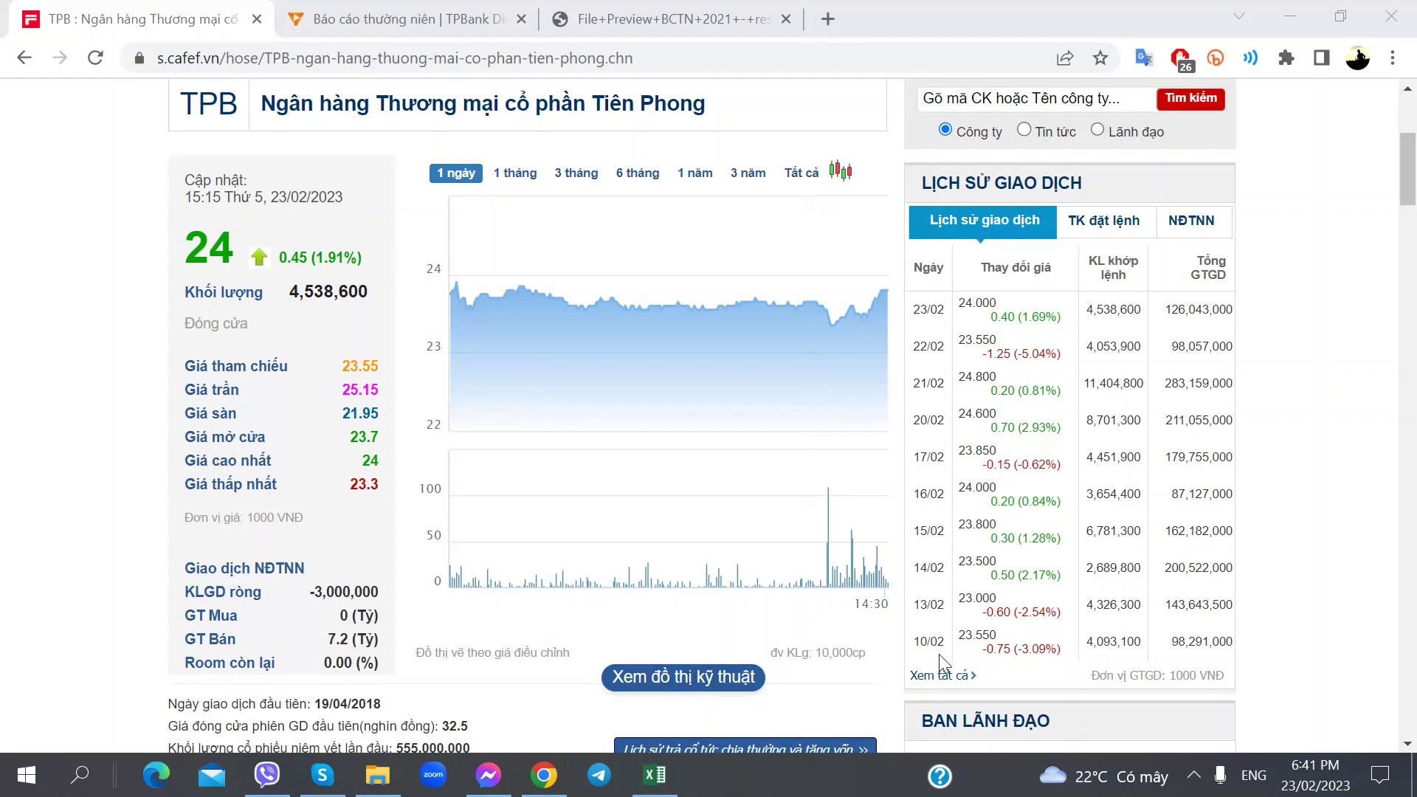
# Open TPB's full trading history on CafeF and look up the daily price history of VNINDEX
pyautogui.click(934, 673)
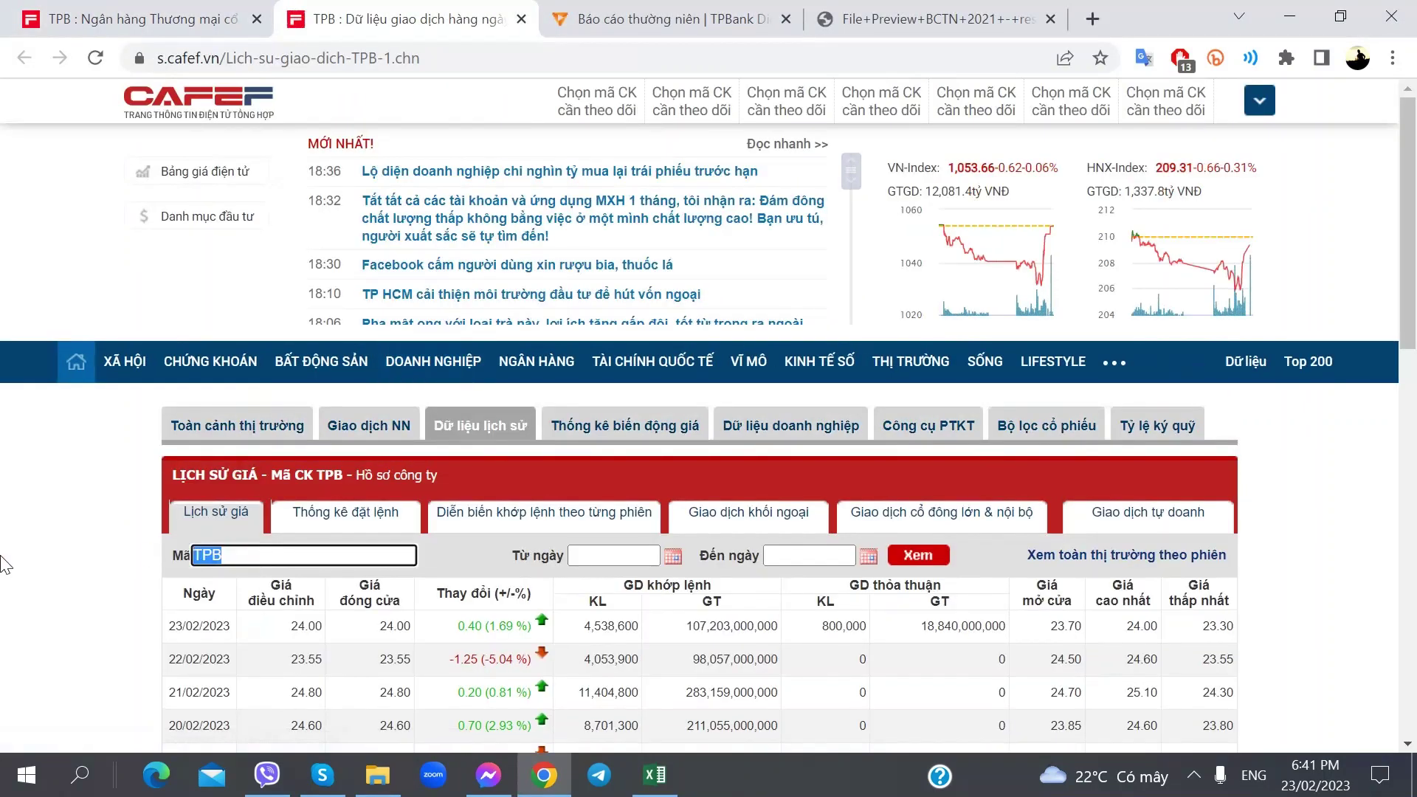
pyautogui.write('VNI')
pyautogui.click(226, 625)
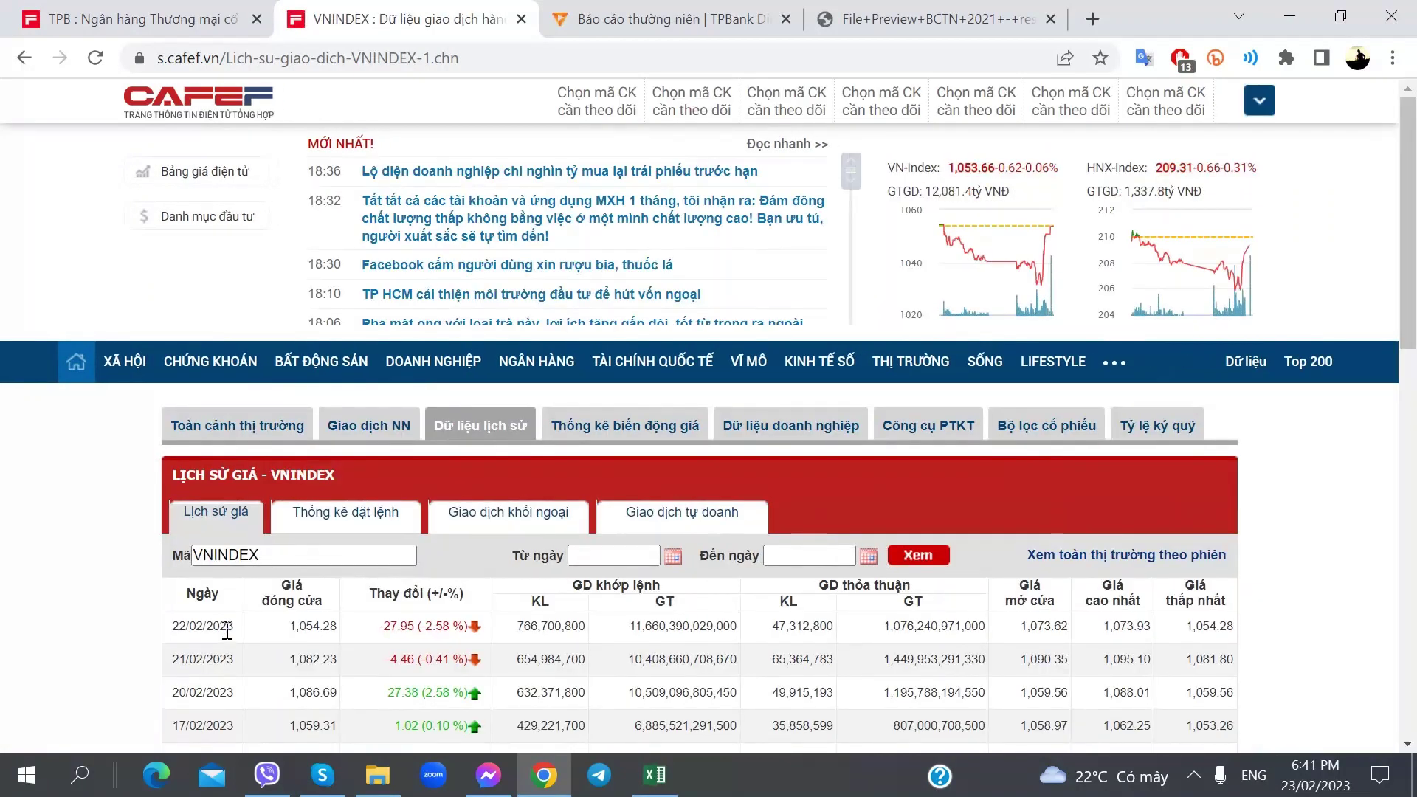
pyautogui.scroll(-3, 309, 574)
pyautogui.scroll(-2, 305, 570)
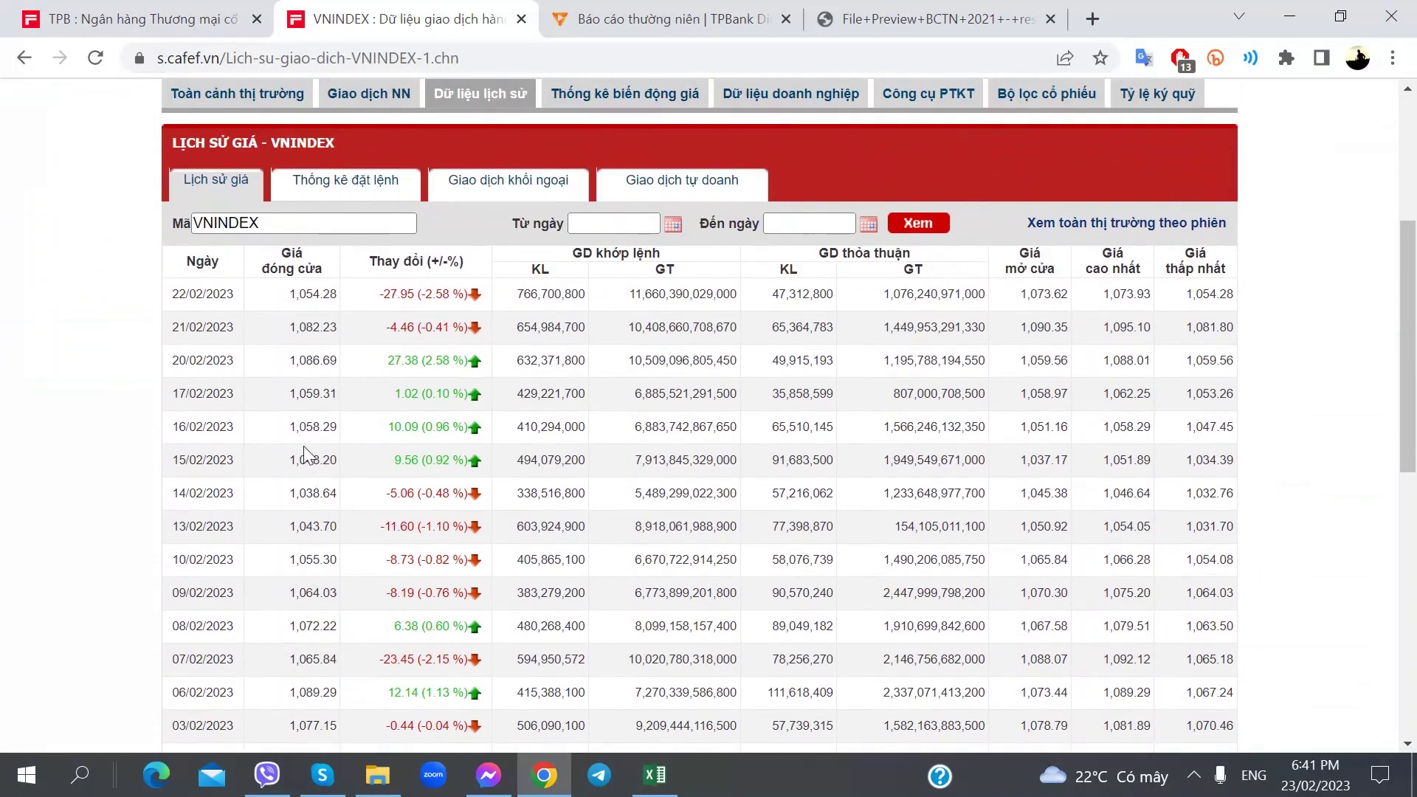
pyautogui.moveTo(425, 293); pyautogui.dragTo(423, 295)
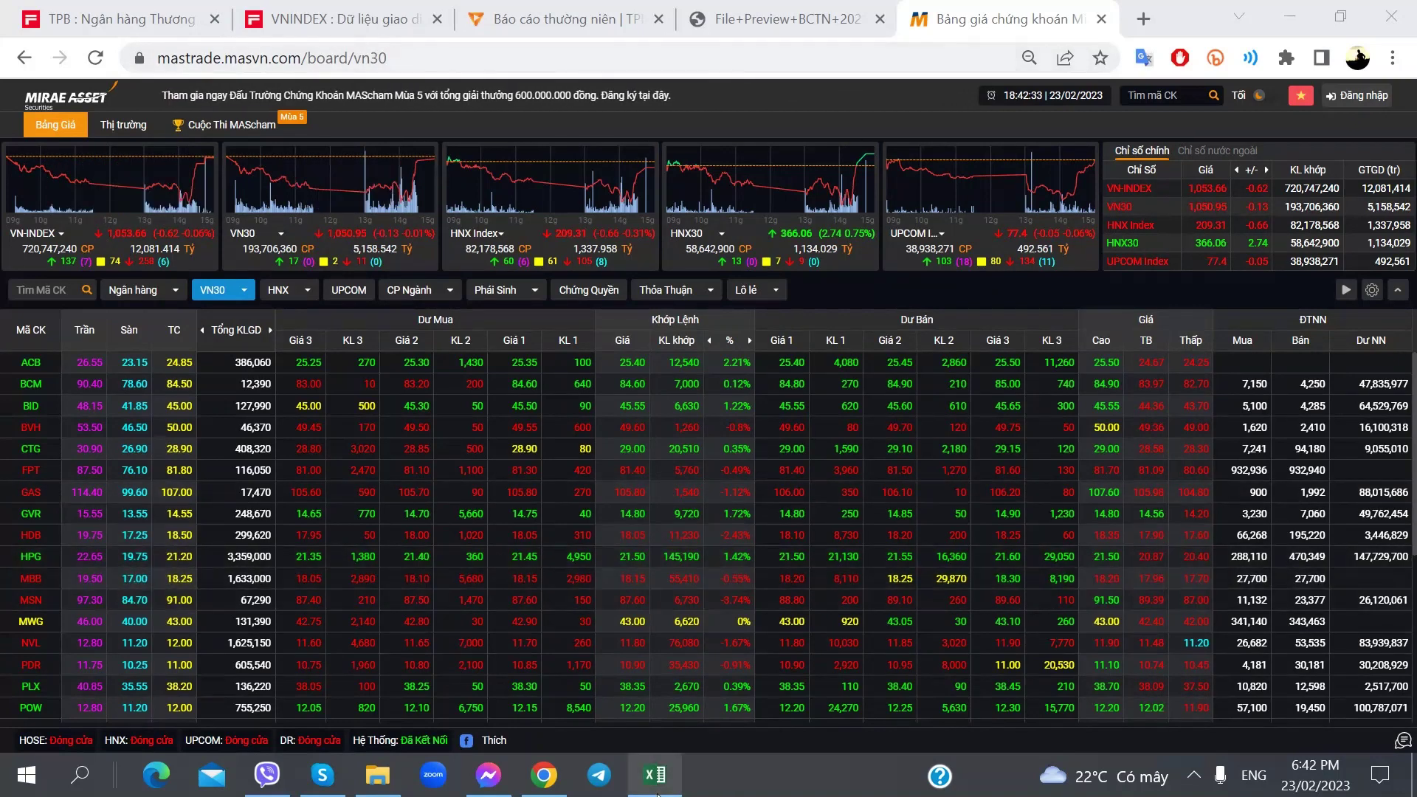
# Switch from the VN30 price board to the TPB workbook in Excel
pyautogui.rightClick(760, 775)
pyautogui.moveTo(879, 208)
pyautogui.click(654, 276)
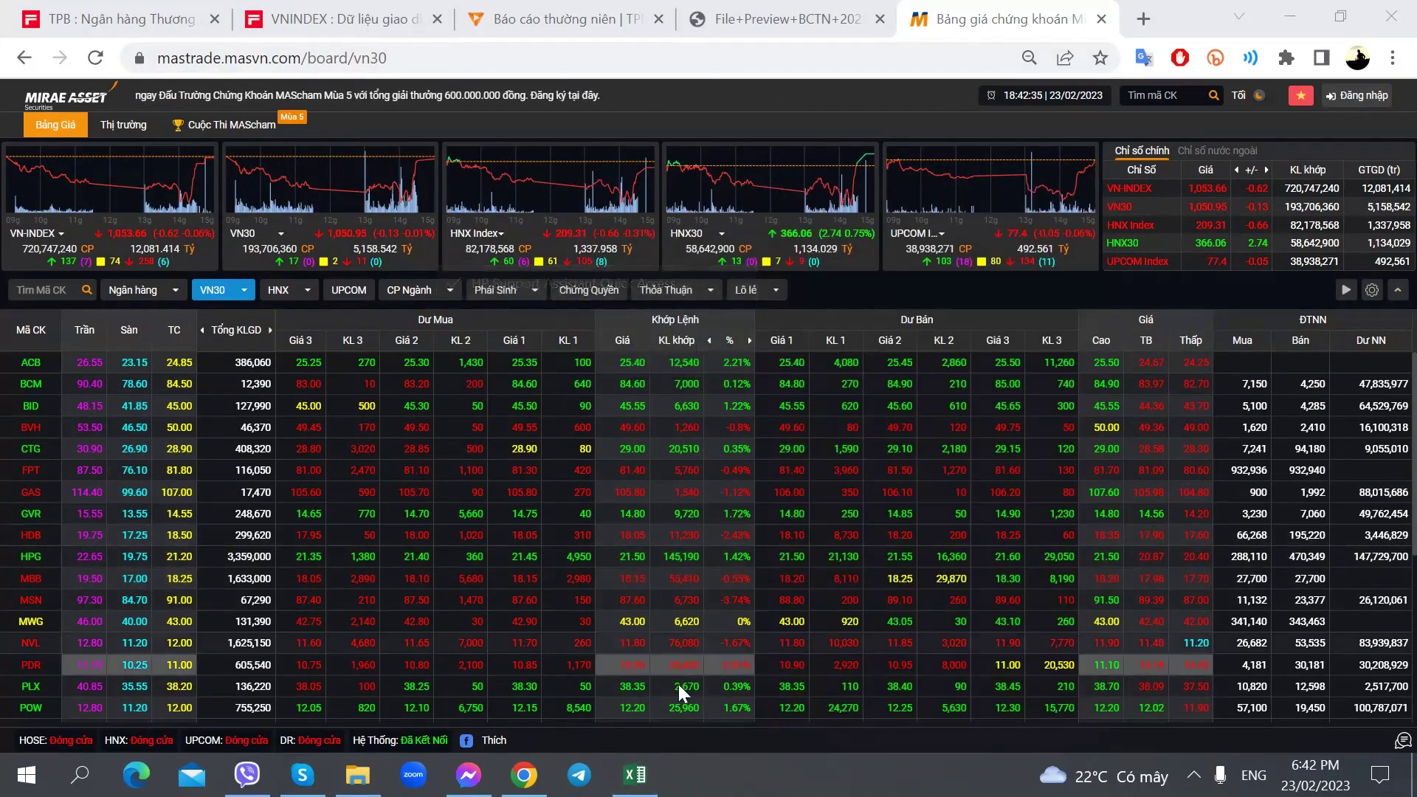
pyautogui.click(635, 775)
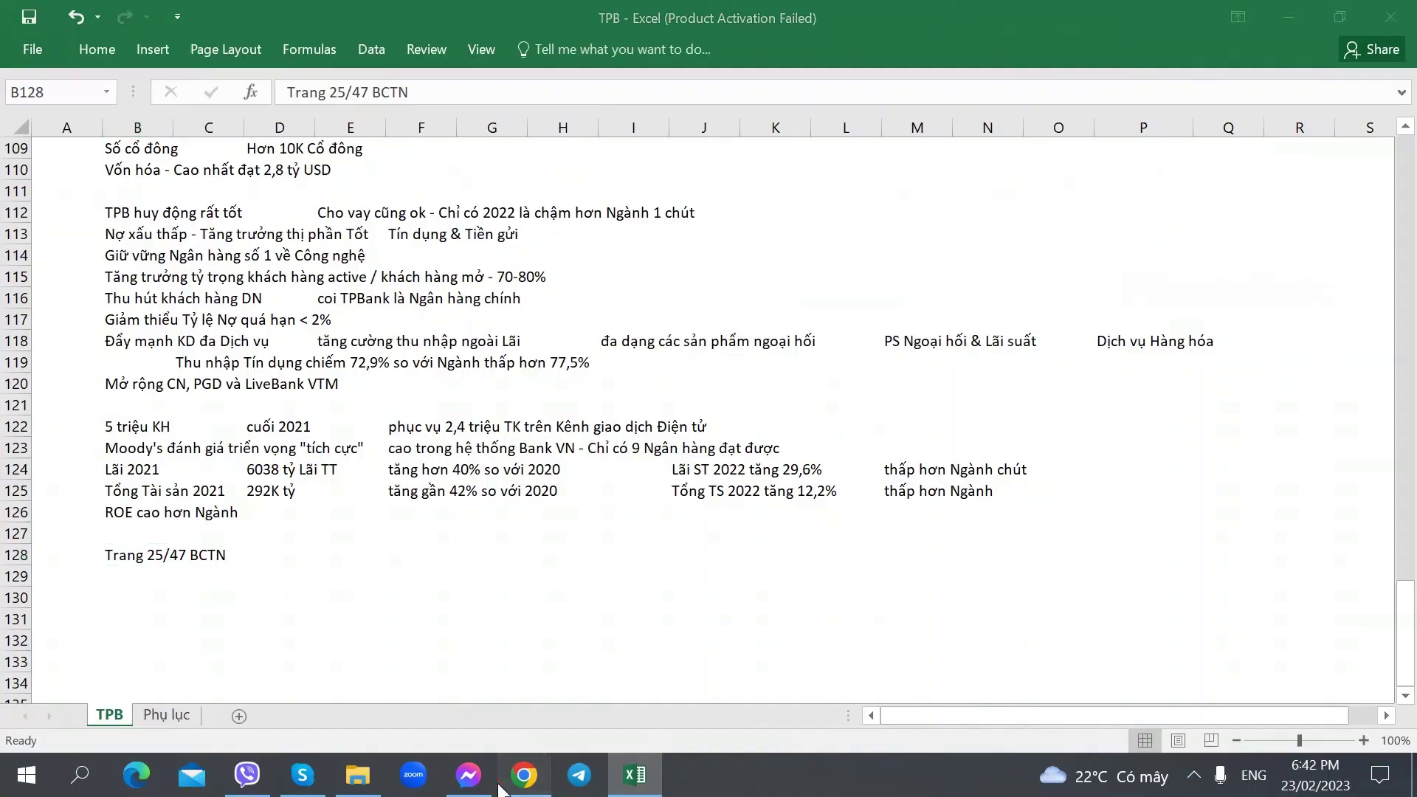
# Switch to Chrome and consult the 2021 annual report PDF at page 25 alongside TPB's CafeF overview page
pyautogui.click(523, 775)
pyautogui.click(727, 21)
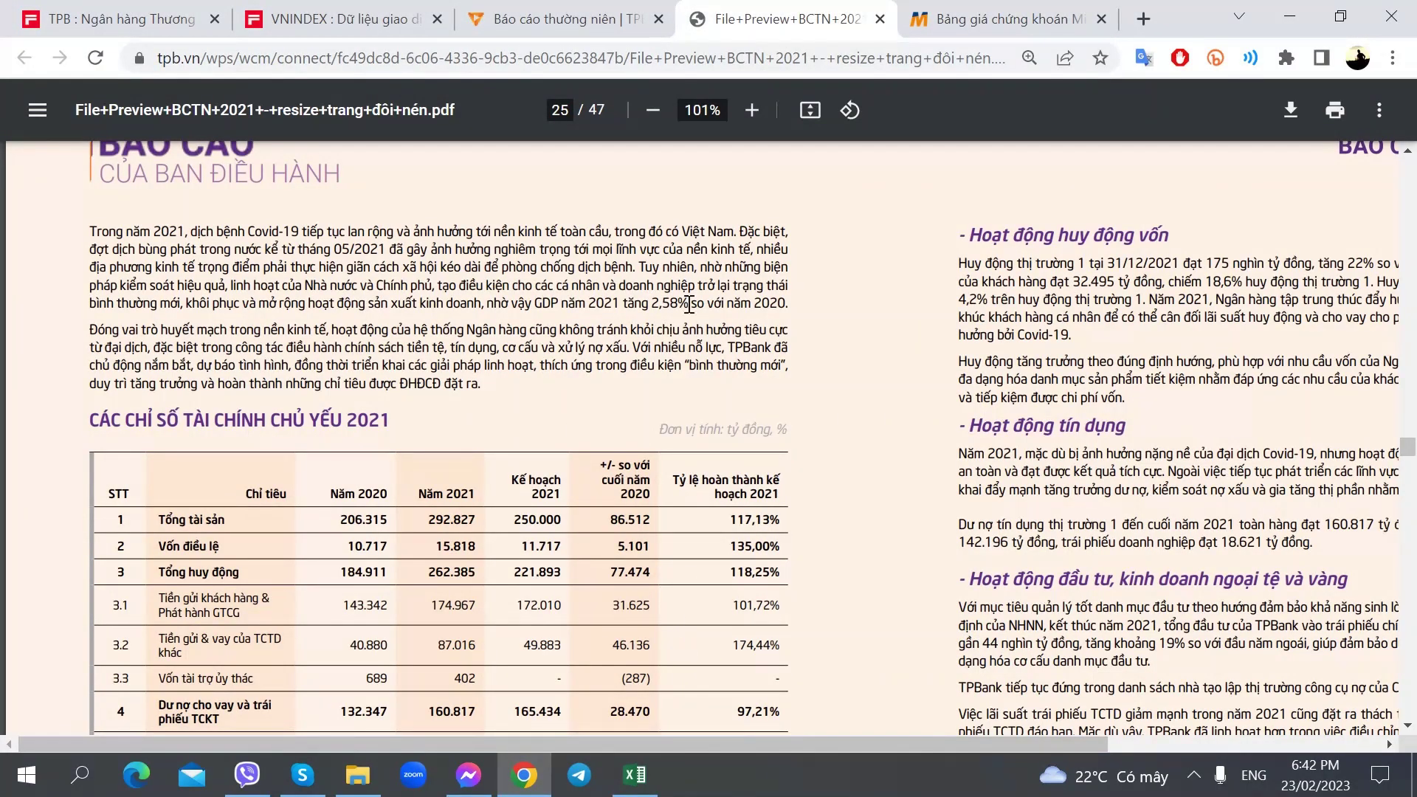
pyautogui.click(118, 19)
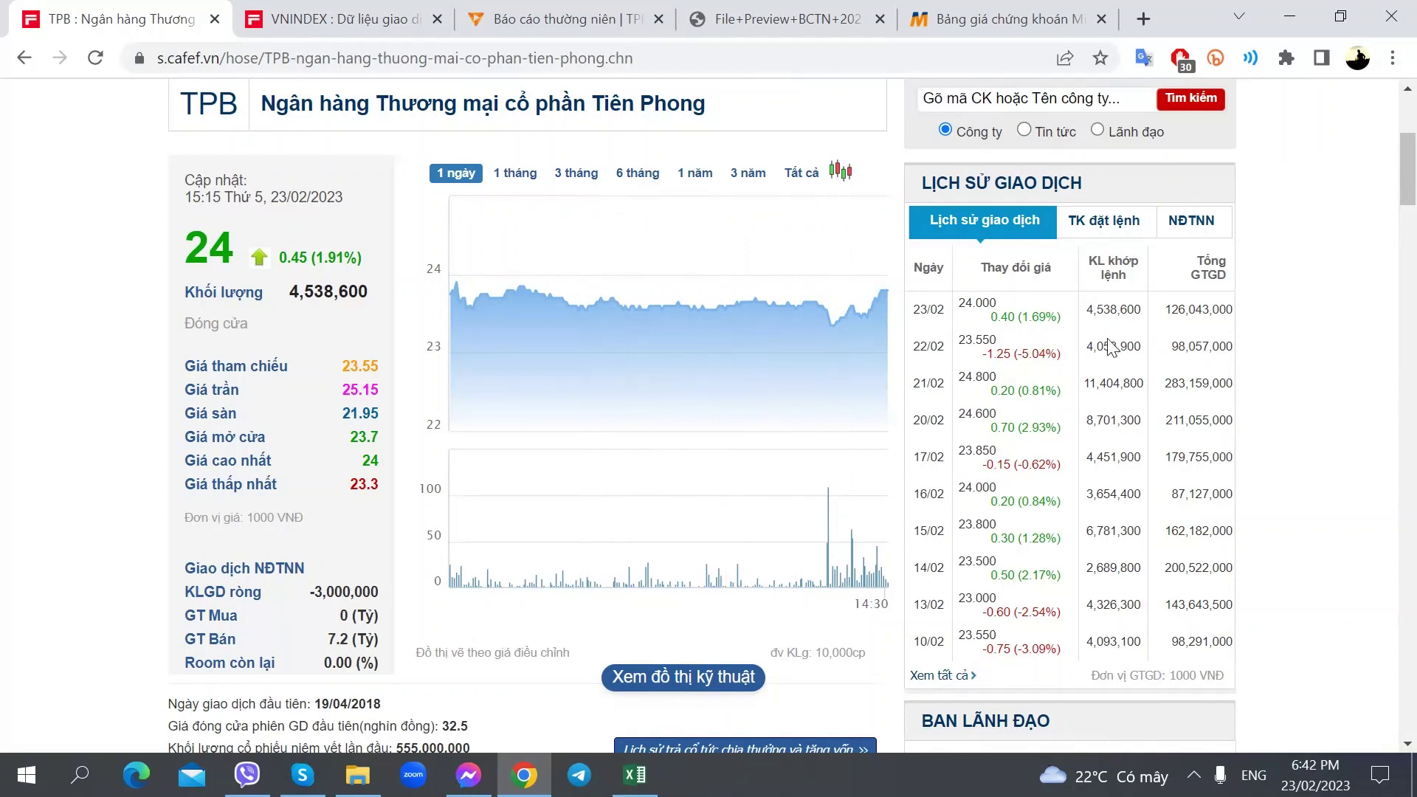
pyautogui.click(788, 22)
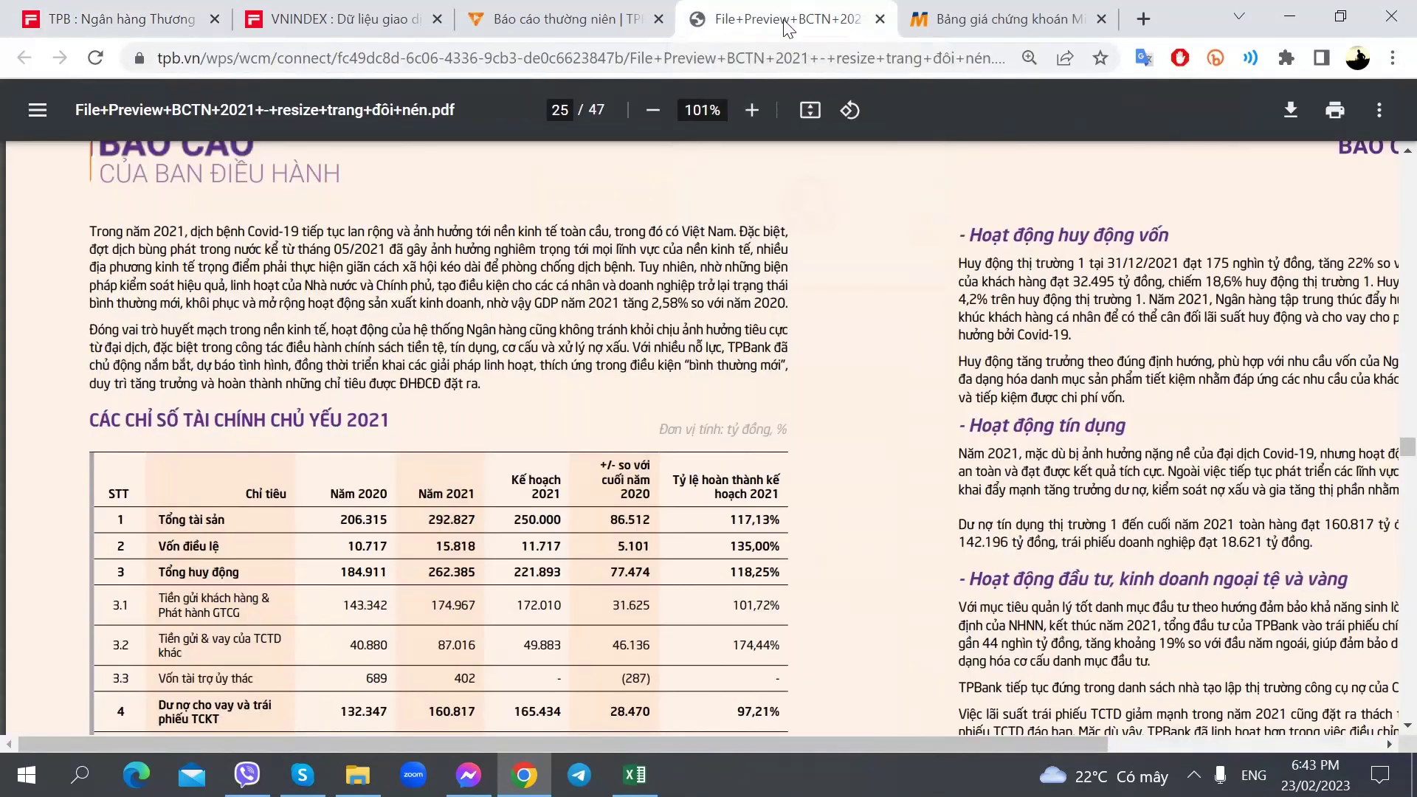
# Return to Excel and select empty cell B130 below the "Trang 25/47 BCTN" note on the TPB sheet
pyautogui.click(635, 774)
pyautogui.scroll(7, 433, 492)
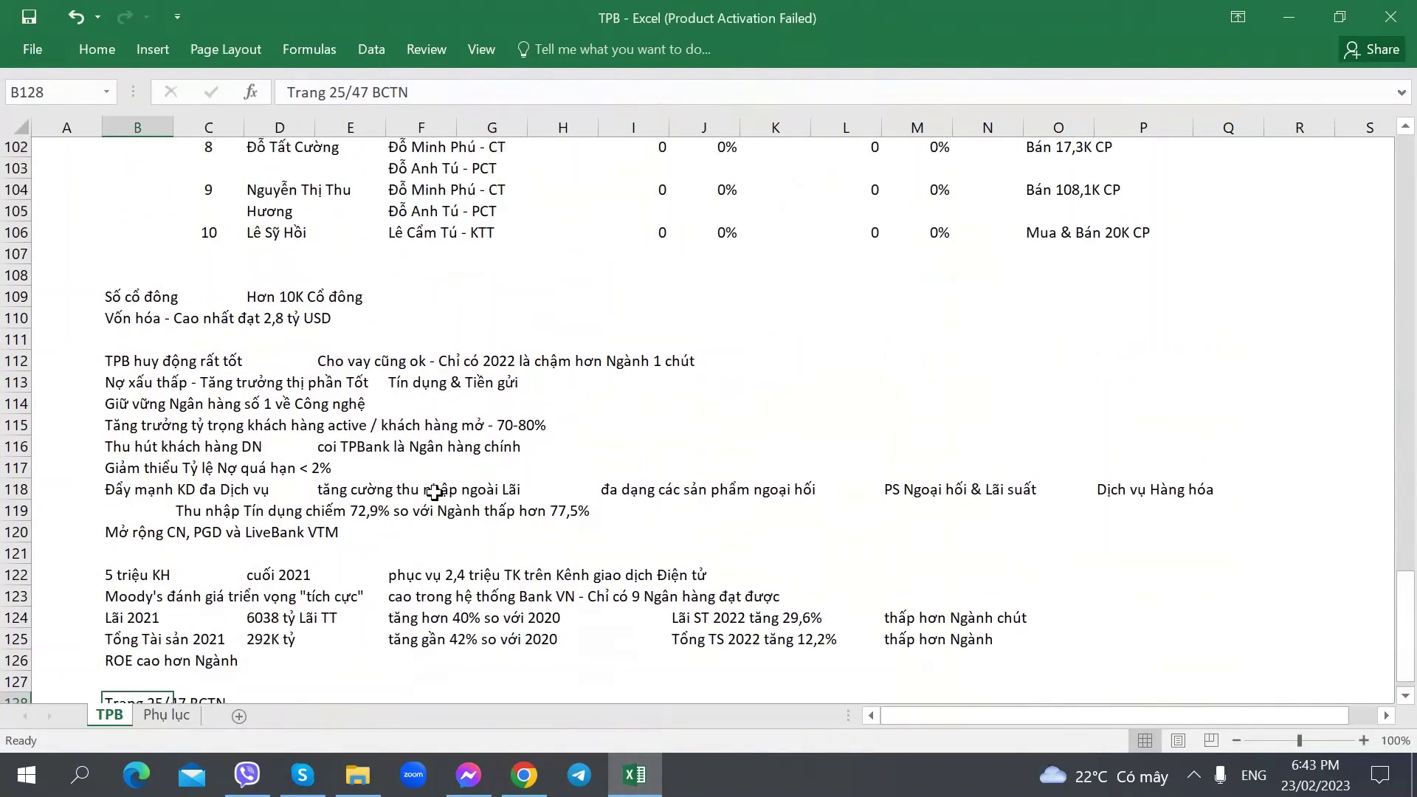
pyautogui.scroll(-8, 433, 492)
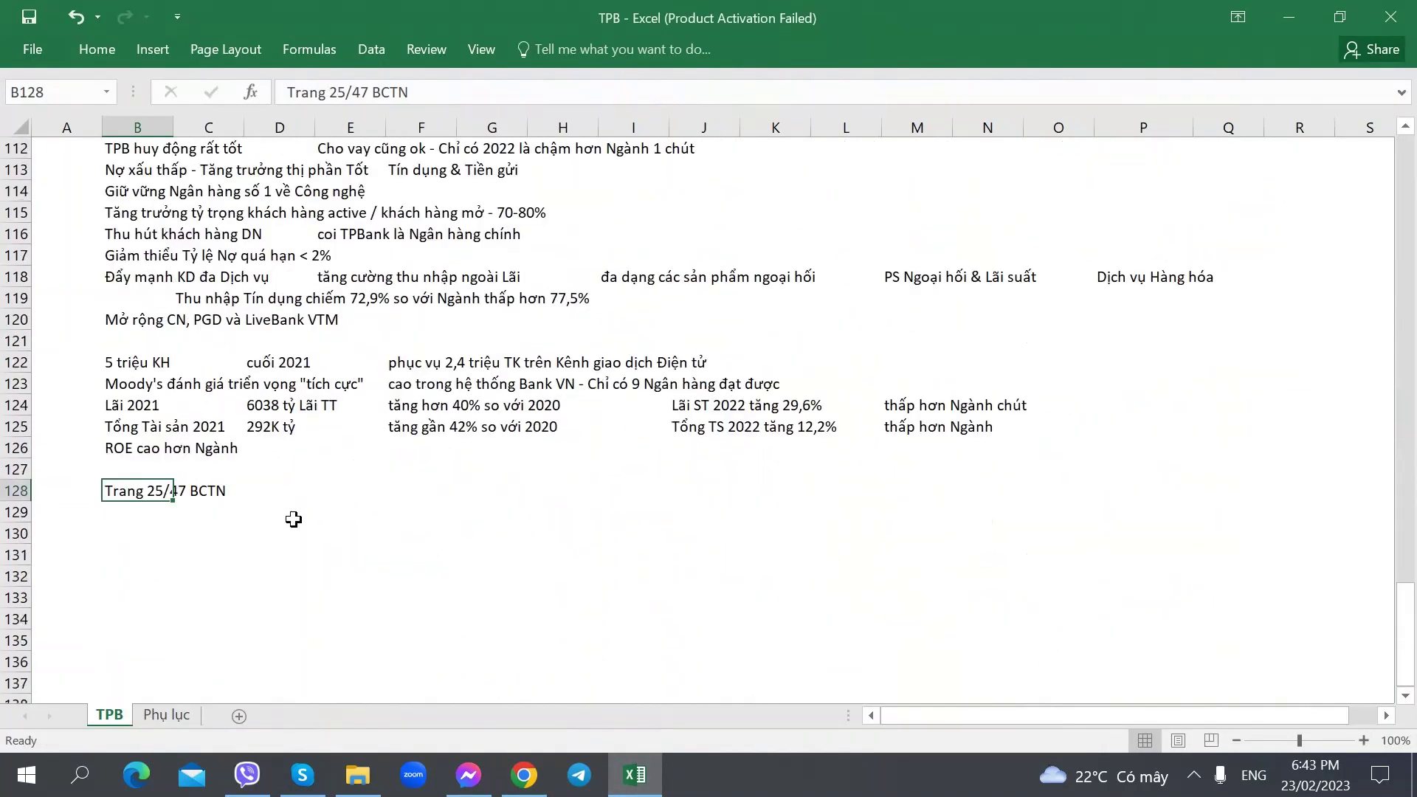
pyautogui.click(123, 532)
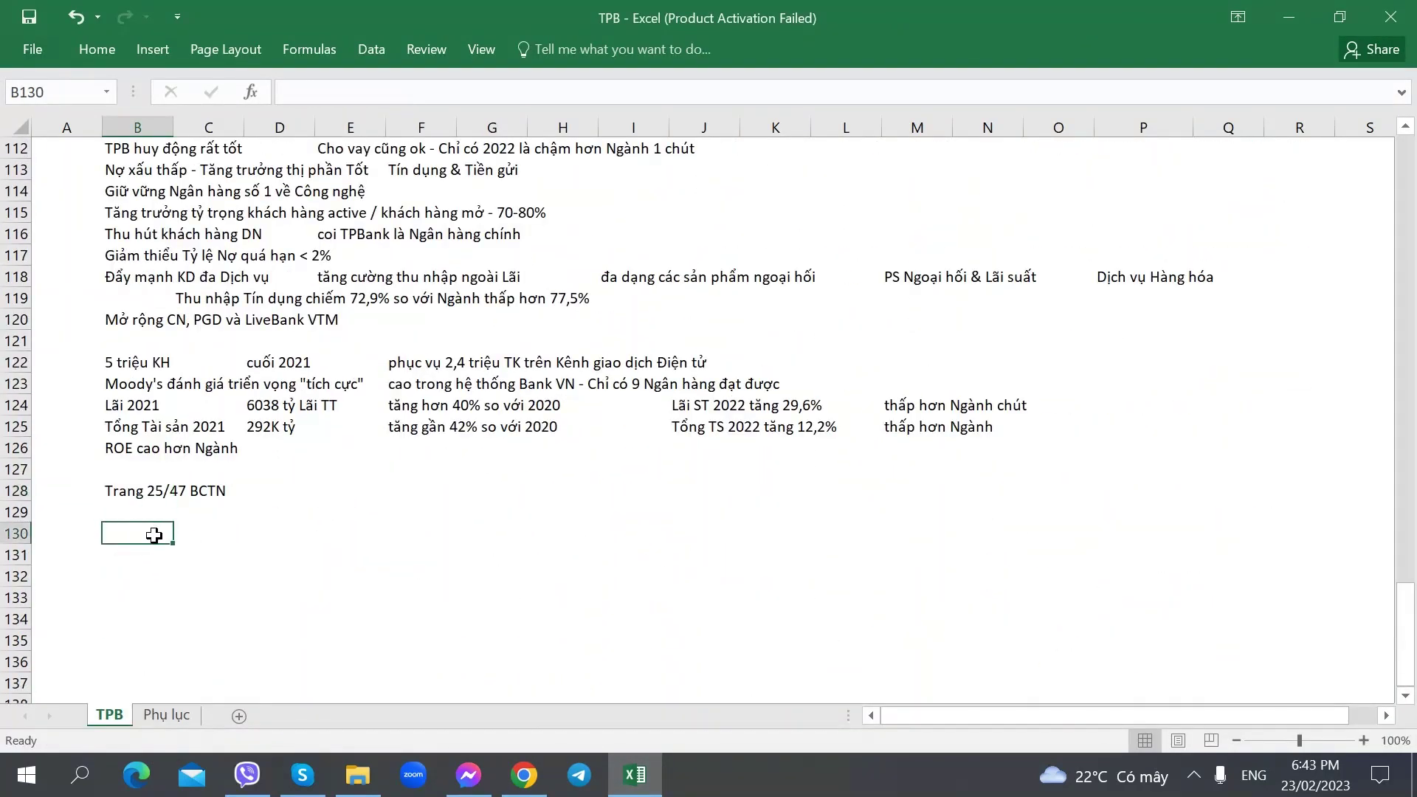
# Check the 2021 key financial indicators table in the annual report PDF against the notes on the TPB sheet in Excel
pyautogui.click(524, 774)
pyautogui.scroll(-6, 676, 639)
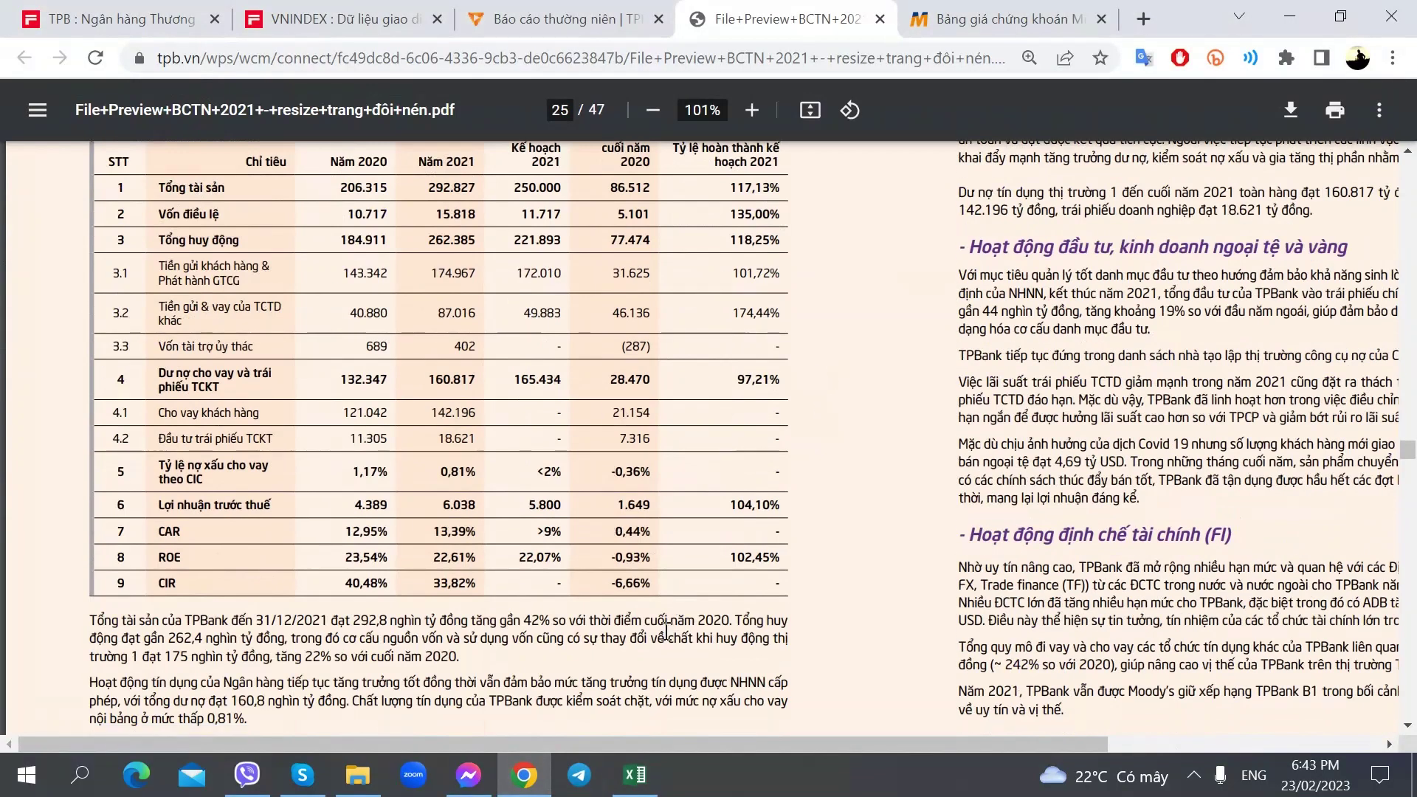
pyautogui.click(641, 791)
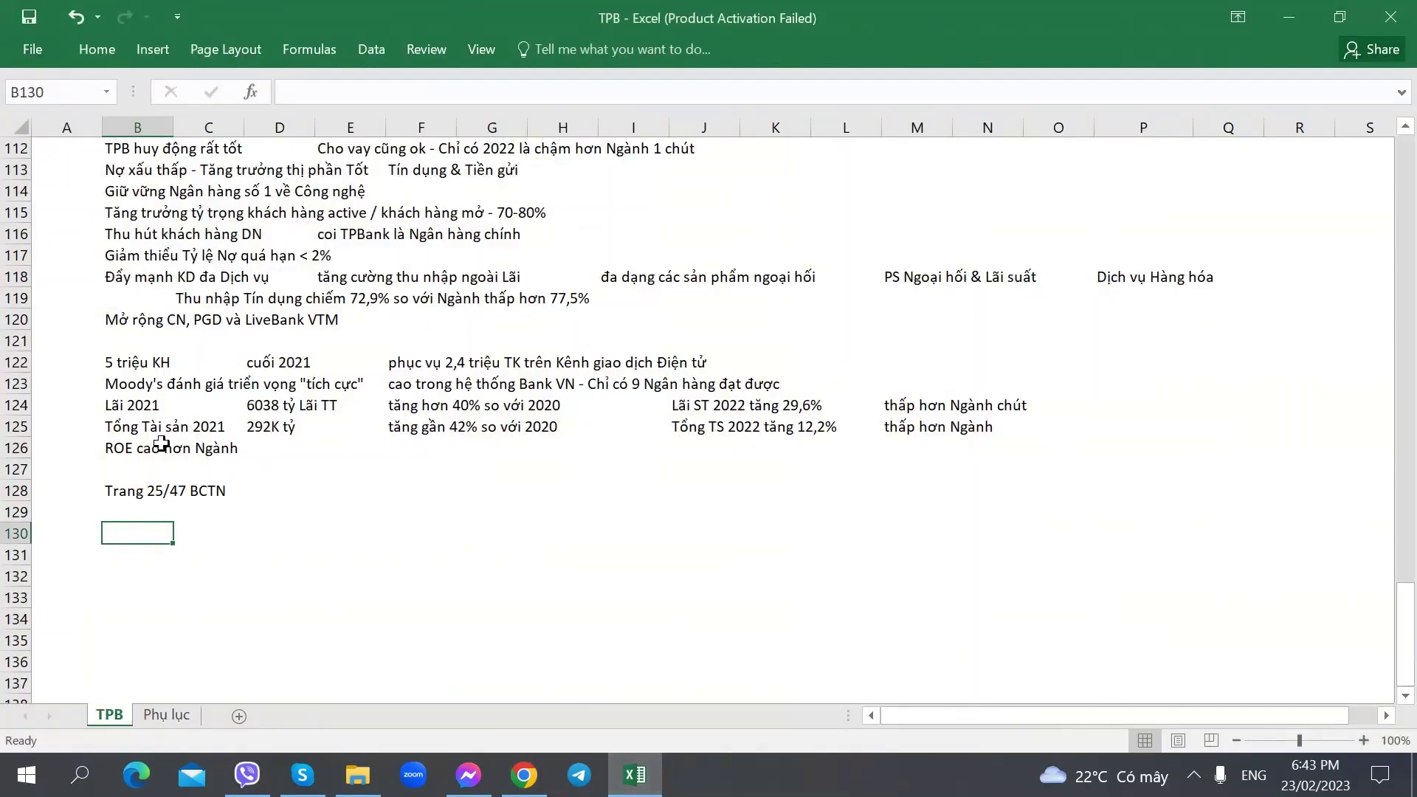
pyautogui.scroll(1, 206, 460)
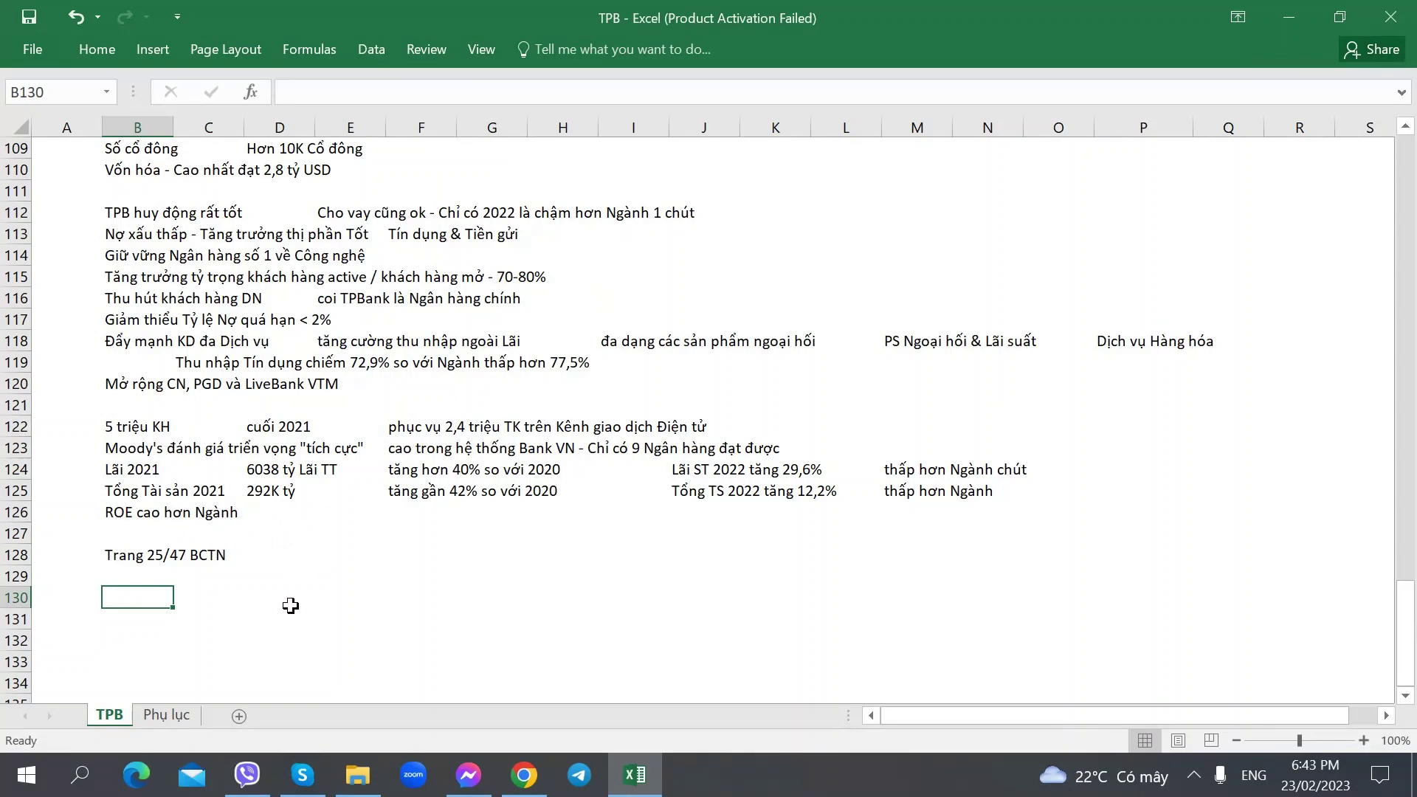
# Open the Phụ lục sheet and examine the loan, deposit, investment and loan growth figures in the Tổng and TPB rows
pyautogui.click(172, 715)
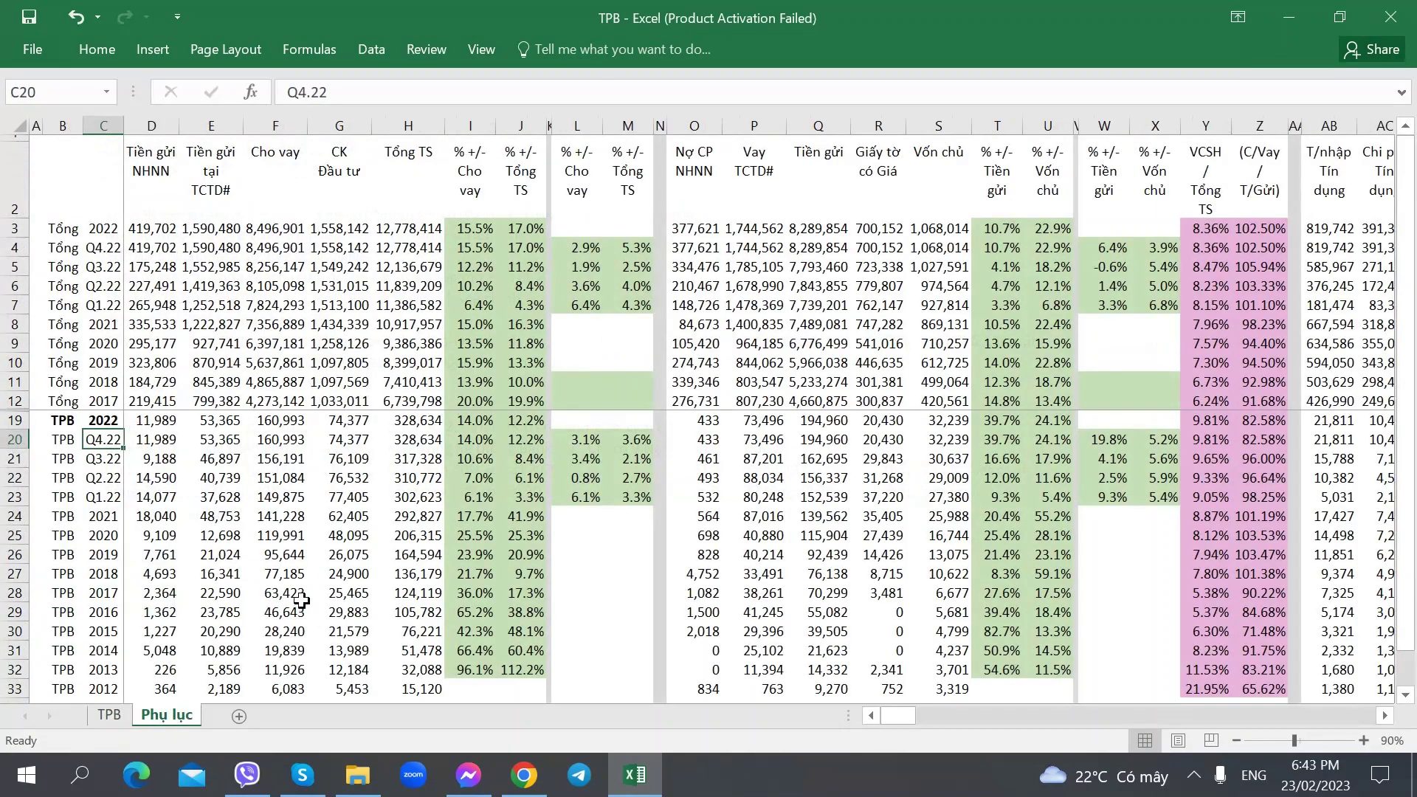
pyautogui.click(301, 541)
pyautogui.click(291, 305)
pyautogui.click(256, 481)
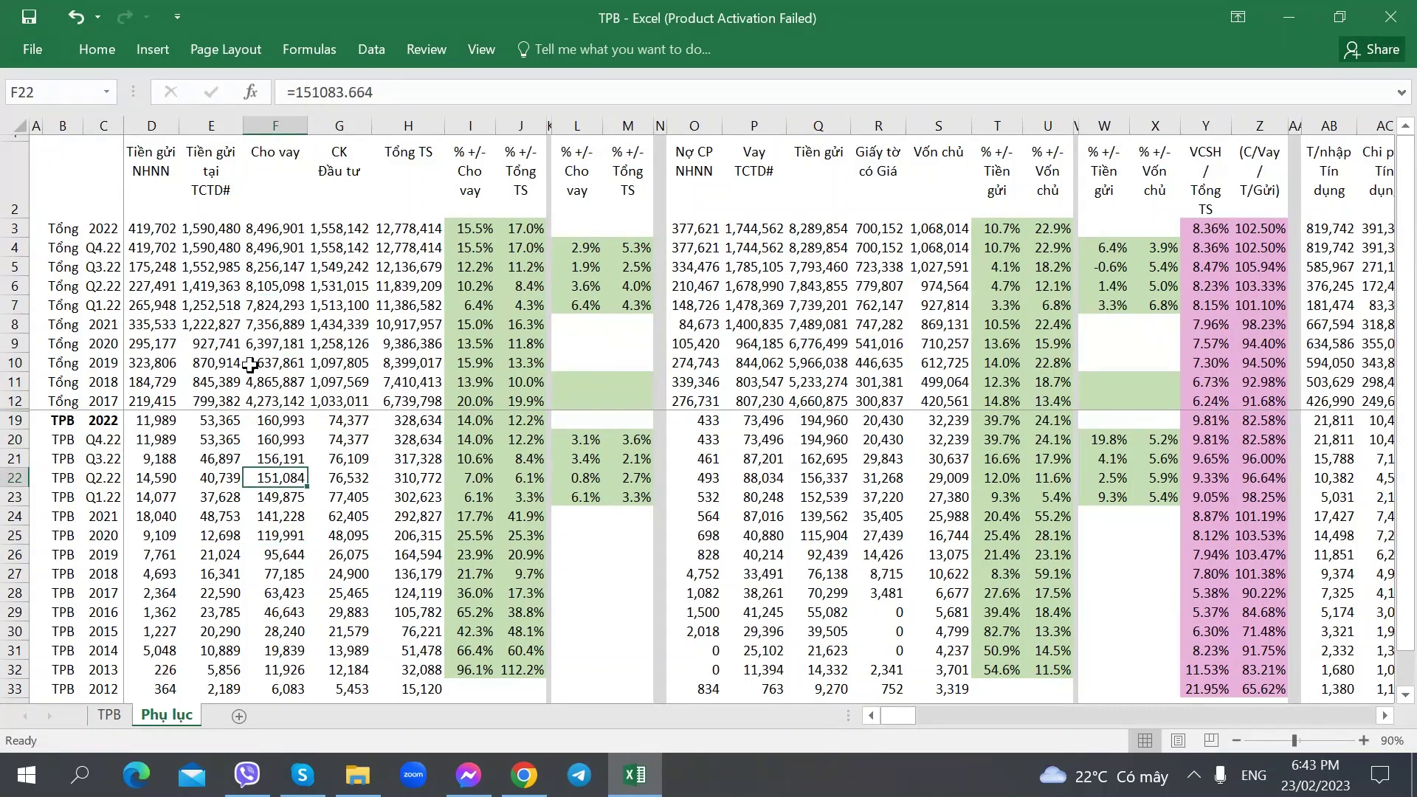
pyautogui.click(204, 402)
pyautogui.click(472, 305)
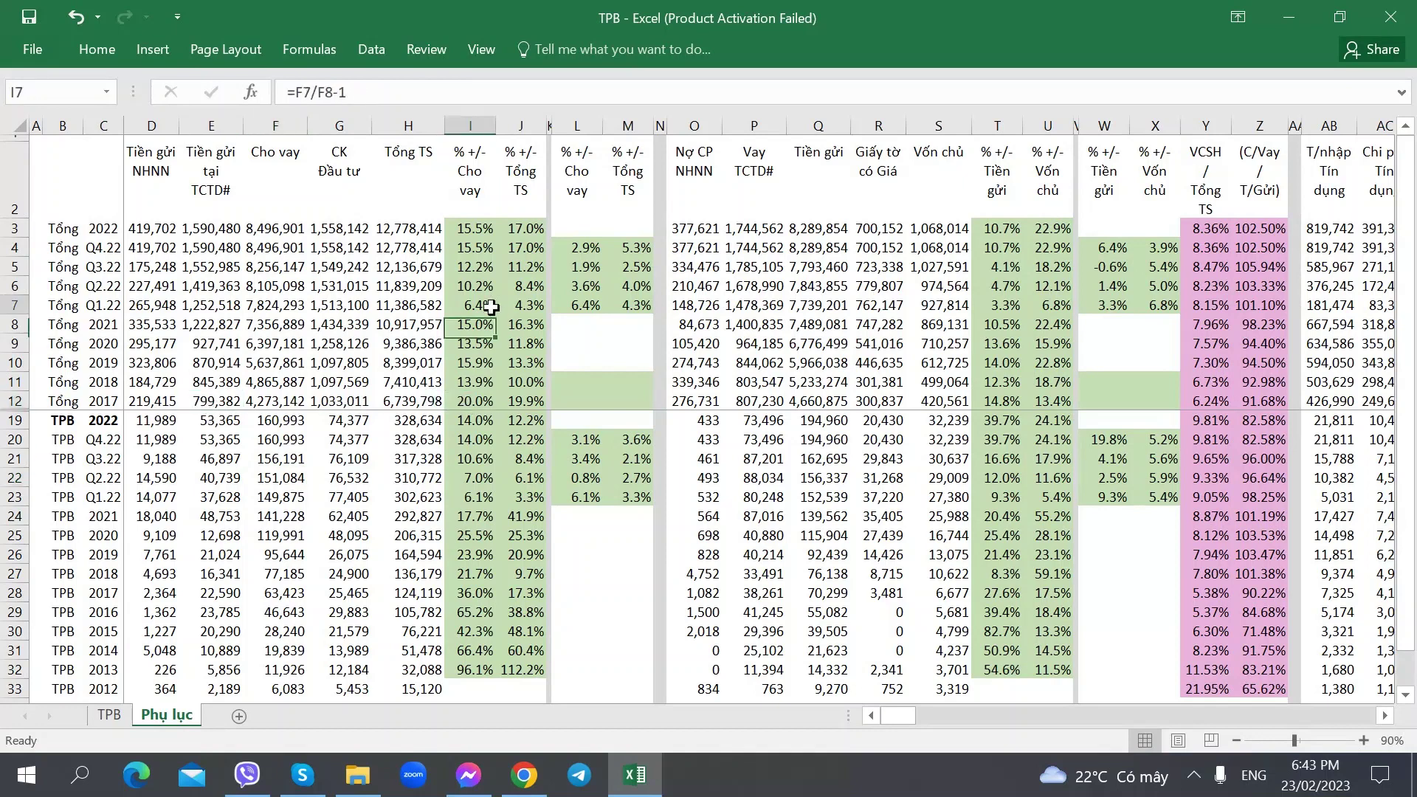
pyautogui.click(878, 267)
pyautogui.click(819, 381)
pyautogui.click(340, 455)
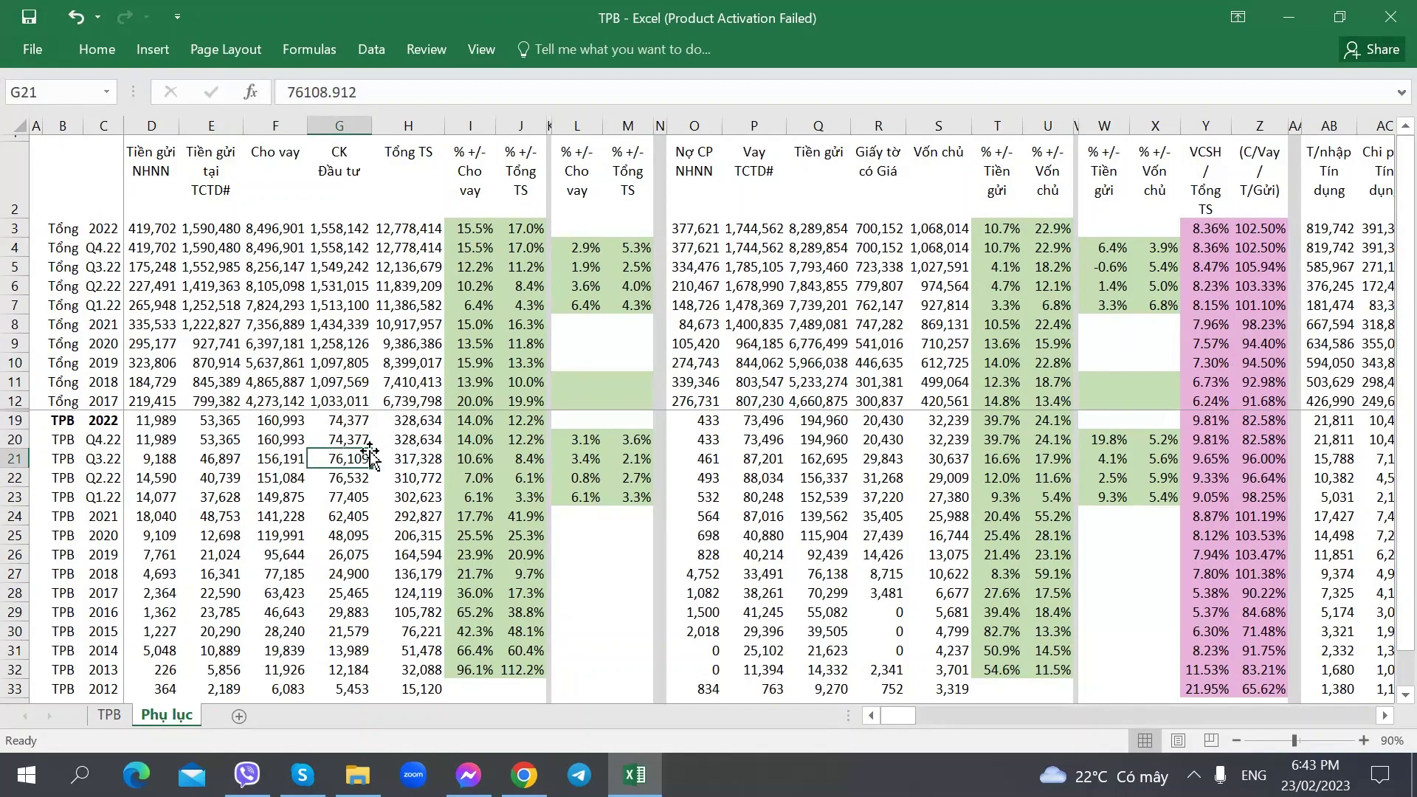
# Examine the TPB Q3.22 row across its asset, funding and quarterly growth columns, returning to the start of the row
pyautogui.click(625, 461)
pyautogui.press('Right')
pyautogui.press('Right')
pyautogui.press('Right')
pyautogui.press('Right')
pyautogui.press('Right')
pyautogui.press('Right')
pyautogui.press('Right')
pyautogui.press('Right')
pyautogui.press('Right')
pyautogui.press('Right')
pyautogui.press('Right')
pyautogui.press('Right')
pyautogui.press('Right')
pyautogui.press('Right')
pyautogui.press('Right')
pyautogui.press('Right')
pyautogui.press('Right')
pyautogui.press('Right')
pyautogui.press('Right')
pyautogui.press('Right')
pyautogui.press('Right')
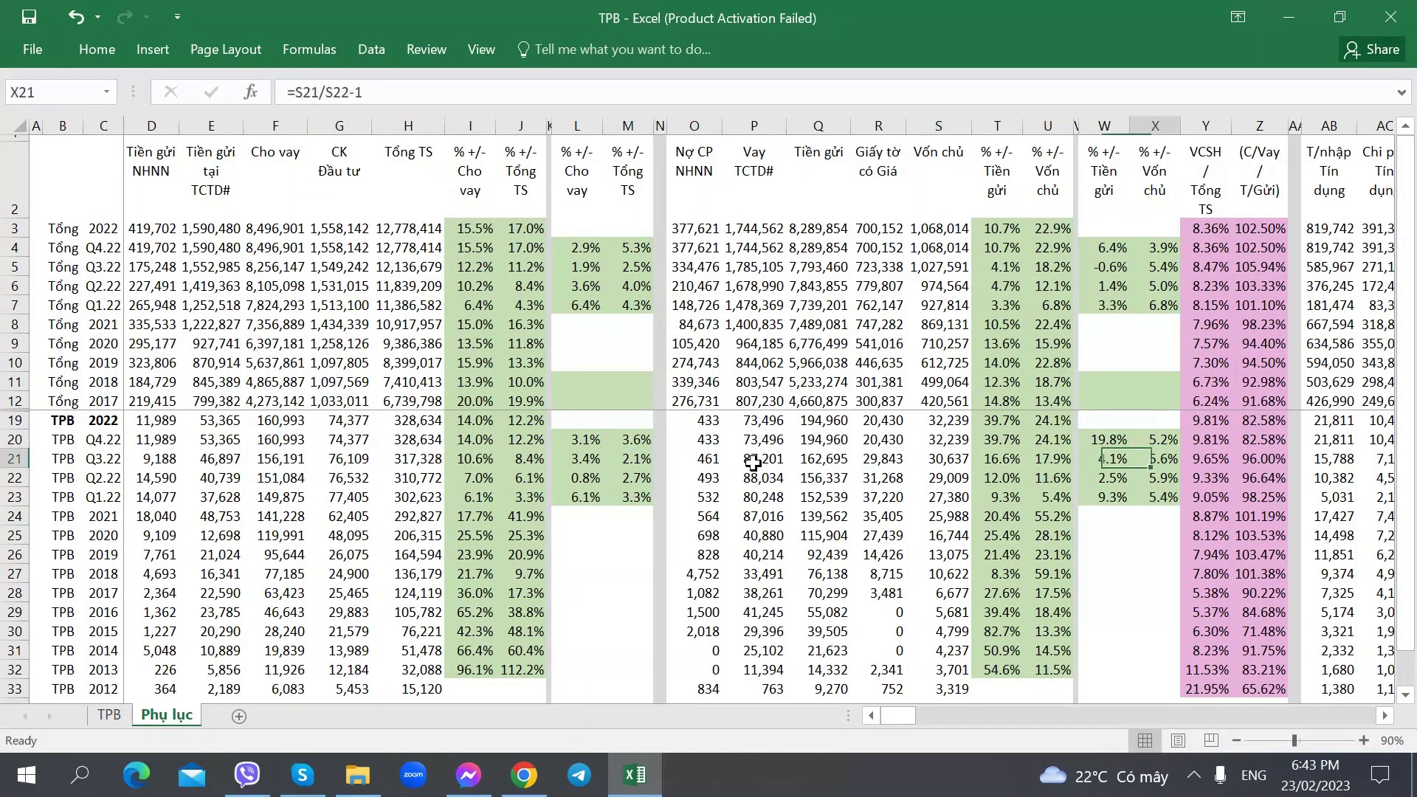
pyautogui.press('Left')
pyautogui.press('Left')
pyautogui.press('Left')
pyautogui.press('Left')
pyautogui.press('Left')
pyautogui.press('Left')
pyautogui.press('Left')
pyautogui.press('Left')
pyautogui.press('Left')
pyautogui.press('Left')
pyautogui.press('Left')
pyautogui.press('Left')
pyautogui.press('Left')
pyautogui.press('Left')
pyautogui.press('Left')
pyautogui.press('Left')
pyautogui.press('Left')
pyautogui.press('Left')
pyautogui.press('Left')
pyautogui.press('Left')
pyautogui.press('Left')
pyautogui.press('Left')
pyautogui.press('Left')
pyautogui.press('Left')
pyautogui.press('Left')
pyautogui.press('Left')
pyautogui.press('Left')
pyautogui.press('Left')
pyautogui.press('Left')
pyautogui.press('Left')
pyautogui.press('Left')
pyautogui.press('Left')
pyautogui.press('Left')
pyautogui.press('Left')
pyautogui.press('Left')
pyautogui.press('Left')
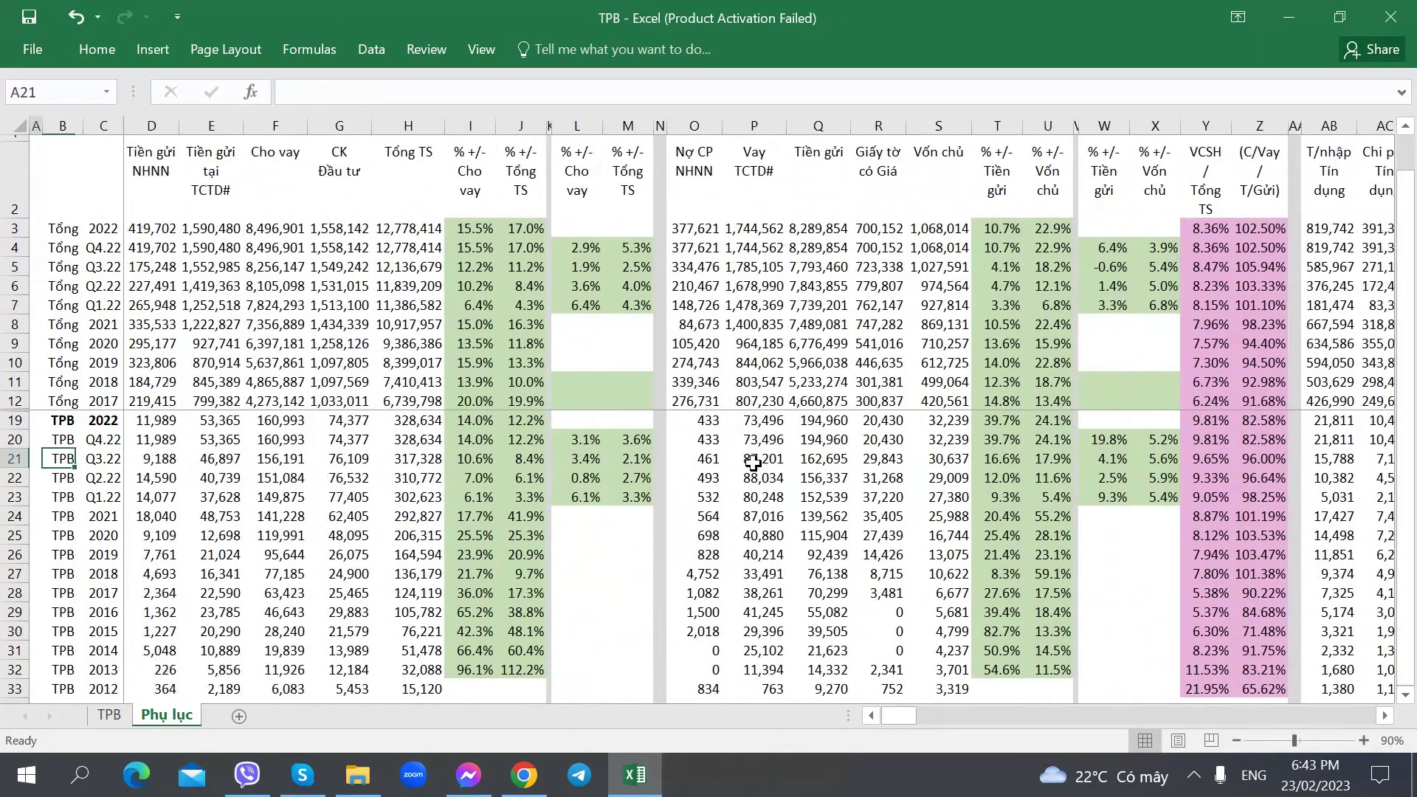
# Examine the TPB Q1.22 row across to its quarterly deposit growth in the second Tiền gửi growth column
pyautogui.press('Down')
pyautogui.press('Down')
pyautogui.press('Down')
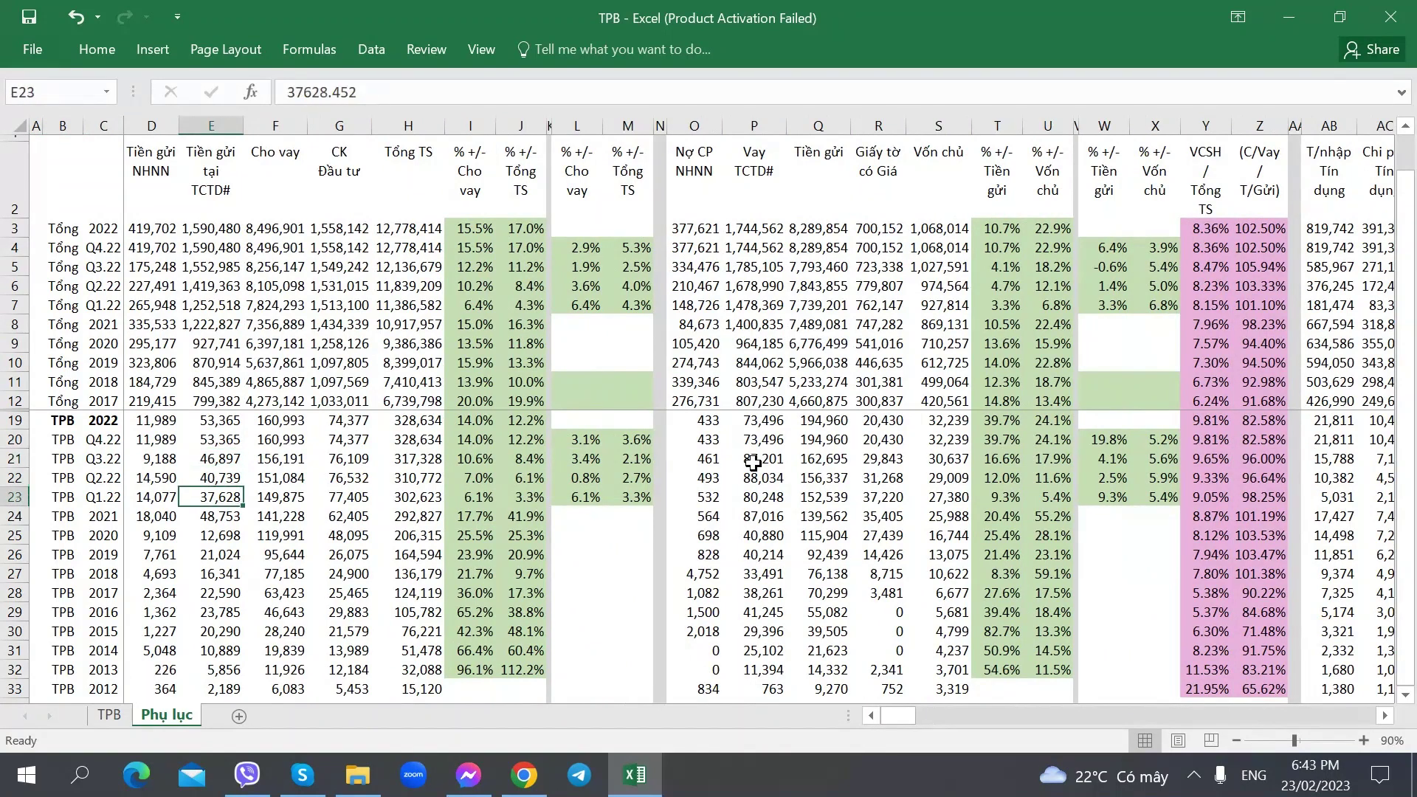
pyautogui.press('Up')
pyautogui.press('Right')
pyautogui.press('Right')
pyautogui.press('Right')
pyautogui.press('Right')
pyautogui.press('Right')
pyautogui.press('Right')
pyautogui.press('Right')
pyautogui.press('Right')
pyautogui.press('Right')
pyautogui.press('Right')
pyautogui.press('Right')
pyautogui.press('Right')
pyautogui.press('Right')
pyautogui.press('Right')
pyautogui.press('Right')
pyautogui.press('Right')
pyautogui.press('Right')
pyautogui.press('Right')
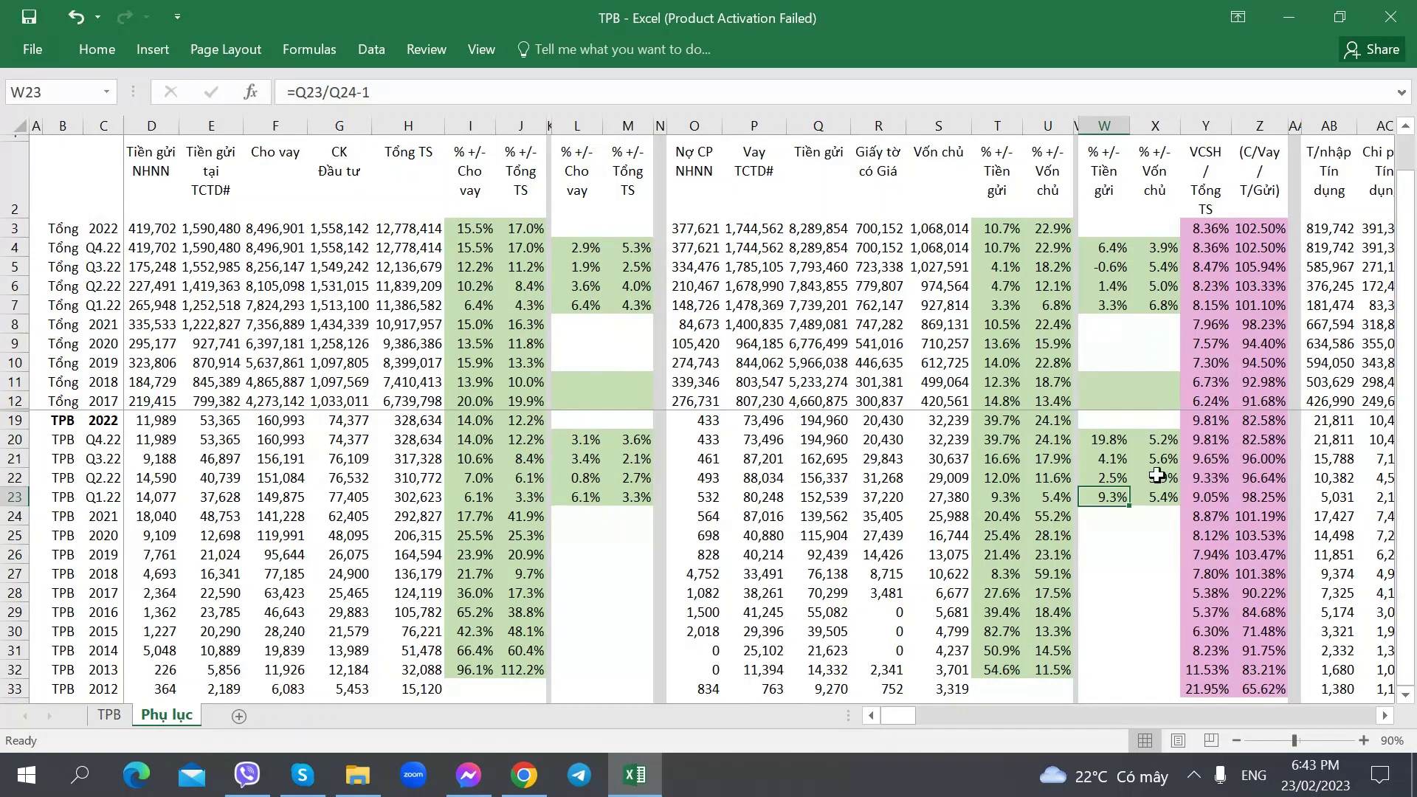
# Compare TPB's Q4.22 quarterly deposit growth with the Tổng row, and check TPB's Q4.22 quarterly loan growth
pyautogui.click(1104, 442)
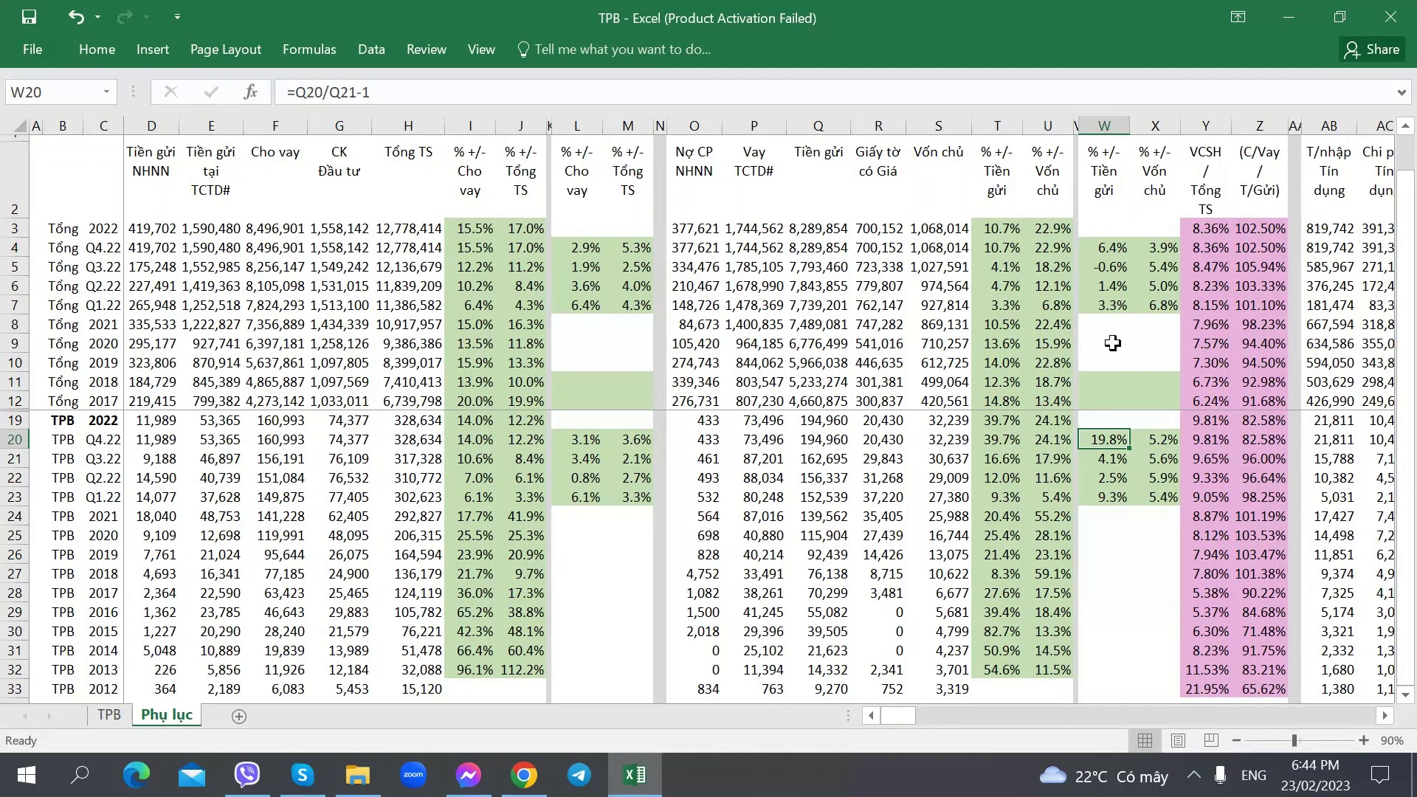
pyautogui.click(1110, 246)
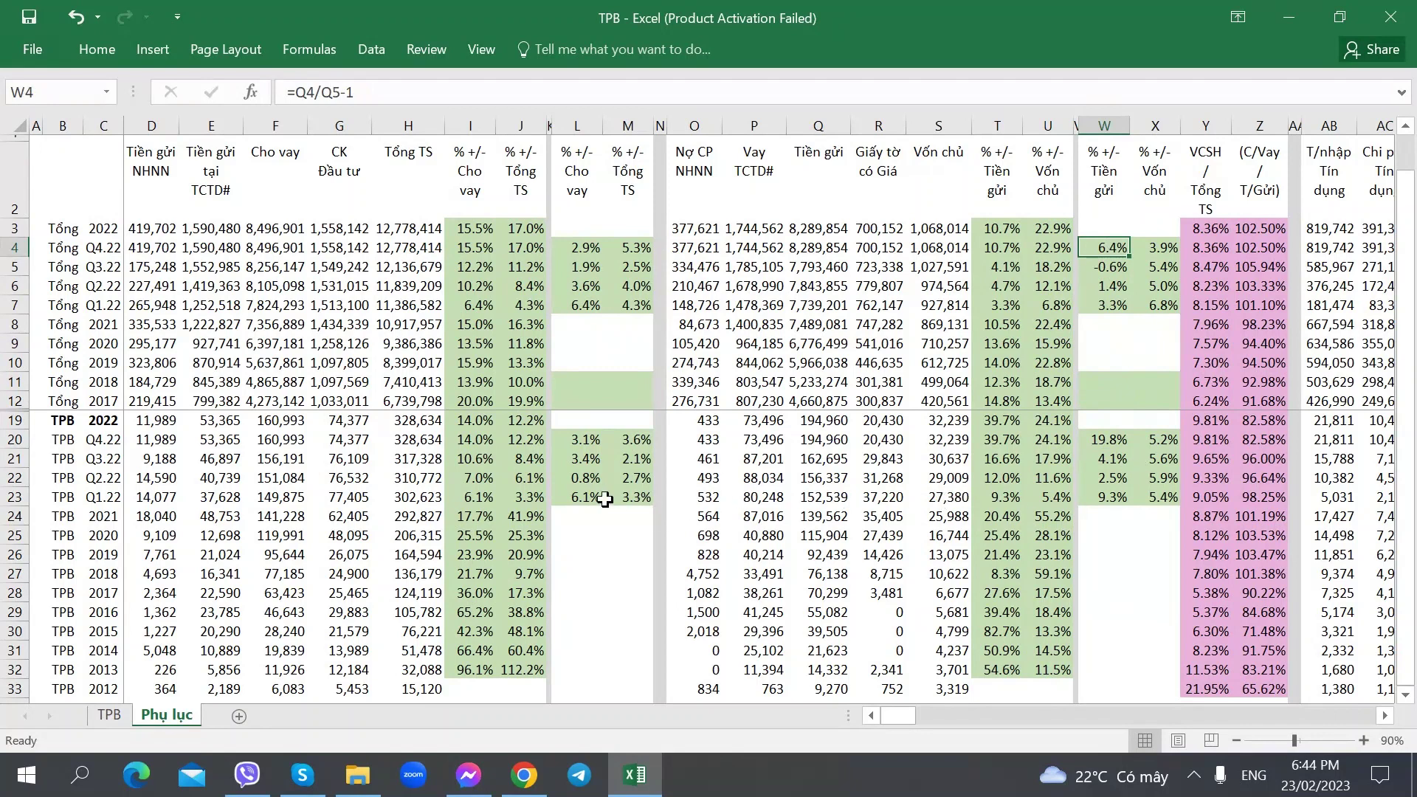
pyautogui.click(582, 443)
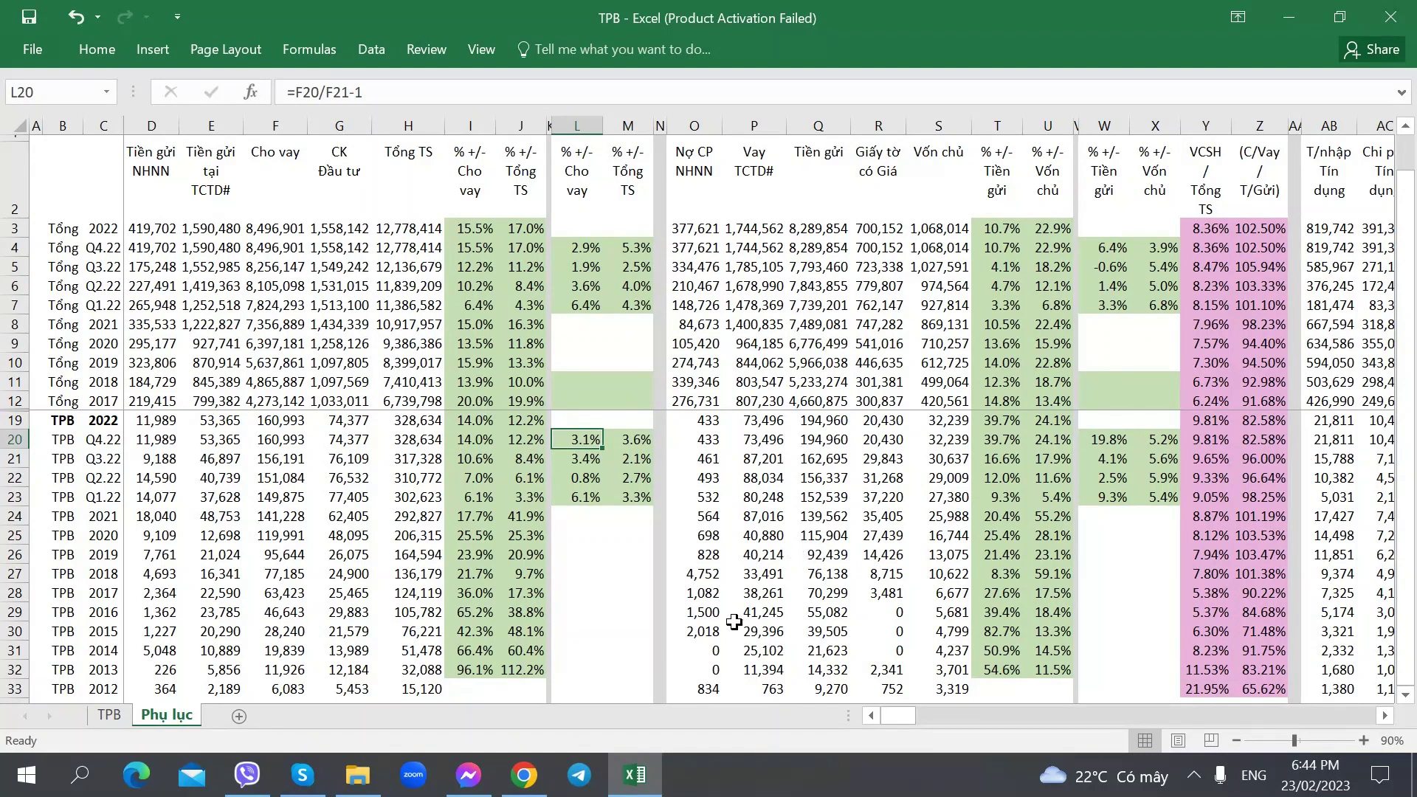
# Switch to TPB's CafeF page in Chrome and view its EPS, P/E, share count and market capitalization figures
pyautogui.click(523, 775)
pyautogui.scroll(1, 494, 465)
pyautogui.click(118, 18)
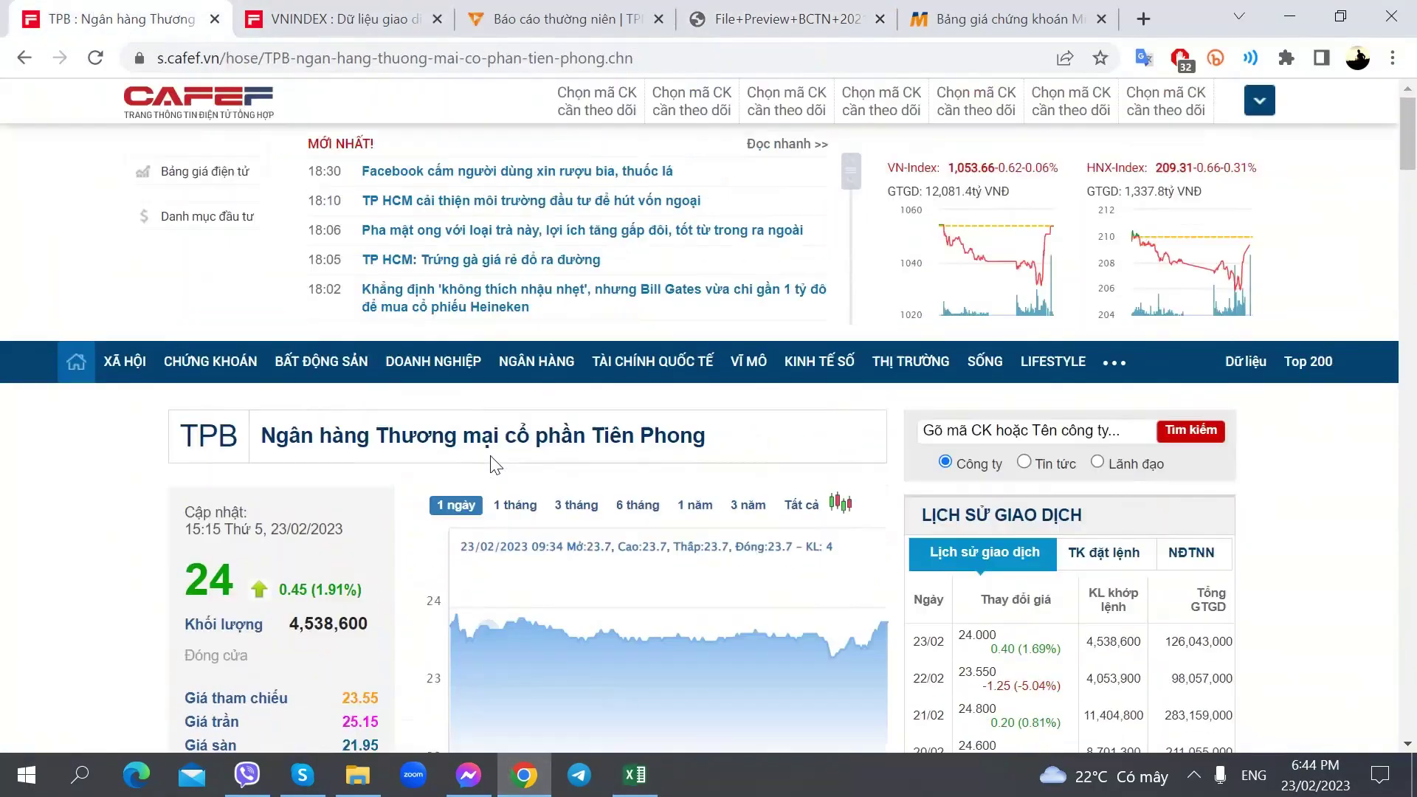
pyautogui.scroll(-8, 492, 464)
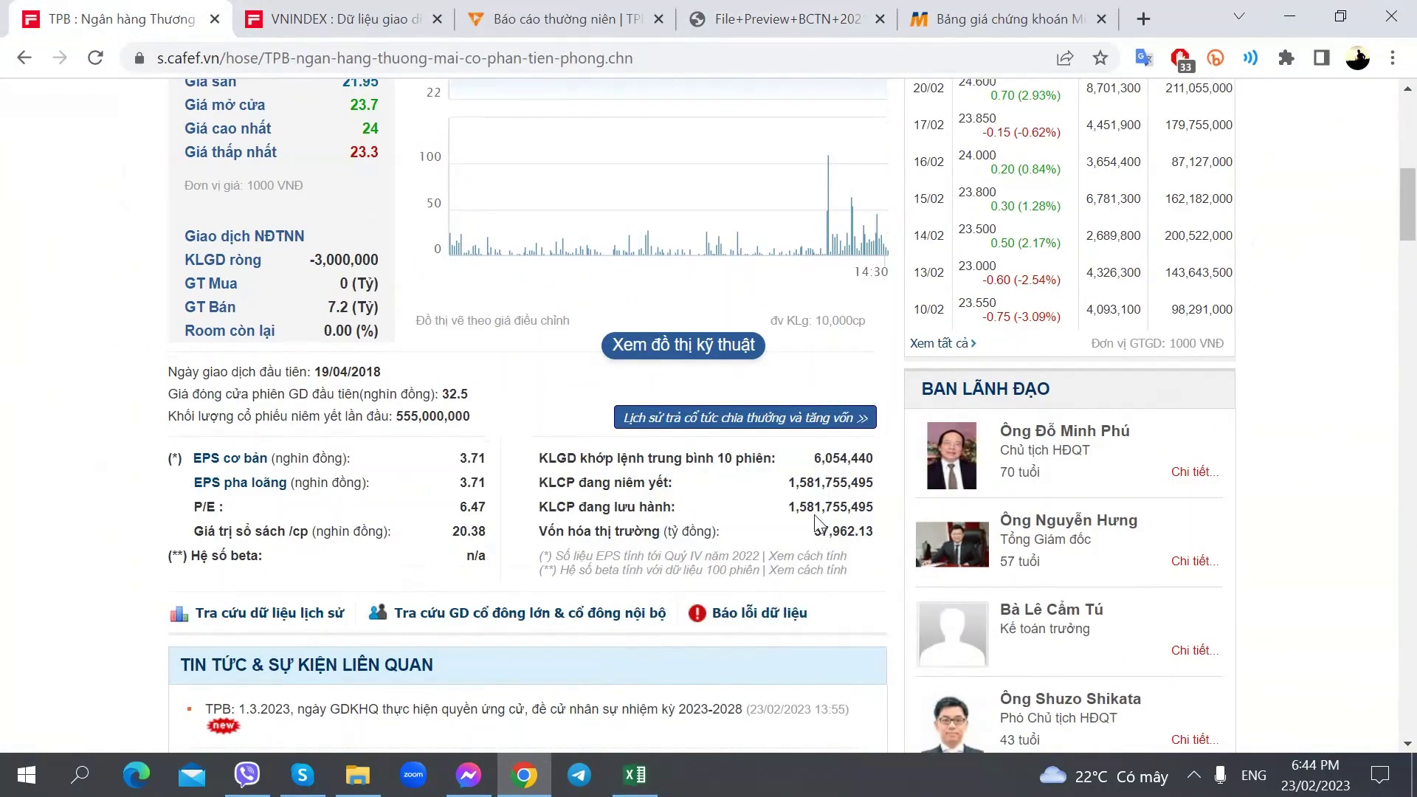
# Check TPB's 2022 Vốn chủ value in Excel, and compare it with the price and valuation data on CafeF in Chrome
pyautogui.click(635, 776)
pyautogui.click(950, 420)
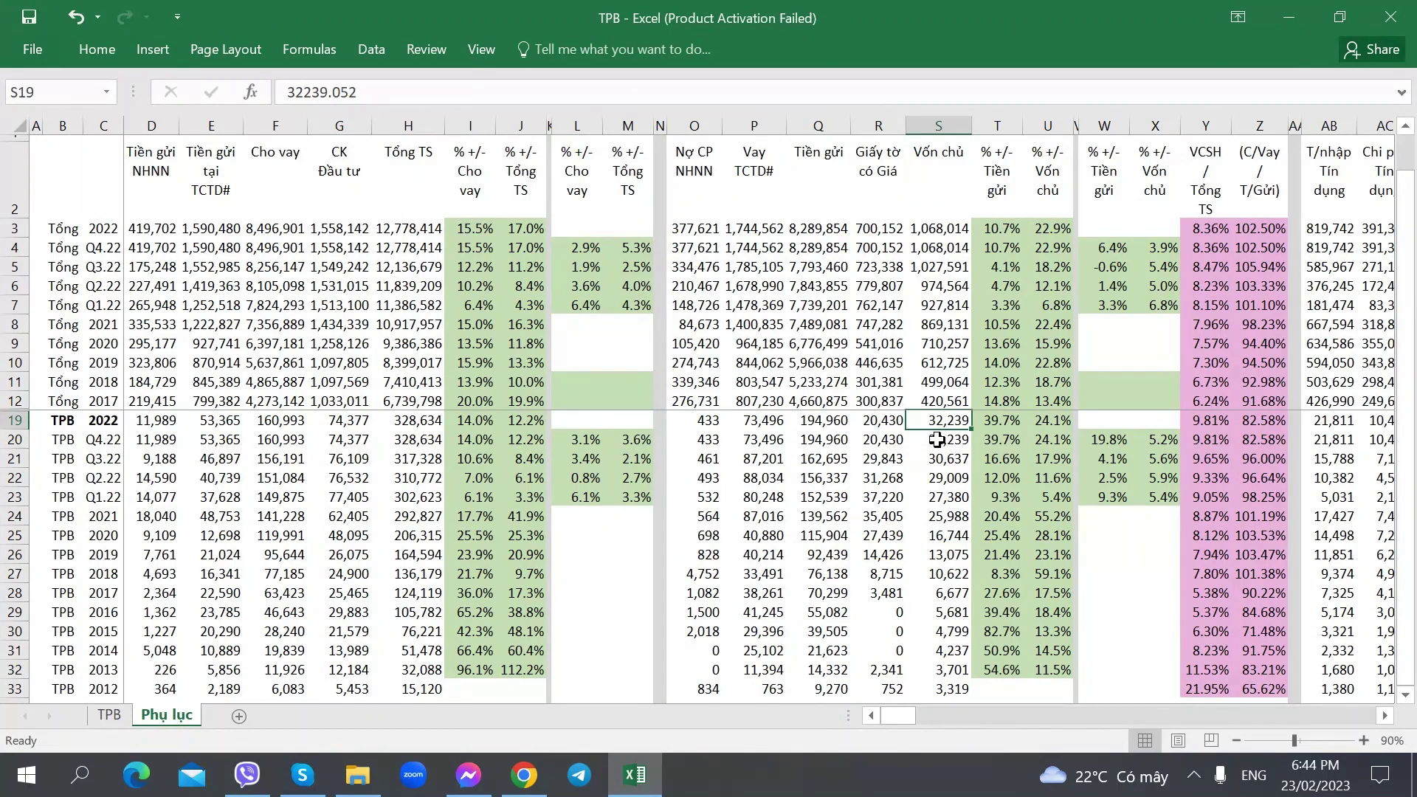
pyautogui.click(523, 775)
pyautogui.scroll(3, 369, 515)
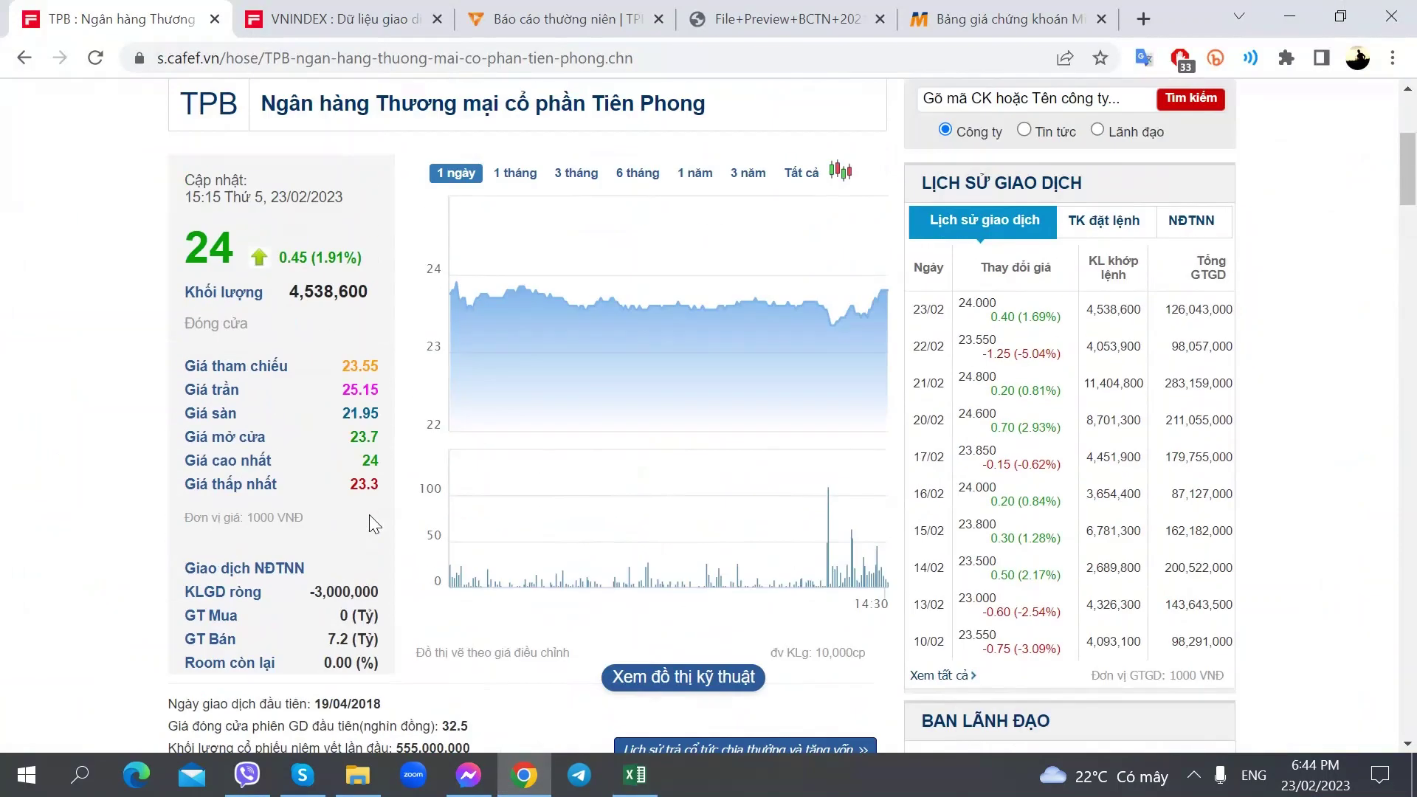
pyautogui.scroll(-3, 369, 515)
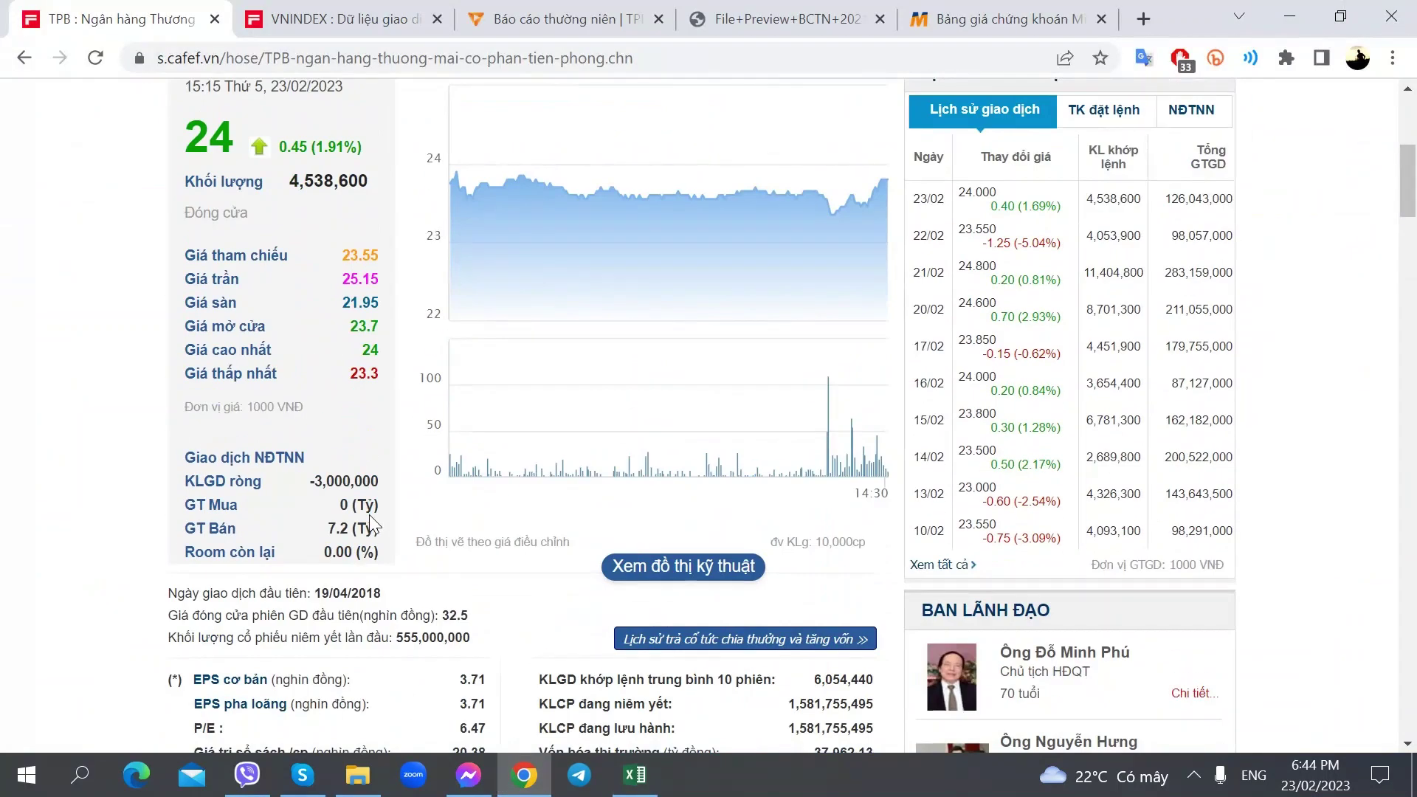
pyautogui.scroll(-2, 371, 525)
pyautogui.scroll(5, 372, 516)
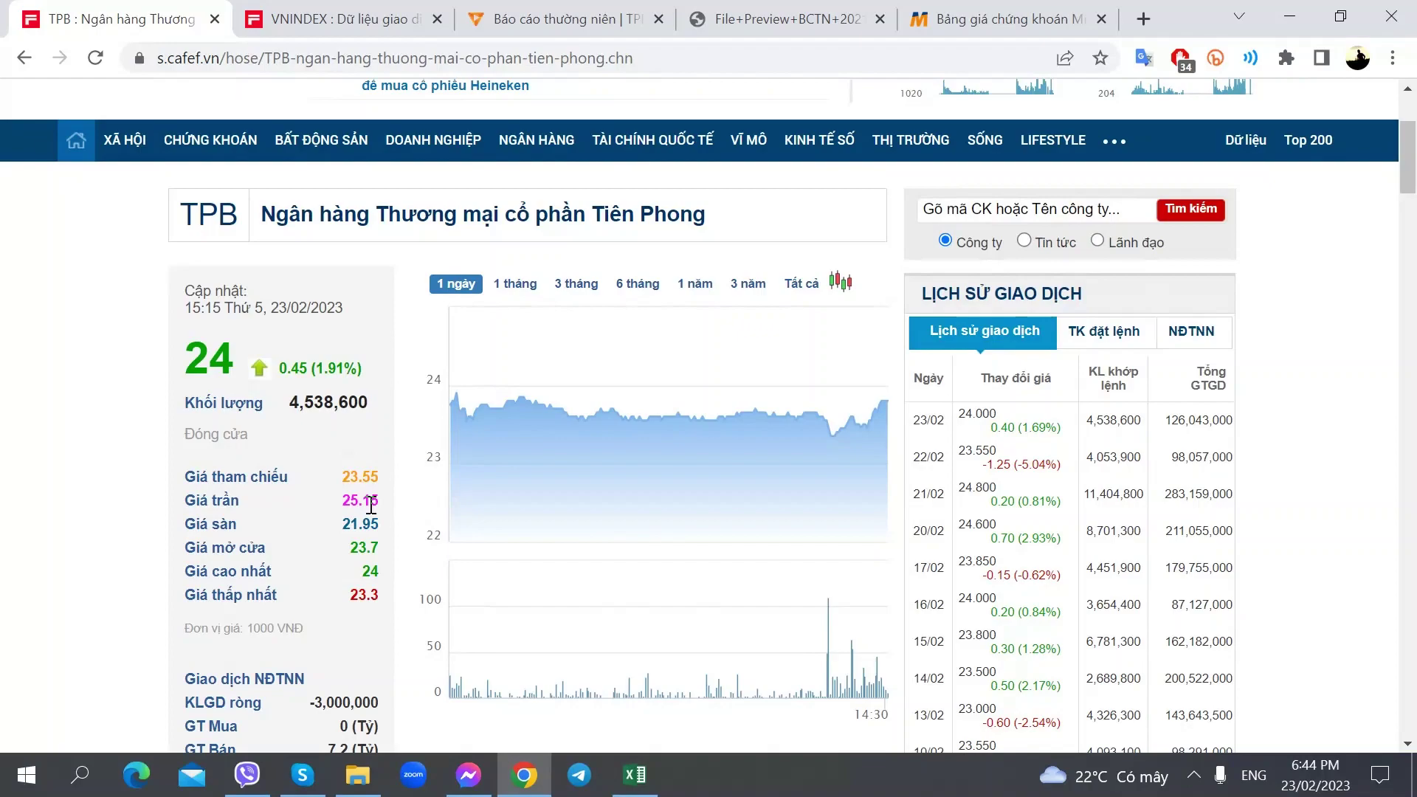
# Show TPB's financial results by quarter in the TÌNH HÌNH TÀI CHÍNH VÀ CÔNG TY CON section
pyautogui.scroll(-15, 371, 505)
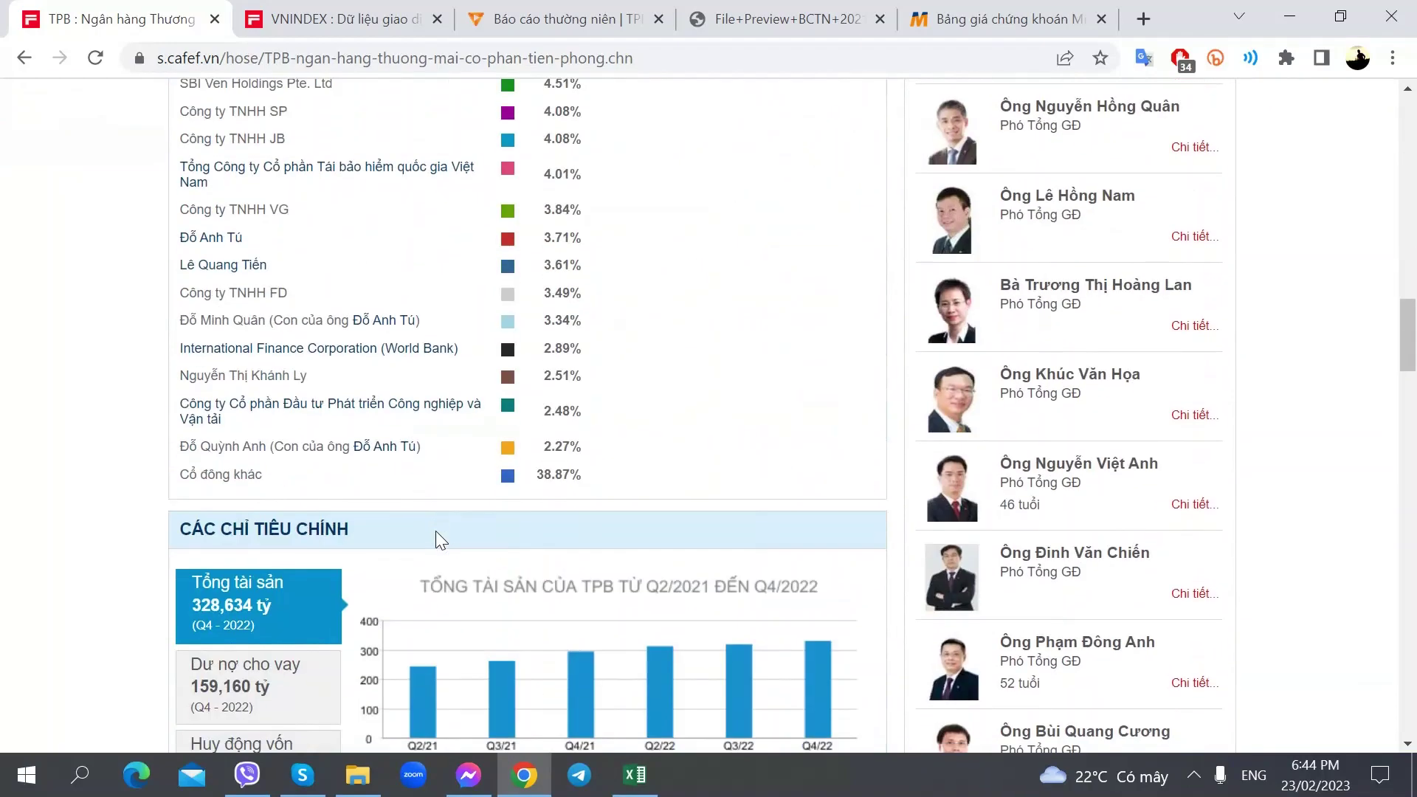
pyautogui.scroll(-15, 354, 579)
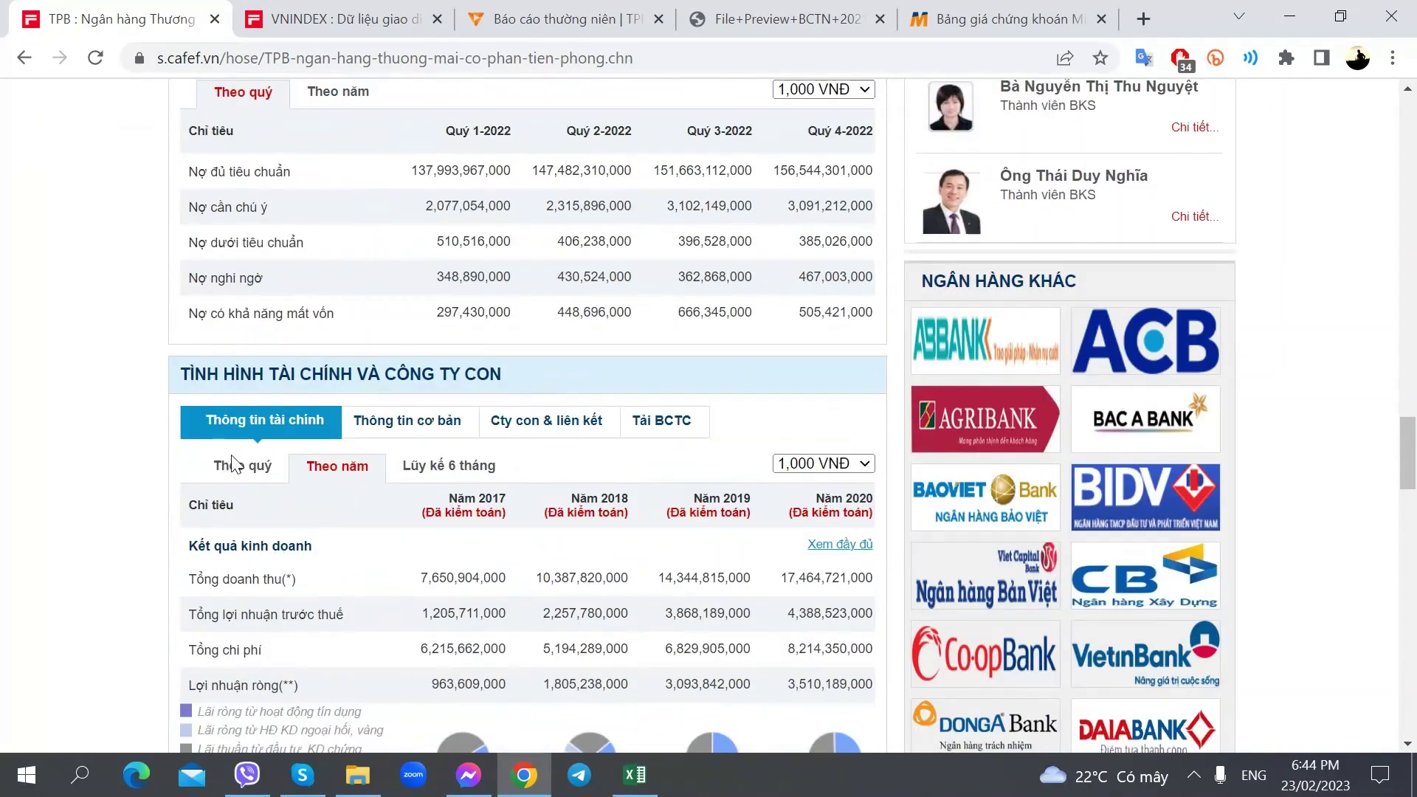
pyautogui.click(233, 463)
pyautogui.scroll(-1, 418, 621)
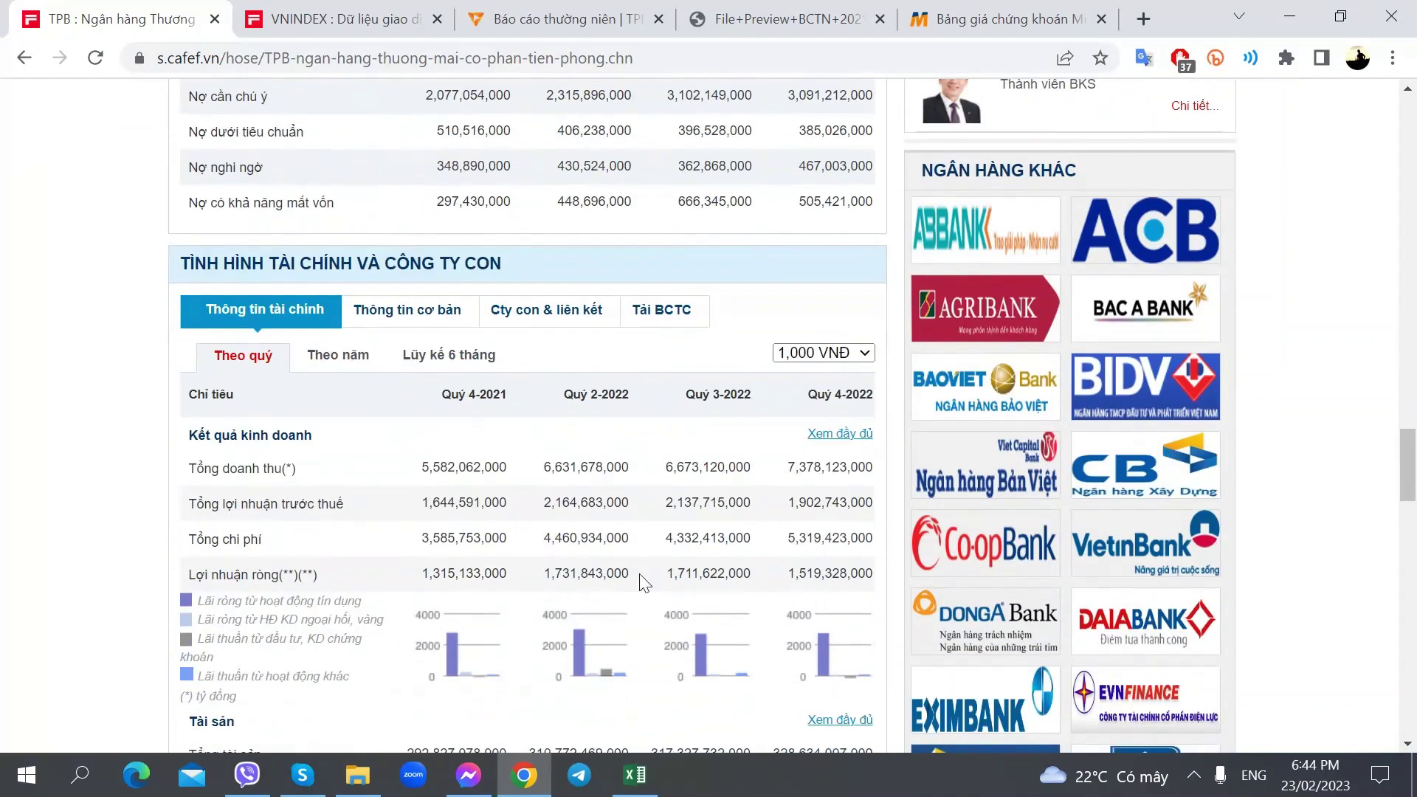
# Review TPB's quarterly debt groups and business results on the CafeF page
pyautogui.scroll(2, 521, 583)
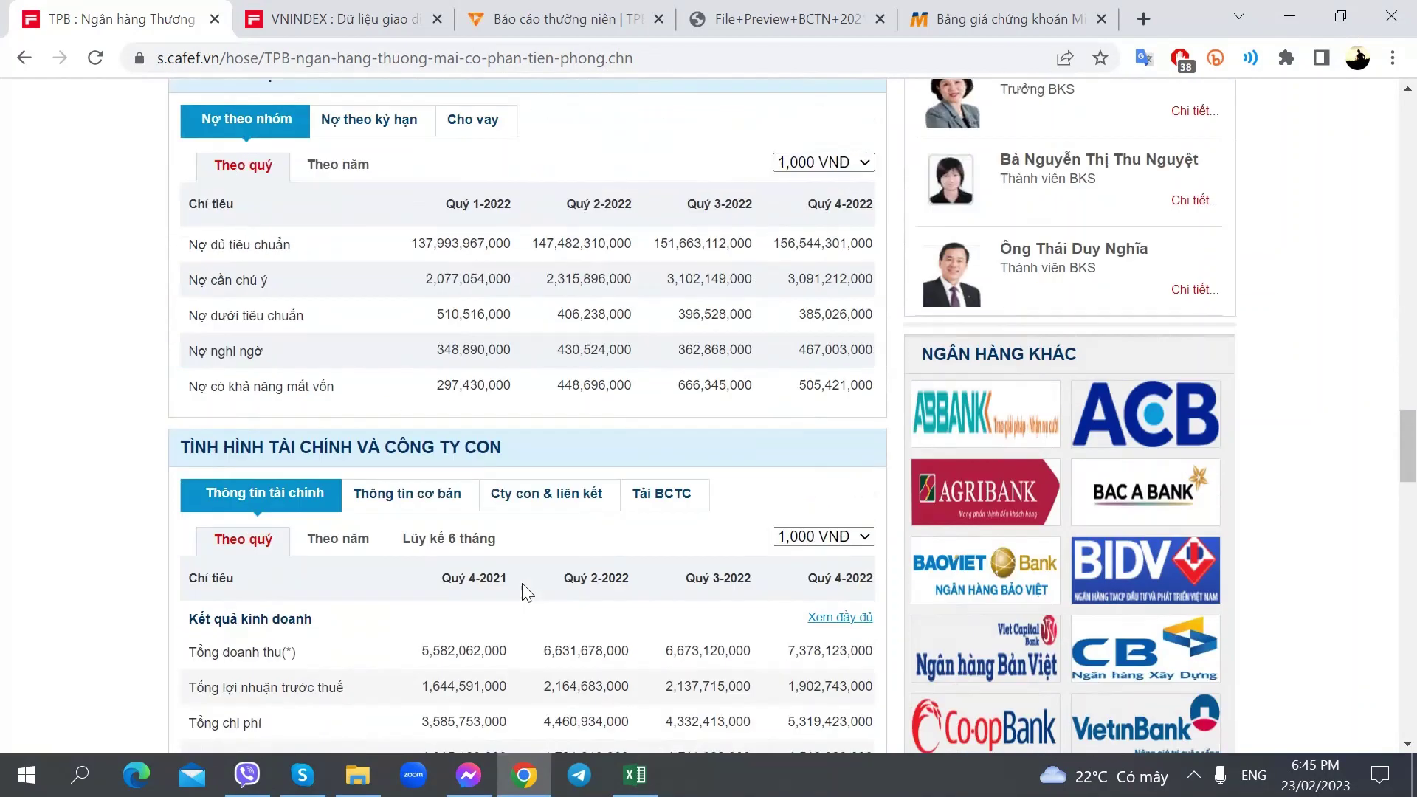
pyautogui.scroll(-4, 521, 582)
pyautogui.scroll(4, 525, 590)
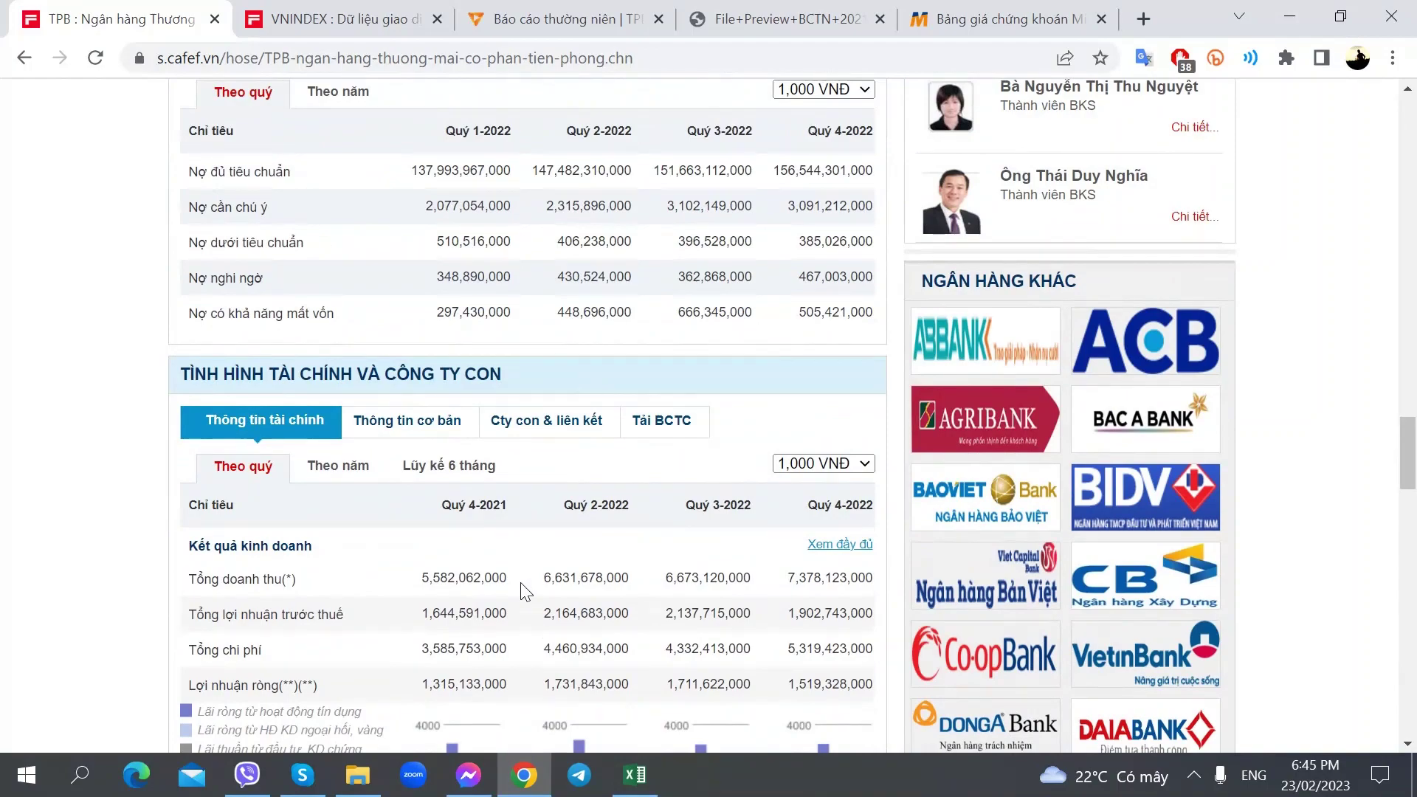
# Open the 2021 annual report PDF and view the capital mobilisation and credit sections on page 25
pyautogui.click(783, 18)
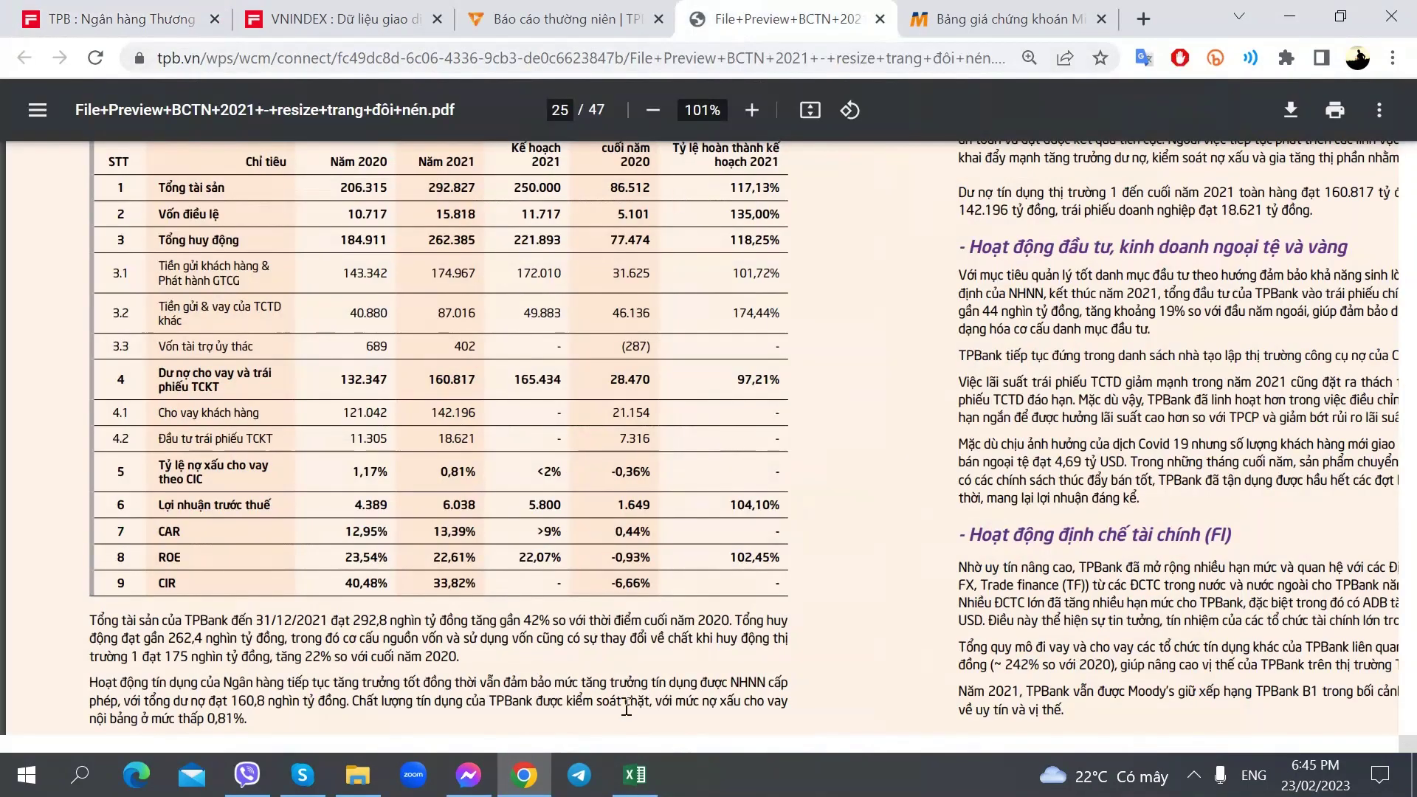
pyautogui.moveTo(649, 745); pyautogui.dragTo(922, 745)
pyautogui.scroll(5, 974, 664)
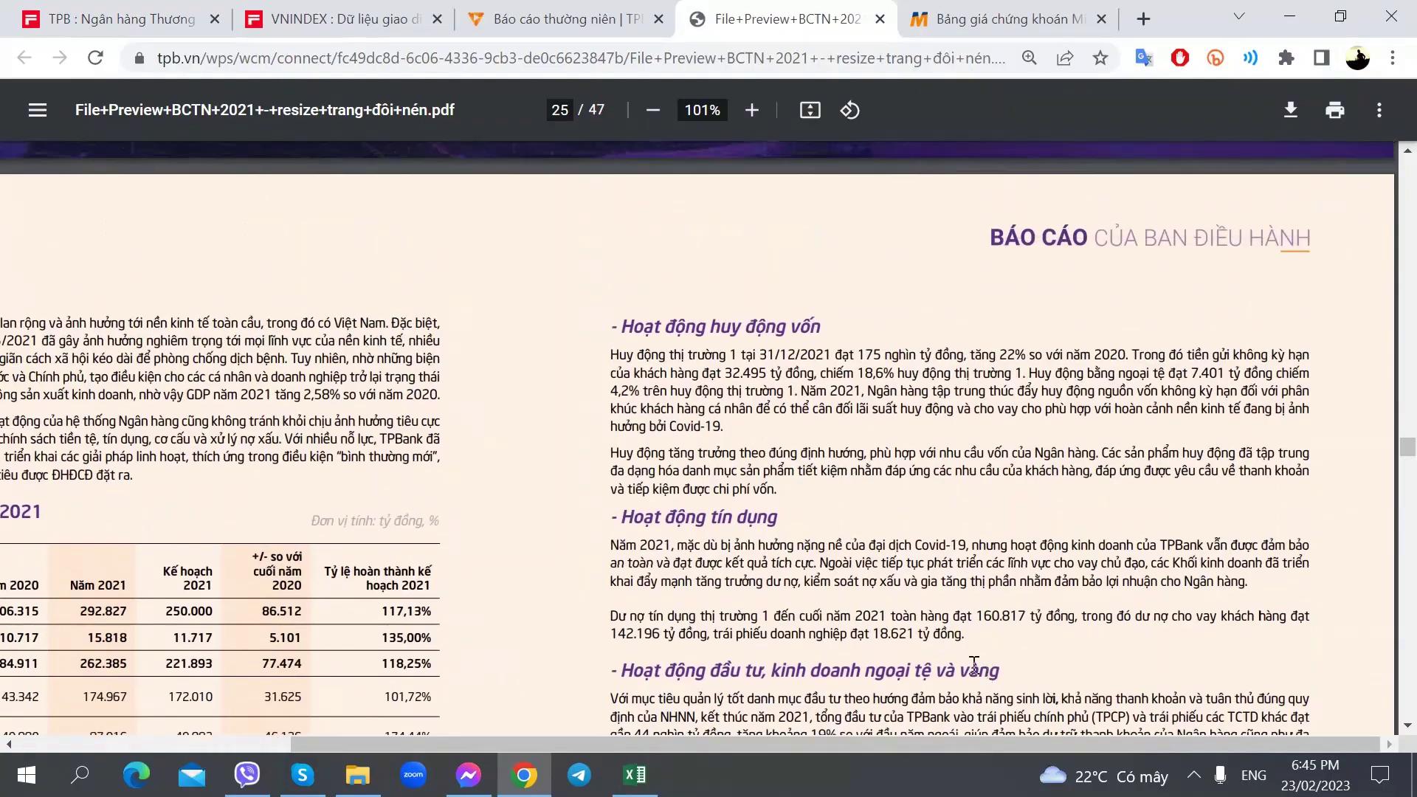
pyautogui.scroll(-3, 974, 664)
# Switch to Excel and compare TPB's Tiền gửi values for Q4.22 and Q3.22 in the Phụ lục sheet
pyautogui.click(634, 775)
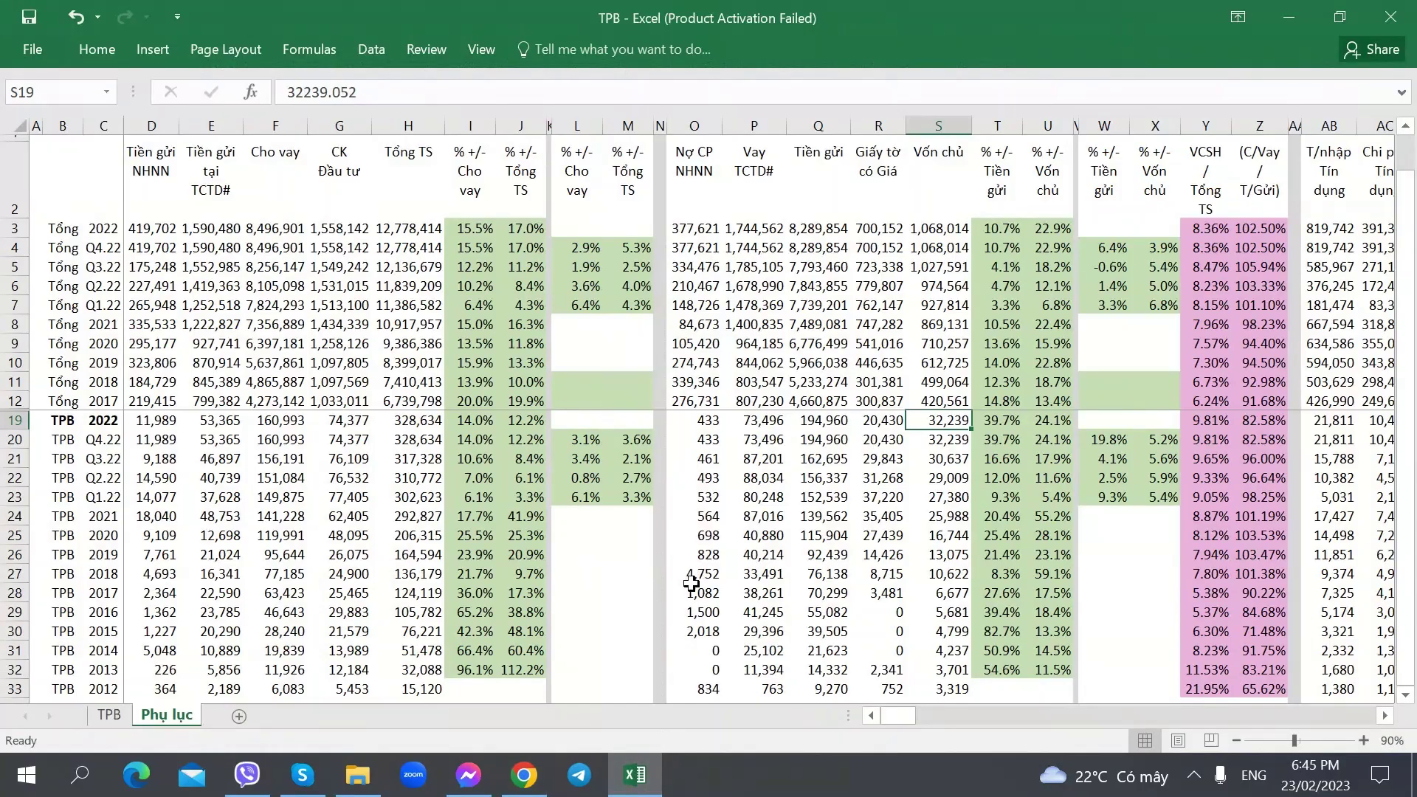
pyautogui.click(821, 441)
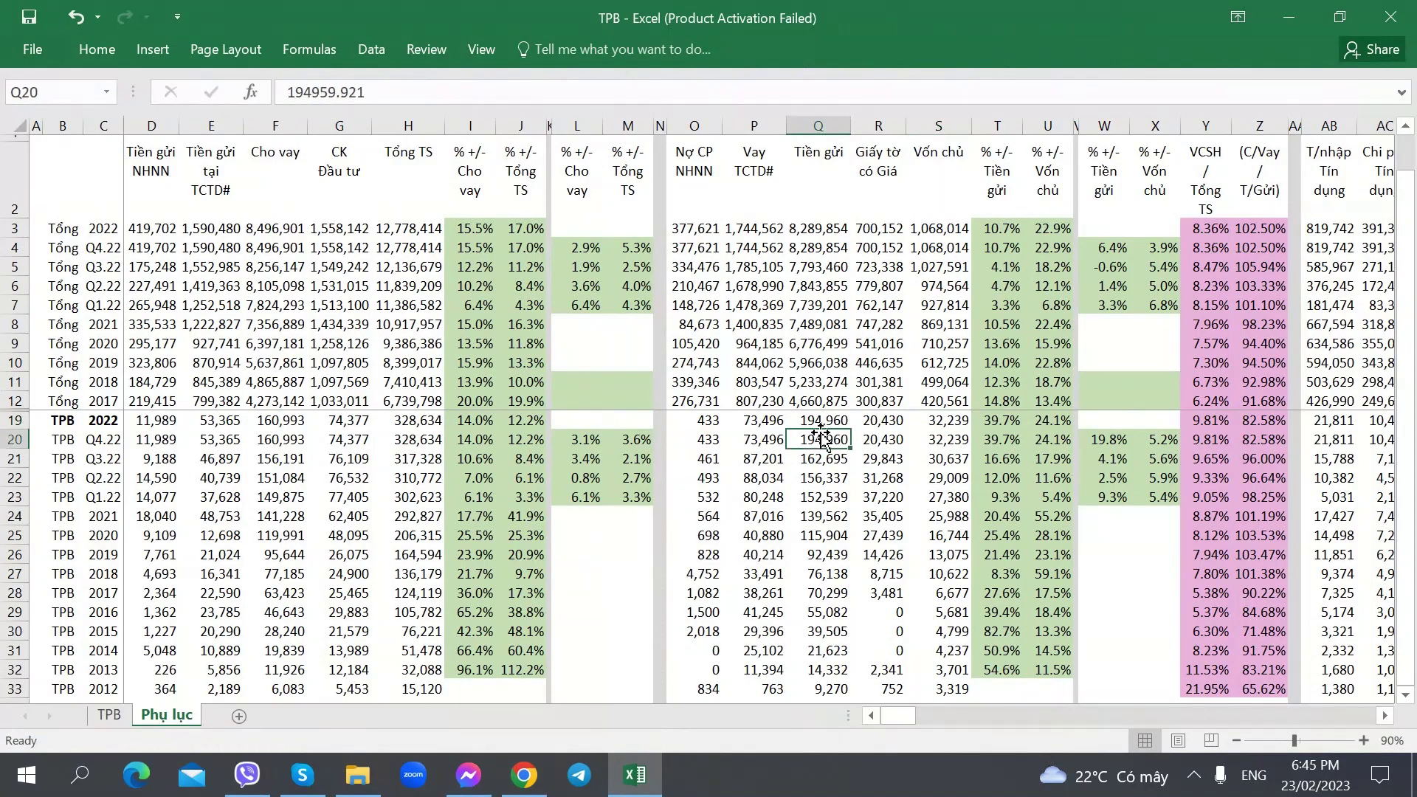
pyautogui.click(820, 476)
pyautogui.click(821, 438)
pyautogui.click(821, 459)
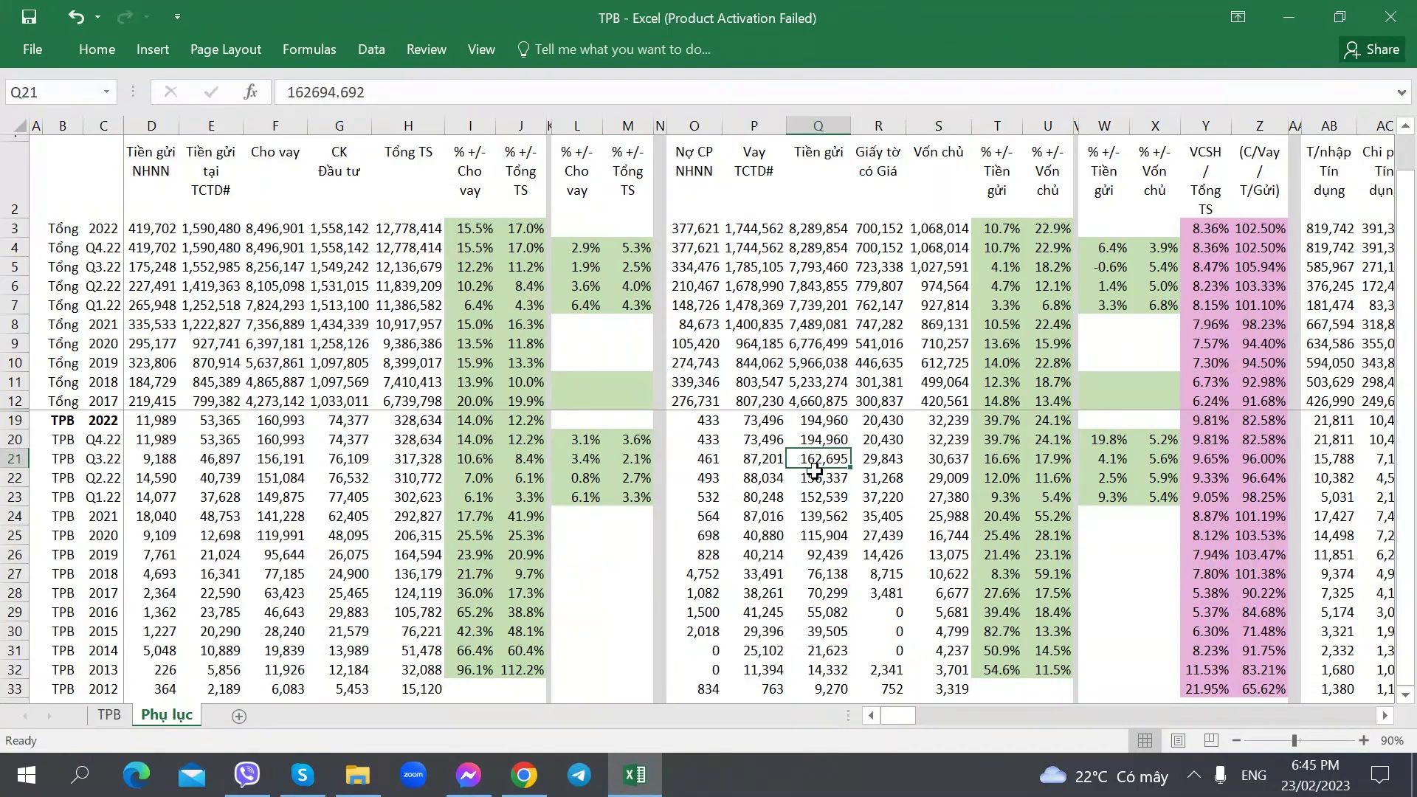
# Return to the annual report in Chrome and read its sections on capital mobilisation, credit, and investment and foreign currency trading
pyautogui.hotkey('alt', 'Tab')
pyautogui.scroll(3, 754, 459)
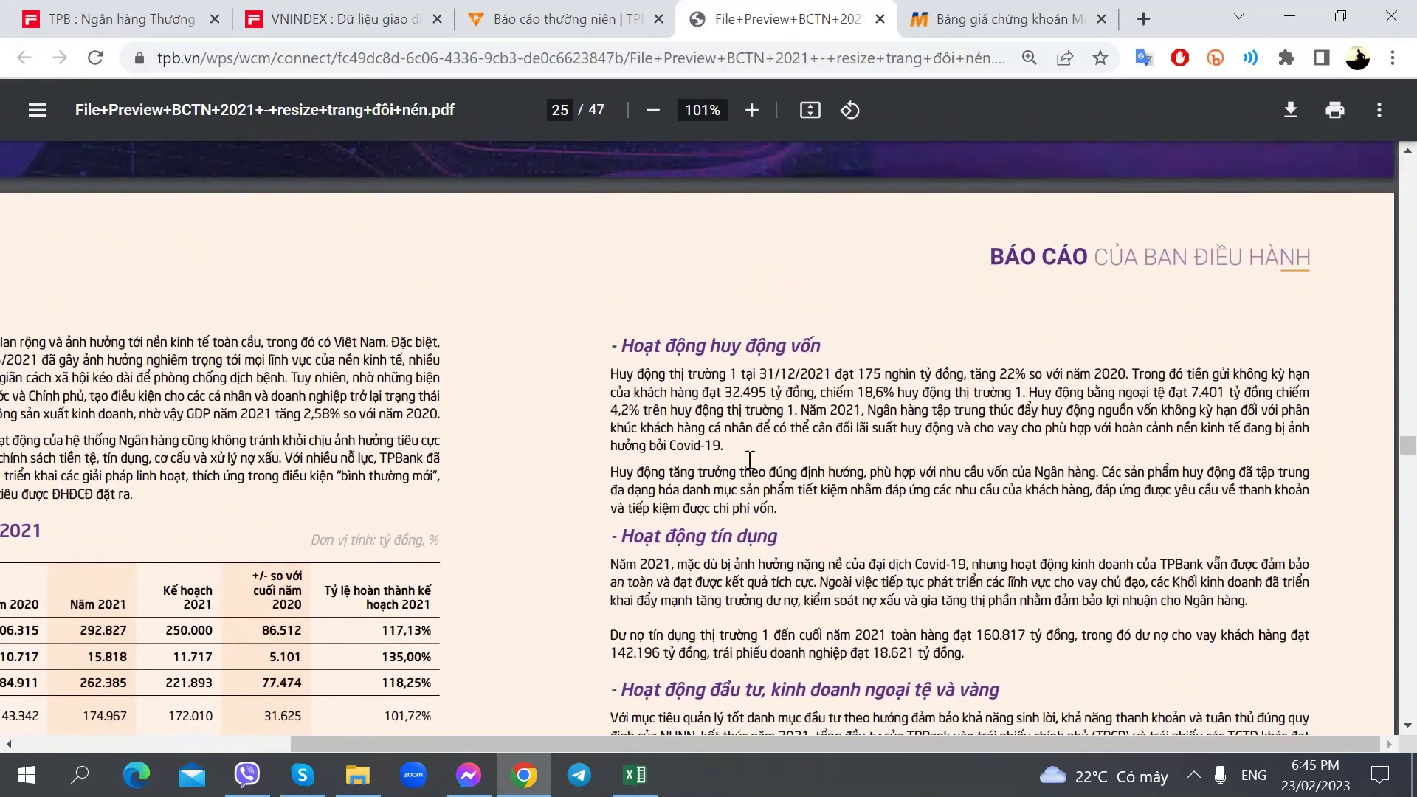
pyautogui.scroll(-2, 754, 468)
pyautogui.scroll(1, 756, 478)
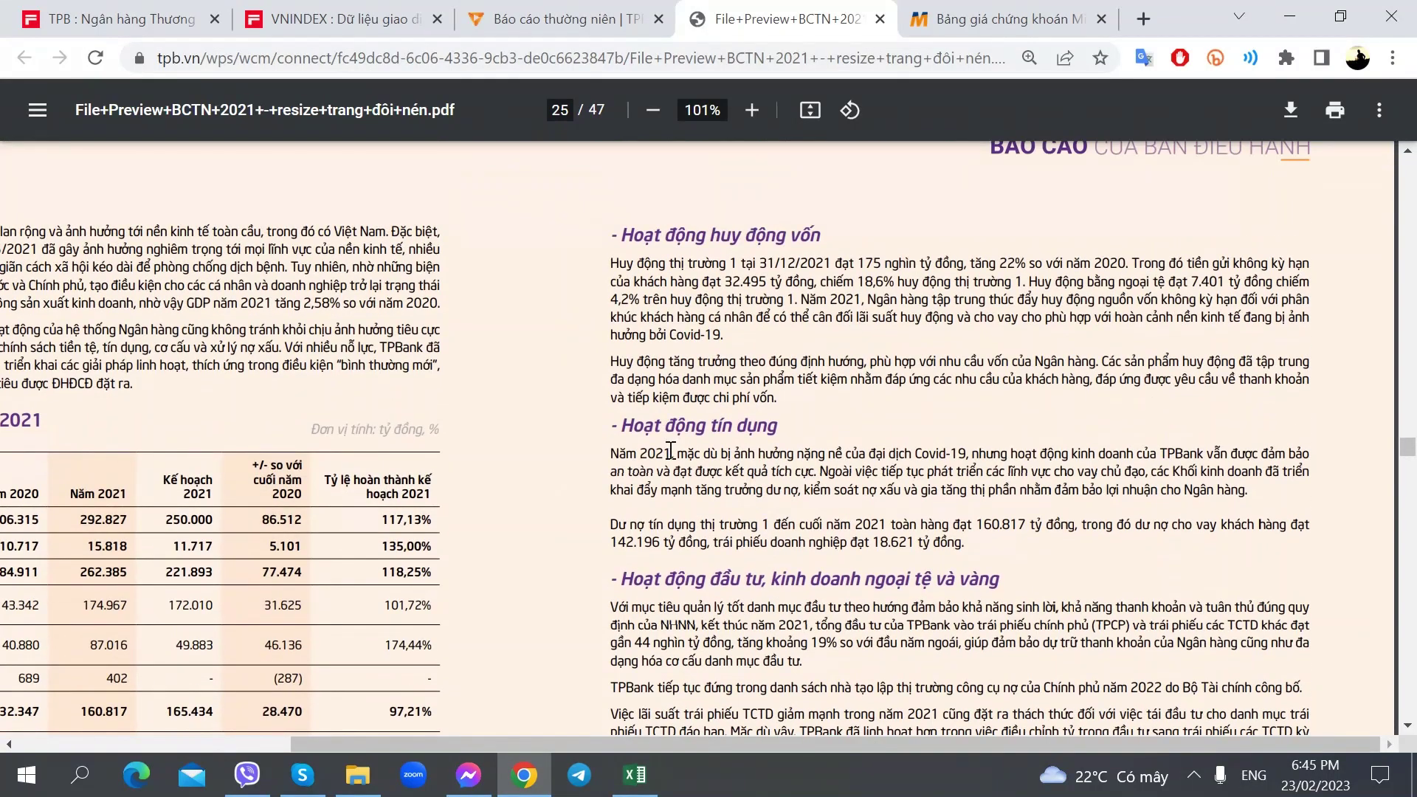
pyautogui.scroll(-3, 670, 450)
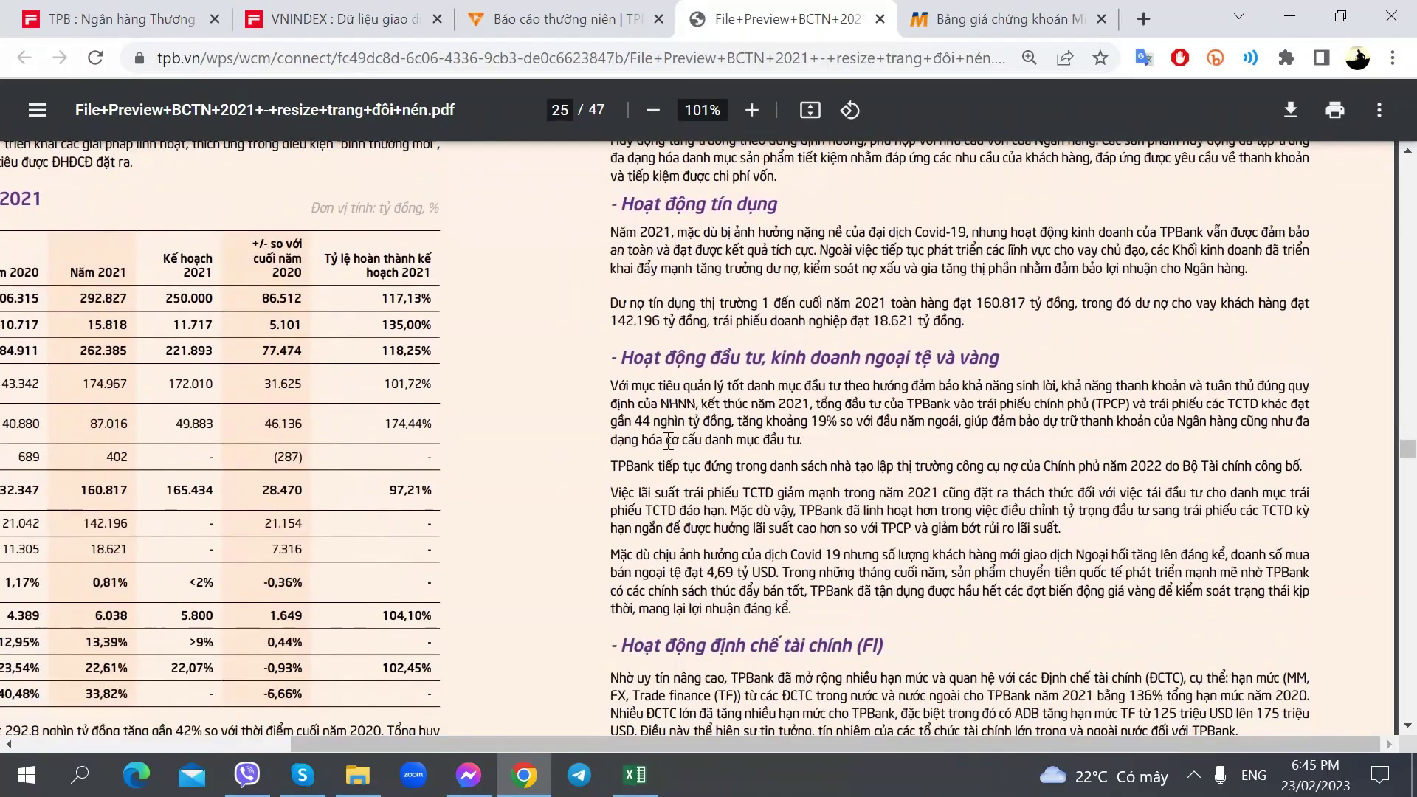
# Compare the Doanh số mua bán Ngoại tệ note in Excel with the foreign currency trading section of the annual report
pyautogui.hotkey('alt', 'Tab')
pyautogui.hotkey('alt', 'Tab')
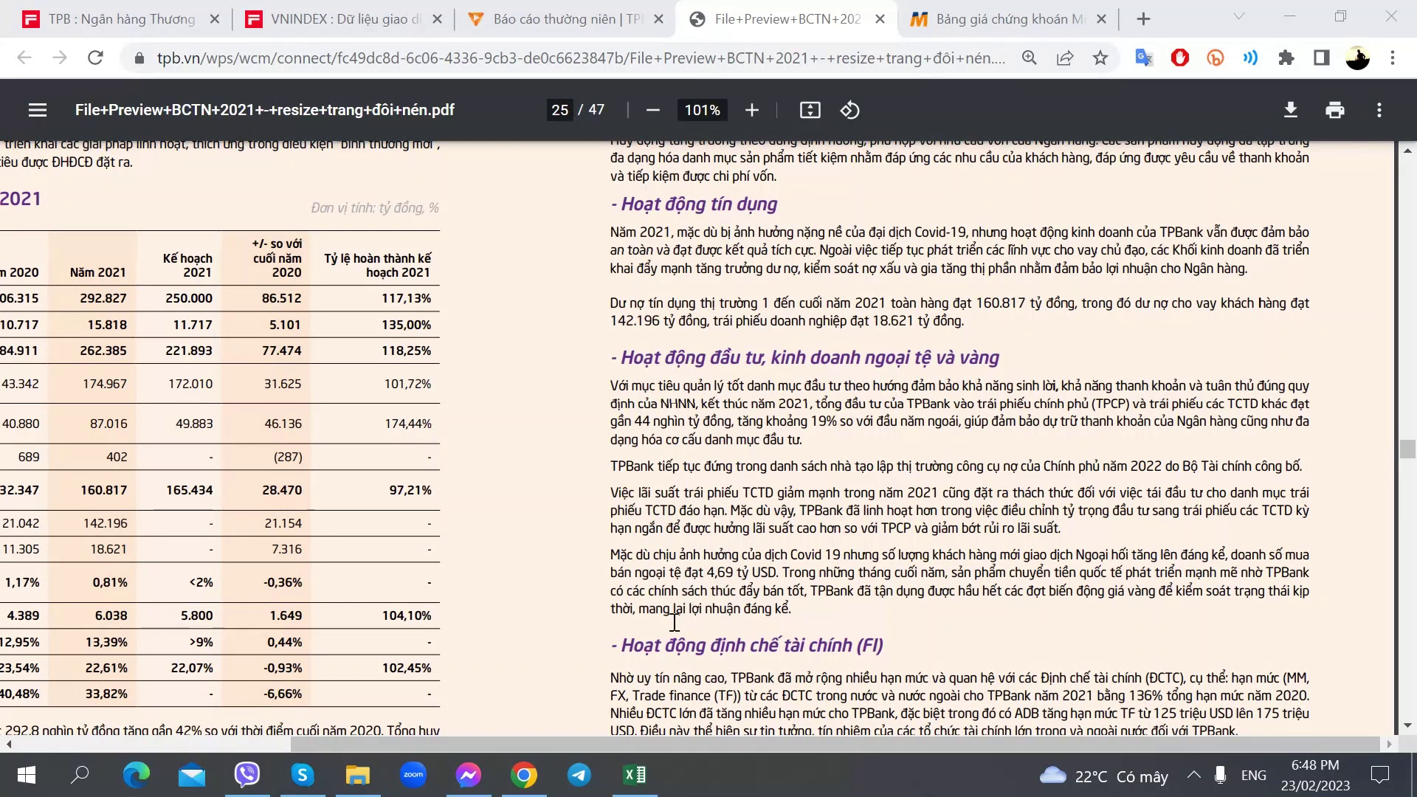
pyautogui.hotkey('alt', 'Tab')
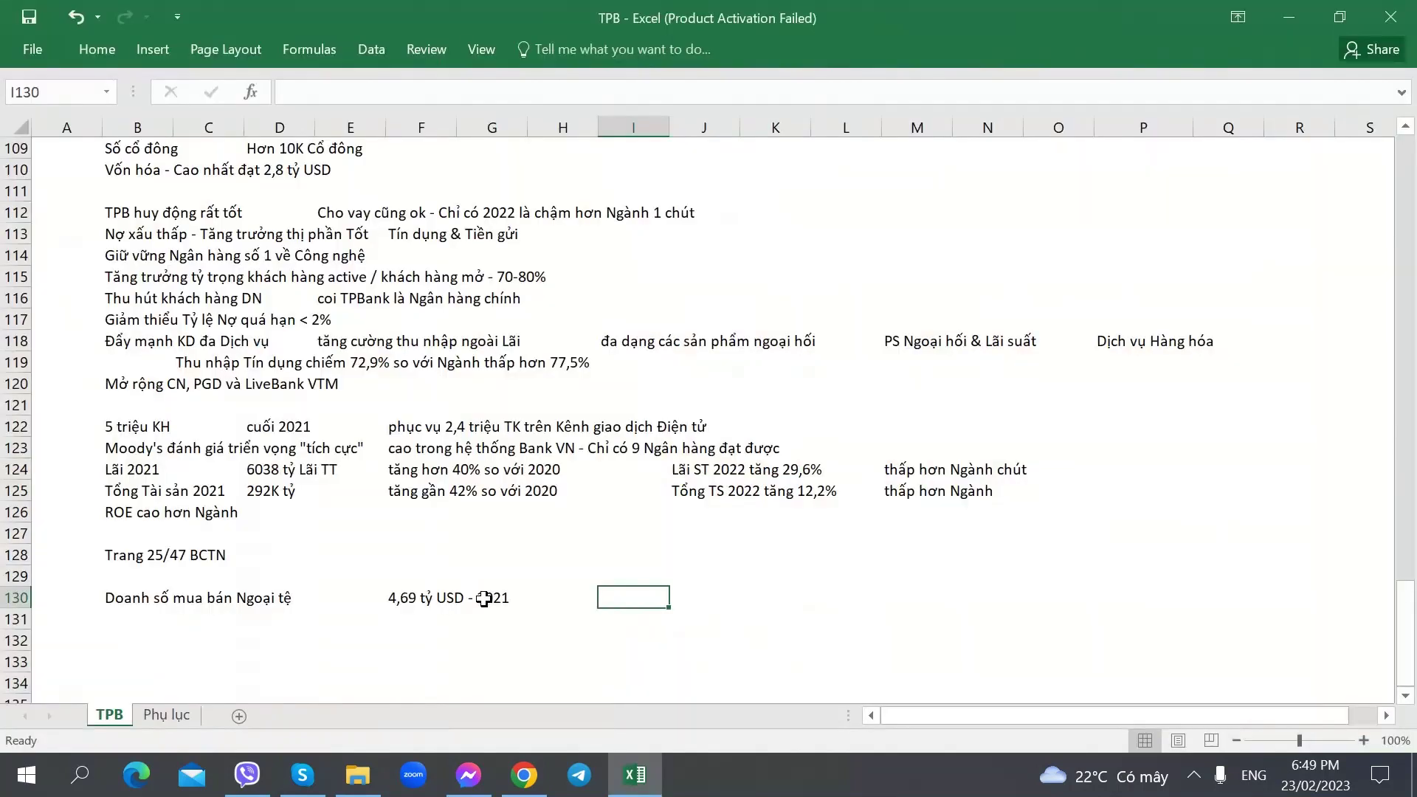
pyautogui.hotkey('alt', 'Tab')
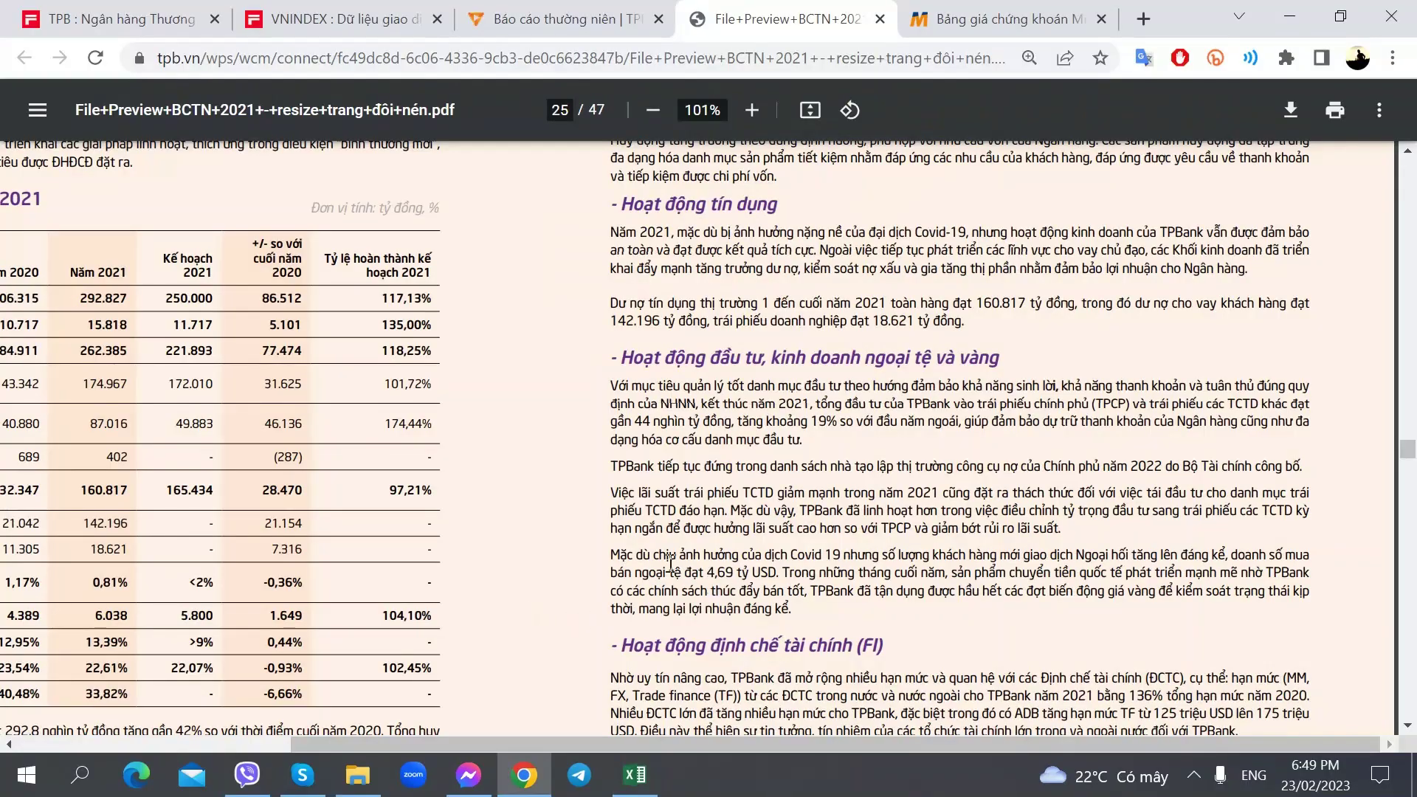
# Switch to the Phụ lục sheet in Excel and check TPB's 2022 Lãi N/hối value
pyautogui.hotkey('alt', 'Tab')
pyautogui.press('Right')
pyautogui.press('Right')
pyautogui.press('Right')
pyautogui.press('Right')
pyautogui.press('Right')
pyautogui.press('Right')
pyautogui.press('Right')
pyautogui.press('Right')
pyautogui.press('Right')
pyautogui.press('Right')
pyautogui.press('Right')
pyautogui.press('Right')
pyautogui.press('Right')
pyautogui.press('Right')
pyautogui.press('Right')
pyautogui.press('Right')
pyautogui.press('Right')
pyautogui.press('Right')
pyautogui.press('Right')
pyautogui.press('Right')
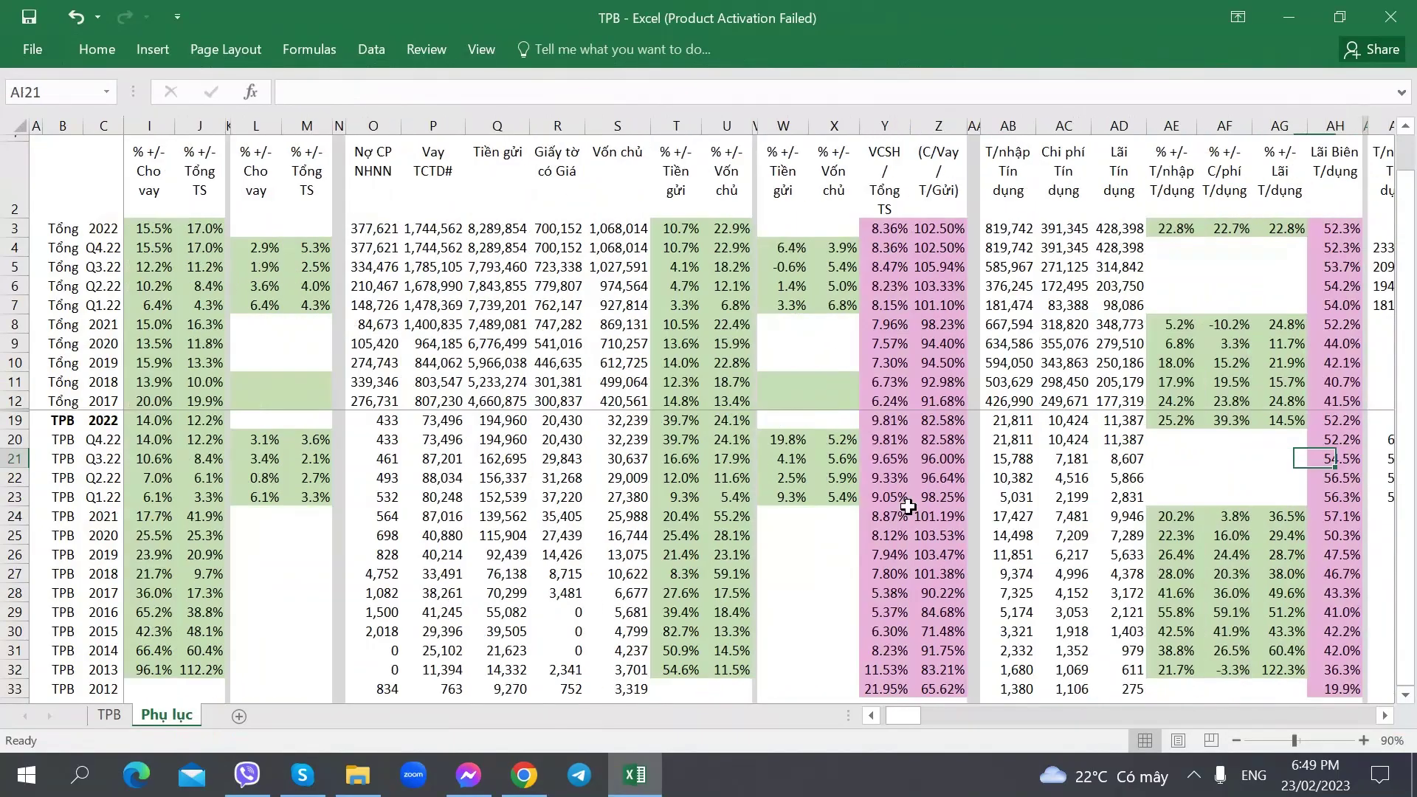
pyautogui.press('Right')
pyautogui.press('Right')
pyautogui.press('Right')
pyautogui.press('Right')
pyautogui.press('Right')
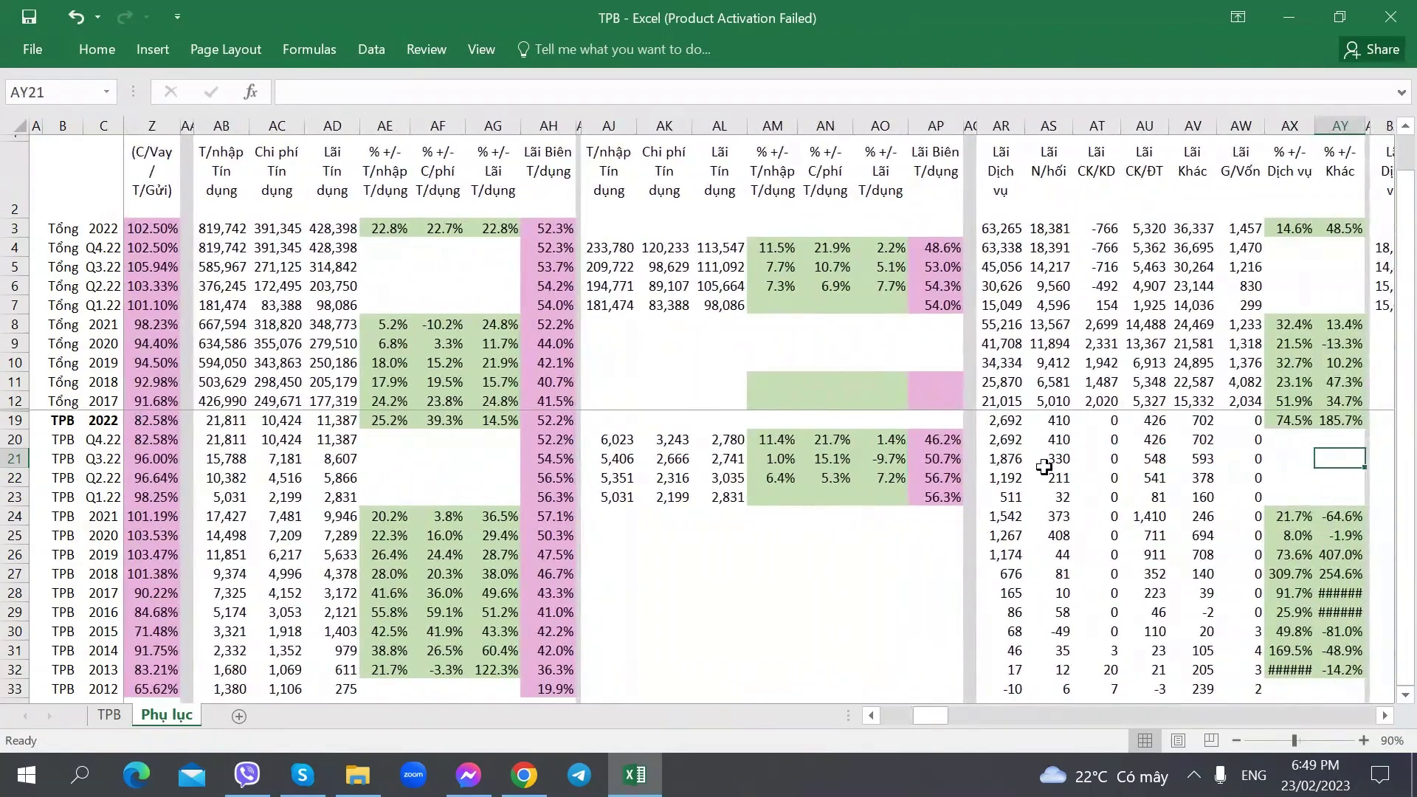
pyautogui.click(1062, 422)
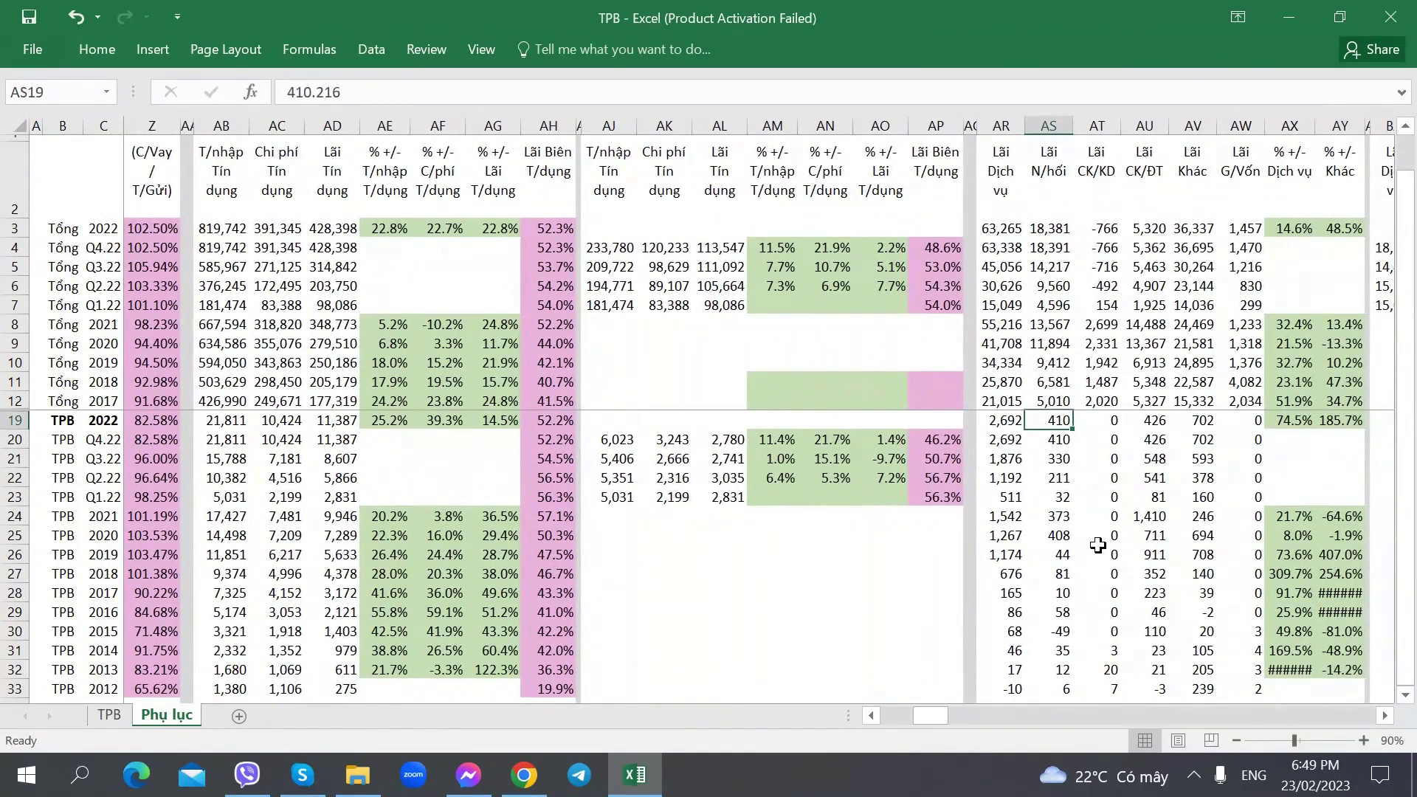
# Review the quarterly non-credit income columns, and return to TPB's 2022 Lãi N/hối value
pyautogui.press('Right')
pyautogui.press('Right')
pyautogui.press('Right')
pyautogui.press('Right')
pyautogui.press('Right')
pyautogui.press('Right')
pyautogui.press('Right')
pyautogui.press('Right')
pyautogui.press('Right')
pyautogui.press('Right')
pyautogui.press('Right')
pyautogui.press('Right')
pyautogui.press('Right')
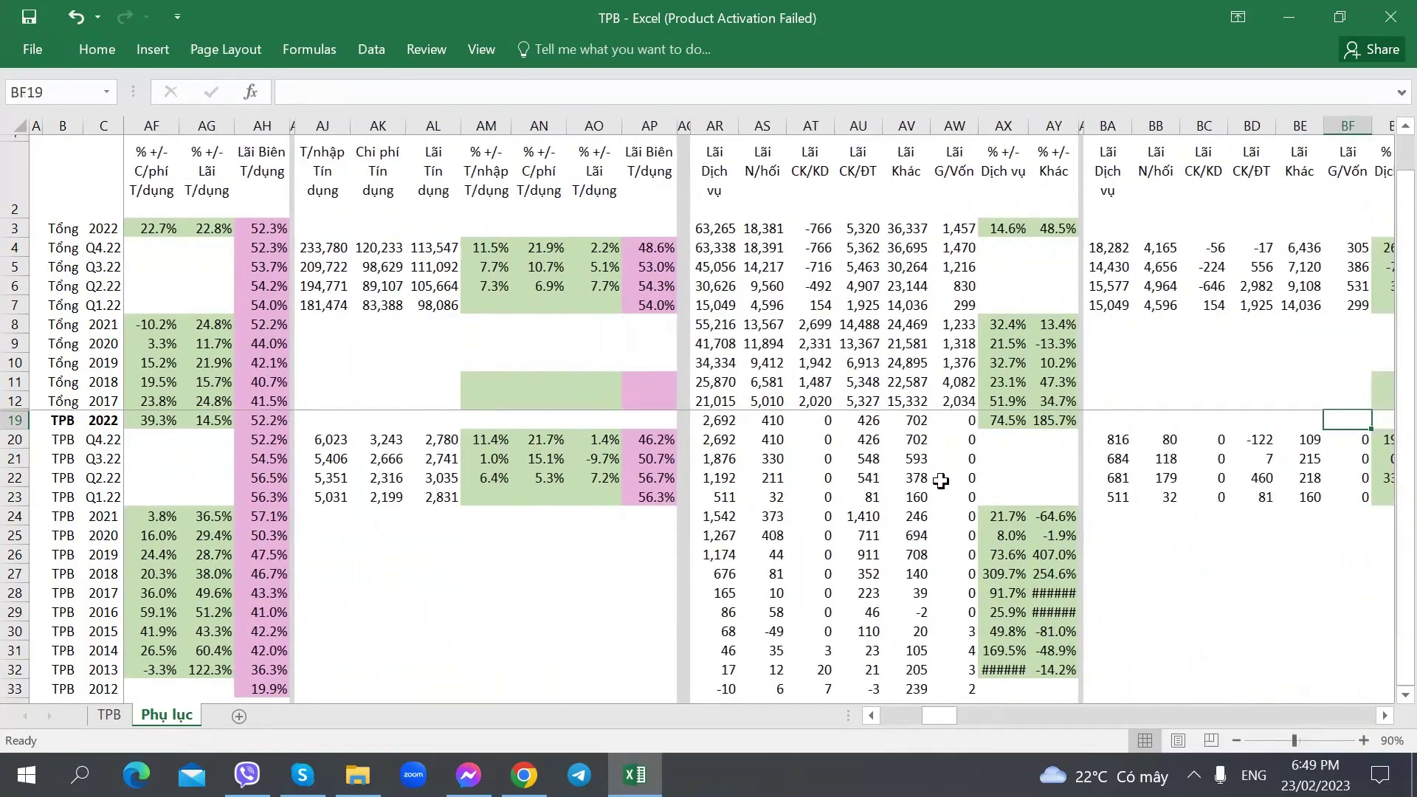
pyautogui.click(790, 422)
pyautogui.click(780, 422)
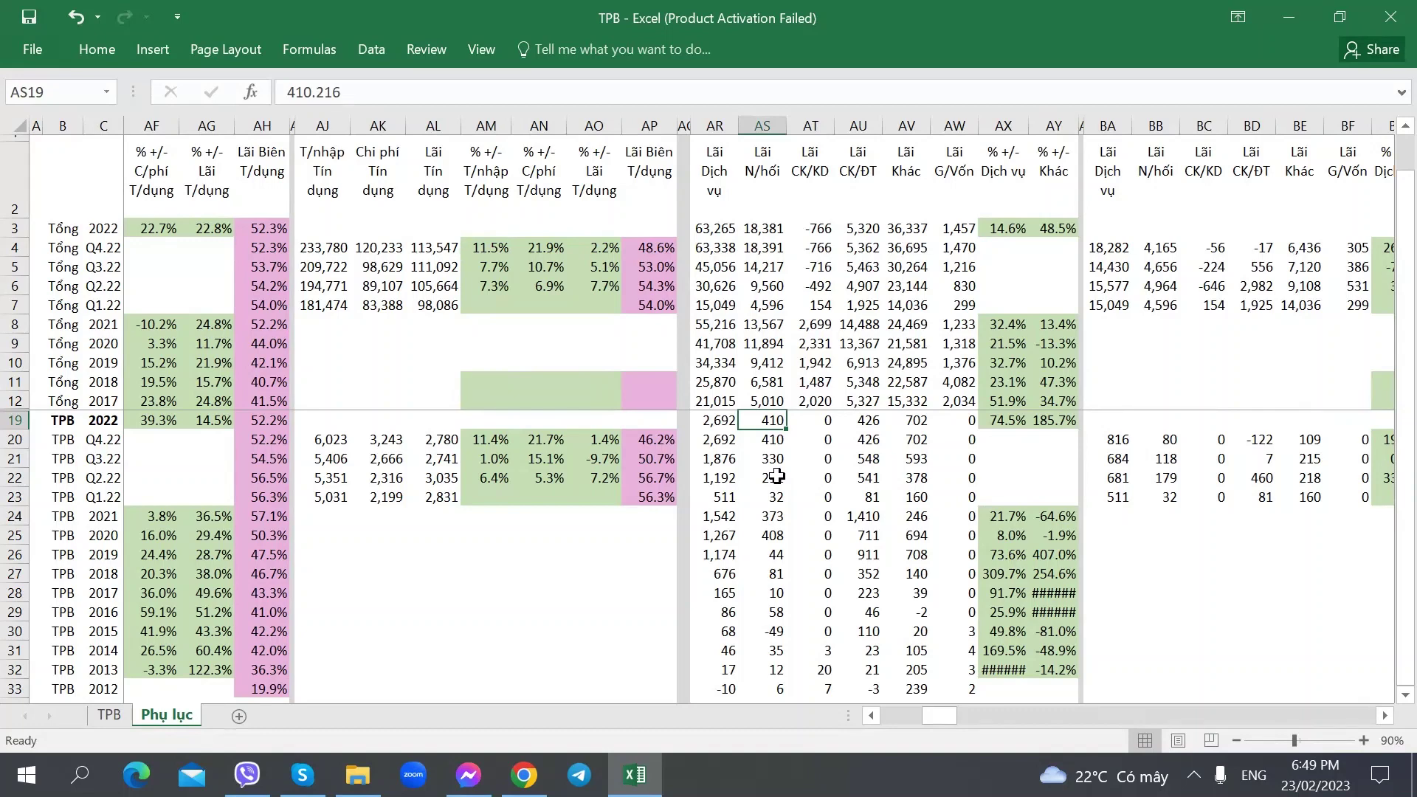
# Compare TPB's separate quarterly Lãi N/hối values for 2022 with its cumulative Q4.22 value
pyautogui.click(1163, 436)
pyautogui.click(1166, 493)
pyautogui.click(1164, 443)
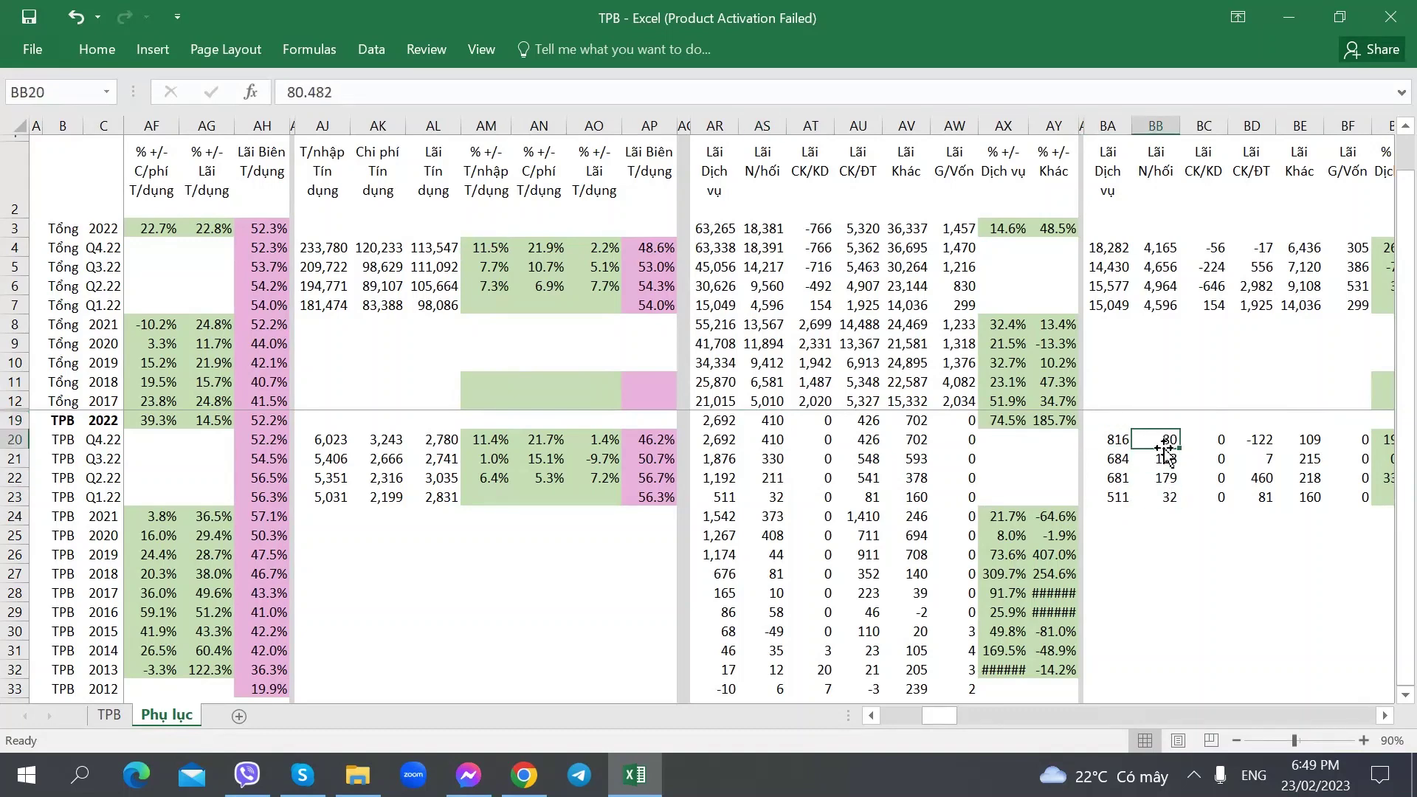
pyautogui.click(1166, 478)
pyautogui.click(762, 458)
pyautogui.click(763, 441)
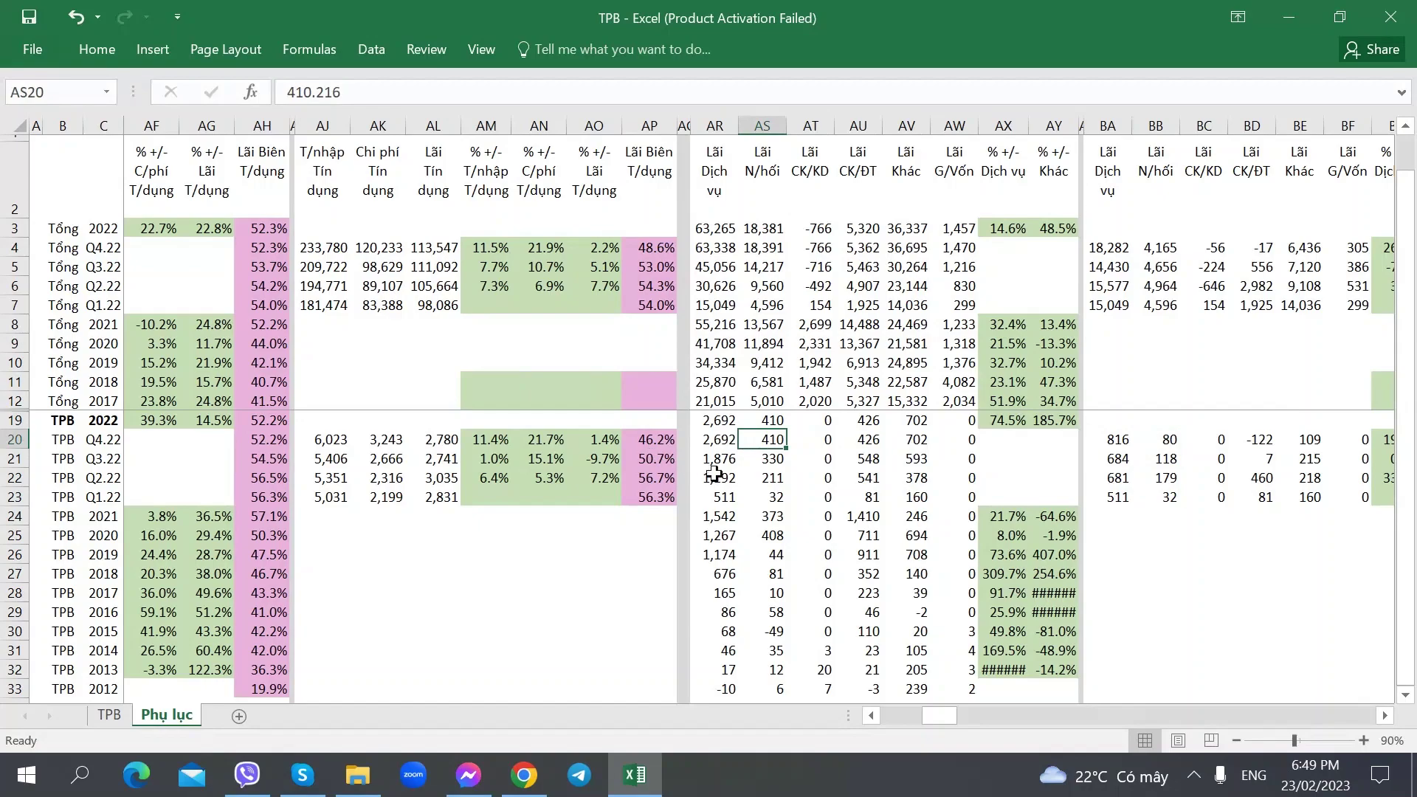
# Look back through the credit income, capital and growth columns to TPB's Q4.22 CK Đầu tư value
pyautogui.press('Left')
pyautogui.press('Left')
pyautogui.press('Left')
pyautogui.press('Left')
pyautogui.press('Left')
pyautogui.press('Left')
pyautogui.press('Left')
pyautogui.press('Left')
pyautogui.press('Left')
pyautogui.press('Left')
pyautogui.press('Left')
pyautogui.press('Left')
pyautogui.press('Left')
pyautogui.press('Left')
pyautogui.press('Left')
pyautogui.press('Left')
pyautogui.press('Left')
pyautogui.press('Left')
pyautogui.press('Left')
pyautogui.press('Left')
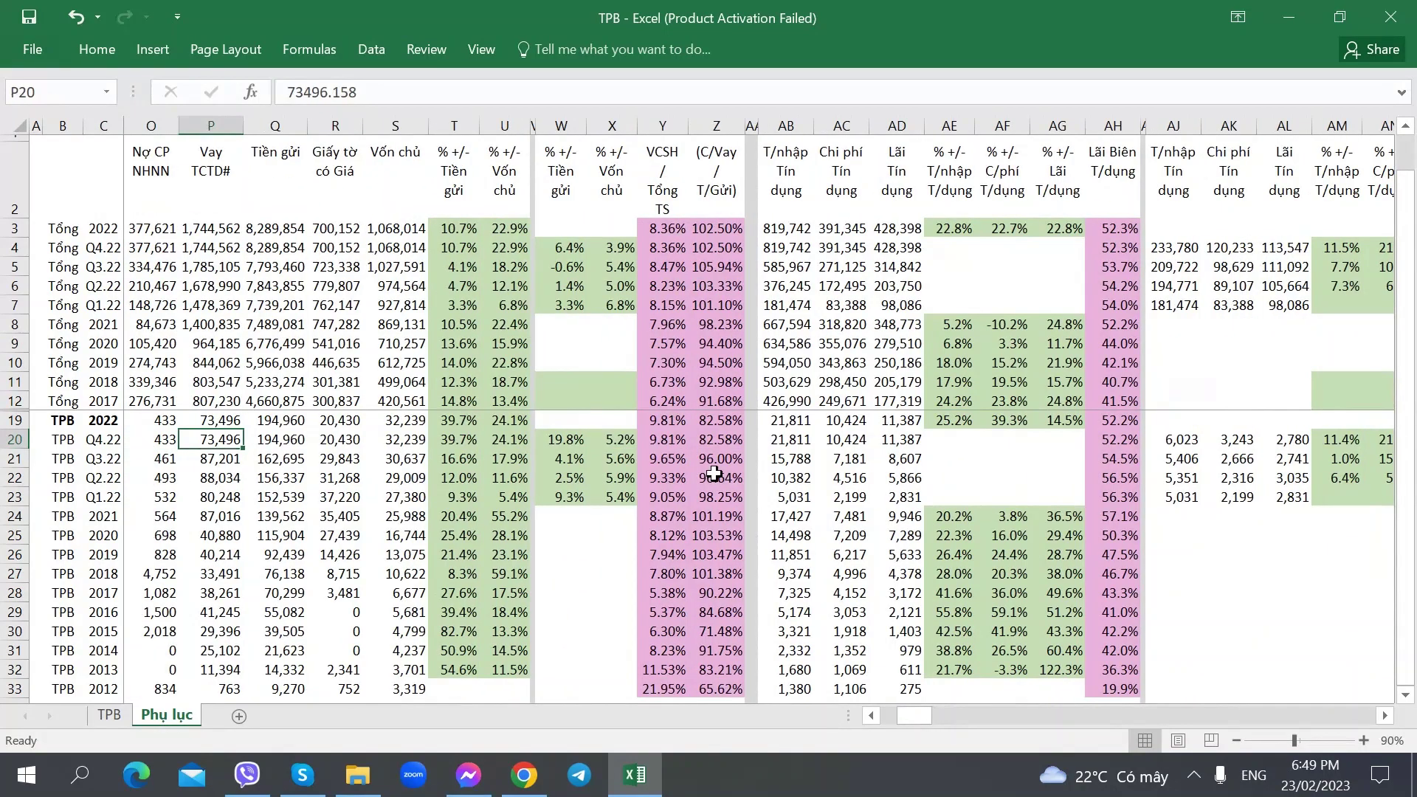
pyautogui.hotkey('ctrl', 'Right')
pyautogui.hotkey('ctrl', 'Right')
pyautogui.hotkey('ctrl', 'Right')
pyautogui.hotkey('ctrl', 'Left')
pyautogui.hotkey('ctrl', 'Left')
pyautogui.hotkey('ctrl', 'Left')
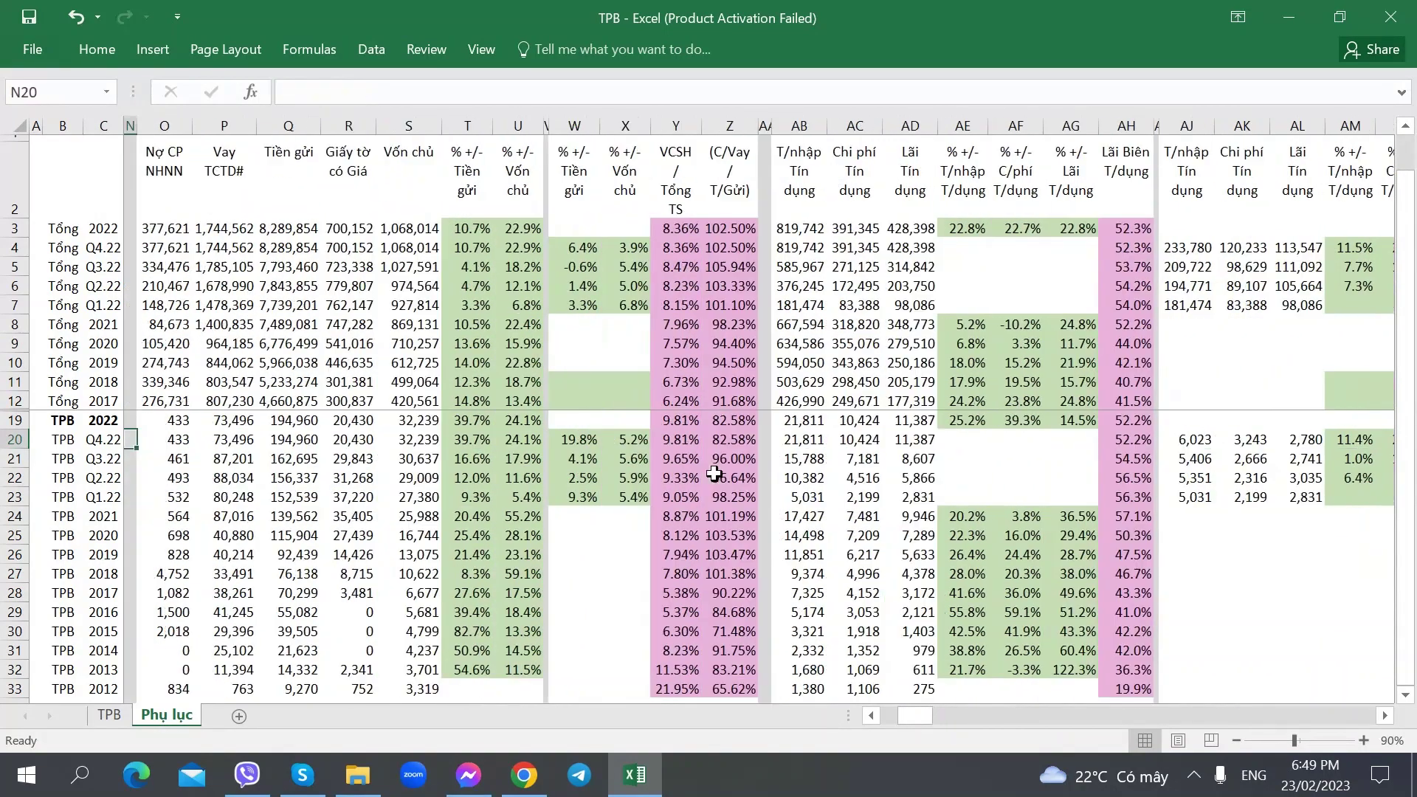
pyautogui.press('Left')
pyautogui.press('Left')
pyautogui.press('Left')
pyautogui.press('Left')
pyautogui.press('Left')
pyautogui.press('Left')
pyautogui.press('Left')
pyautogui.press('Left')
pyautogui.press('Left')
pyautogui.press('Right')
pyautogui.press('Right')
pyautogui.press('Right')
pyautogui.press('Right')
pyautogui.press('Right')
pyautogui.press('Right')
pyautogui.press('Right')
pyautogui.press('Right')
pyautogui.press('Right')
pyautogui.press('Right')
pyautogui.press('Left')
pyautogui.press('Left')
pyautogui.press('Left')
pyautogui.press('Left')
pyautogui.press('Left')
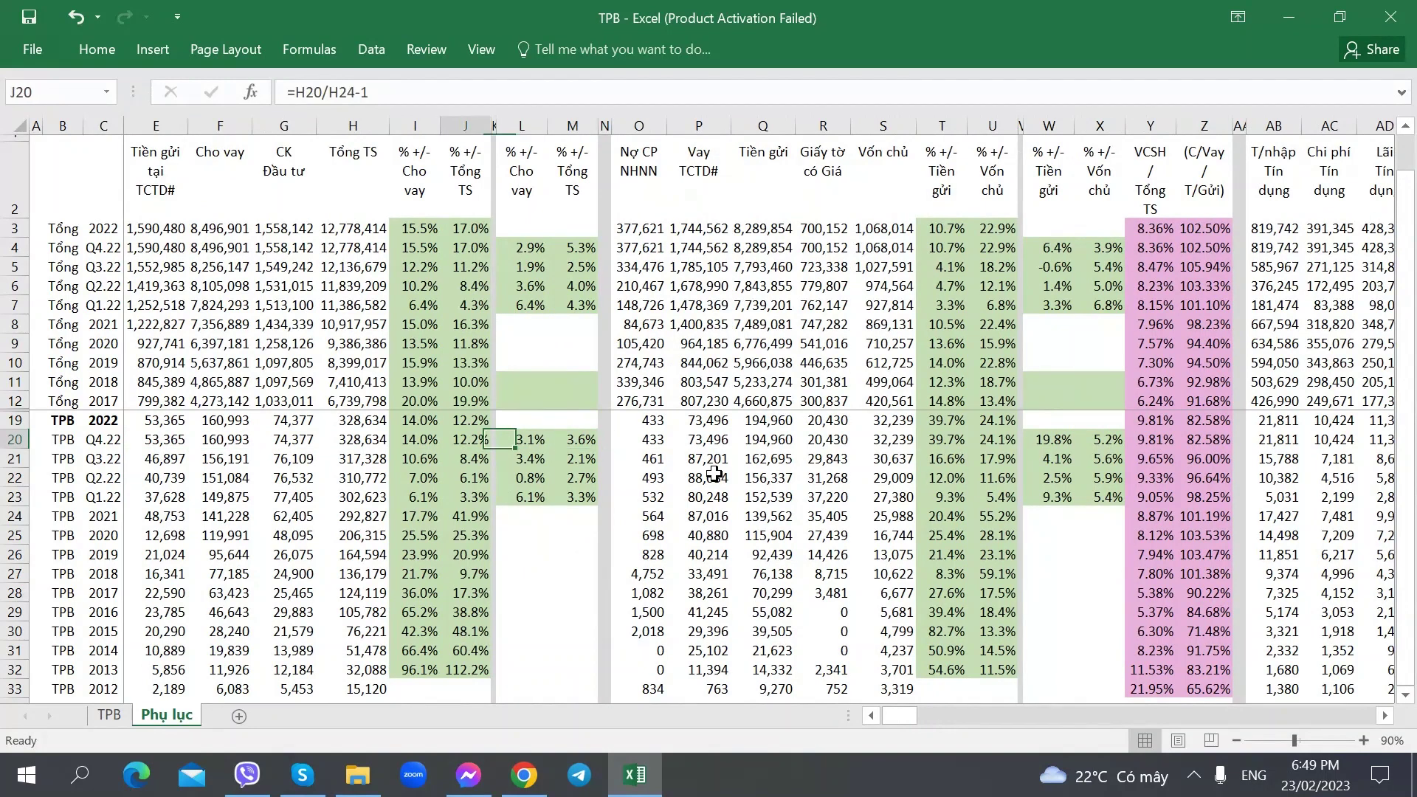
pyautogui.press('Left')
pyautogui.press('Left')
pyautogui.press('Left')
pyautogui.press('Left')
pyautogui.press('Left')
pyautogui.press('Right')
pyautogui.press('Right')
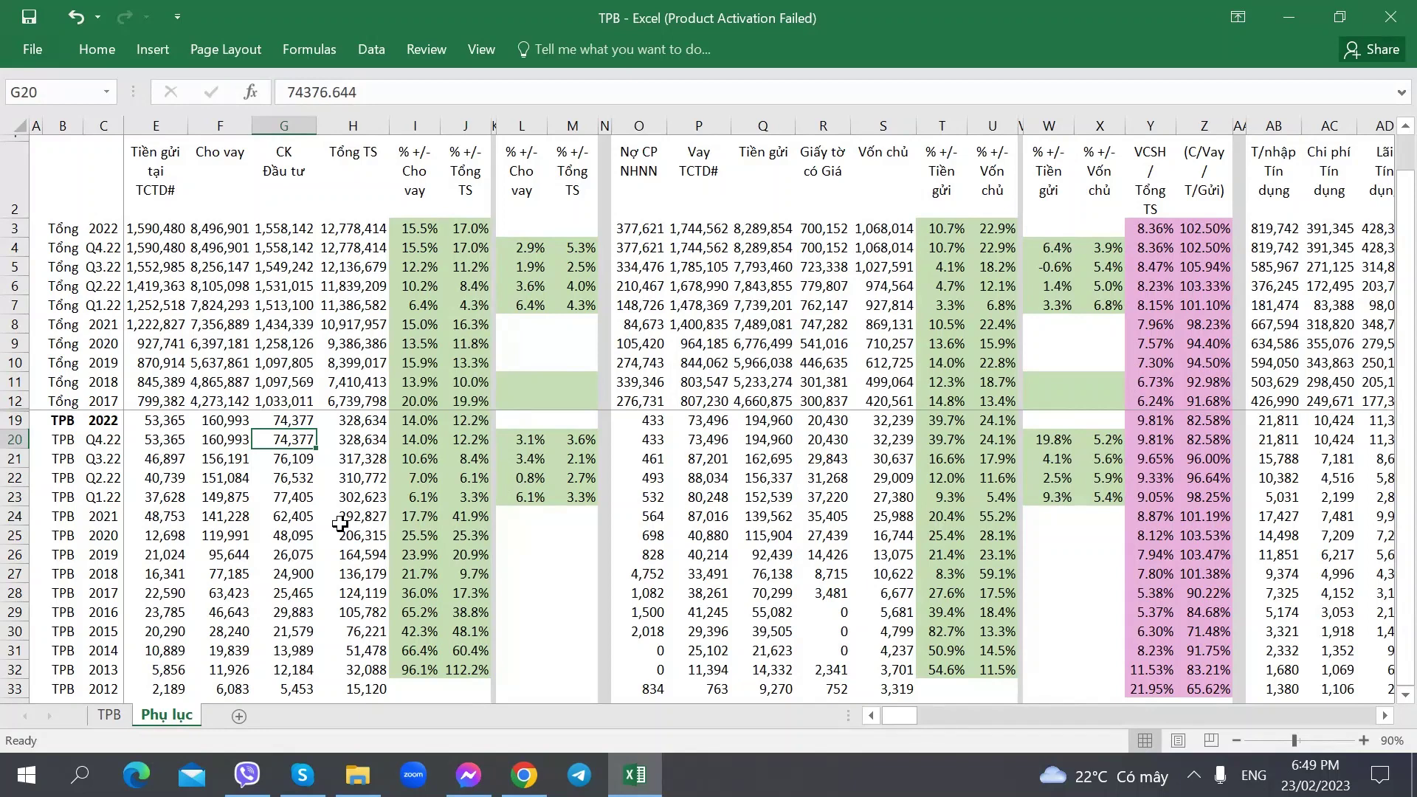
# Check TPB's Q4.22 Tiền gửi value, and return to the period label of the same row
pyautogui.press('Right')
pyautogui.press('Right')
pyautogui.press('Right')
pyautogui.press('Right')
pyautogui.press('Right')
pyautogui.press('Right')
pyautogui.press('Right')
pyautogui.press('Right')
pyautogui.press('Right')
pyautogui.press('Right')
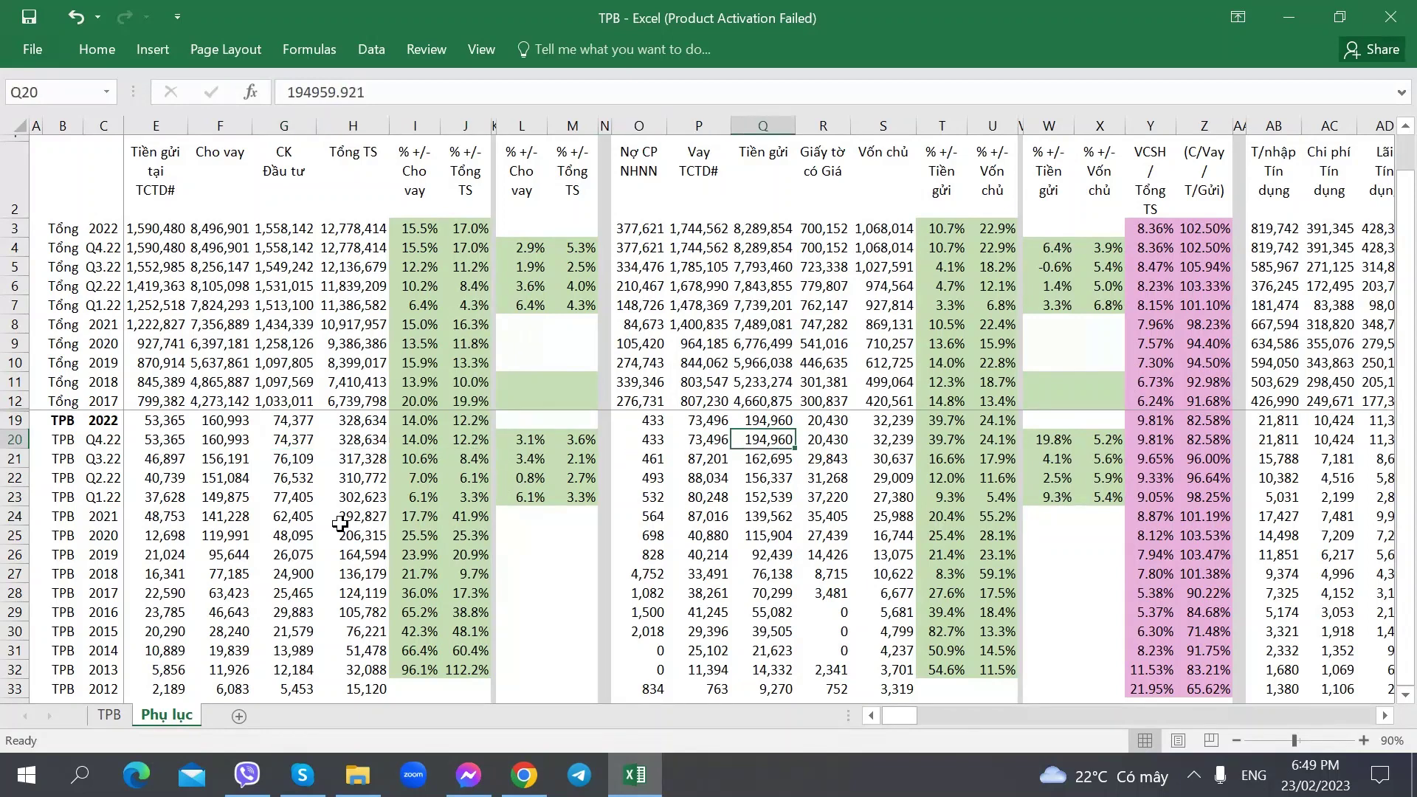
pyautogui.press('Left')
pyautogui.press('Left')
pyautogui.press('Left')
pyautogui.press('Left')
pyautogui.press('Left')
pyautogui.press('Left')
pyautogui.press('Left')
pyautogui.press('Left')
pyautogui.press('Left')
pyautogui.press('Left')
pyautogui.press('Left')
pyautogui.press('Left')
pyautogui.press('Left')
pyautogui.press('Left')
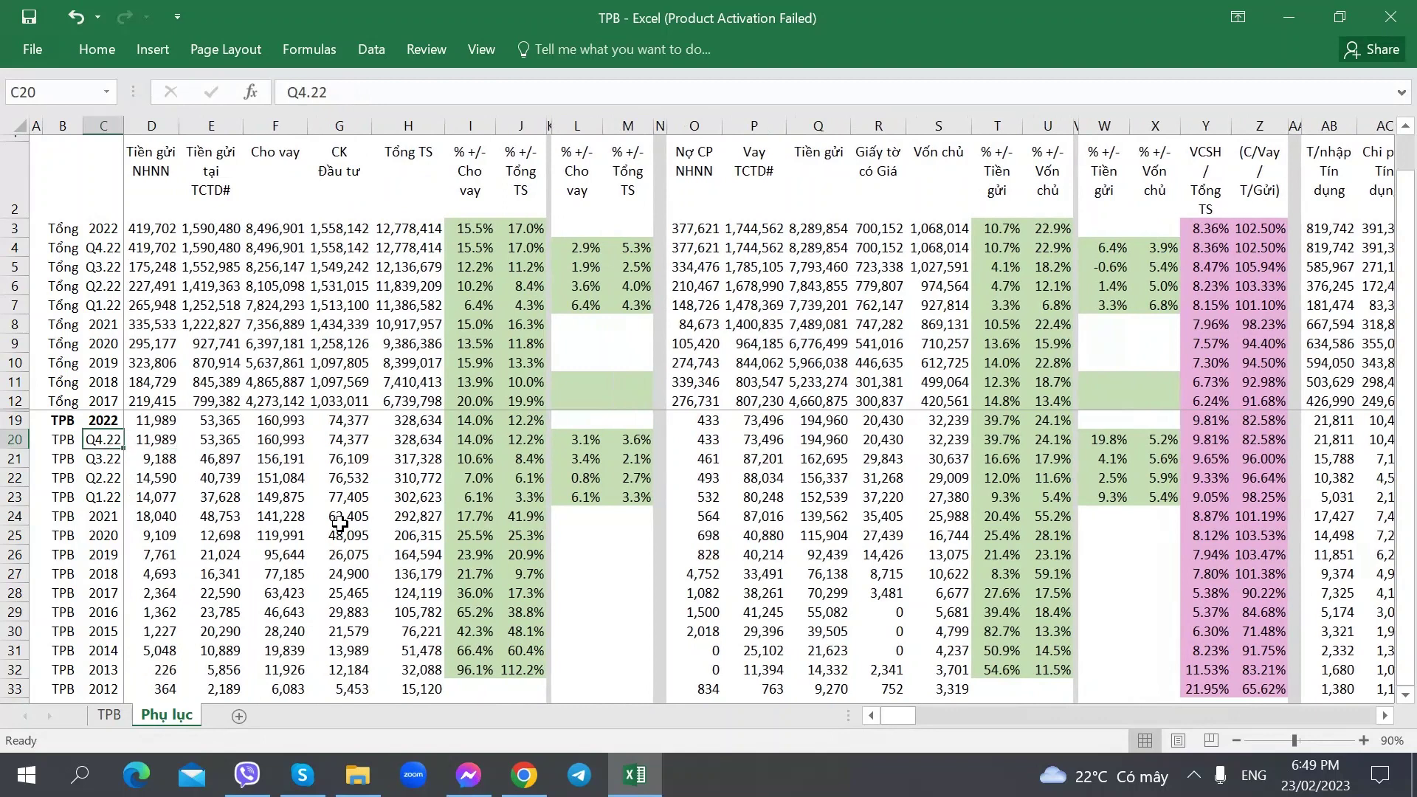
# Compare TPB's Q4.22 CK Đầu tư with its Tổng TS, and check the Q3.22 CK Đầu tư value
pyautogui.click(341, 440)
pyautogui.click(424, 443)
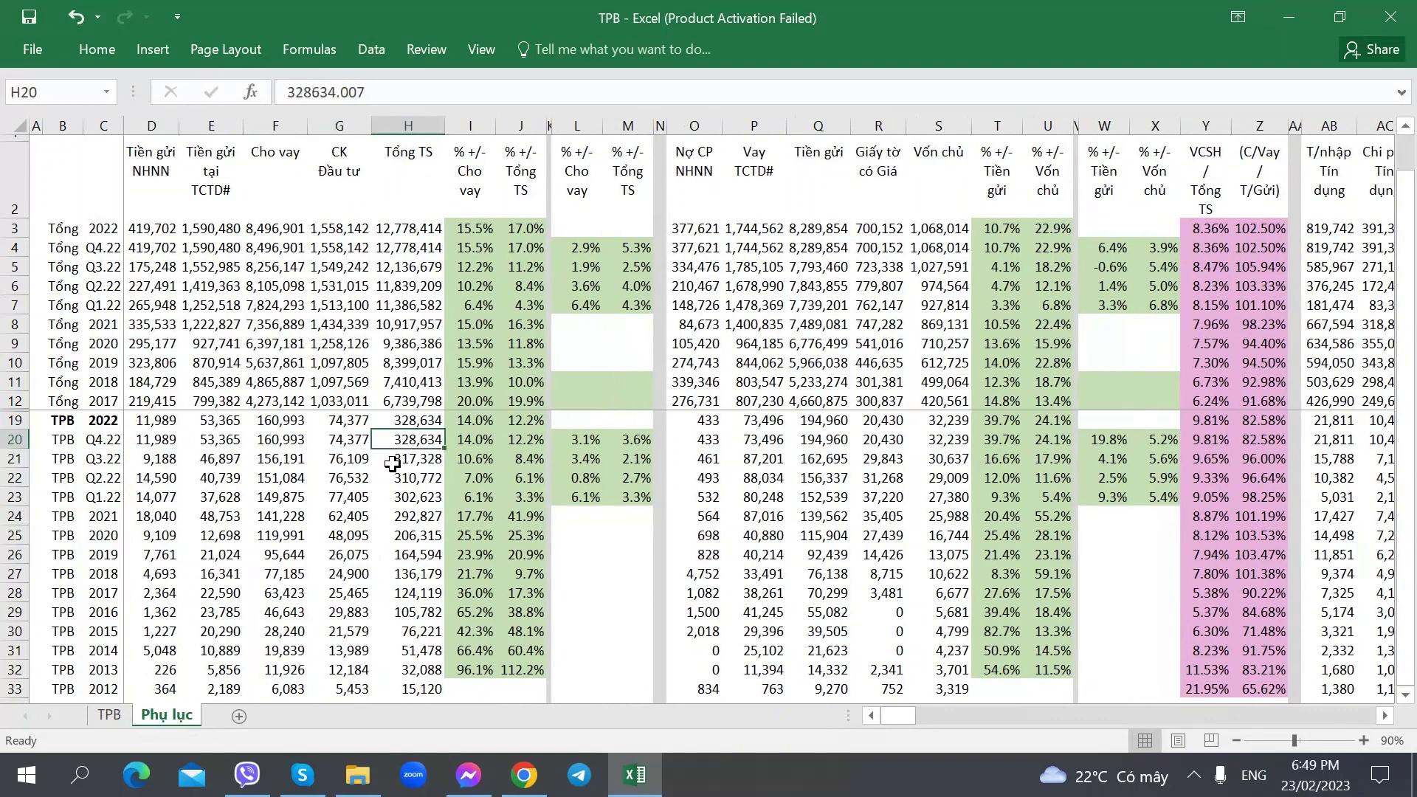
pyautogui.click(351, 458)
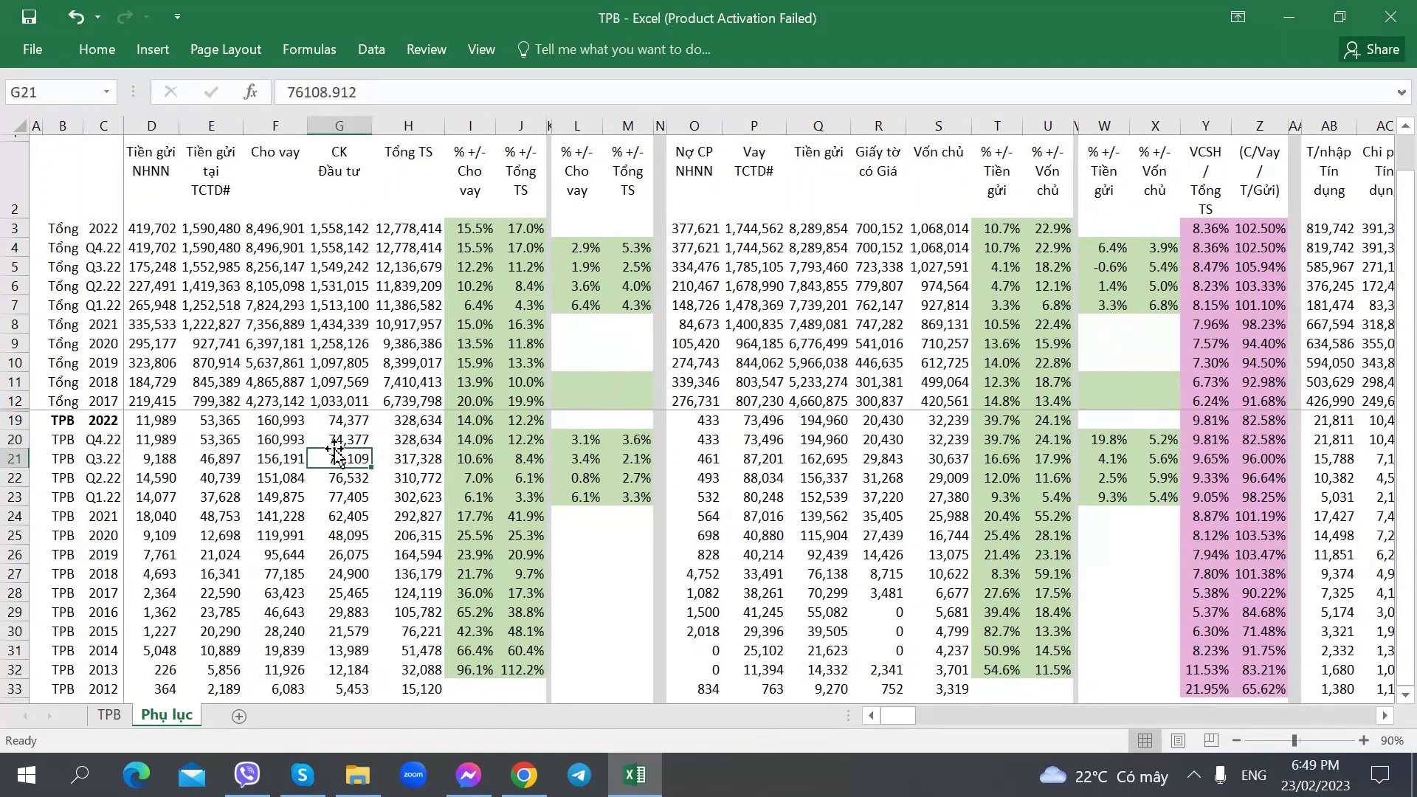
# Compare the sector's 2022 CK Đầu tư with its Tổng TS, and check TPB's 2022 CK Đầu tư
pyautogui.click(336, 231)
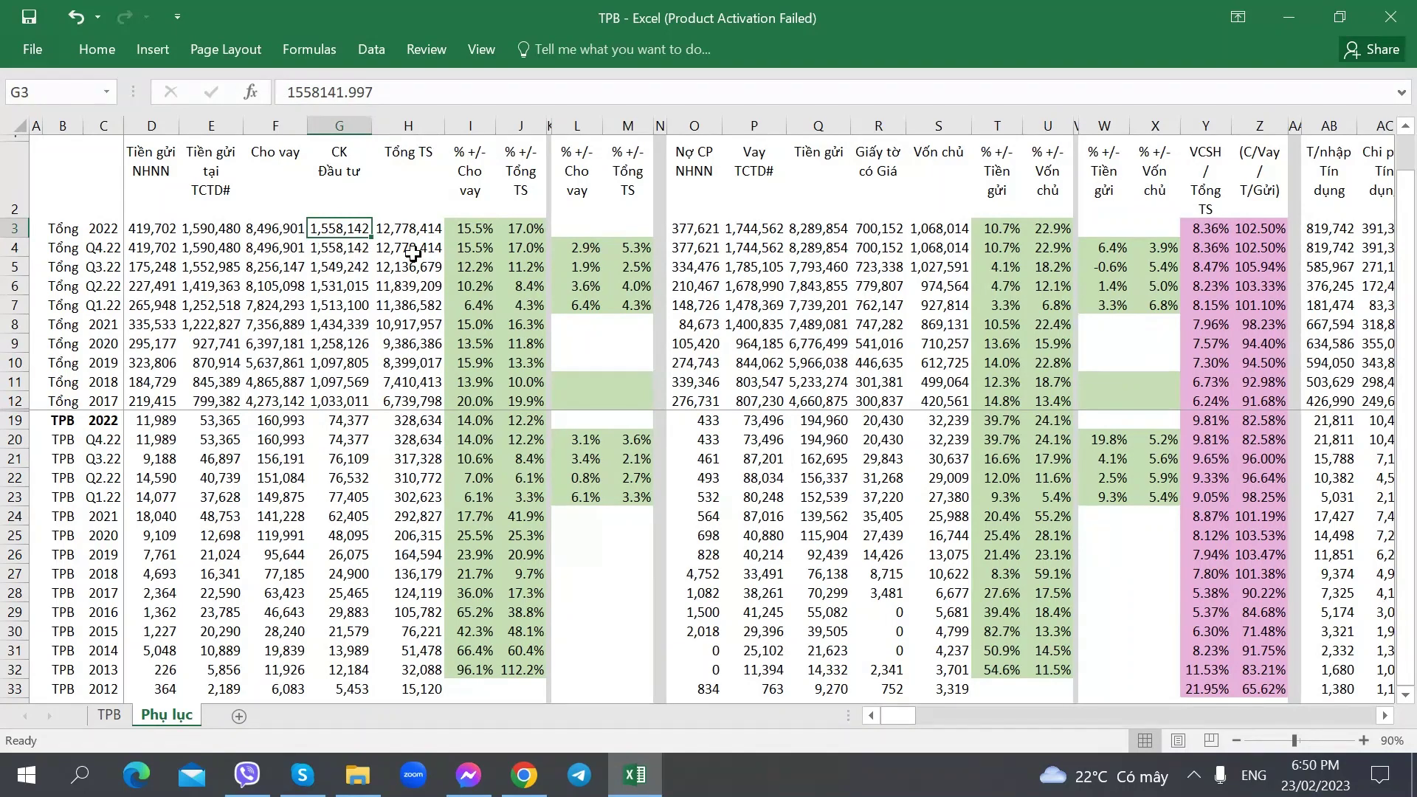
pyautogui.click(396, 229)
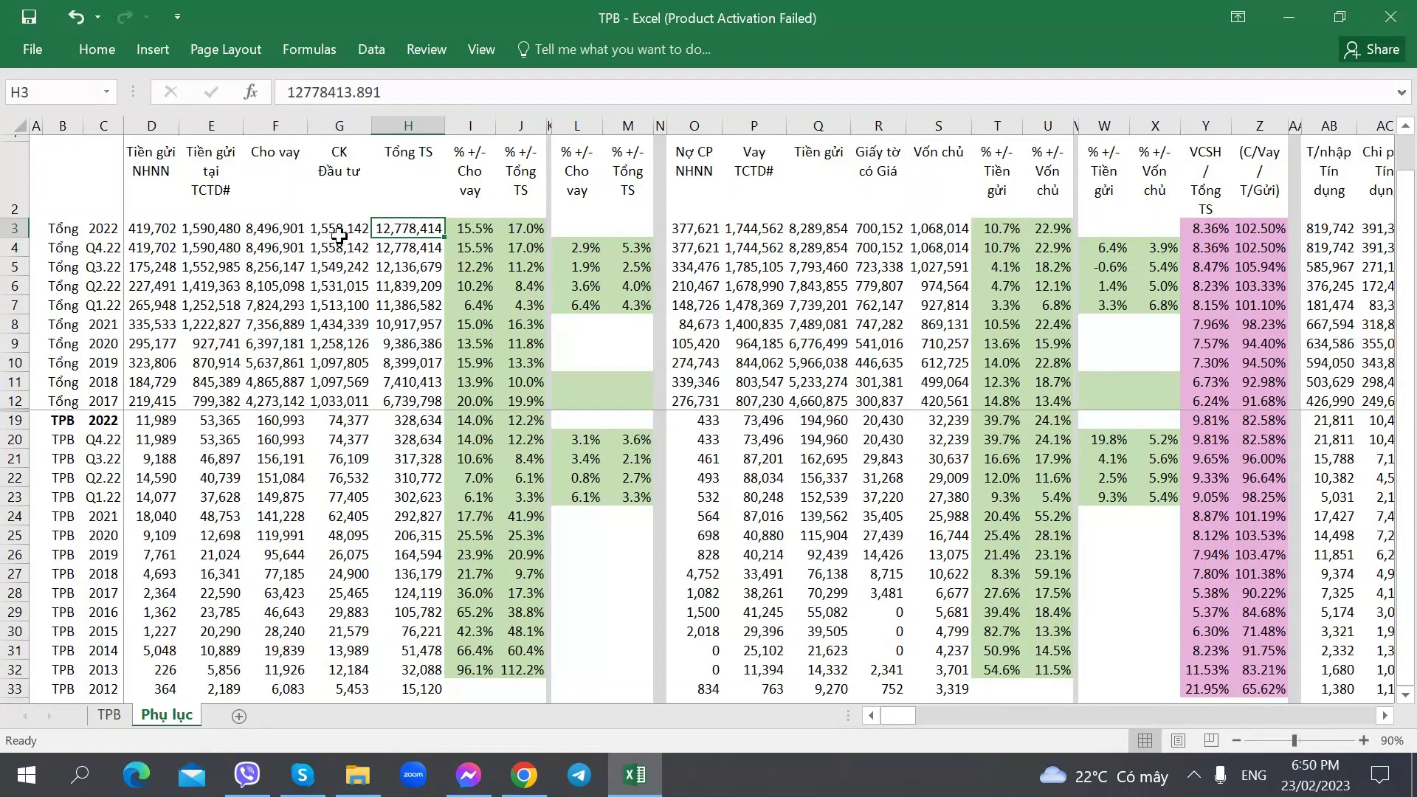
pyautogui.click(329, 421)
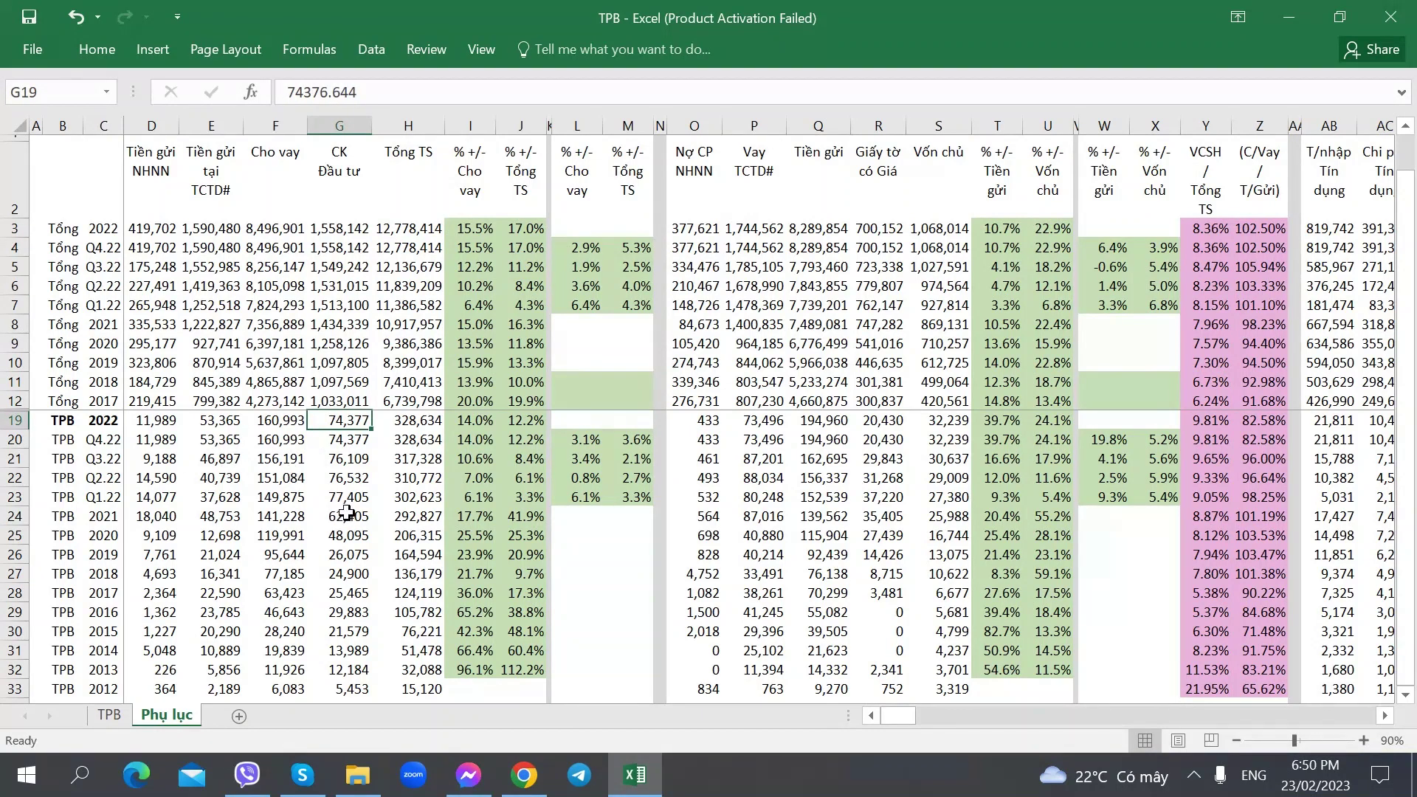
# Compare 2022 Cho vay with Tổng TS for TPB and for the Tổng row
pyautogui.click(279, 424)
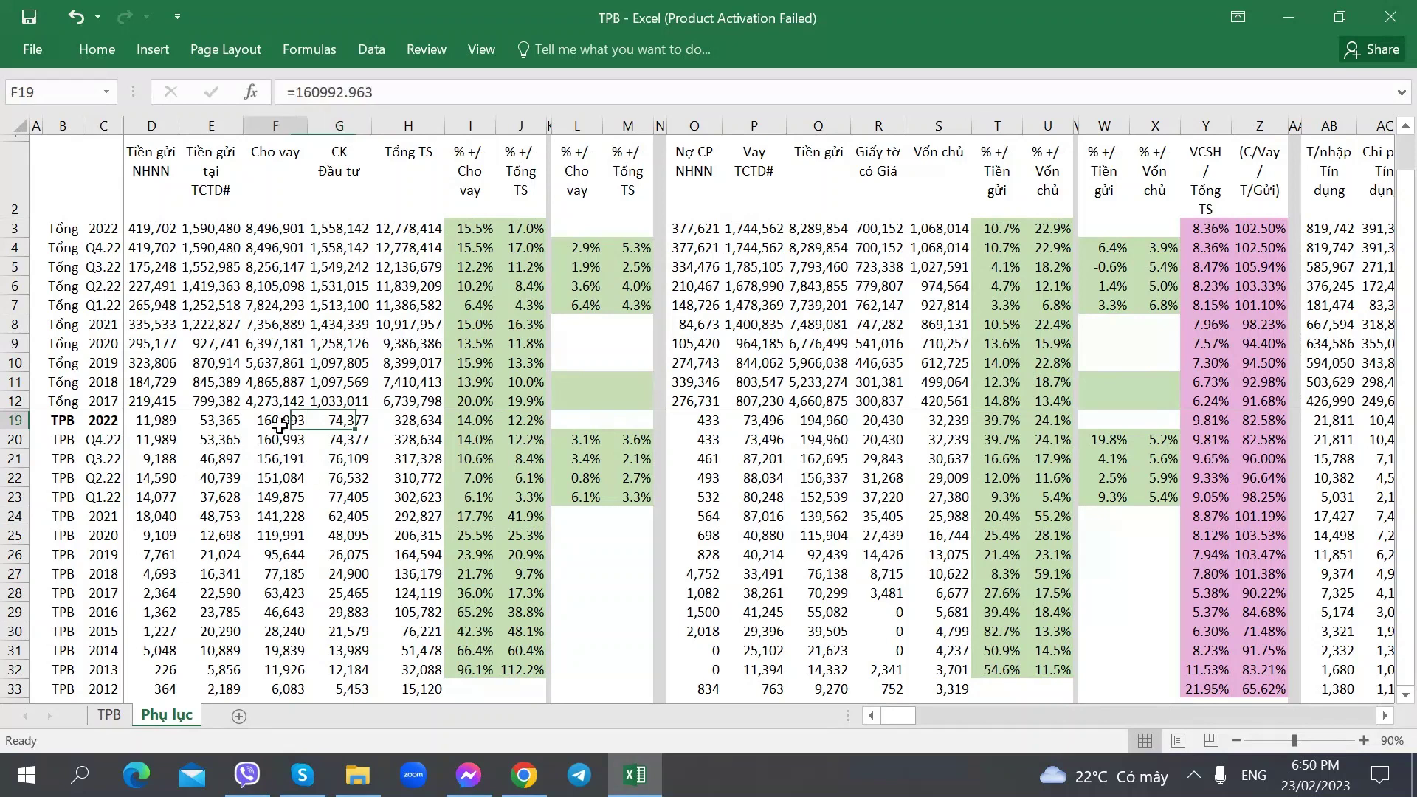
pyautogui.click(409, 420)
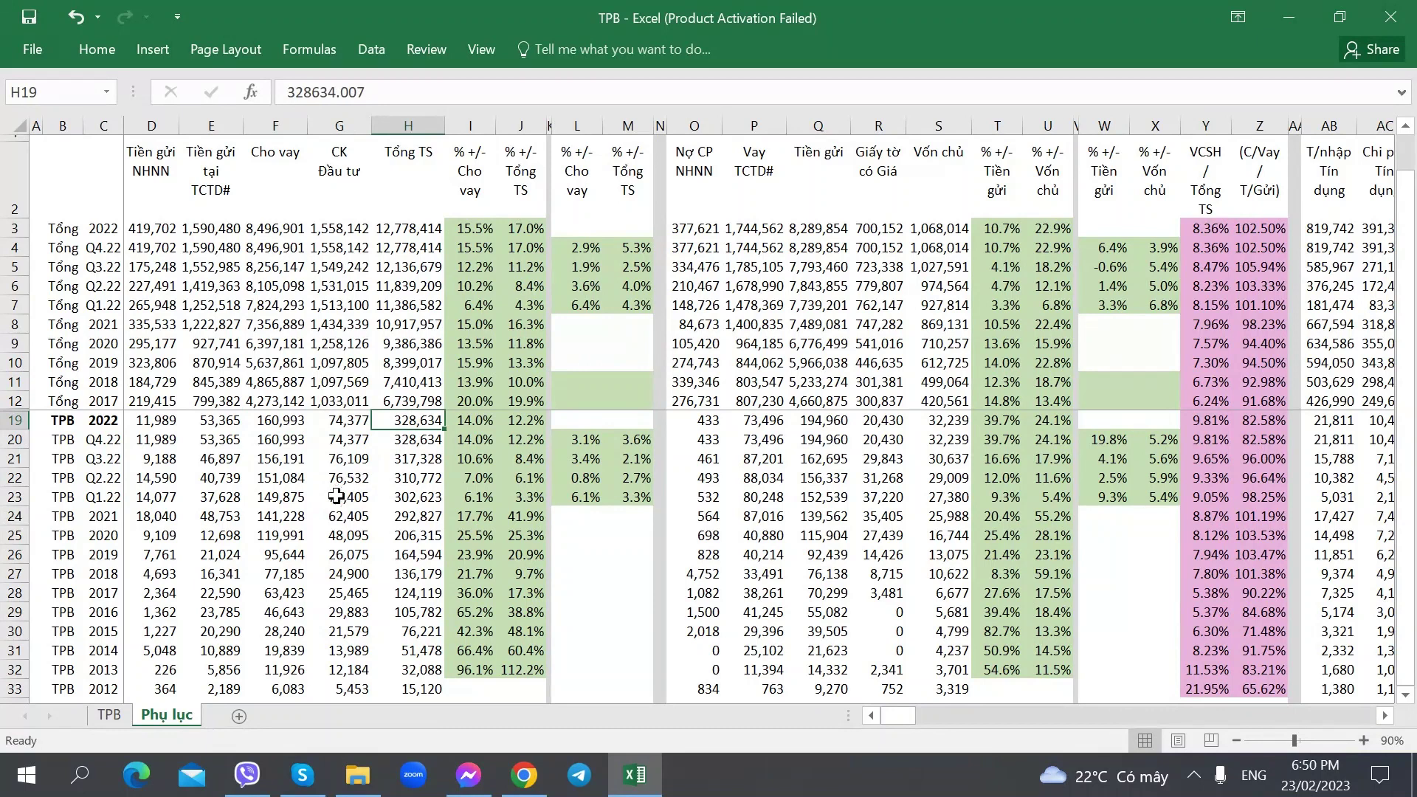
pyautogui.click(276, 230)
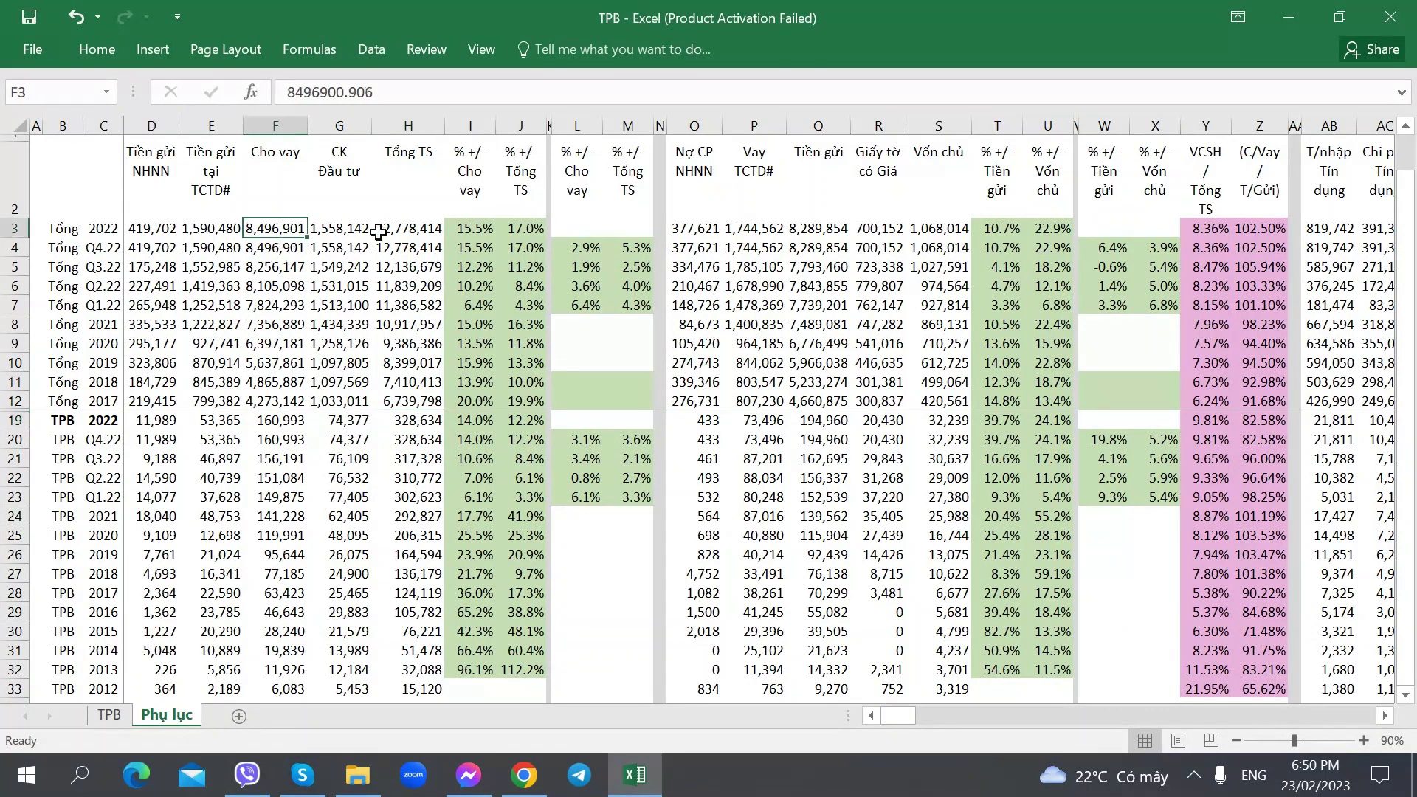
pyautogui.click(391, 230)
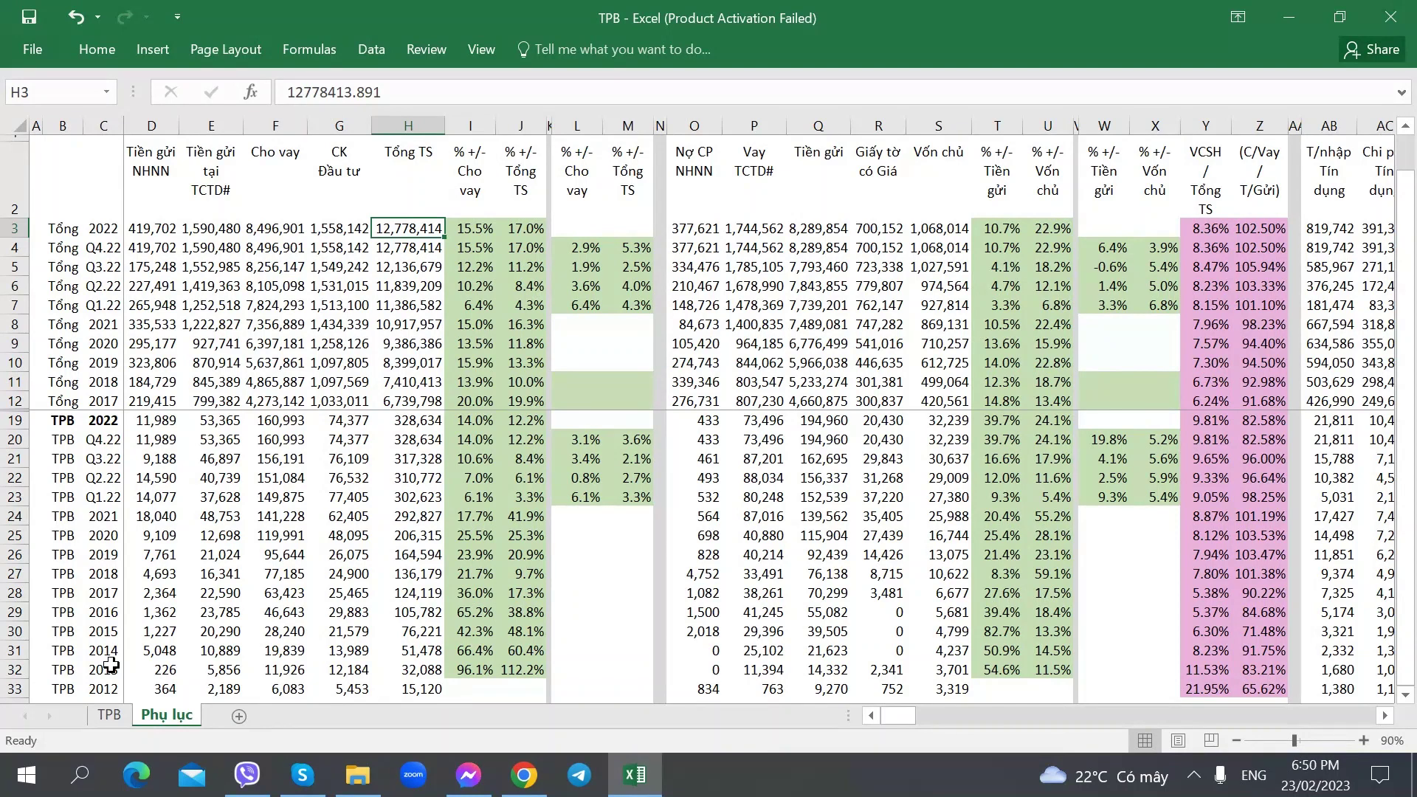
# Check TPB's 2022 CK Đầu tư and its 2022 Tiền gửi tại TCTD#
pyautogui.click(325, 427)
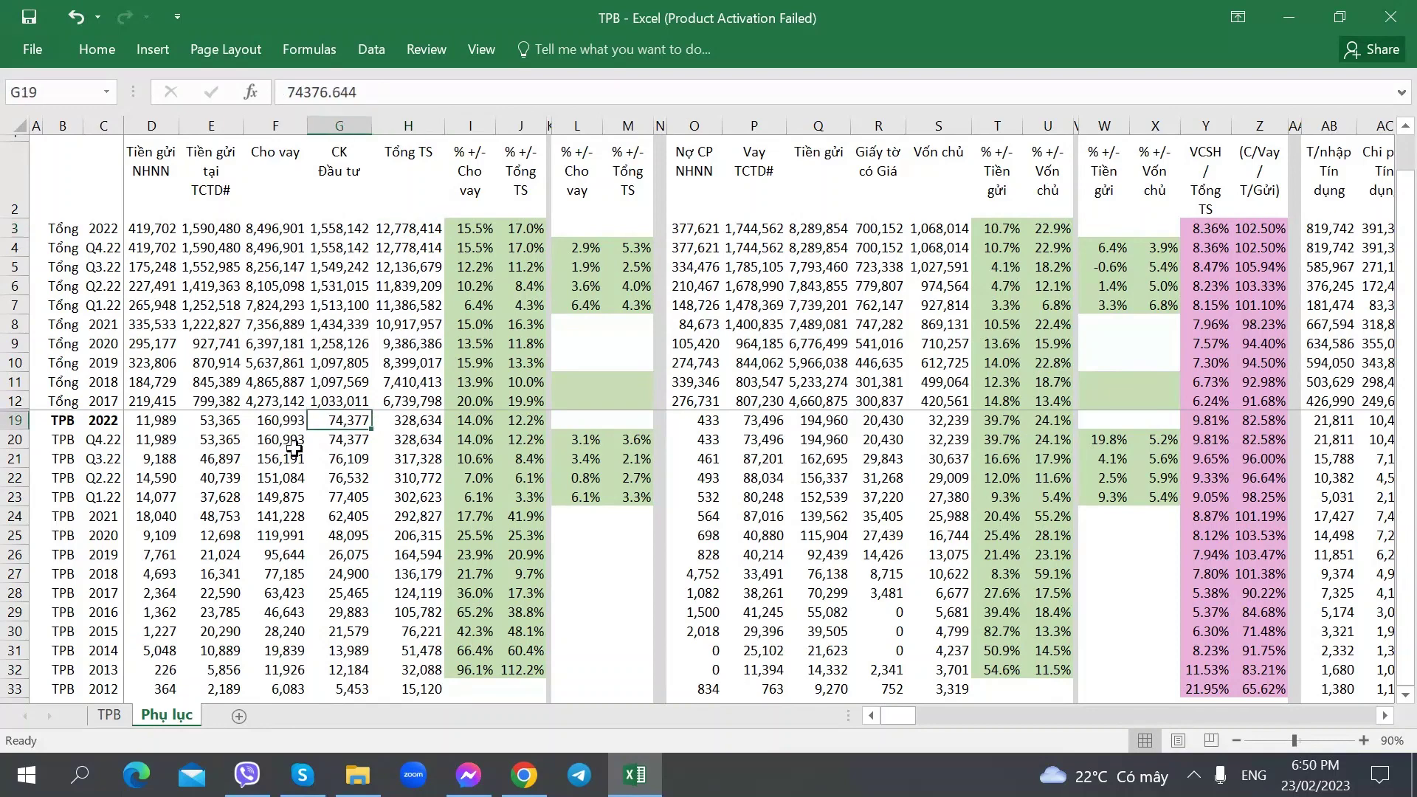
pyautogui.click(223, 423)
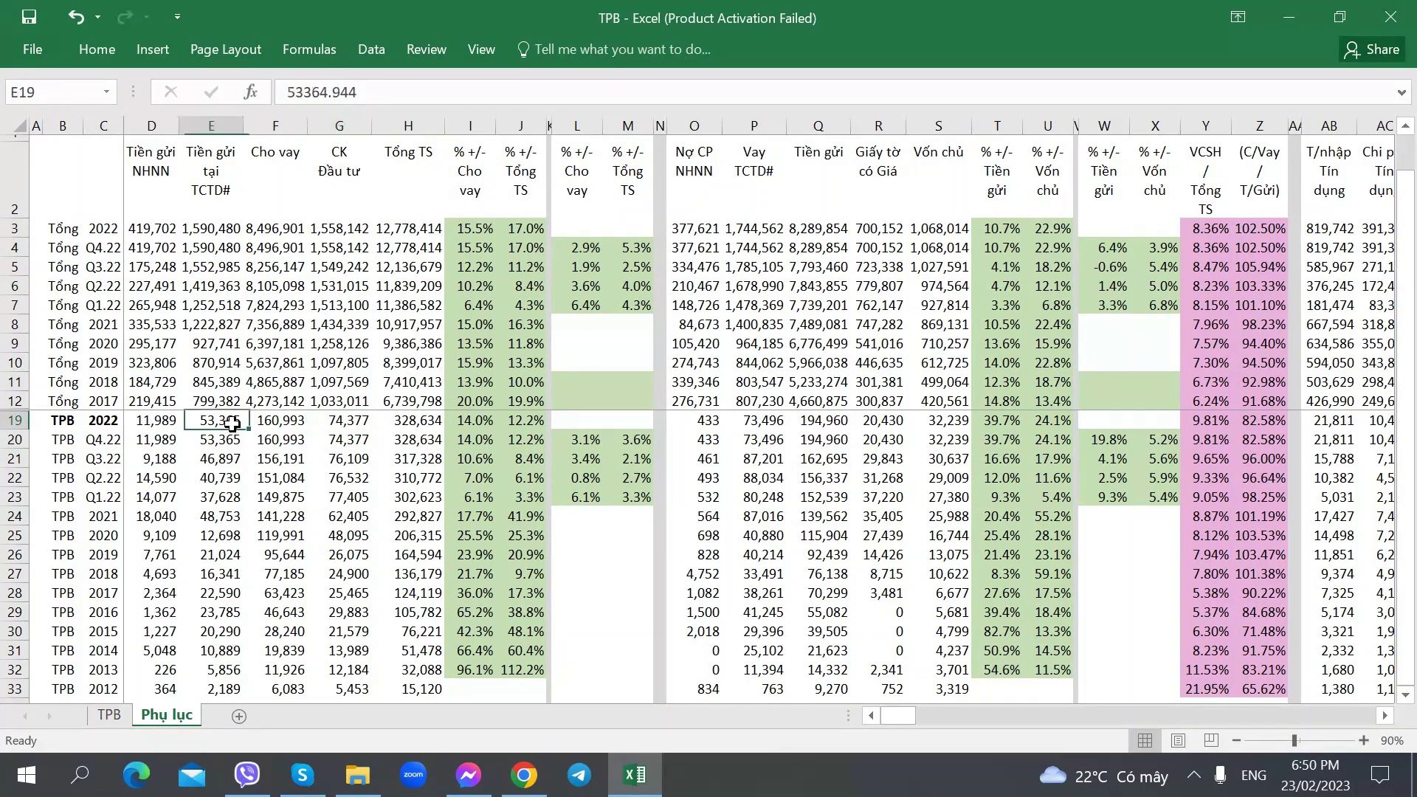
# Add the note "TPB mức độ Tài sản ở Tín dụng thấp - Rủi ro của Ngân hàng thấp" in B131 of the TPB sheet
pyautogui.click(109, 715)
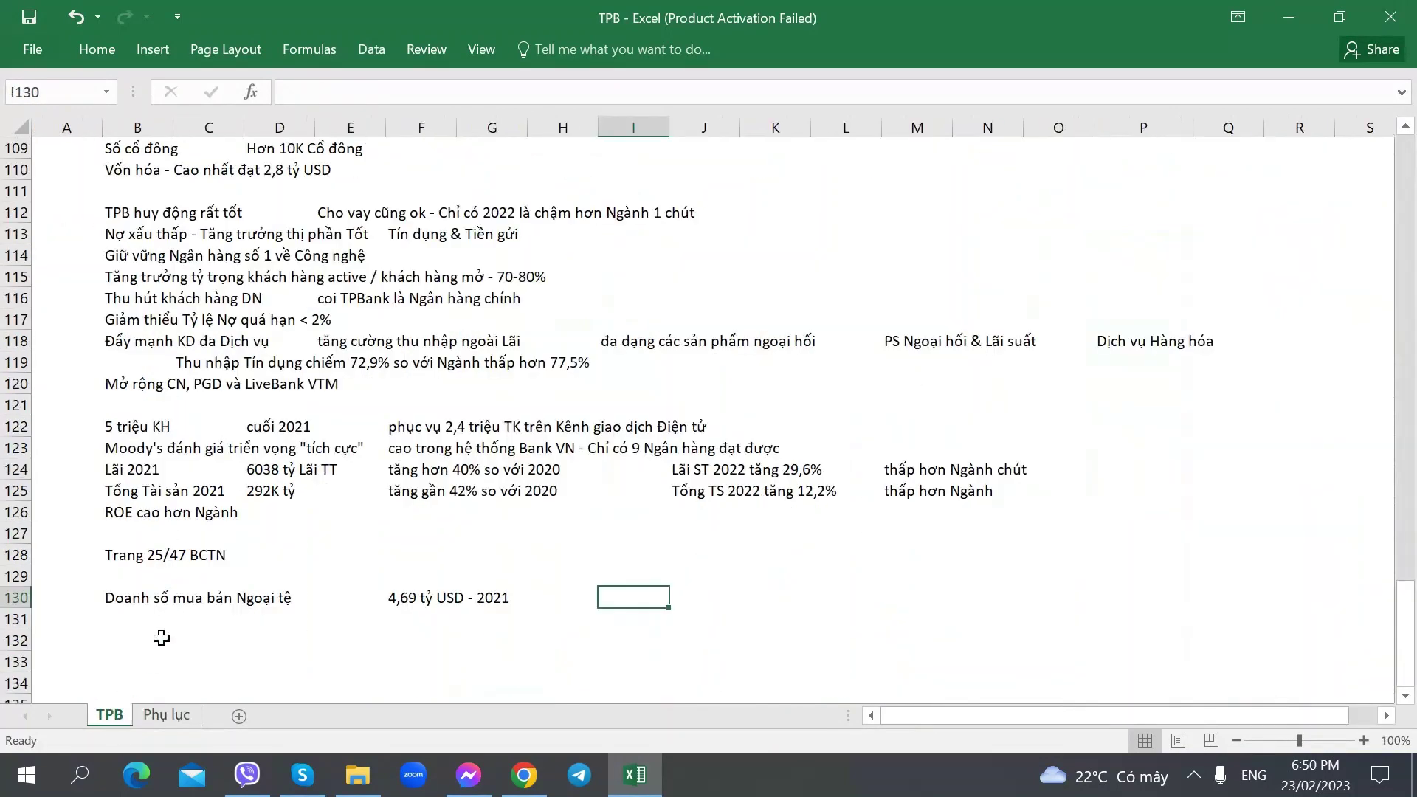
pyautogui.click(140, 621)
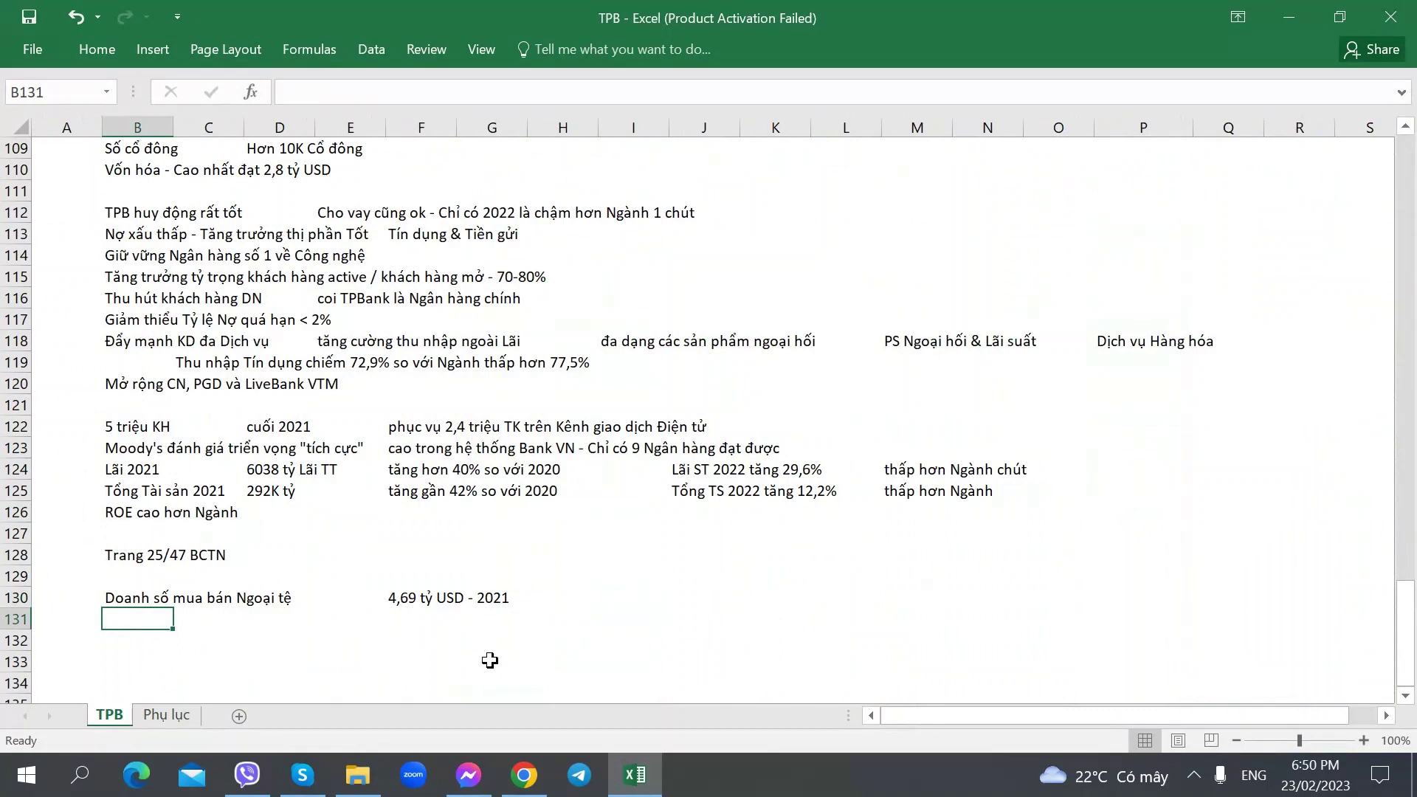
pyautogui.write('TO')
pyautogui.press('BackSpace')
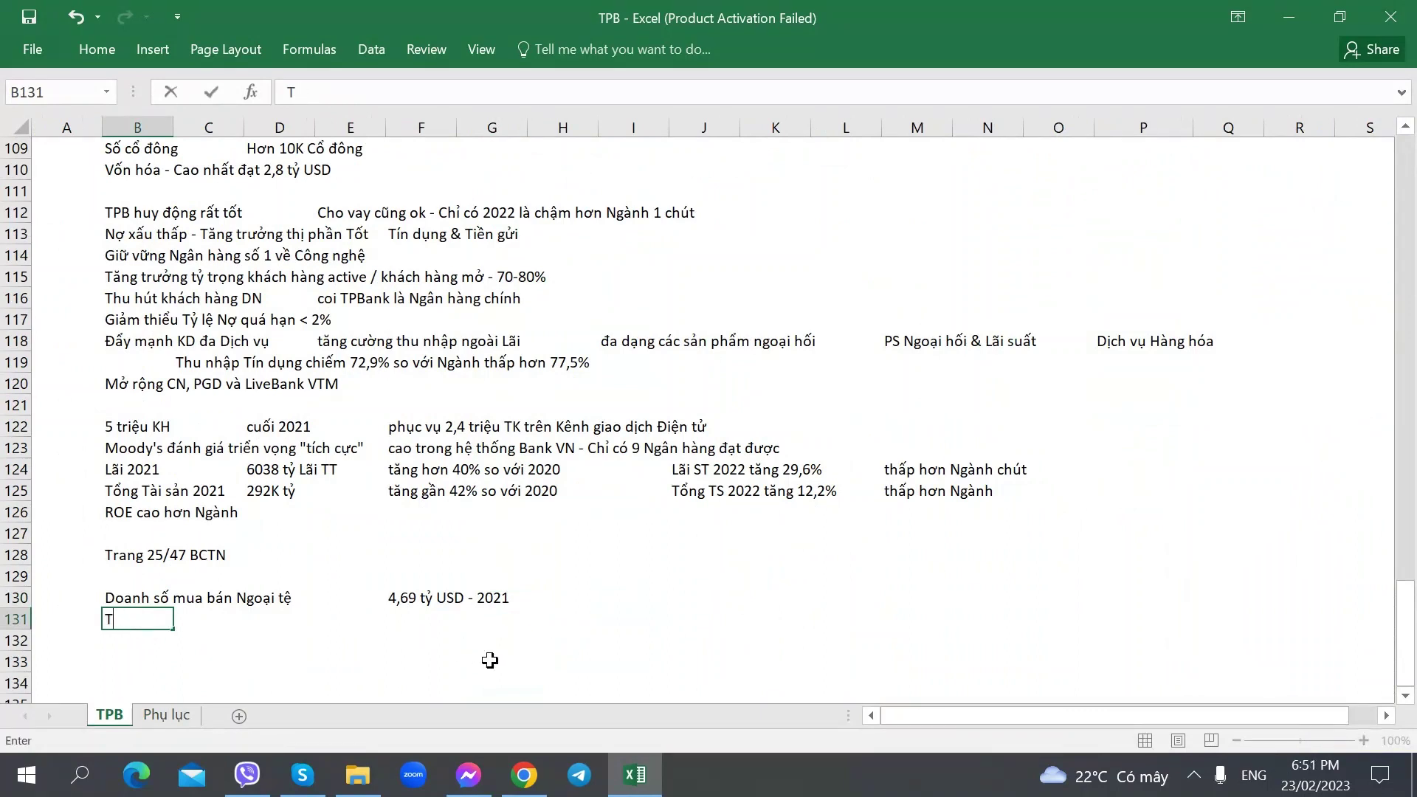
pyautogui.write('PB mức độ Tài sản ')
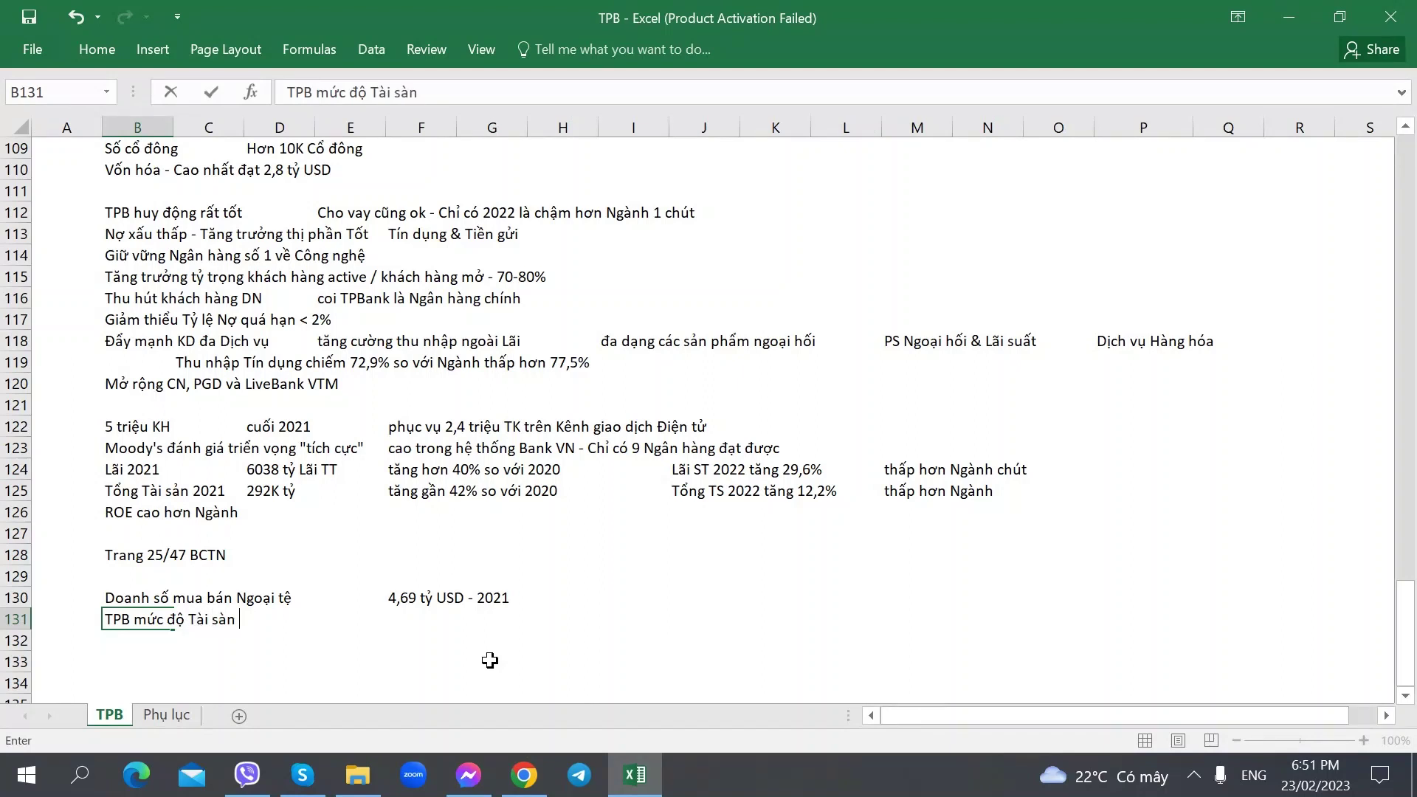
pyautogui.write('ở Tín dụng thấp')
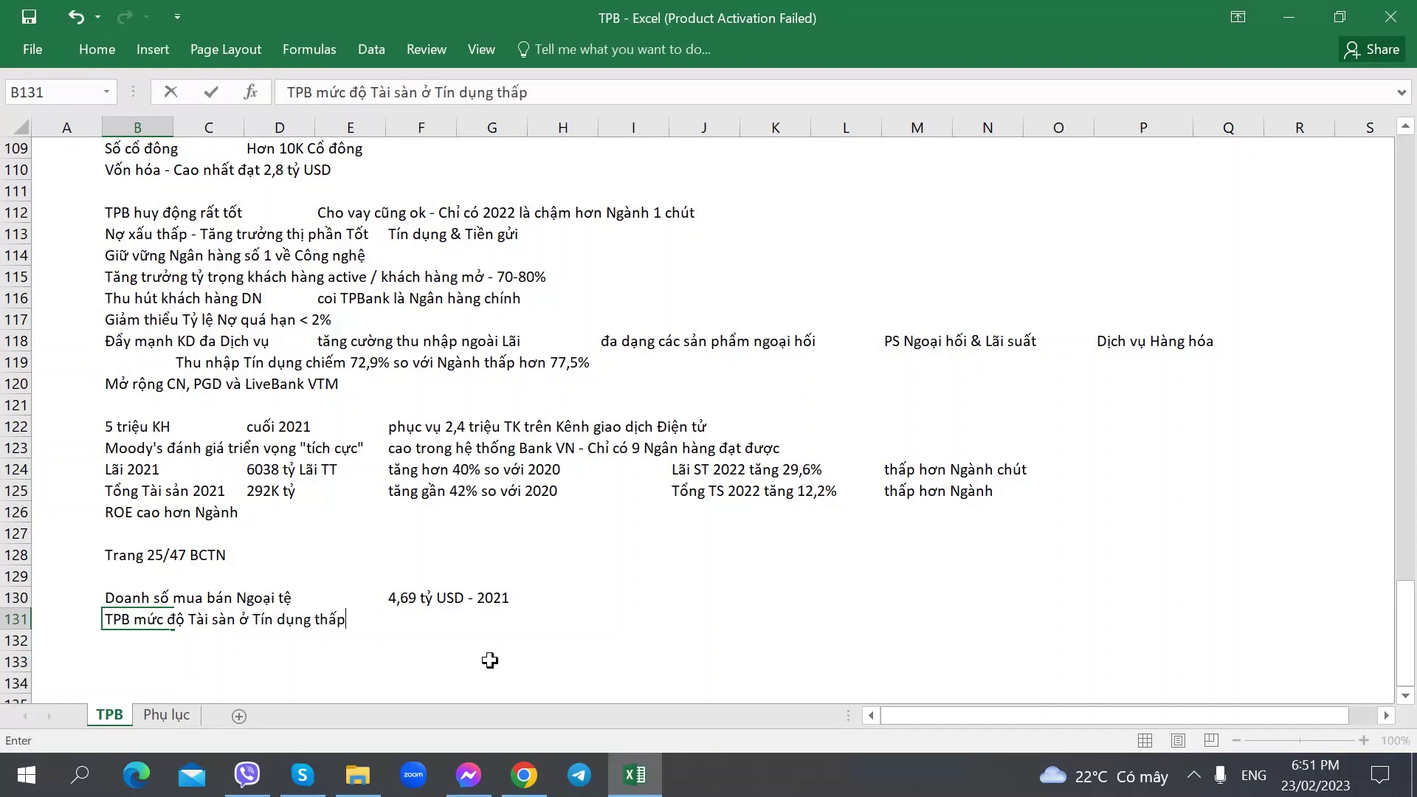
pyautogui.write(' - Ruir rro cuar Ngaan ha')
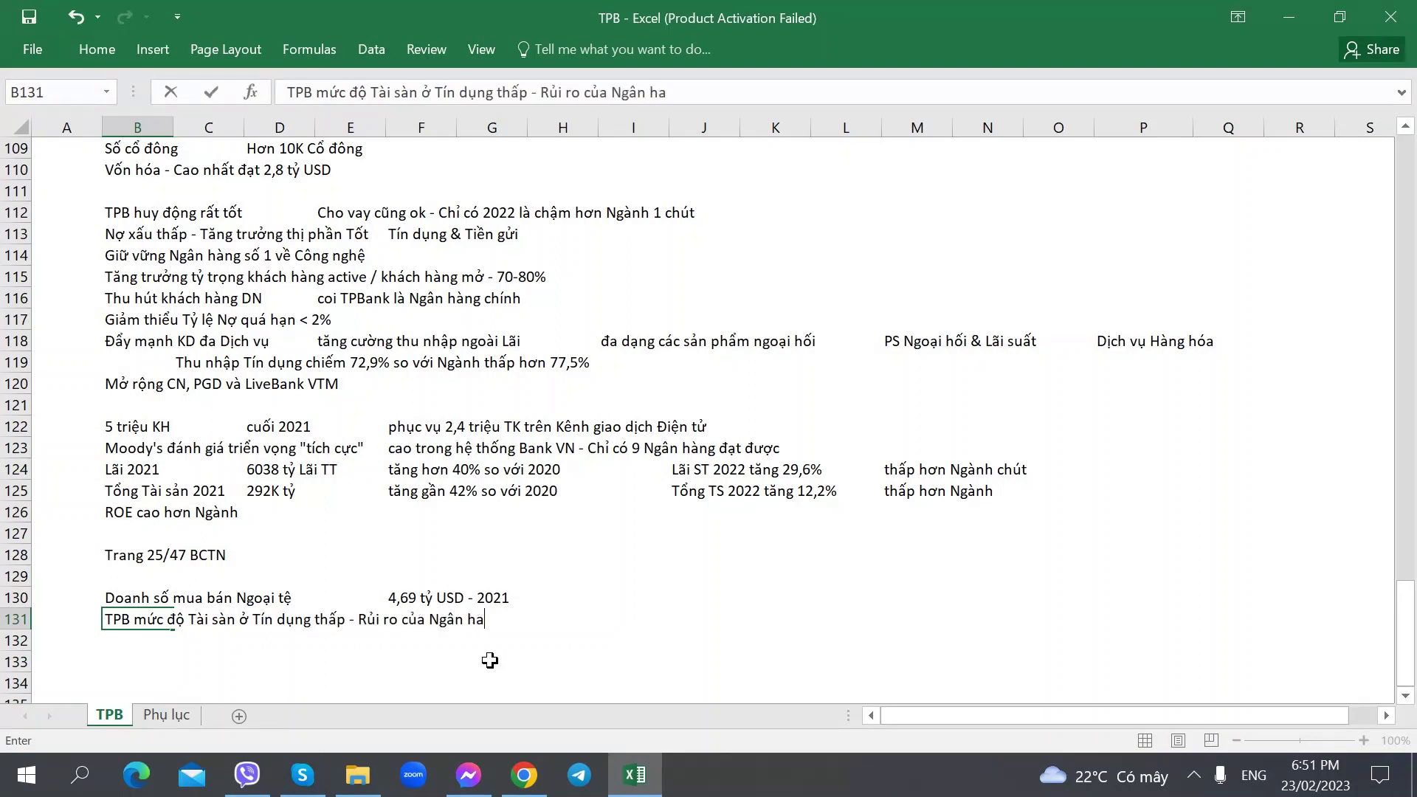
pyautogui.write('ngf thaaps')
pyautogui.press('Right')
pyautogui.press('Right')
pyautogui.press('Right')
pyautogui.press('Right')
pyautogui.press('Right')
pyautogui.press('Right')
pyautogui.press('Right')
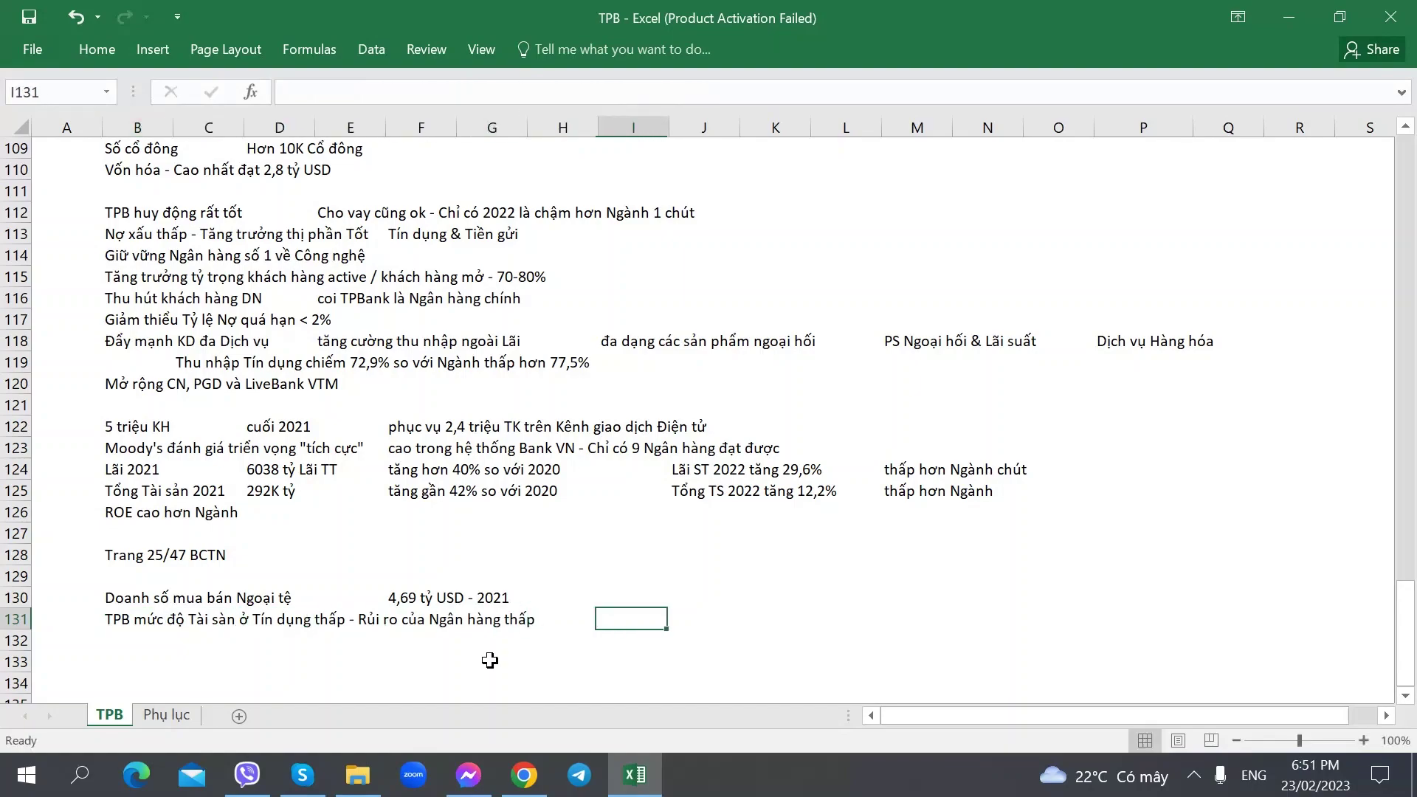
# Return to the Phụ lục sheet and review TPB's 2022 asset figures from Tiền gửi tại TCTD# through Tổng TS to loan growth
pyautogui.hotkey('alt', 'Tab')
pyautogui.hotkey('alt', 'Tab')
pyautogui.click(166, 715)
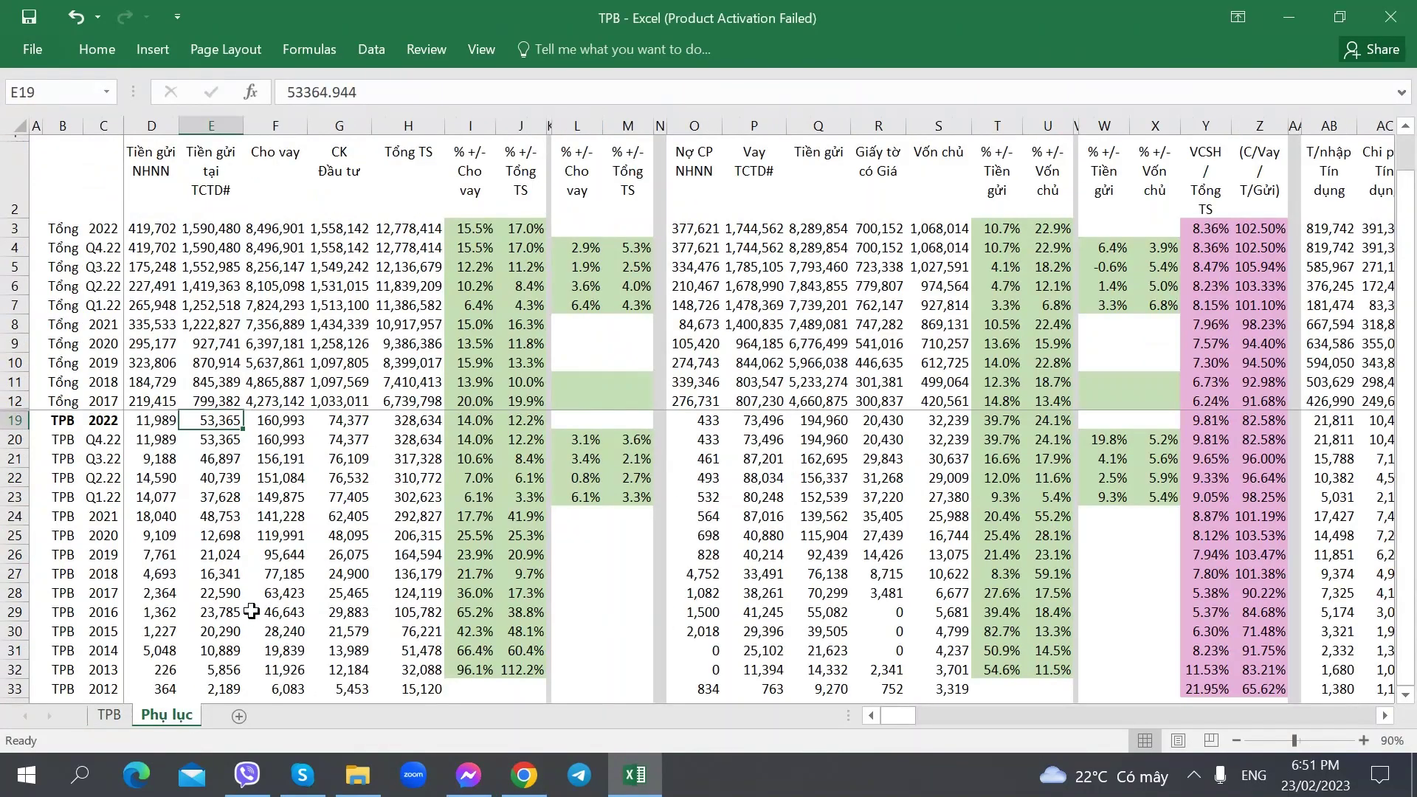
pyautogui.press('Right')
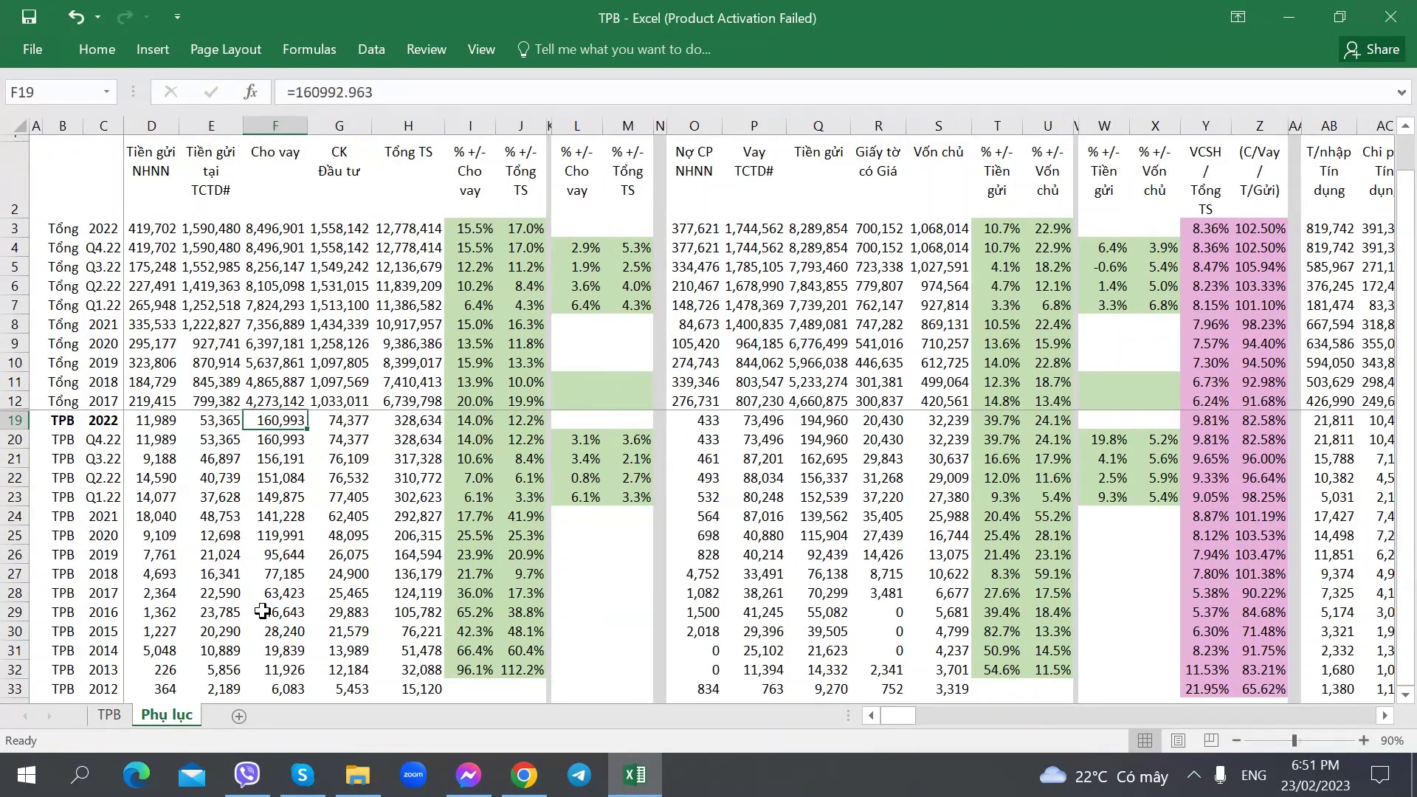
pyautogui.press('Right')
pyautogui.press('Left')
pyautogui.press('Left')
pyautogui.press('Right')
pyautogui.press('Right')
pyautogui.press('Right')
pyautogui.press('Right')
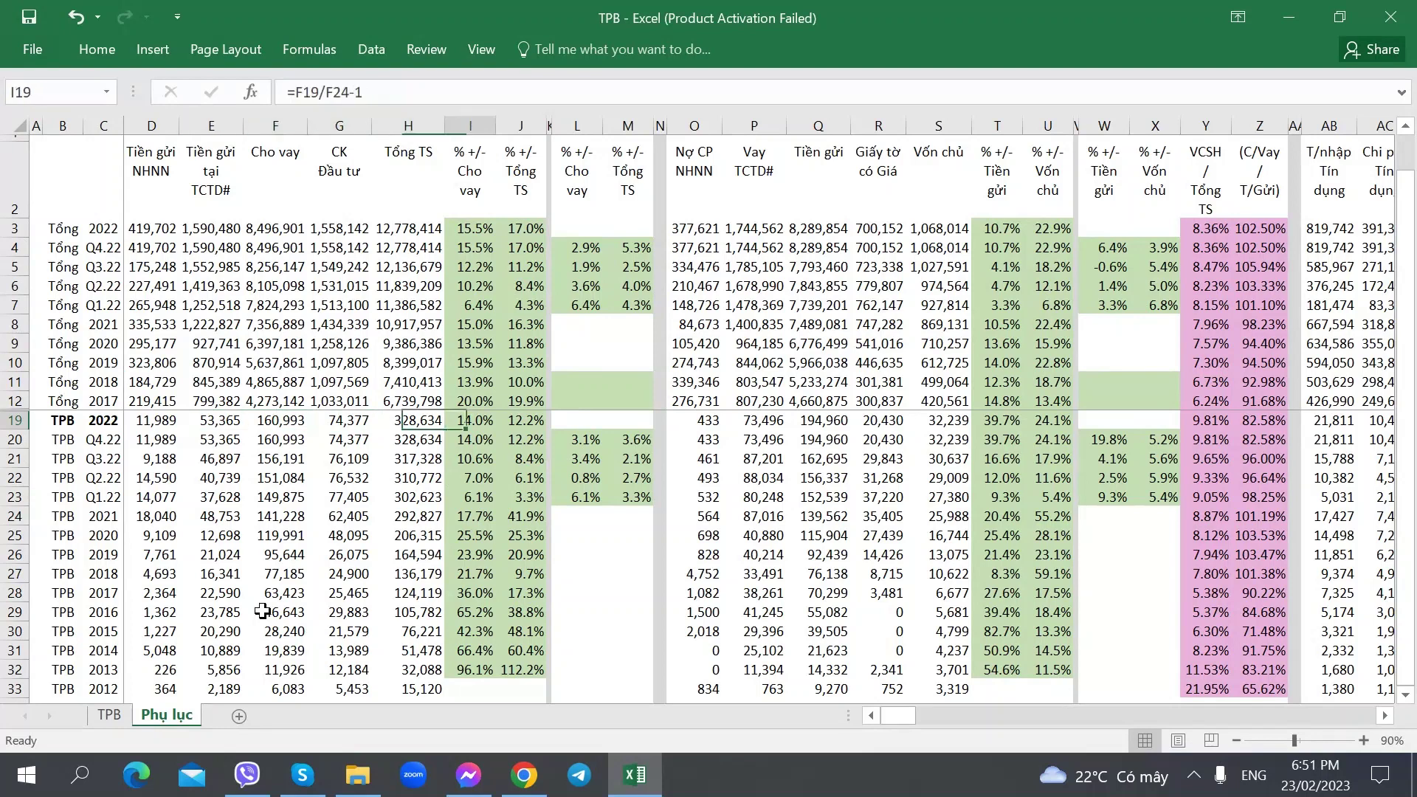
# Look over TPB's 2022 funding figures, including Nợ CP NHNN and Vay TCTD#, and return to the asset columns
pyautogui.press('Right')
pyautogui.press('Right')
pyautogui.press('Right')
pyautogui.press('Right')
pyautogui.press('Right')
pyautogui.press('Right')
pyautogui.press('Right')
pyautogui.press('Right')
pyautogui.press('Right')
pyautogui.press('Left')
pyautogui.press('Left')
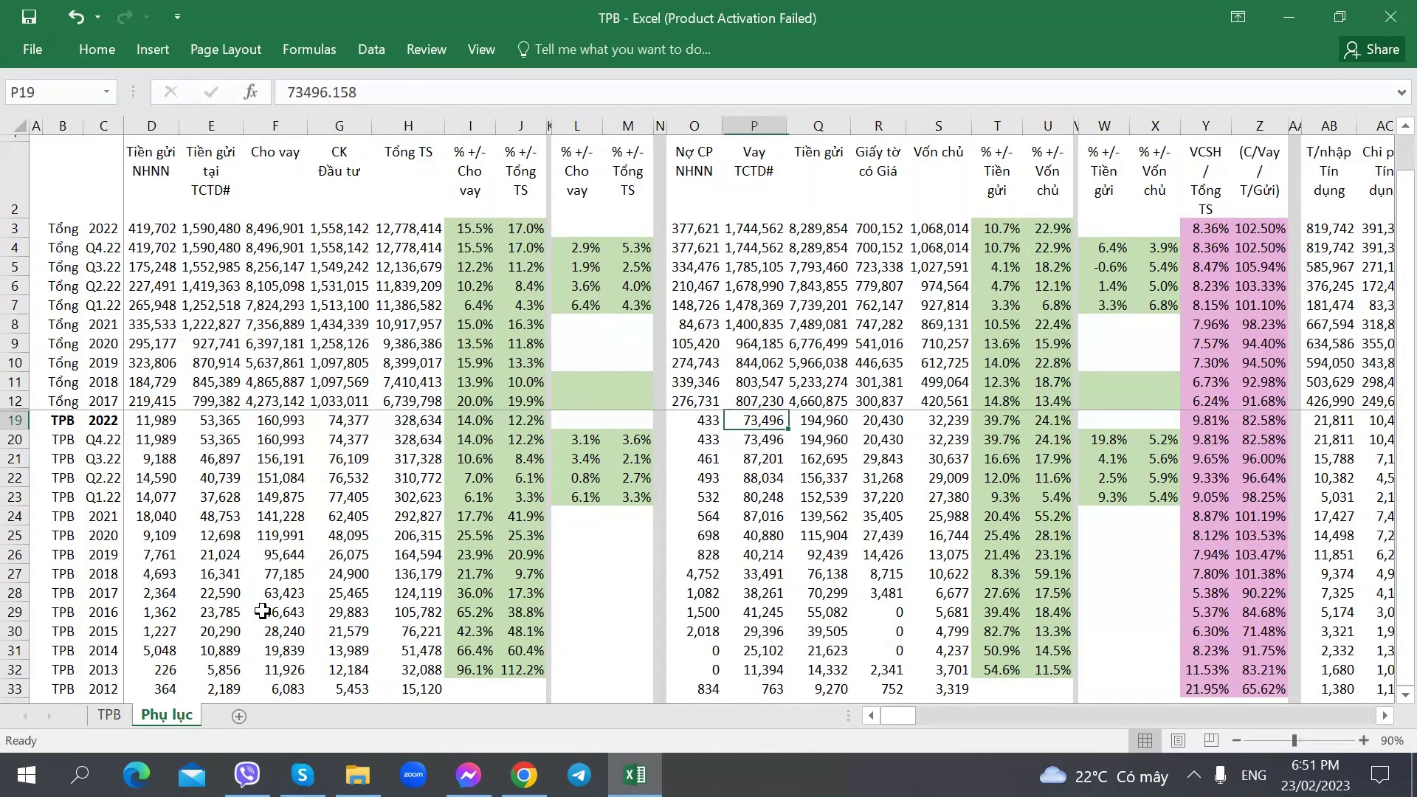
pyautogui.press('Left')
pyautogui.press('Left')
pyautogui.press('Left')
pyautogui.press('Left')
pyautogui.press('Left')
pyautogui.press('Left')
pyautogui.press('Left')
pyautogui.press('Left')
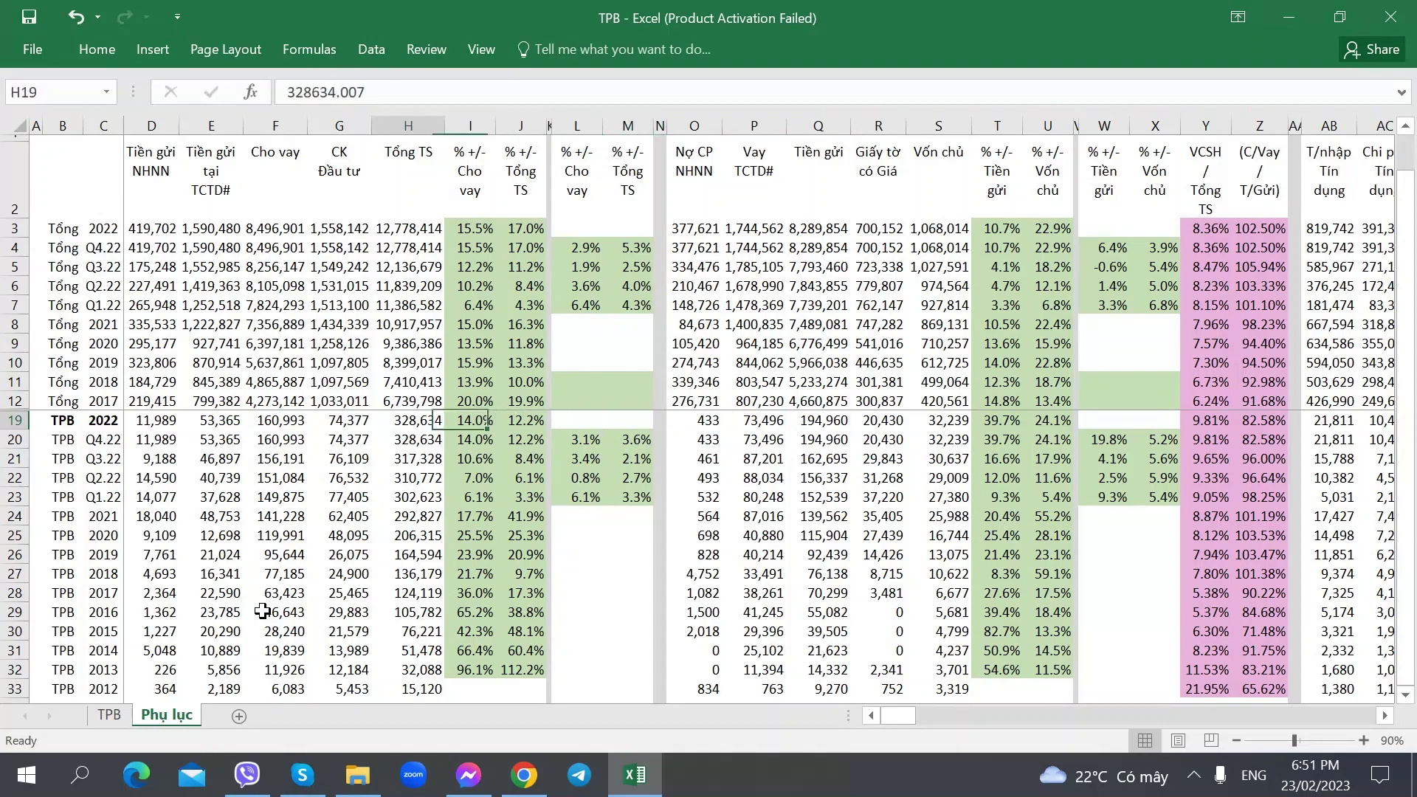
pyautogui.press('Left')
# Follow TPB's 2022 row through the income and profit columns to the NPL ratio, and check Tổng Cho vay beside it
pyautogui.press('Right')
pyautogui.press('Right')
pyautogui.press('Right')
pyautogui.press('Right')
pyautogui.press('Right')
pyautogui.press('Right')
pyautogui.press('Right')
pyautogui.press('Right')
pyautogui.press('Right')
pyautogui.press('Right')
pyautogui.press('Right')
pyautogui.press('Right')
pyautogui.press('Right')
pyautogui.press('Right')
pyautogui.press('Right')
pyautogui.press('Right')
pyautogui.press('Right')
pyautogui.press('Right')
pyautogui.press('Right')
pyautogui.press('Right')
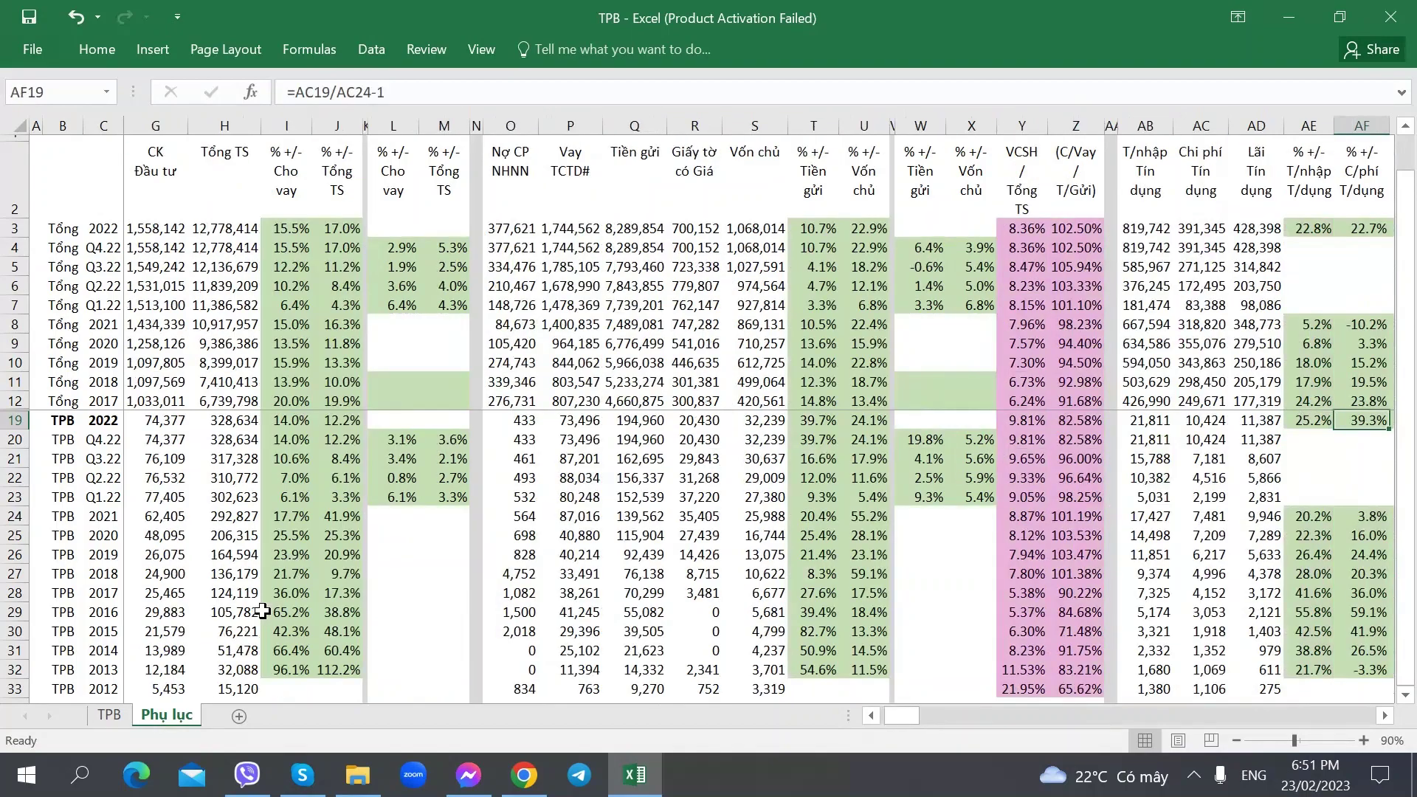
pyautogui.press('Right')
pyautogui.press('Right')
pyautogui.press('Right')
pyautogui.press('Right')
pyautogui.press('Right')
pyautogui.press('Right')
pyautogui.press('Right')
pyautogui.press('Right')
pyautogui.press('Right')
pyautogui.press('Right')
pyautogui.press('Right')
pyautogui.press('Right')
pyautogui.press('Right')
pyautogui.press('Right')
pyautogui.press('Right')
pyautogui.press('Right')
pyautogui.press('Right')
pyautogui.press('Right')
pyautogui.press('Right')
pyautogui.press('Right')
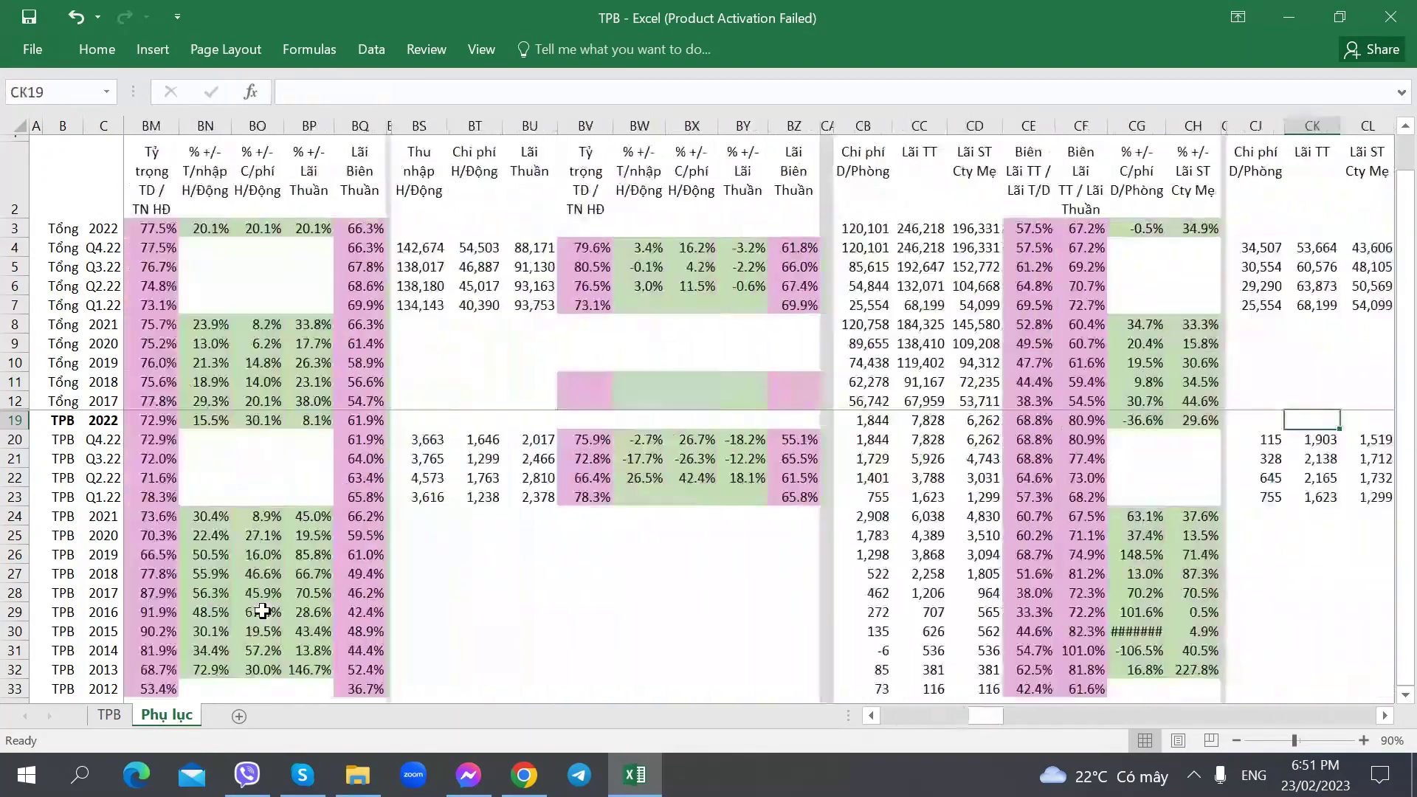
pyautogui.press('Right')
pyautogui.press('Right')
pyautogui.press('Right')
pyautogui.press('Right')
pyautogui.press('Right')
pyautogui.press('Right')
pyautogui.press('Right')
pyautogui.press('Right')
pyautogui.press('Right')
pyautogui.press('Right')
pyautogui.press('Right')
pyautogui.press('Right')
pyautogui.press('Right')
pyautogui.press('Right')
pyautogui.press('Right')
pyautogui.press('Right')
pyautogui.press('Right')
pyautogui.press('Right')
pyautogui.press('Right')
pyautogui.press('Right')
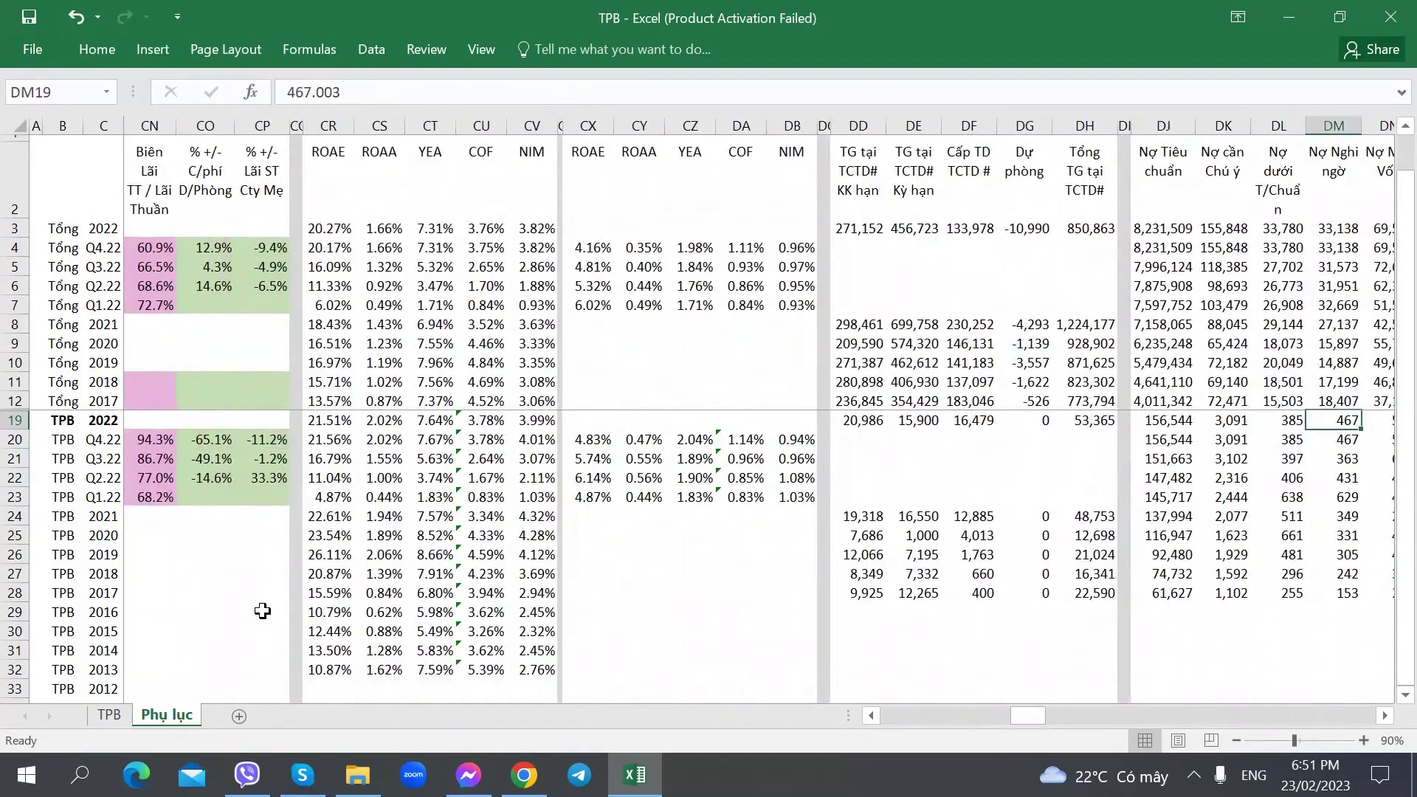
pyautogui.press('Right')
pyautogui.press('Right')
pyautogui.press('Right')
pyautogui.press('Right')
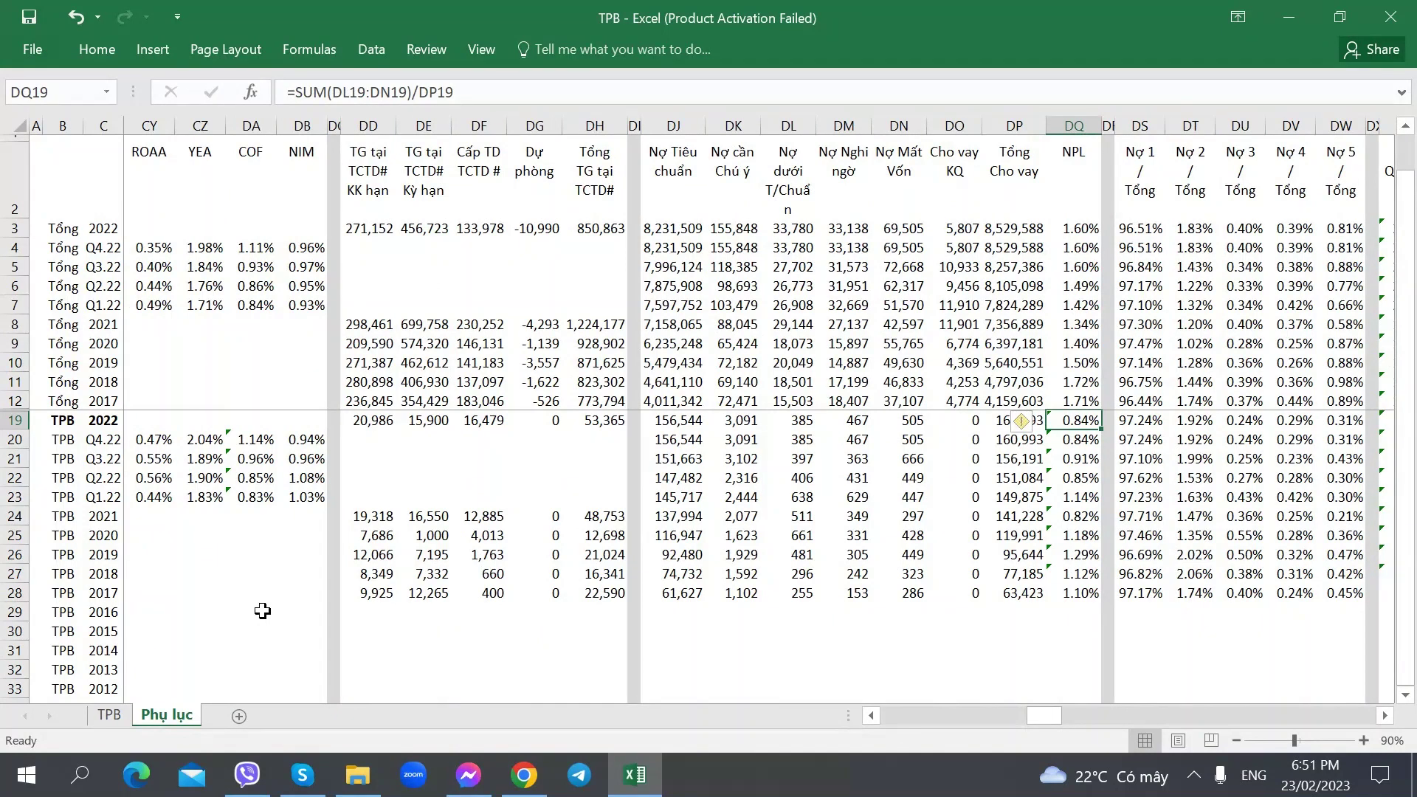
pyautogui.press('Left')
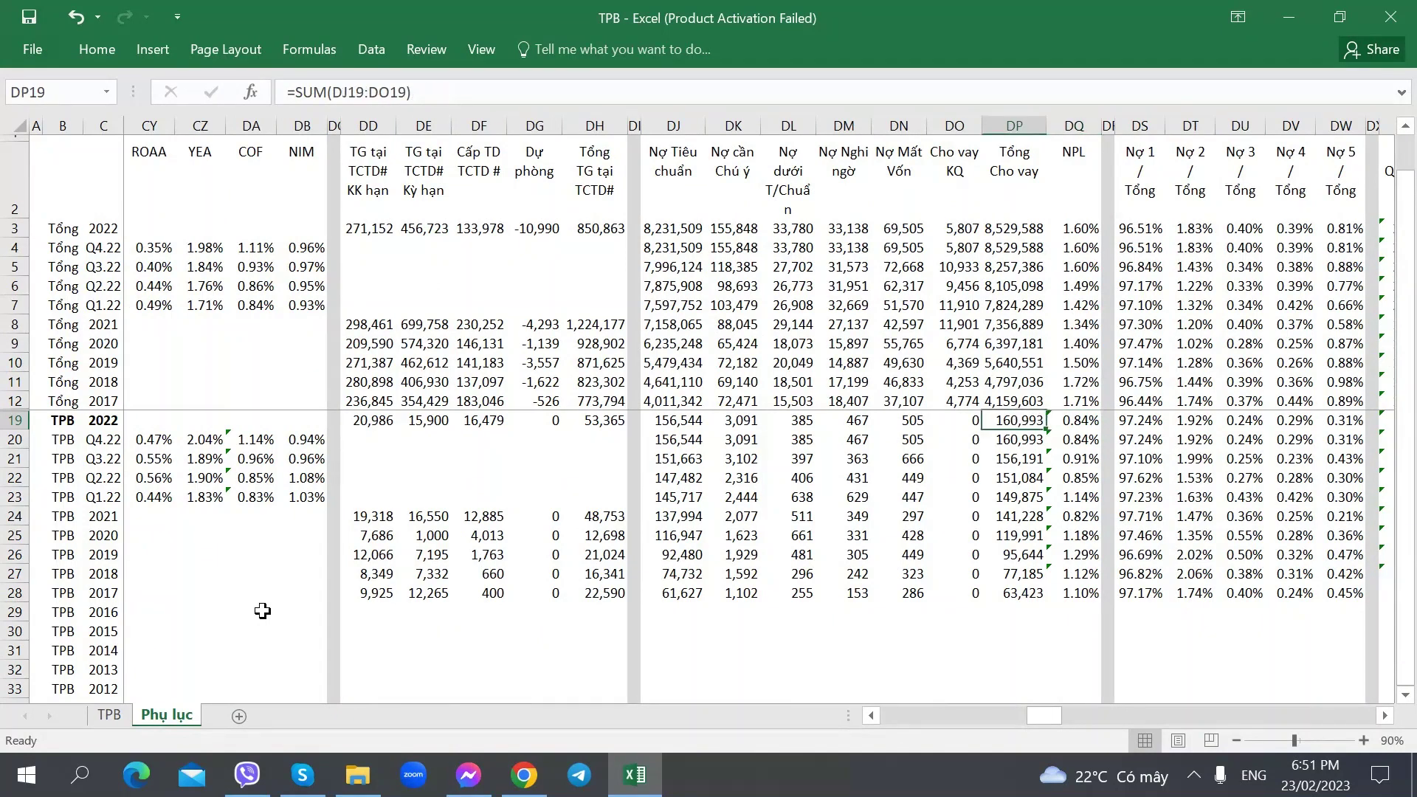
# Go back along TPB's 2022 row to the annual profitability ratios and examine NIM and COF
pyautogui.press('Left')
pyautogui.press('Left')
pyautogui.press('Left')
pyautogui.press('Left')
pyautogui.press('Left')
pyautogui.press('Left')
pyautogui.press('Left')
pyautogui.press('Left')
pyautogui.press('Left')
pyautogui.press('Left')
pyautogui.press('Left')
pyautogui.press('Left')
pyautogui.press('Left')
pyautogui.press('Left')
pyautogui.press('Left')
pyautogui.press('Left')
pyautogui.press('Left')
pyautogui.press('Left')
pyautogui.press('Left')
pyautogui.press('Left')
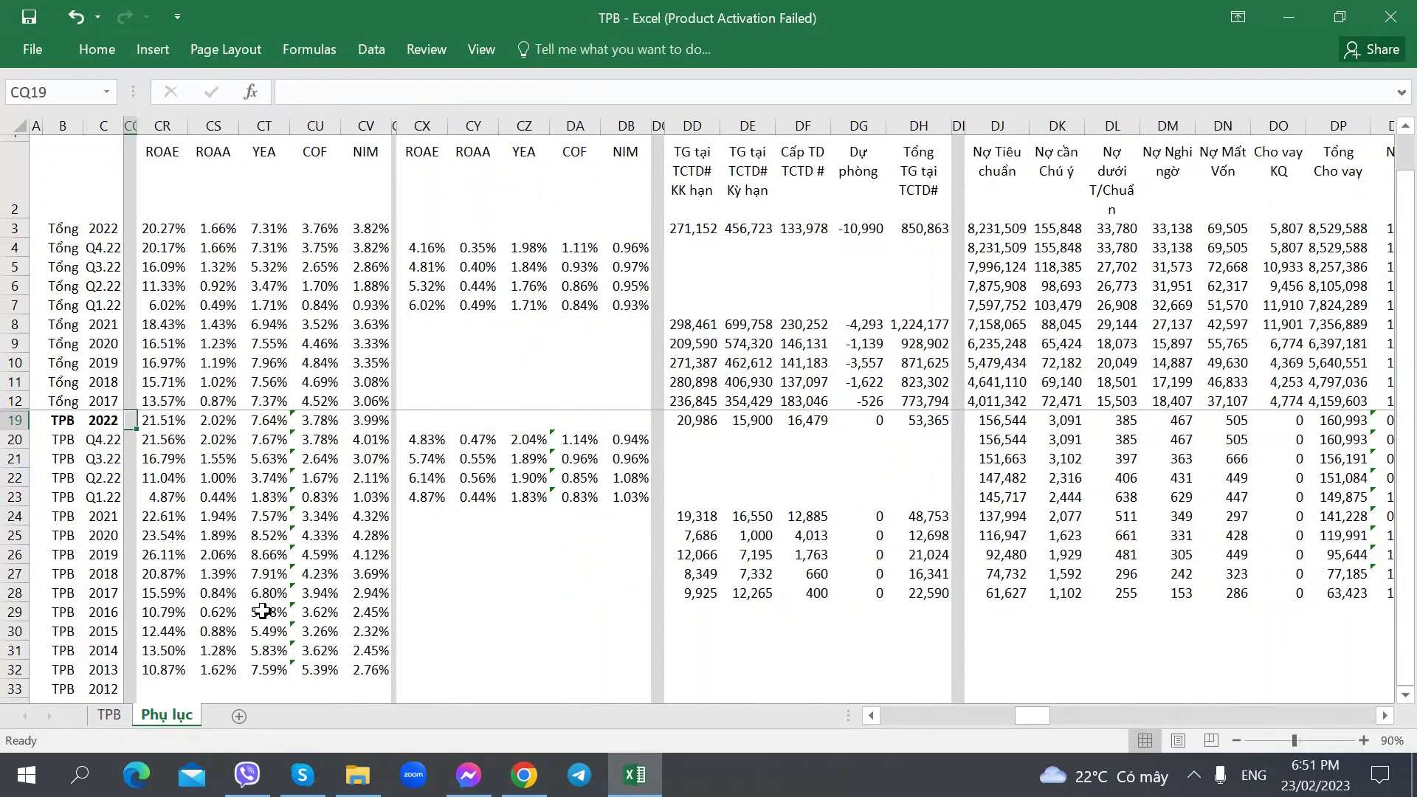
pyautogui.press('Left')
pyautogui.press('Left')
pyautogui.press('Left')
pyautogui.press('Left')
pyautogui.press('Left')
pyautogui.press('Left')
pyautogui.press('Left')
pyautogui.press('Left')
pyautogui.press('Left')
pyautogui.press('Left')
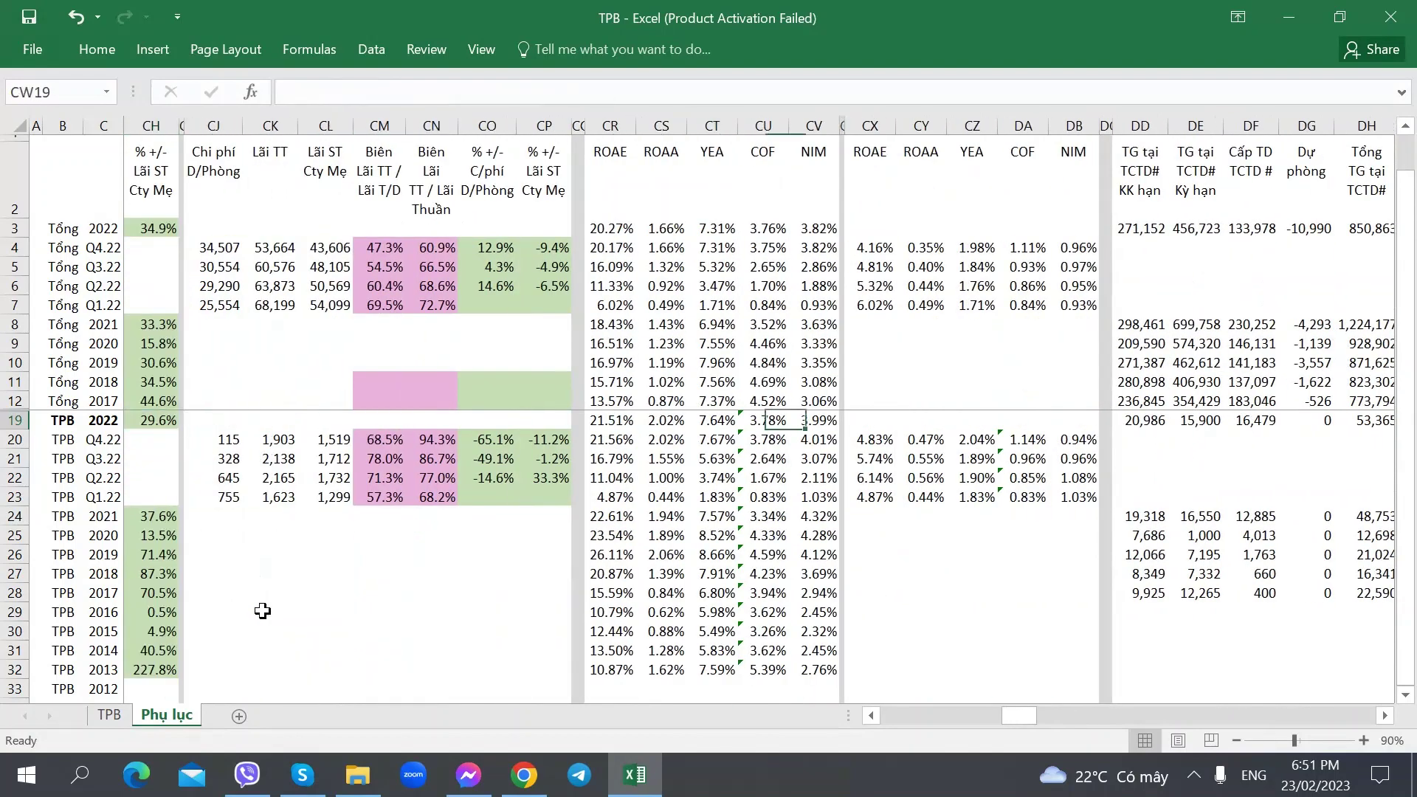
pyautogui.press('Left')
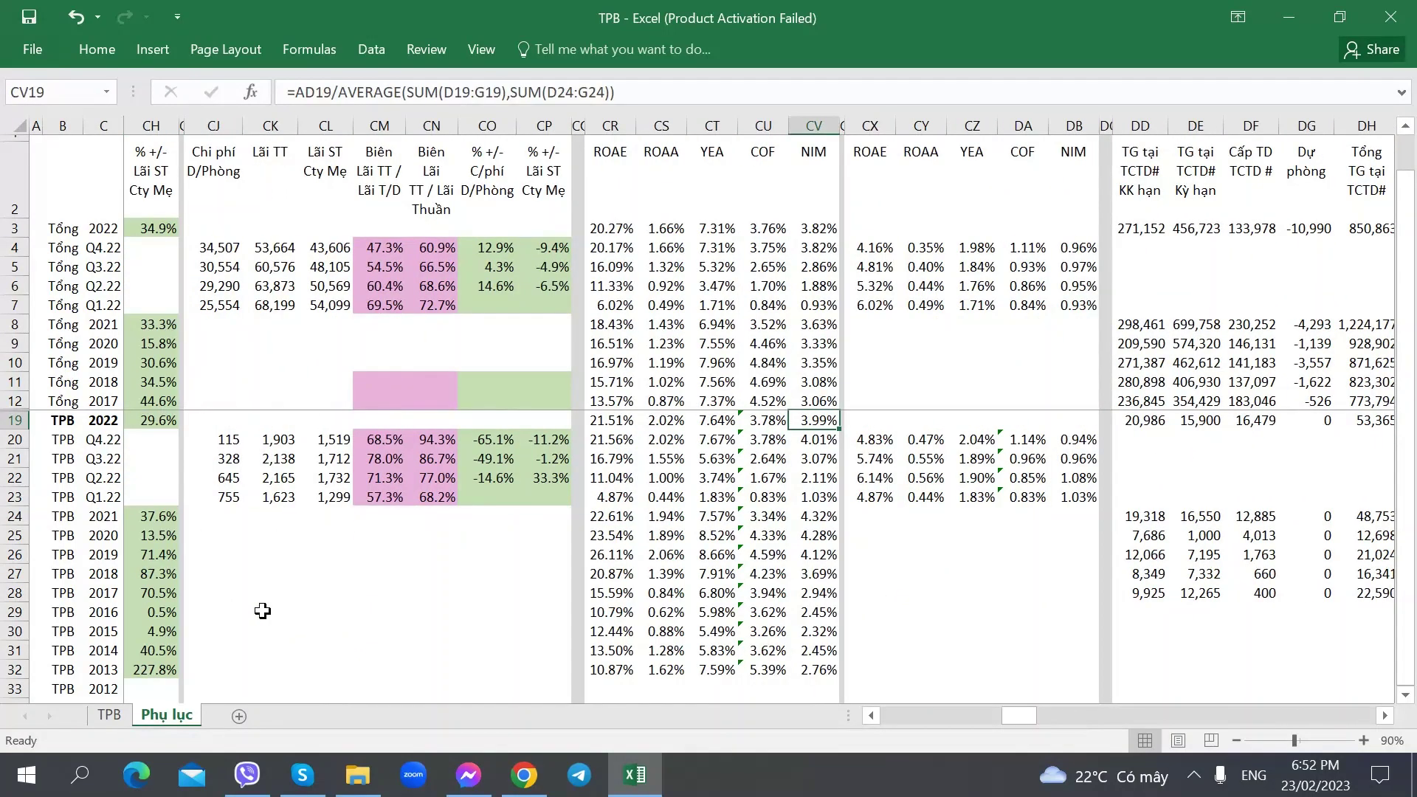
pyautogui.press('Left')
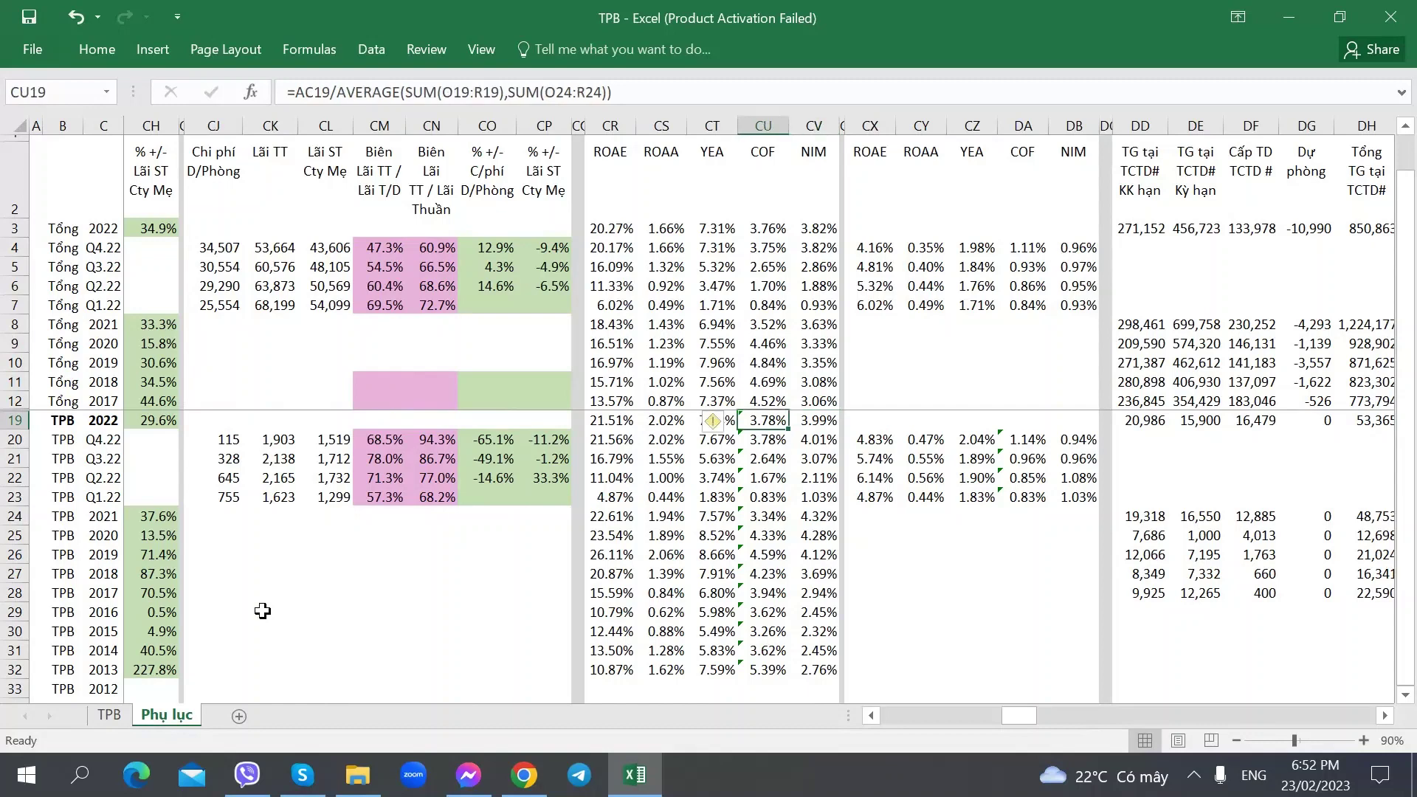
# Compare TPB's Q4.22 COF with the sector's 2022 COF, and check TPB's 2022 YEA
pyautogui.click(833, 228)
pyautogui.click(774, 439)
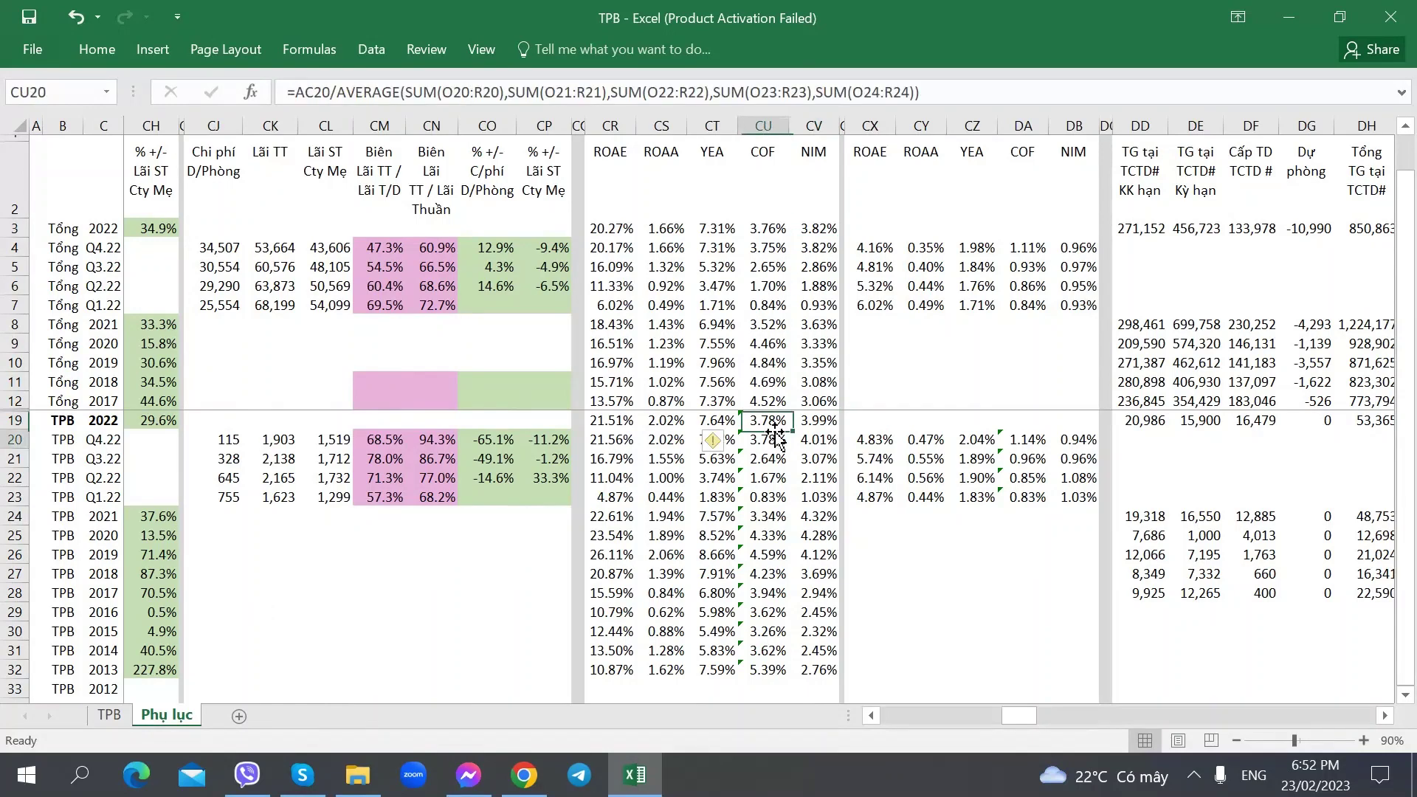
pyautogui.click(768, 230)
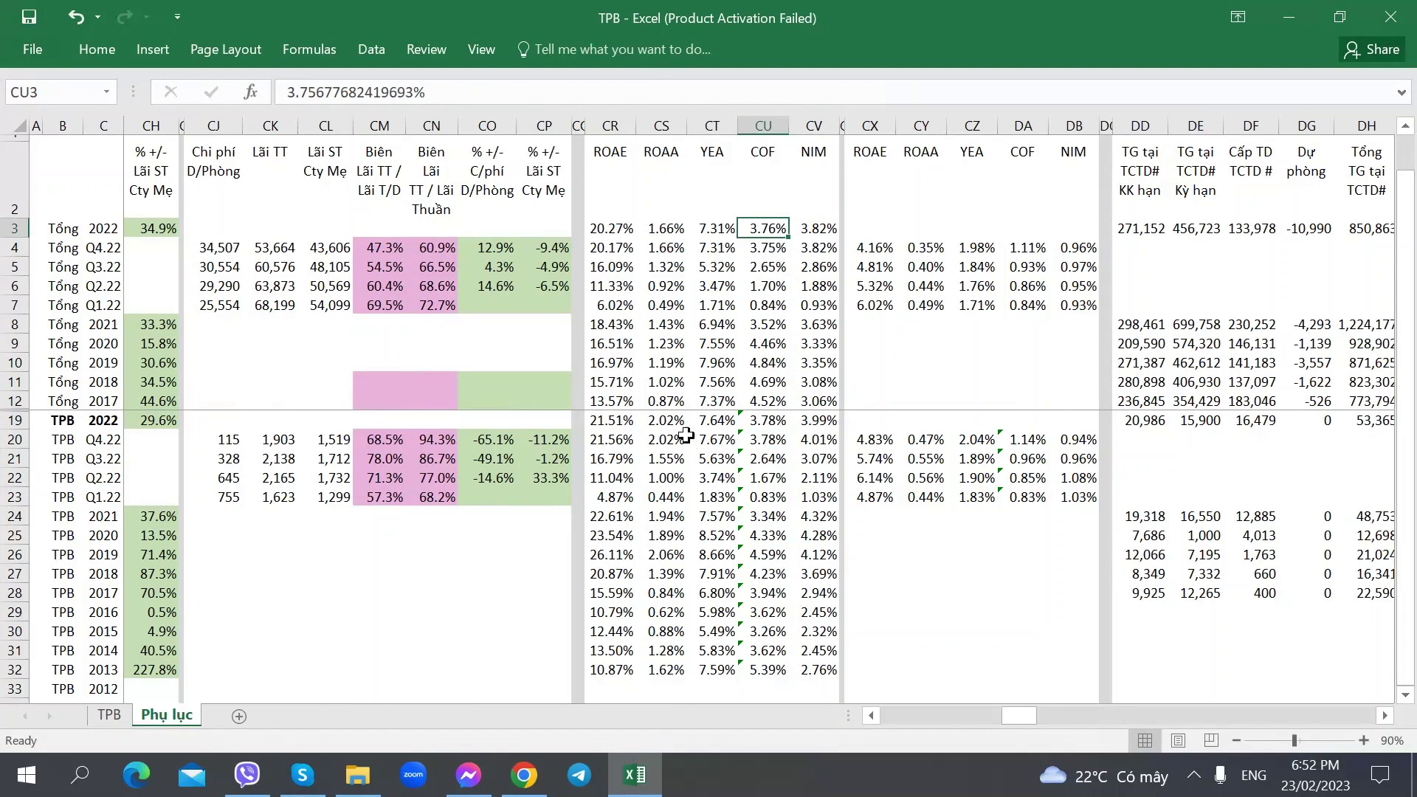
pyautogui.click(705, 422)
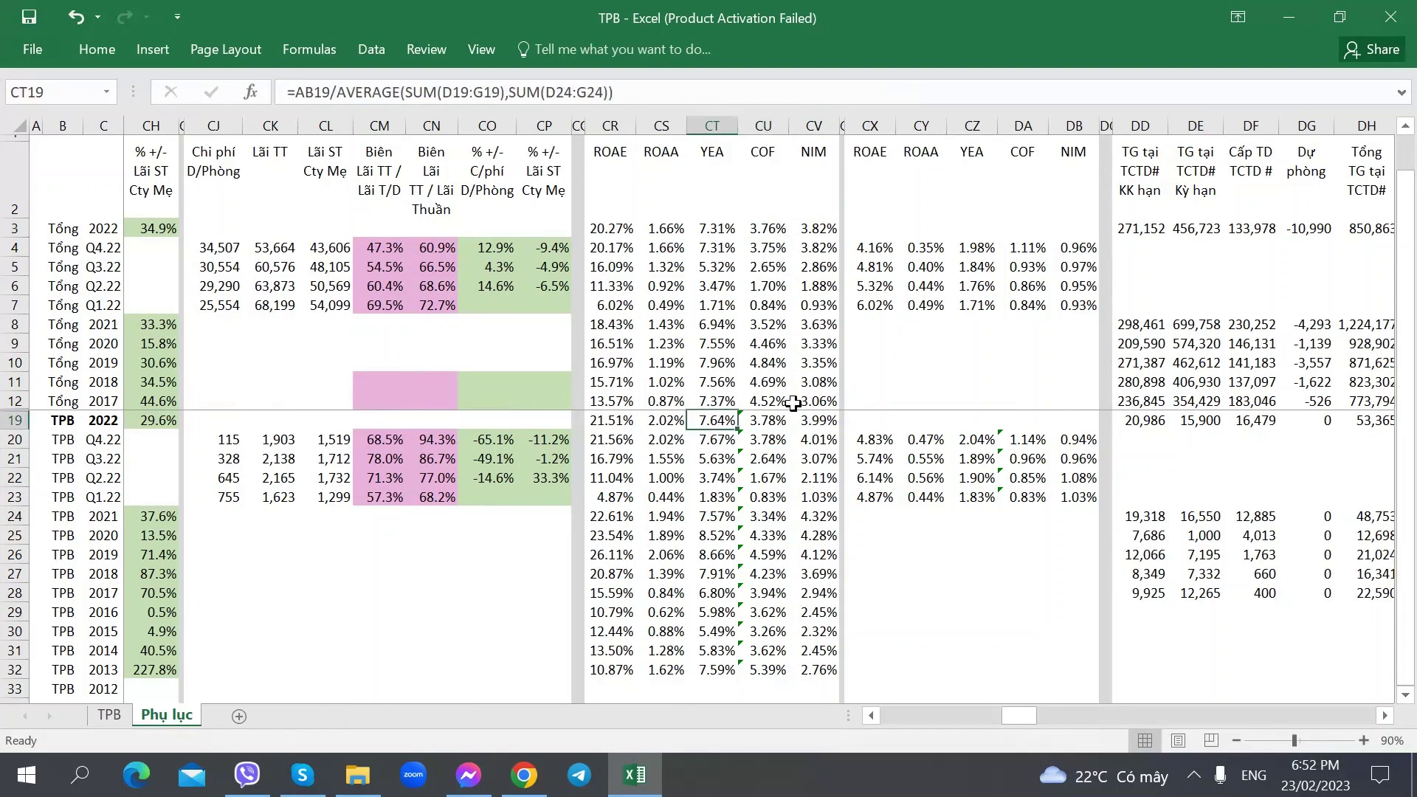
# Go back along TPB's 2022 row from the profitability ratios through the profit and operating income columns to Lãi CK/ĐT
pyautogui.press('Left')
pyautogui.press('Left')
pyautogui.press('Left')
pyautogui.press('Left')
pyautogui.press('Left')
pyautogui.press('Left')
pyautogui.press('Left')
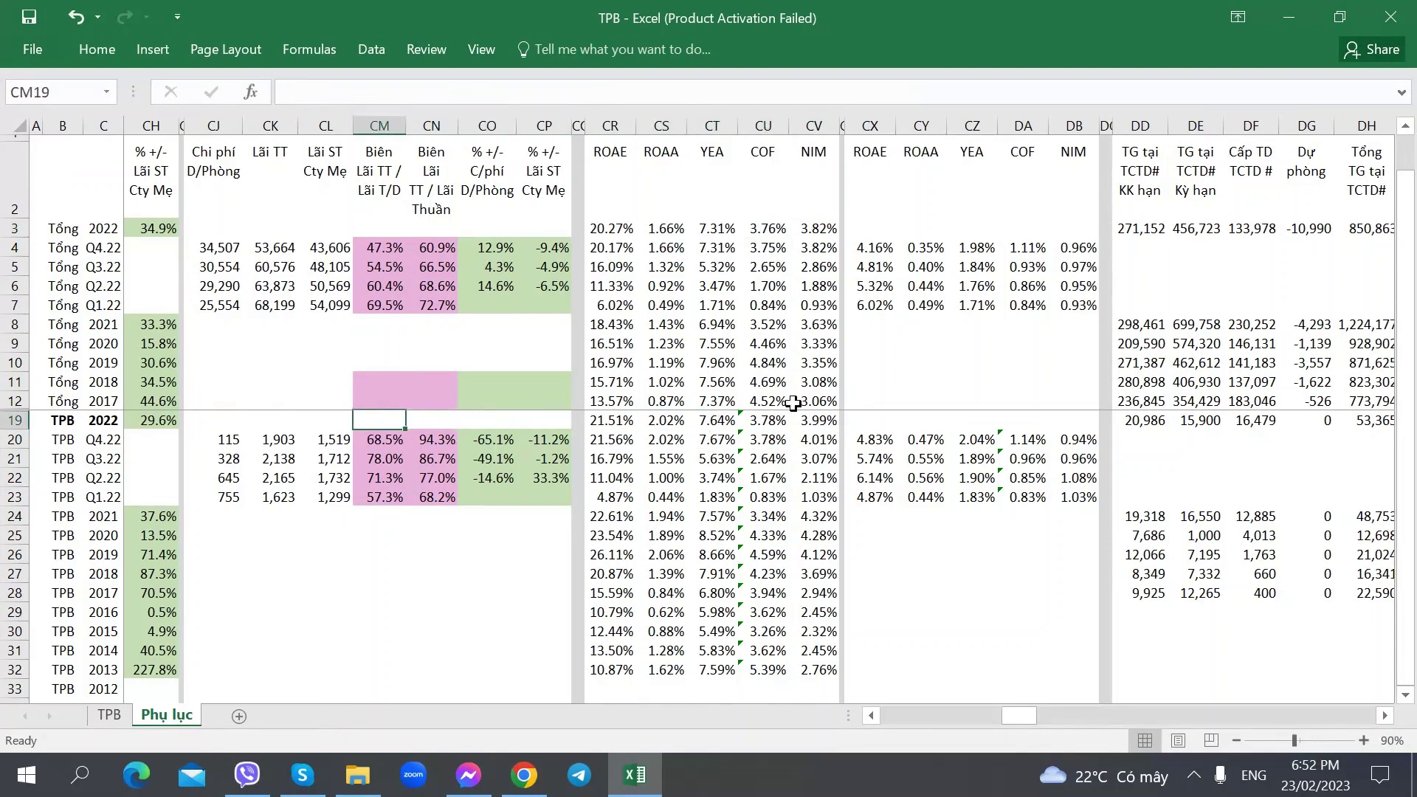
pyautogui.press('Left')
pyautogui.press('Left')
pyautogui.press('Left')
pyautogui.press('Left')
pyautogui.press('Left')
pyautogui.press('Left')
pyautogui.press('Left')
pyautogui.press('Left')
pyautogui.press('Left')
pyautogui.press('Left')
pyautogui.press('Left')
pyautogui.press('Left')
pyautogui.press('Left')
pyautogui.press('Left')
pyautogui.press('Left')
pyautogui.press('Left')
pyautogui.press('Left')
pyautogui.press('Left')
pyautogui.press('Left')
pyautogui.press('Left')
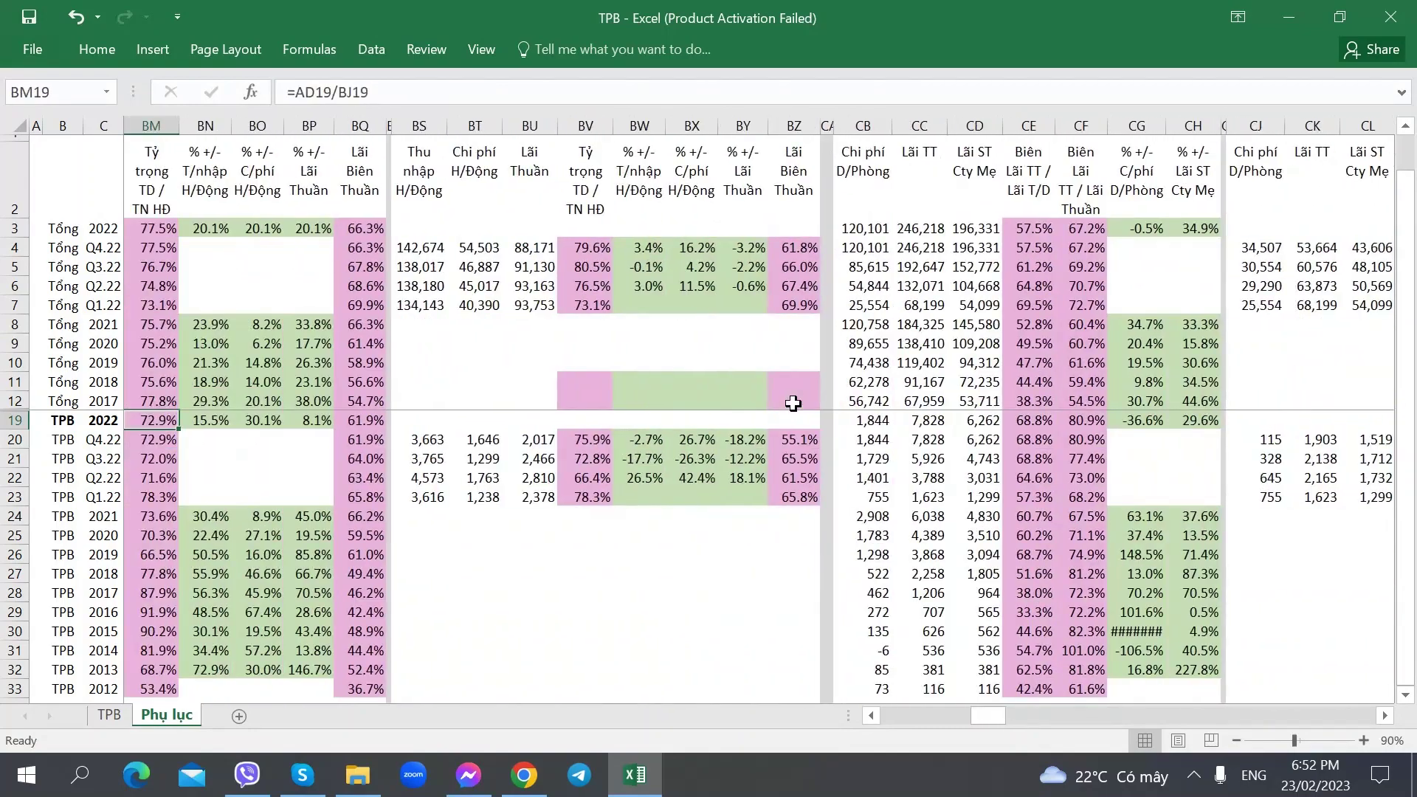
pyautogui.press('Left')
pyautogui.press('Left')
pyautogui.press('Left')
pyautogui.press('Left')
pyautogui.press('Left')
pyautogui.press('Left')
pyautogui.press('Left')
pyautogui.press('Left')
pyautogui.press('Left')
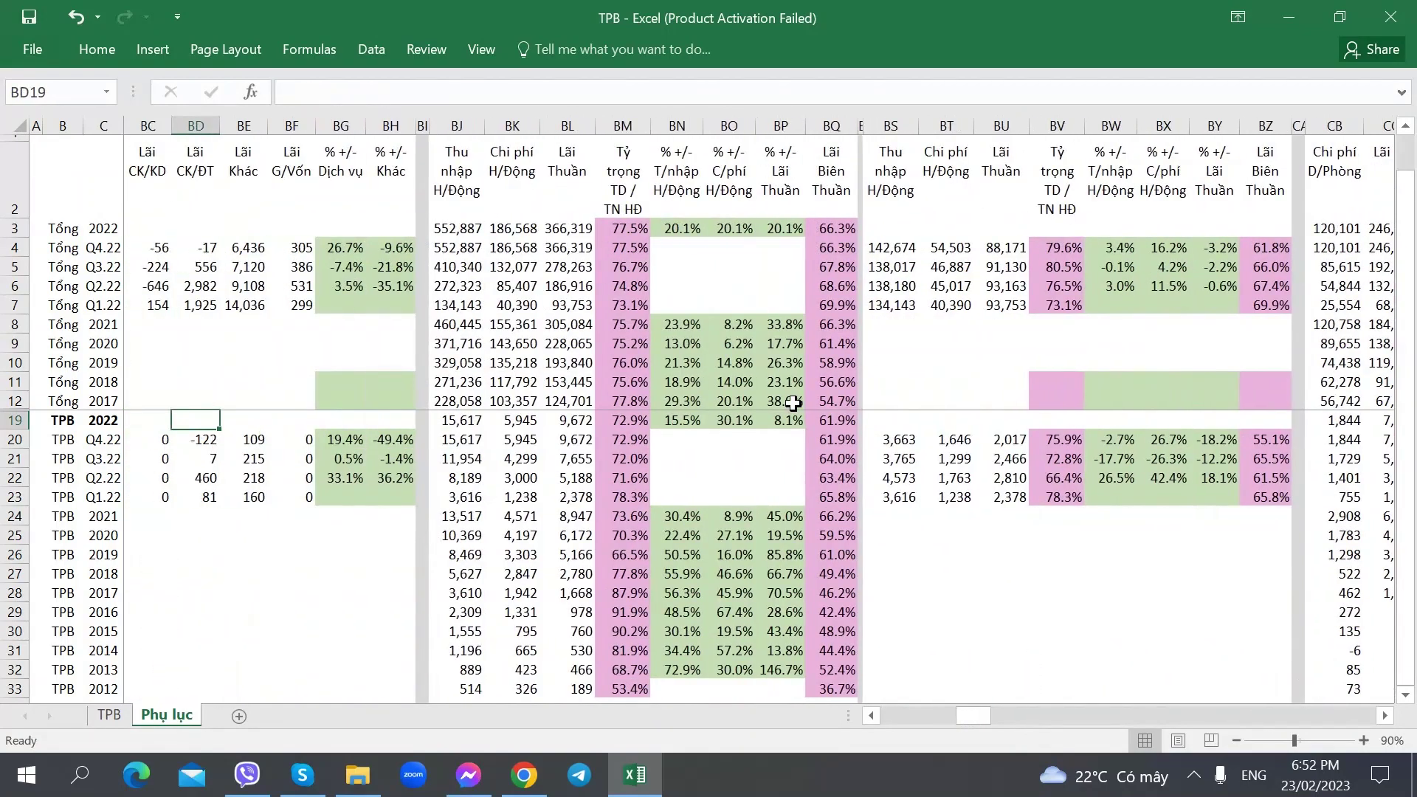
# Follow TPB's 2022 row forward through the profit, loan quality and provision columns to the securities investment columns
pyautogui.press('Right')
pyautogui.press('Right')
pyautogui.press('Right')
pyautogui.press('Right')
pyautogui.press('Right')
pyautogui.press('Right')
pyautogui.press('Right')
pyautogui.press('Right')
pyautogui.press('Right')
pyautogui.press('Right')
pyautogui.press('Right')
pyautogui.press('Right')
pyautogui.press('Right')
pyautogui.press('Right')
pyautogui.press('Right')
pyautogui.press('Right')
pyautogui.press('Right')
pyautogui.press('Right')
pyautogui.press('Right')
pyautogui.press('Right')
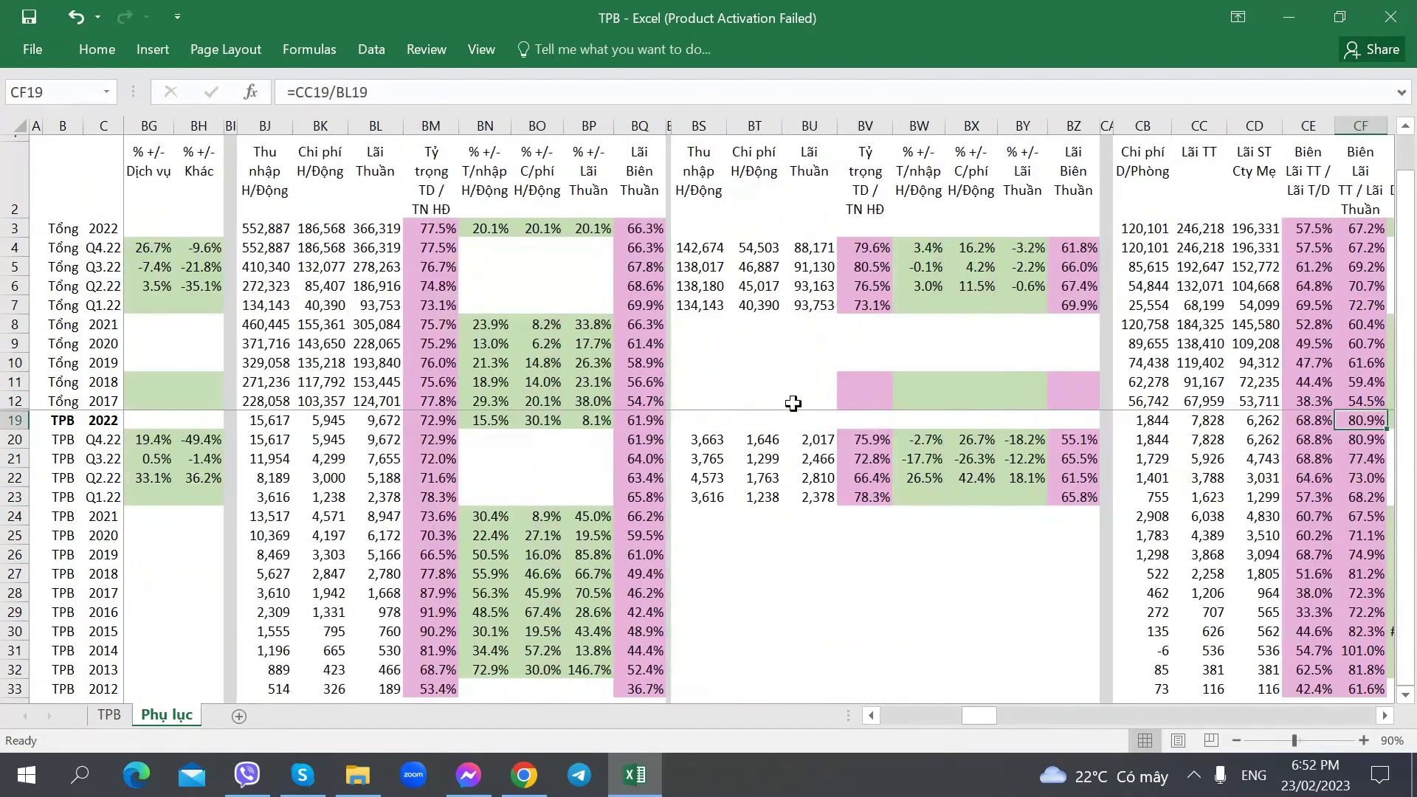
pyautogui.press('Right')
pyautogui.press('Right')
pyautogui.press('Right')
pyautogui.press('Right')
pyautogui.press('Right')
pyautogui.press('Right')
pyautogui.press('Right')
pyautogui.press('Right')
pyautogui.press('Right')
pyautogui.press('Right')
pyautogui.press('Right')
pyautogui.press('Right')
pyautogui.press('Right')
pyautogui.press('Right')
pyautogui.press('Right')
pyautogui.press('Right')
pyautogui.press('Right')
pyautogui.press('Right')
pyautogui.press('Right')
pyautogui.press('Right')
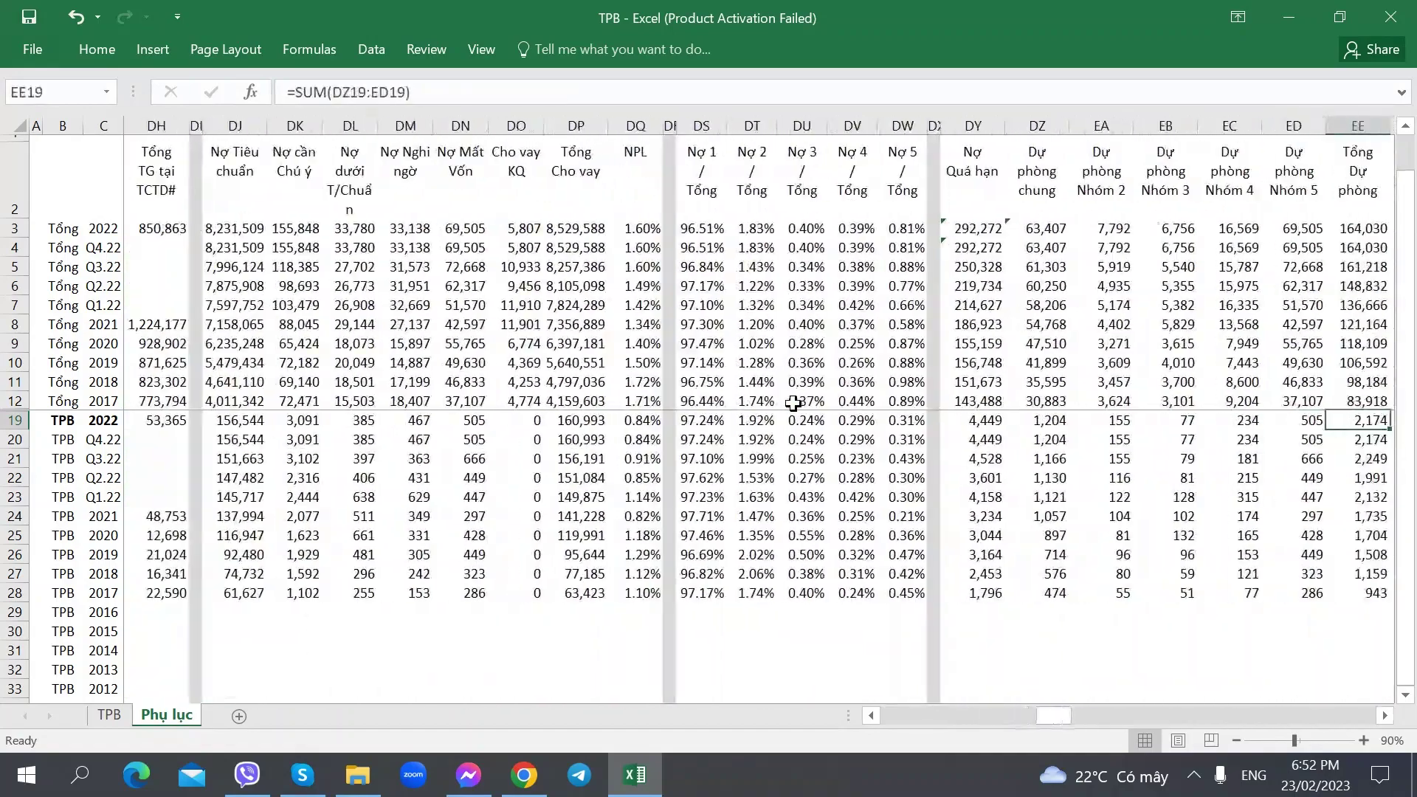
pyautogui.press('Right')
pyautogui.press('Right')
pyautogui.press('Right')
pyautogui.press('Right')
pyautogui.press('Right')
pyautogui.press('Right')
pyautogui.press('Right')
pyautogui.press('Right')
pyautogui.press('Right')
pyautogui.press('Right')
pyautogui.press('Right')
pyautogui.press('Right')
pyautogui.press('Right')
pyautogui.press('Right')
pyautogui.press('Right')
pyautogui.press('Right')
pyautogui.press('Right')
pyautogui.press('Right')
pyautogui.press('Right')
pyautogui.press('Right')
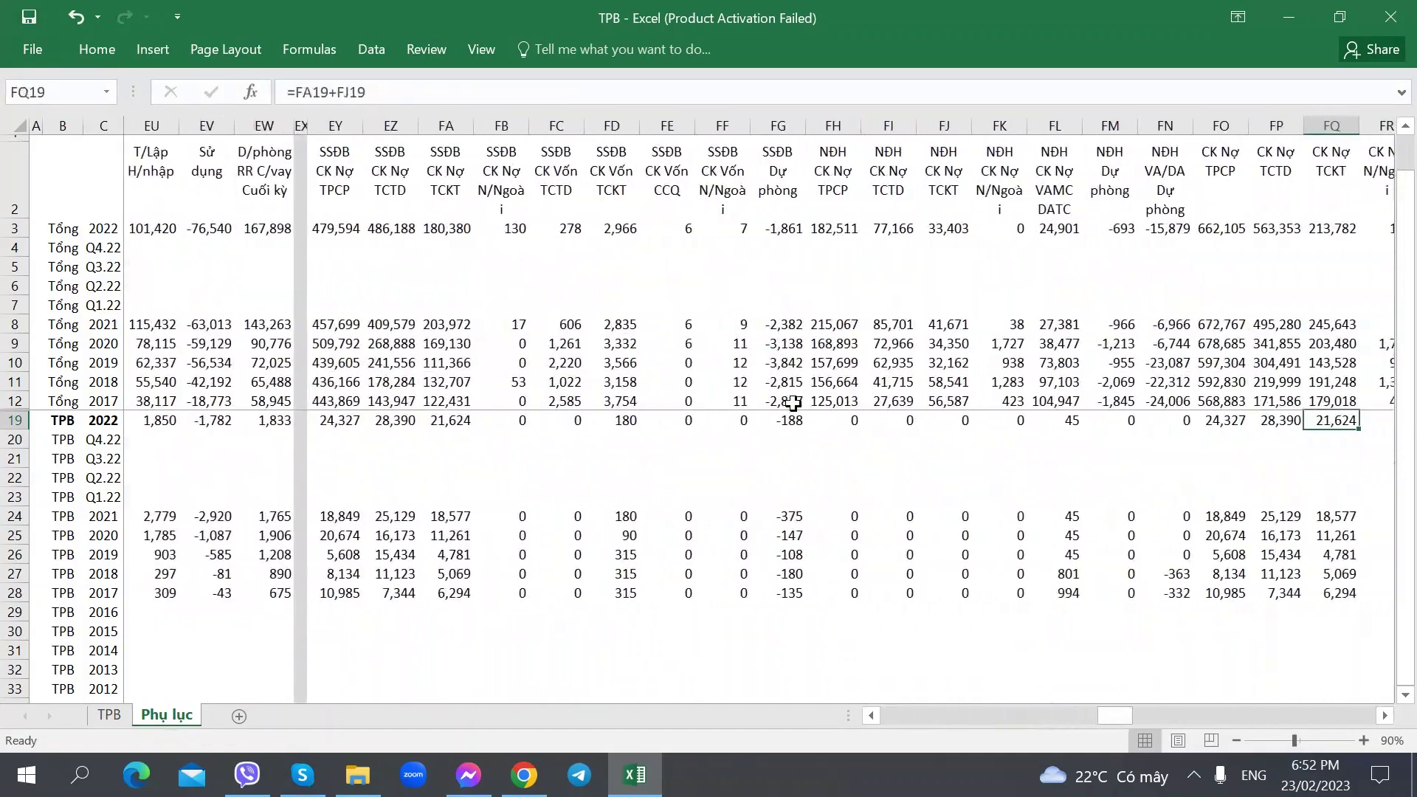
pyautogui.press('Right')
pyautogui.press('Right')
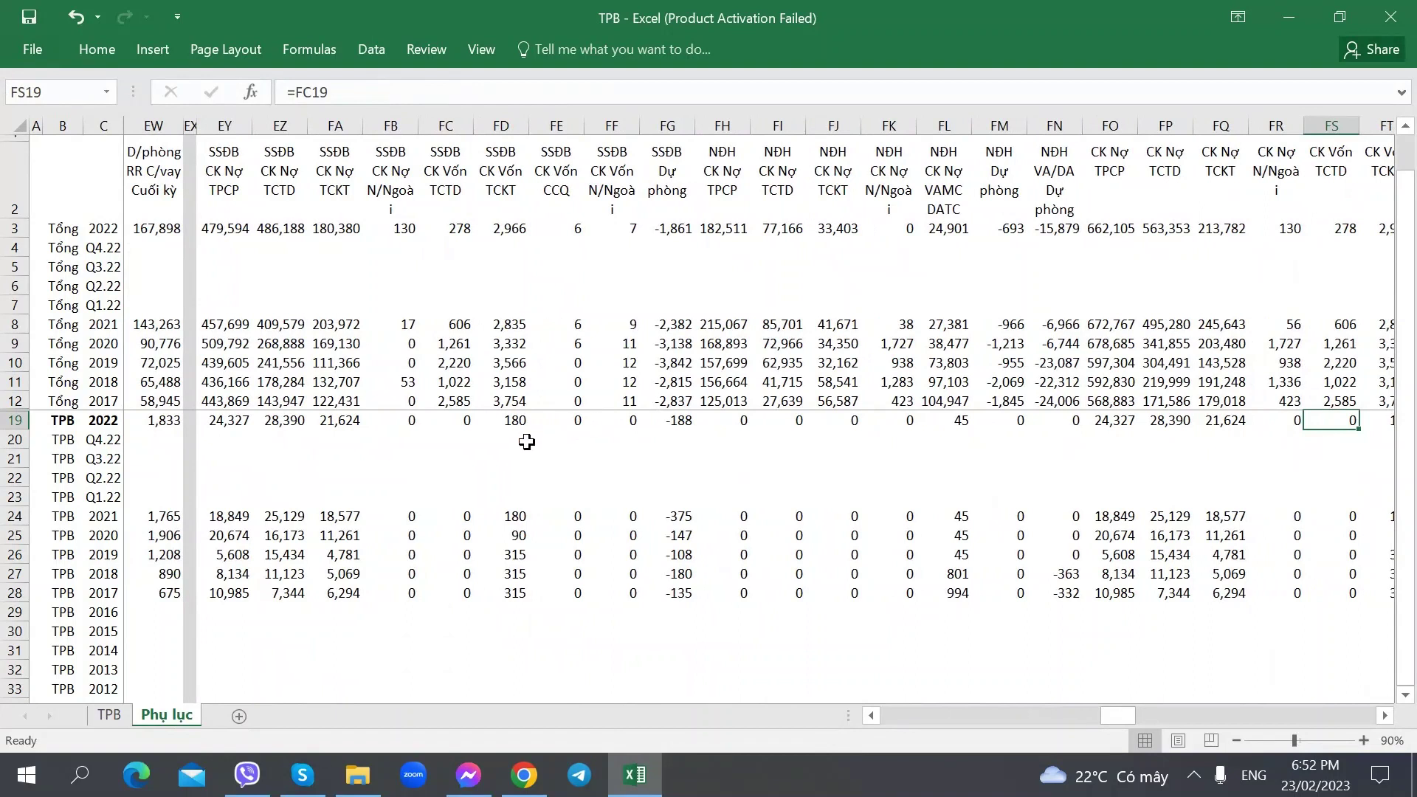
# Examine TPB's 2022 SSĐB CK Nợ TCKT figure against its earlier years
pyautogui.click(317, 426)
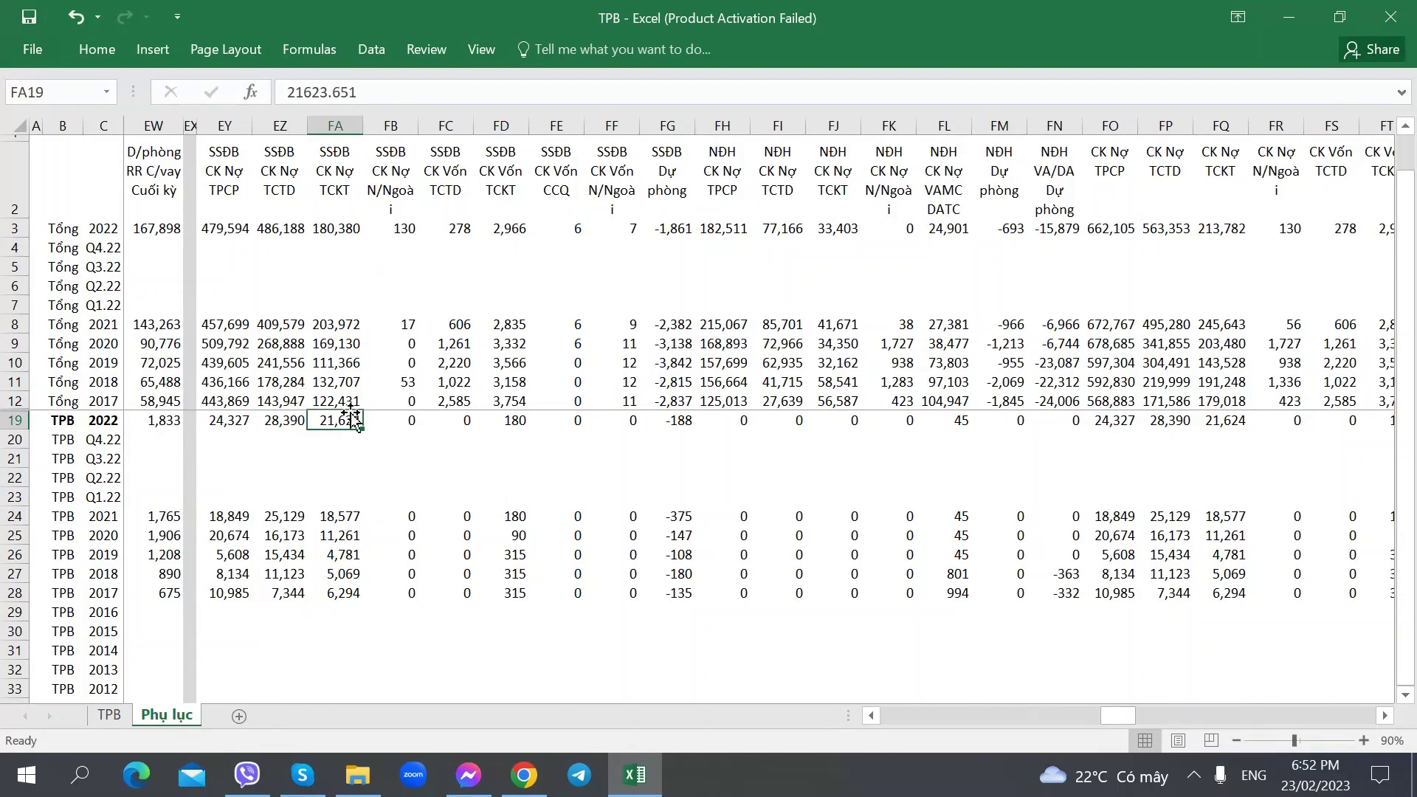
pyautogui.scroll(-1, 350, 411)
pyautogui.scroll(1, 350, 411)
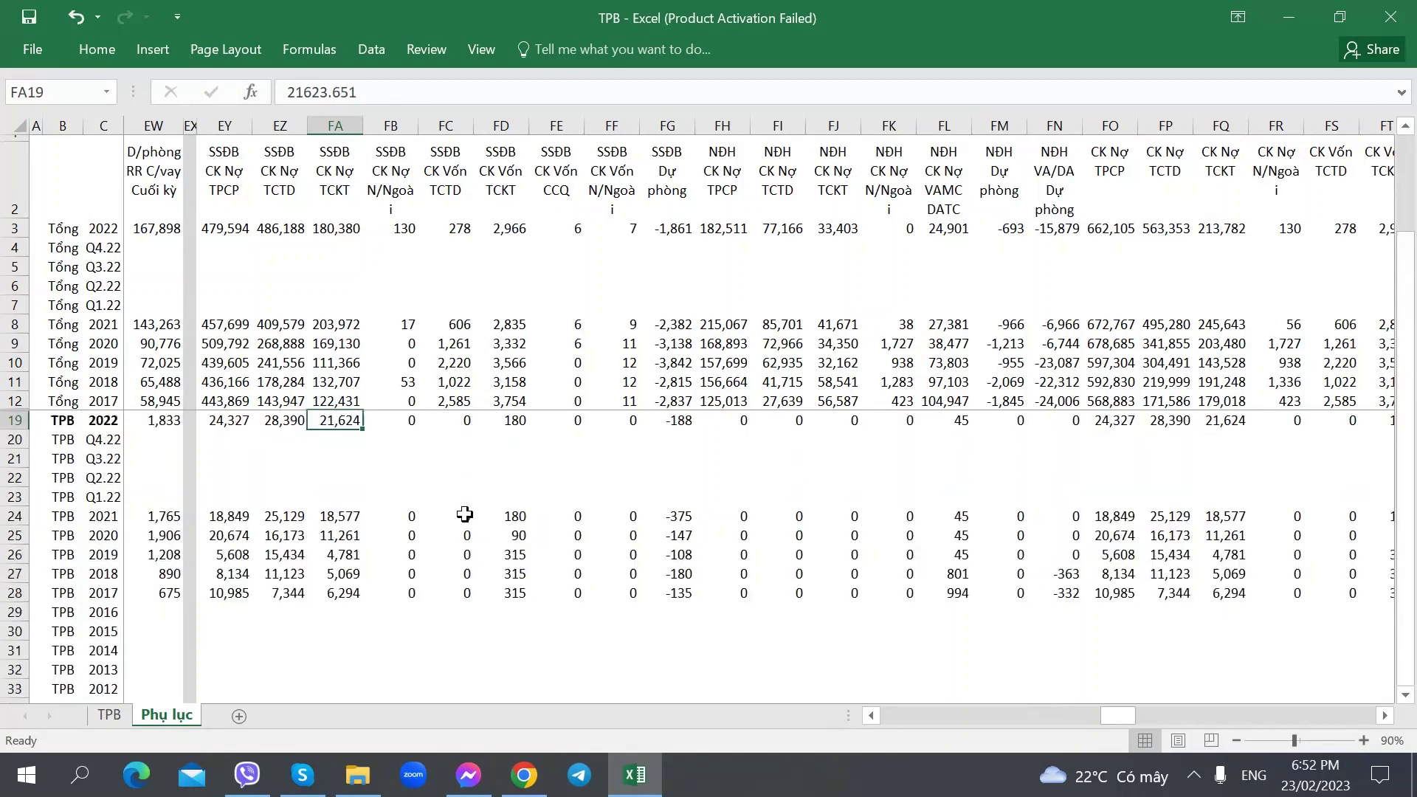
# Follow TPB's 2022 row through the SSĐB and NĐH securities to the combined CK Nợ TCKT figure
pyautogui.press('Right')
pyautogui.press('Right')
pyautogui.press('Right')
pyautogui.press('Right')
pyautogui.press('Right')
pyautogui.press('Right')
pyautogui.press('Right')
pyautogui.press('Right')
pyautogui.press('Right')
pyautogui.press('Right')
pyautogui.press('Right')
pyautogui.press('Right')
pyautogui.press('Right')
pyautogui.press('Right')
pyautogui.press('Right')
pyautogui.press('Right')
pyautogui.press('Right')
pyautogui.press('Right')
pyautogui.press('Right')
pyautogui.press('Right')
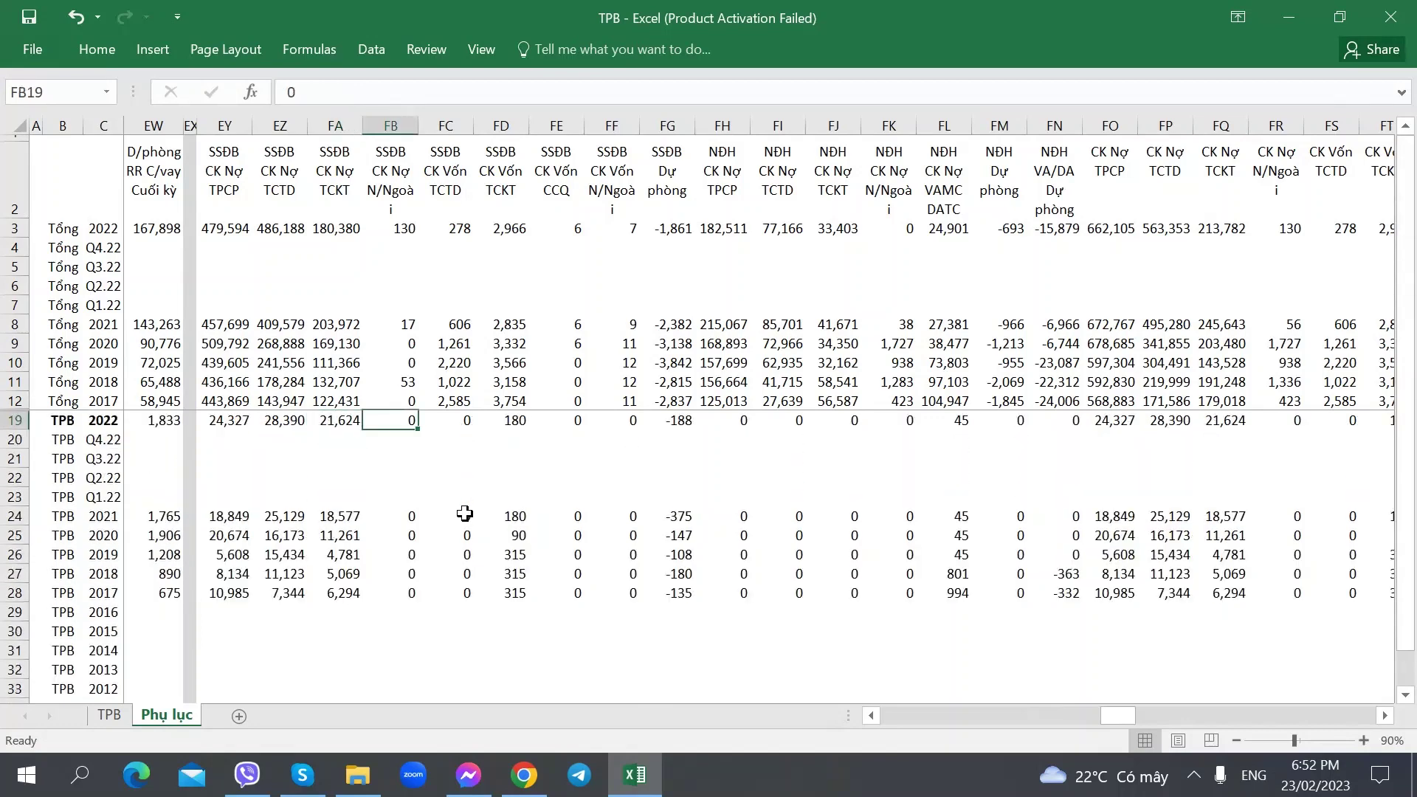
pyautogui.press('Left')
pyautogui.press('Left')
pyautogui.press('Left')
pyautogui.press('Left')
pyautogui.press('Left')
pyautogui.press('Left')
pyautogui.press('Left')
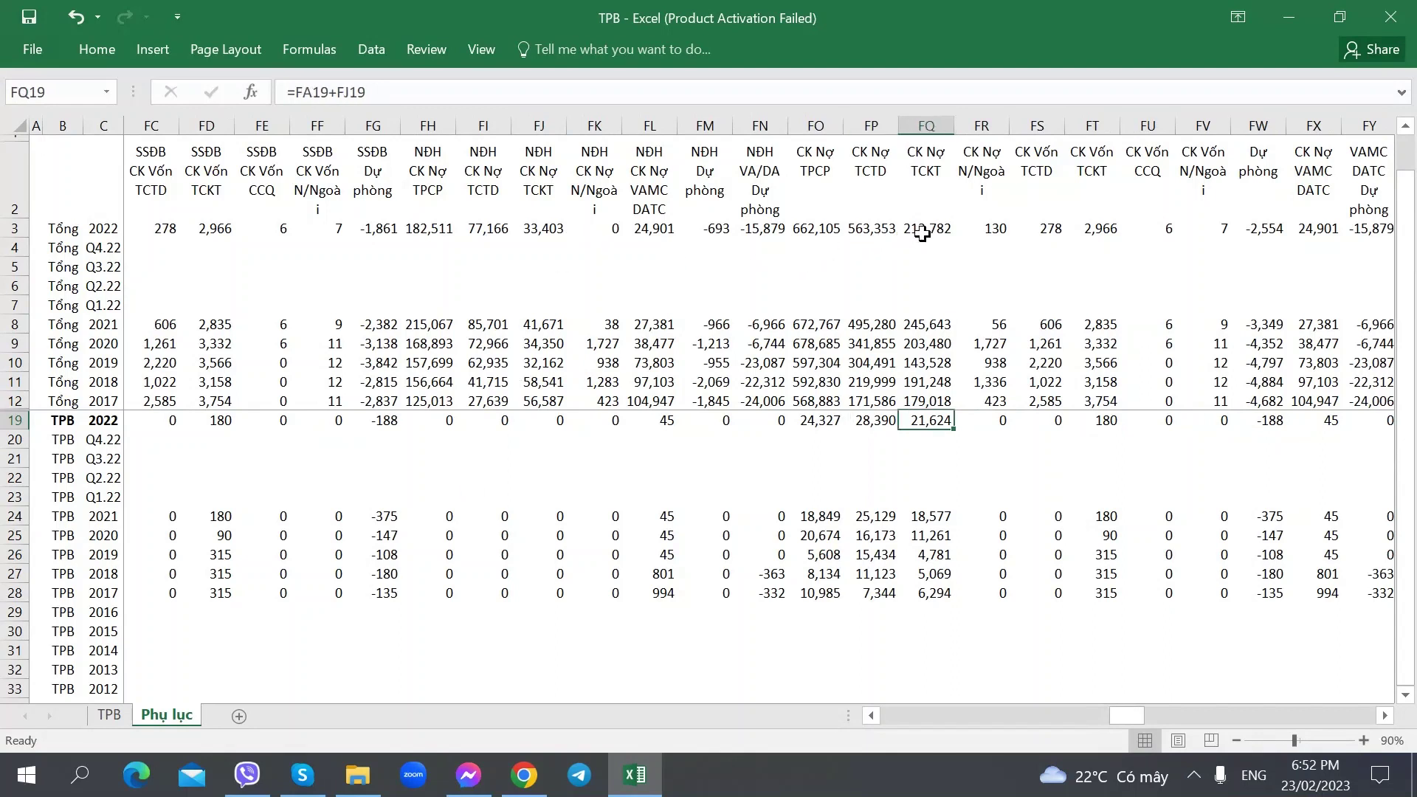
# Look back over TPB's 2022 NĐH securities and provisions, and return to the combined CK Nợ N/Ngoài figure
pyautogui.press('Left')
pyautogui.press('Left')
pyautogui.press('Left')
pyautogui.press('Left')
pyautogui.press('Left')
pyautogui.press('Left')
pyautogui.press('Right')
pyautogui.press('Right')
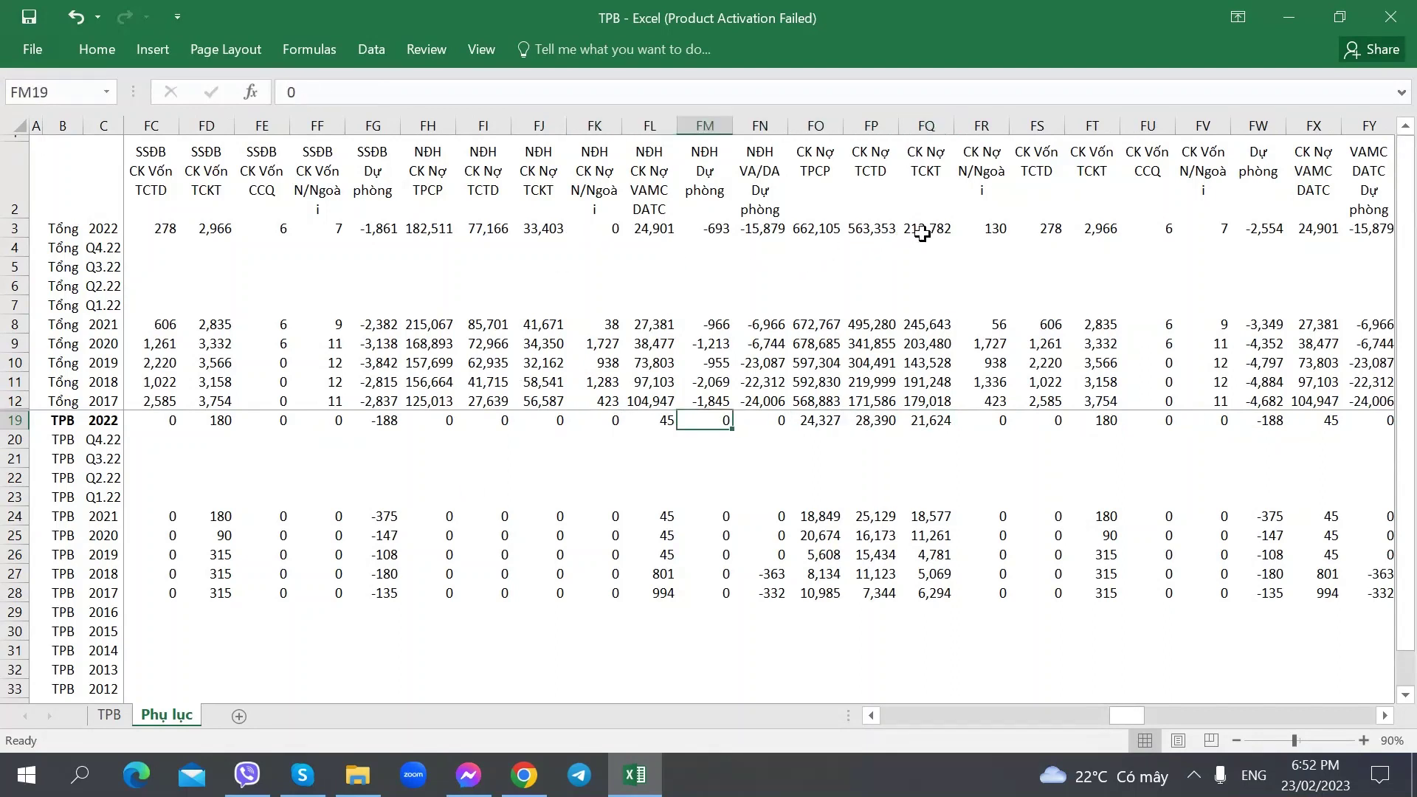
pyautogui.press('Right')
pyautogui.press('Right')
pyautogui.press('Right')
pyautogui.press('Right')
pyautogui.press('Right')
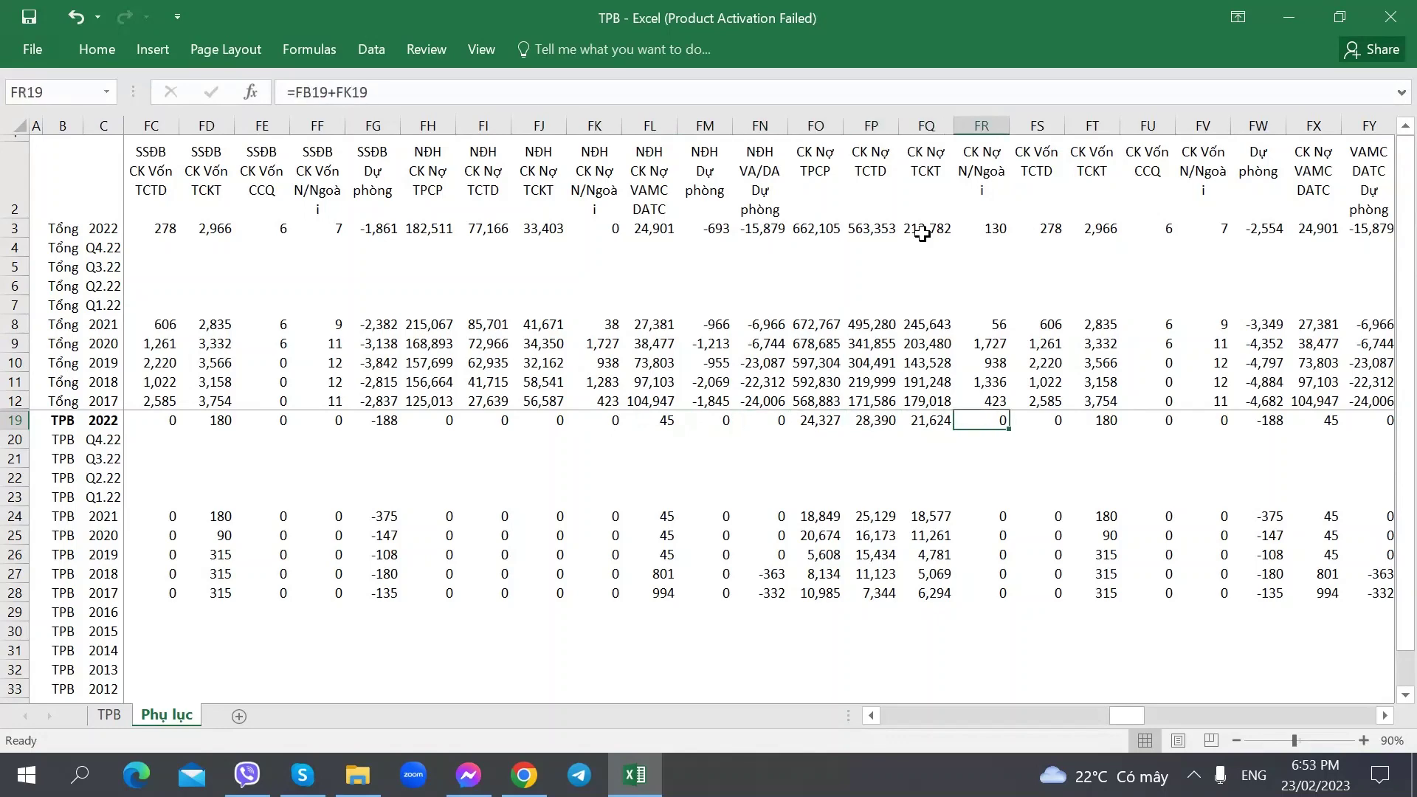
# Check TPB's 2022 securities columns as far as Tổng CK Đầu tư, and go back to CK Vốn TCTD
pyautogui.press('Right')
pyautogui.press('Right')
pyautogui.press('Right')
pyautogui.press('Right')
pyautogui.press('Right')
pyautogui.press('Right')
pyautogui.press('Right')
pyautogui.press('Right')
pyautogui.press('Left')
pyautogui.press('Left')
pyautogui.press('Left')
pyautogui.press('Left')
pyautogui.press('Left')
pyautogui.press('Left')
pyautogui.press('Left')
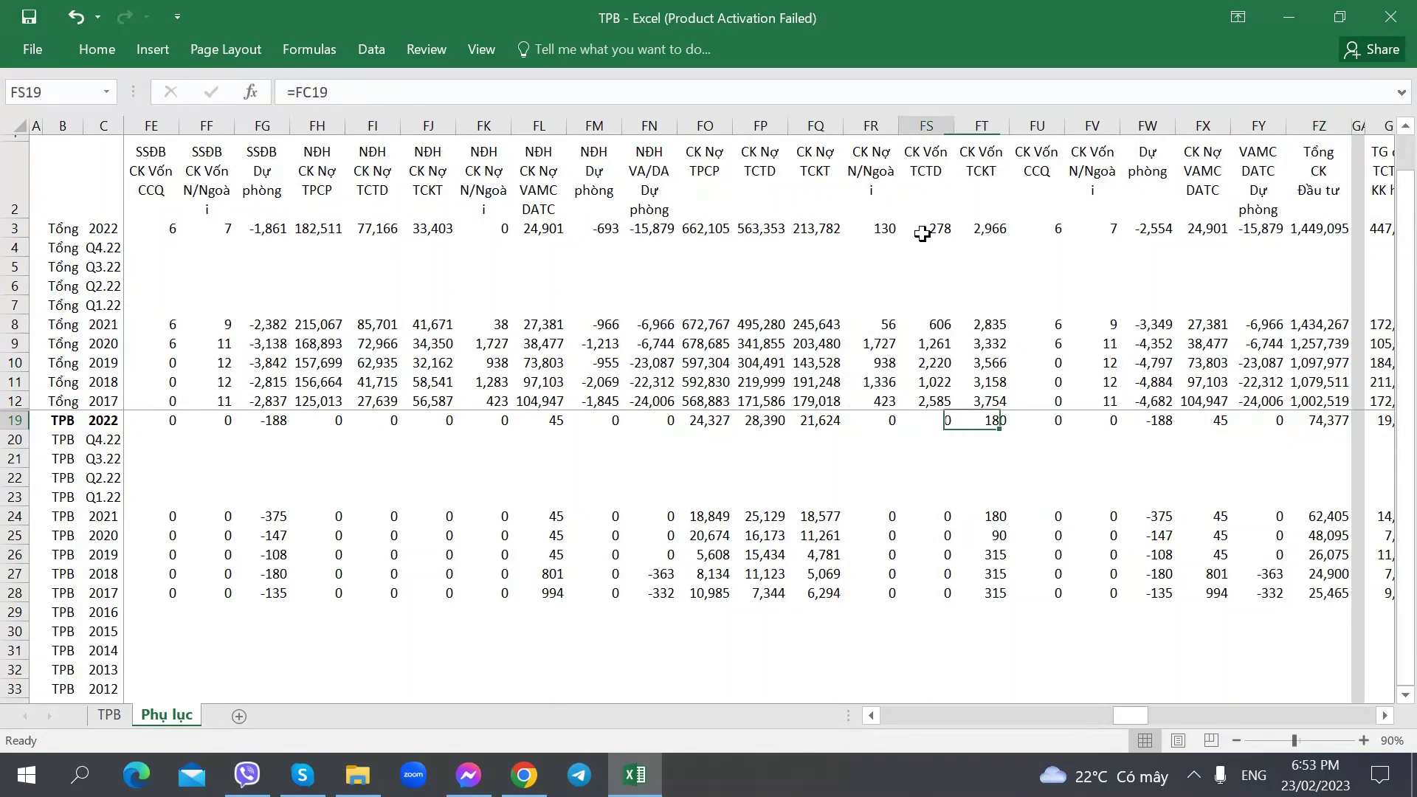
# Go back along TPB's 2022 securities row on the Phụ lục sheet to the SSĐB CK Nợ TCKT figure
pyautogui.press('Left')
pyautogui.press('Left')
pyautogui.press('Left')
pyautogui.press('Left')
pyautogui.press('Left')
pyautogui.press('Left')
pyautogui.press('Left')
pyautogui.press('Left')
pyautogui.press('Left')
pyautogui.press('Left')
pyautogui.press('Left')
pyautogui.press('Left')
pyautogui.press('Left')
pyautogui.press('Left')
pyautogui.press('Left')
pyautogui.press('Left')
pyautogui.press('Left')
pyautogui.press('Left')
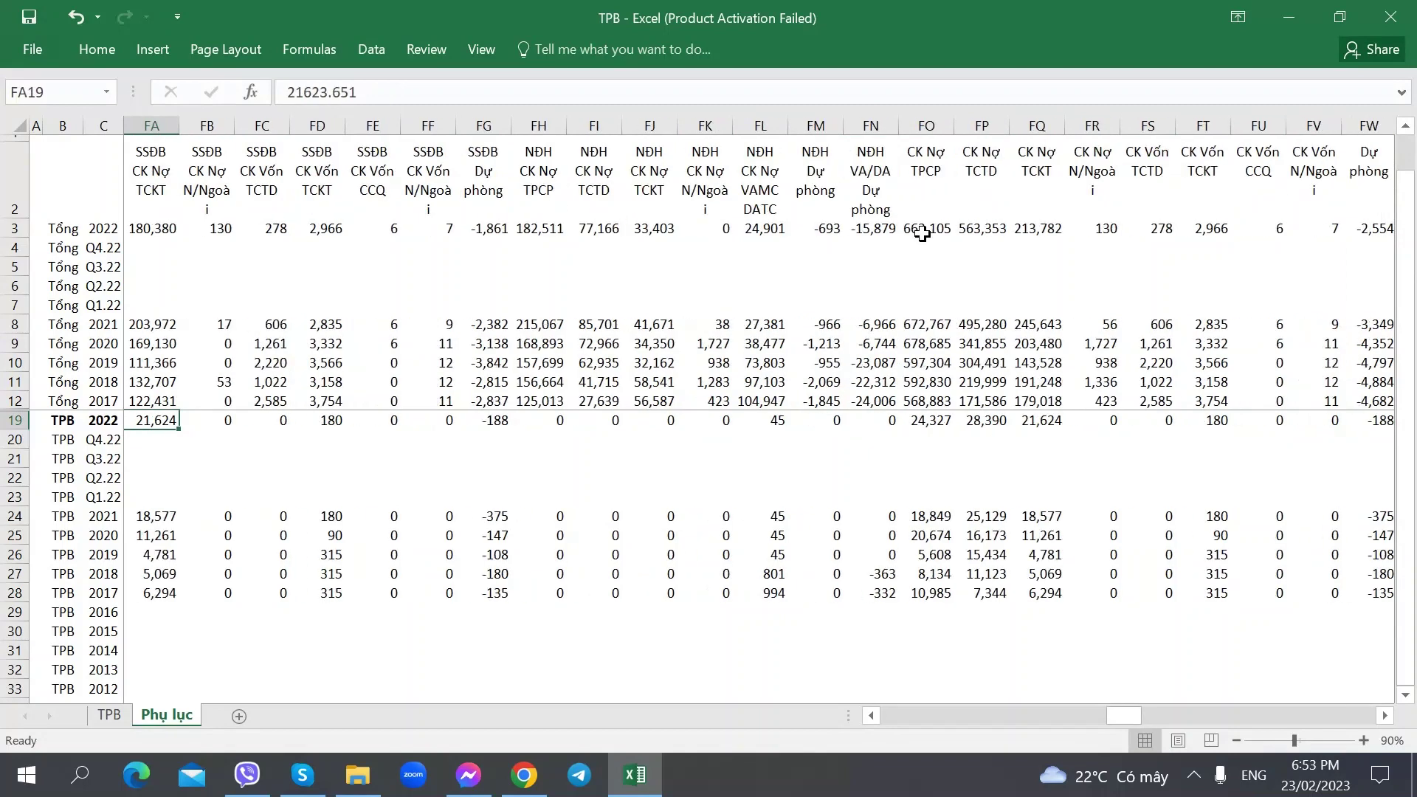
pyautogui.press('Left')
# Add the note "Có Trái phiếu Doanh nghiệp 21K - 2022" in cell I131 of the TPB sheet, beside the credit-risk remark
pyautogui.click(110, 715)
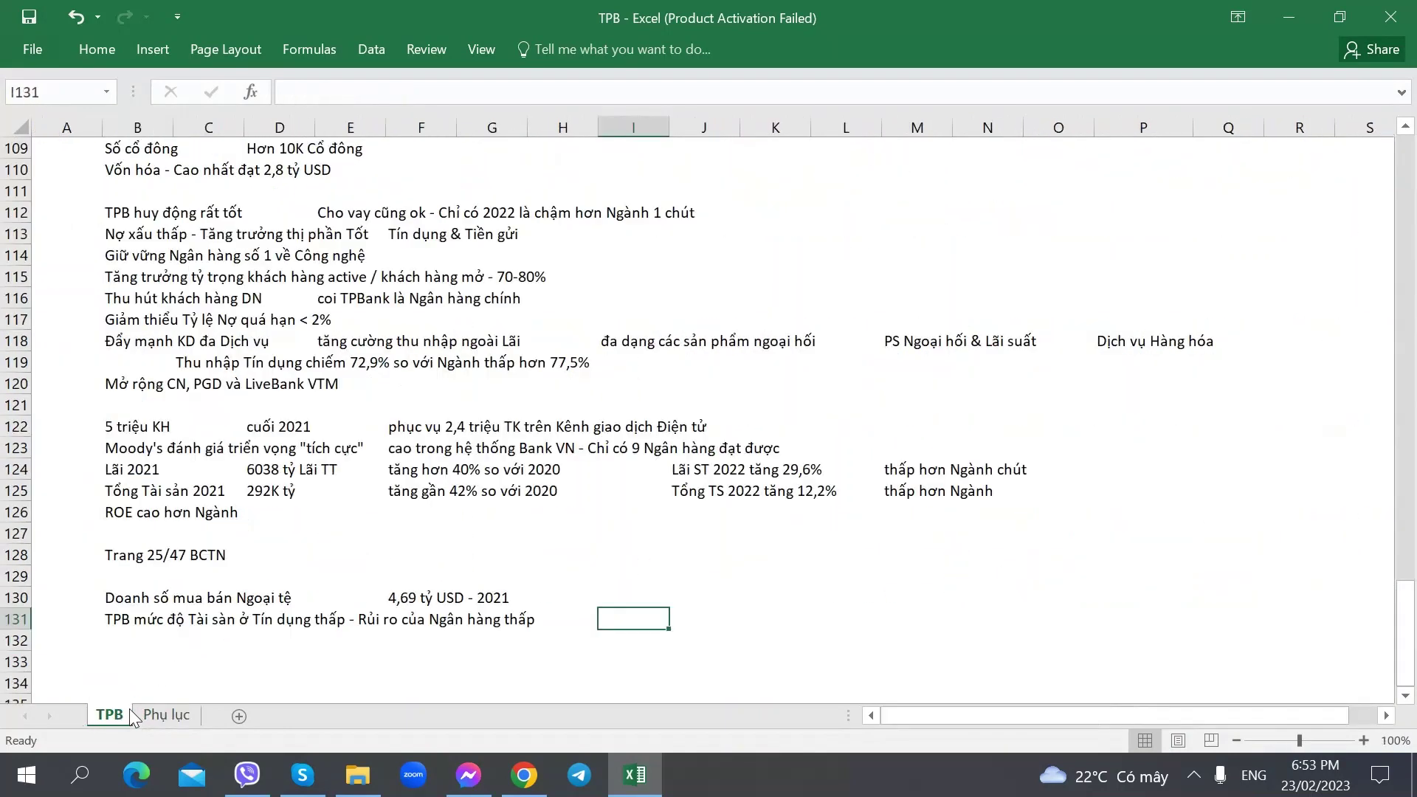
pyautogui.write('C')
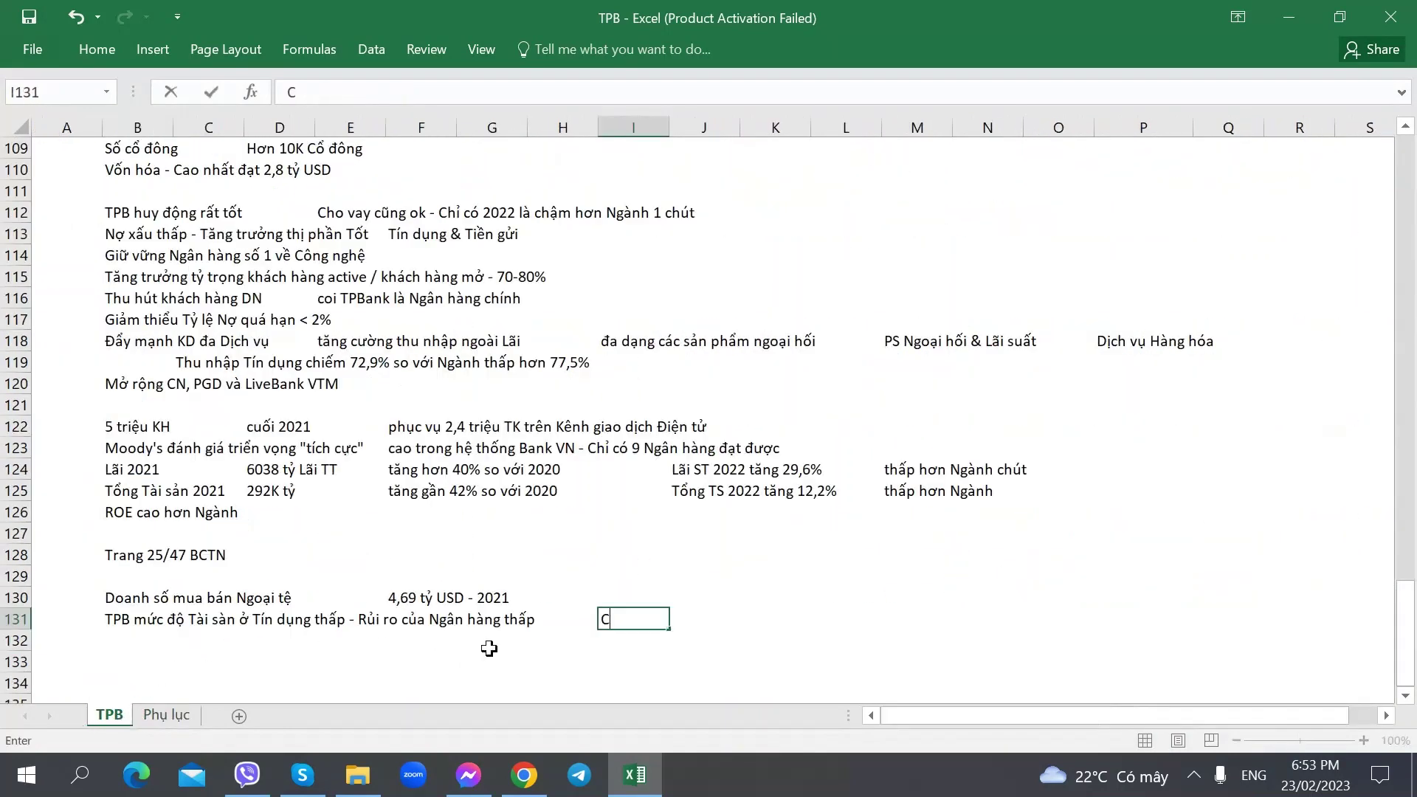
pyautogui.write('ó Trái phiếu')
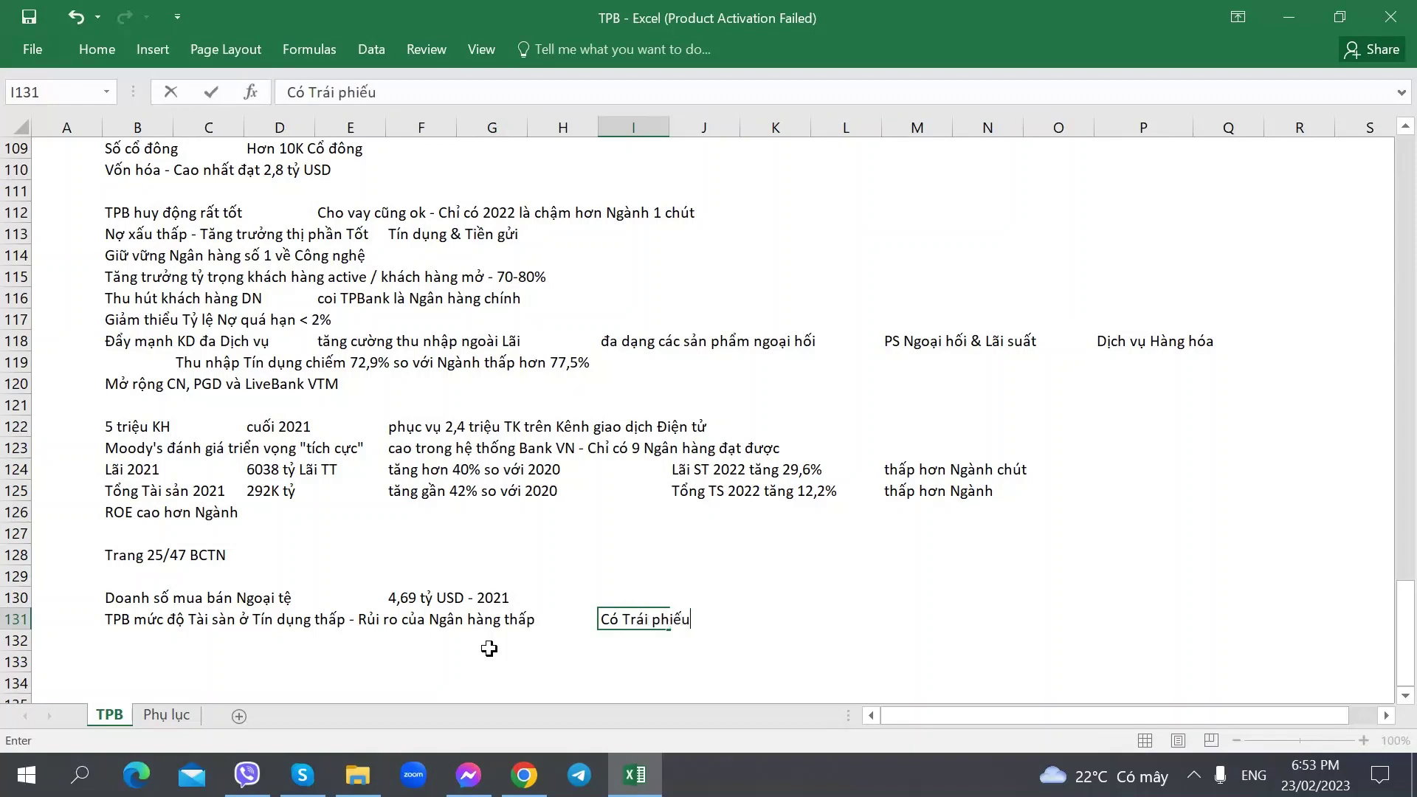
pyautogui.write(' Doanh nghiệp 21K /')
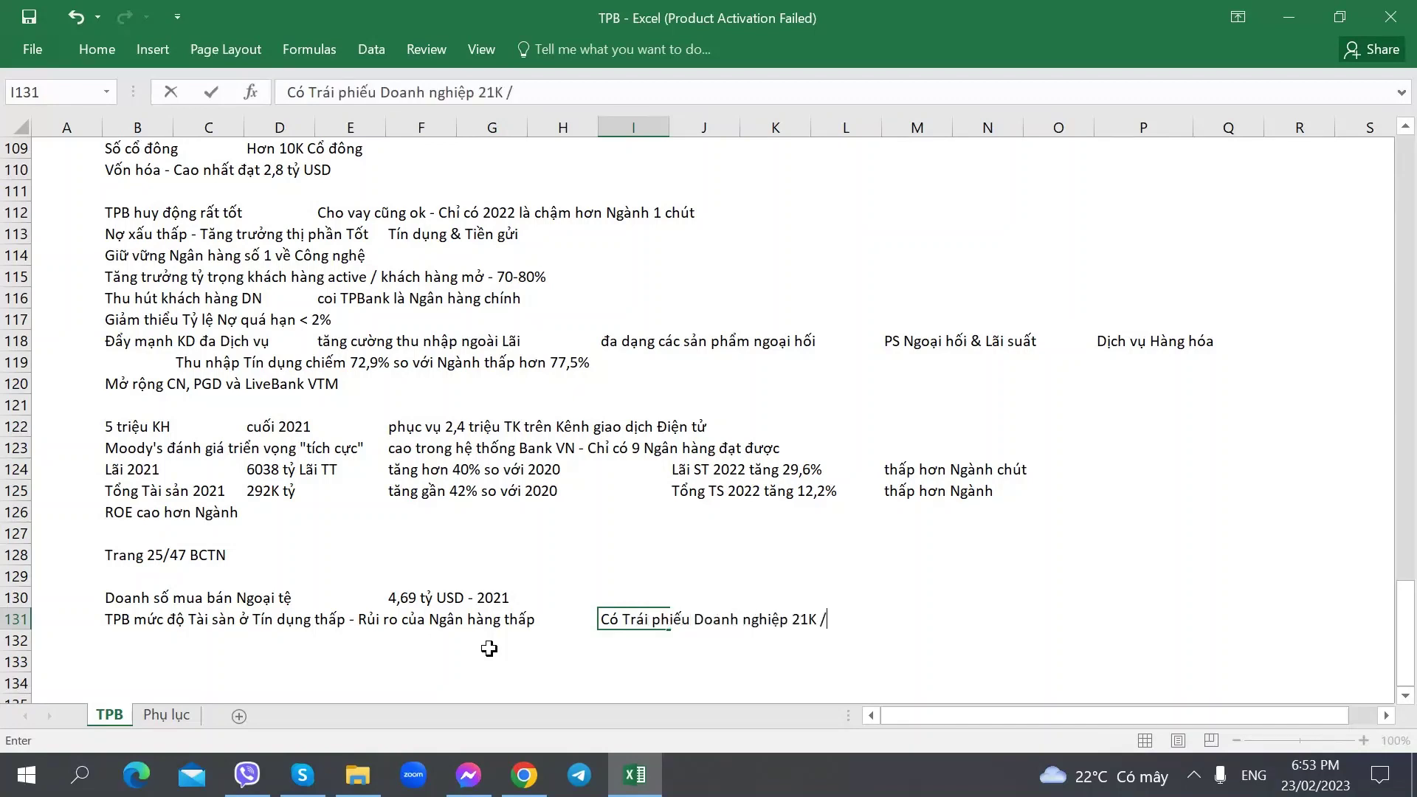
pyautogui.write('2022')
pyautogui.press('Right')
pyautogui.press('Right')
pyautogui.press('Right')
pyautogui.press('Right')
# Insert the unit "tỷ đồng" after 21K in the corporate bond note in I131
pyautogui.click(614, 619)
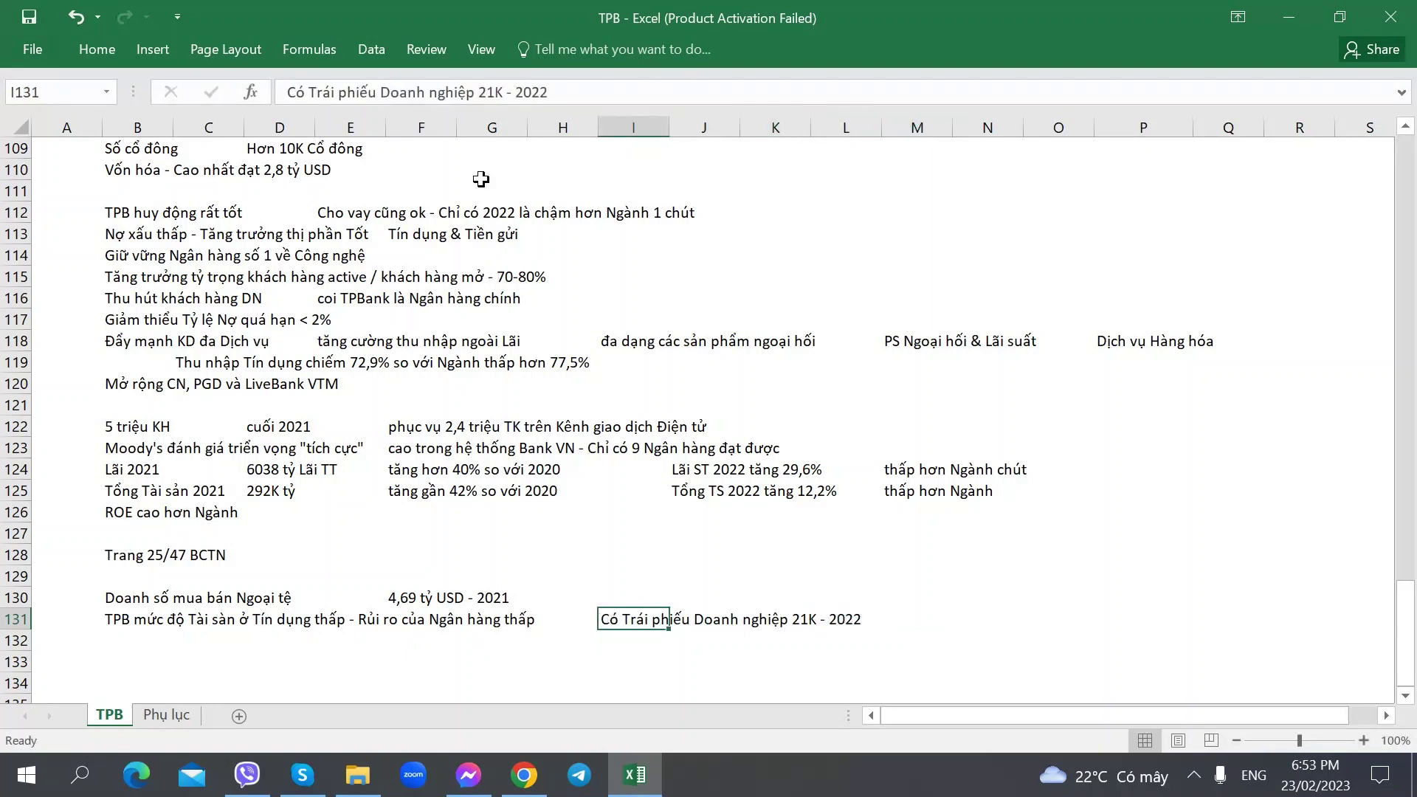
pyautogui.click(506, 92)
pyautogui.write('tỷ đồng')
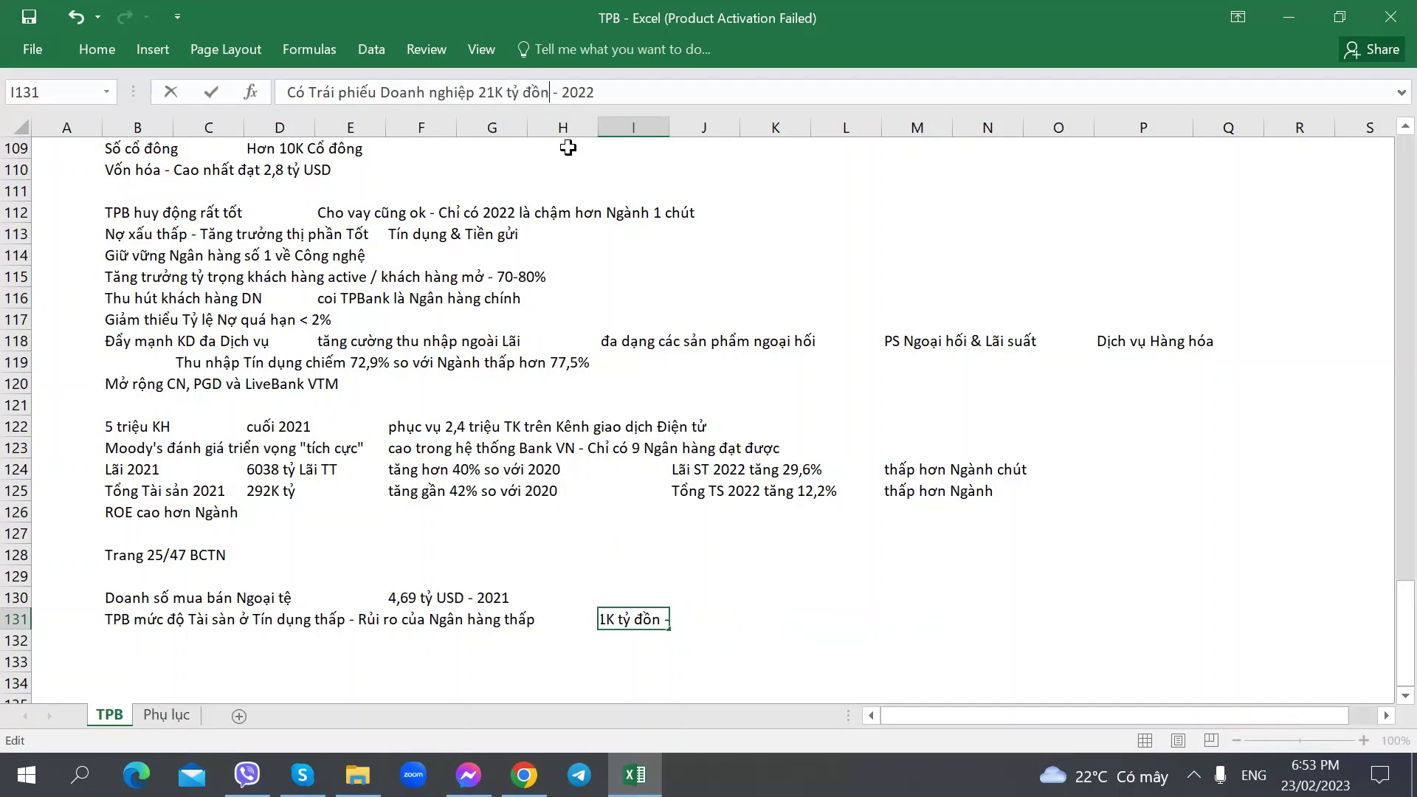
pyautogui.press('Return')
# Glance at the Phụ lục securities figures, and in Chrome read the annual report's section on investment, foreign exchange and gold trading
pyautogui.click(161, 717)
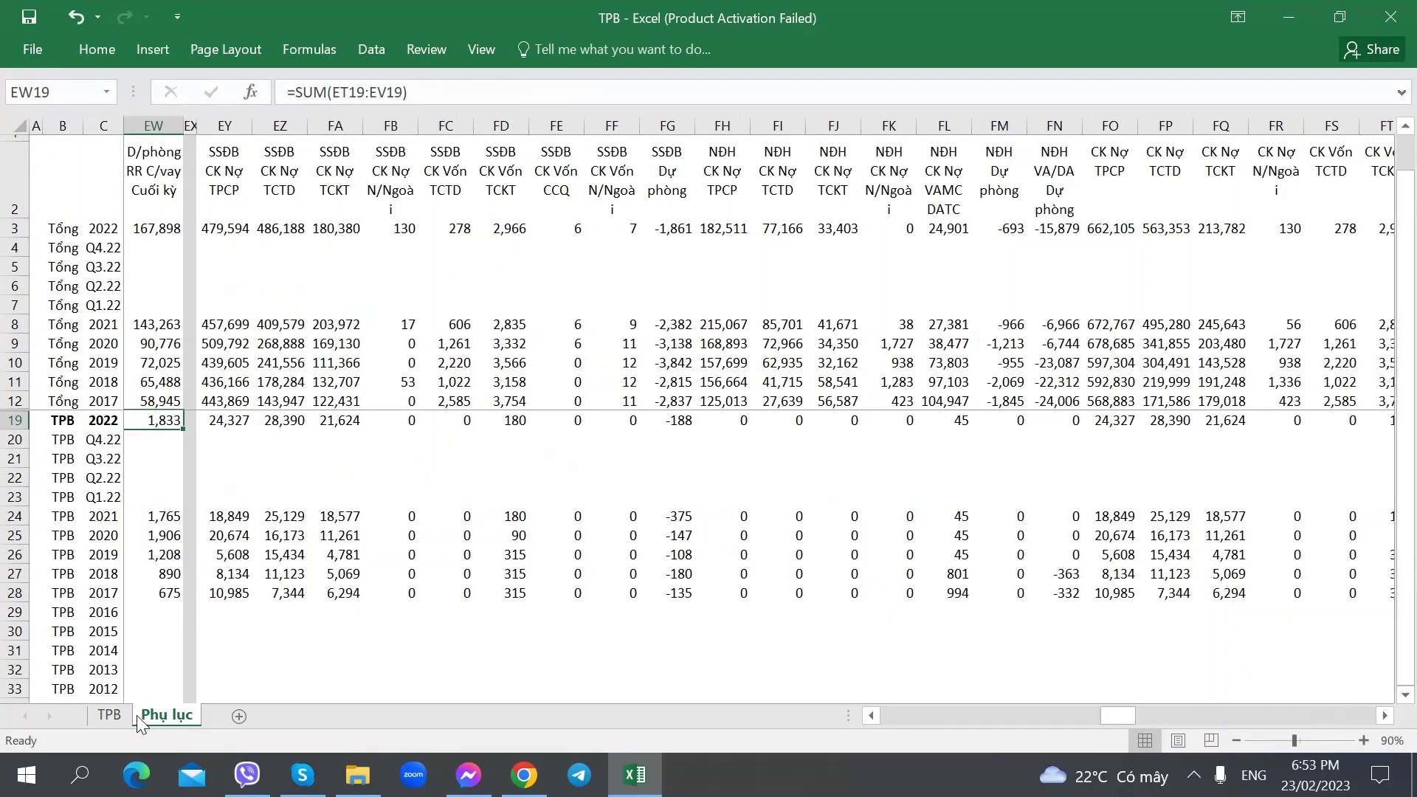
pyautogui.keyDown('ctrl'); pyautogui.scroll(-1, 615, 448); pyautogui.keyUp('ctrl')
pyautogui.click(126, 715)
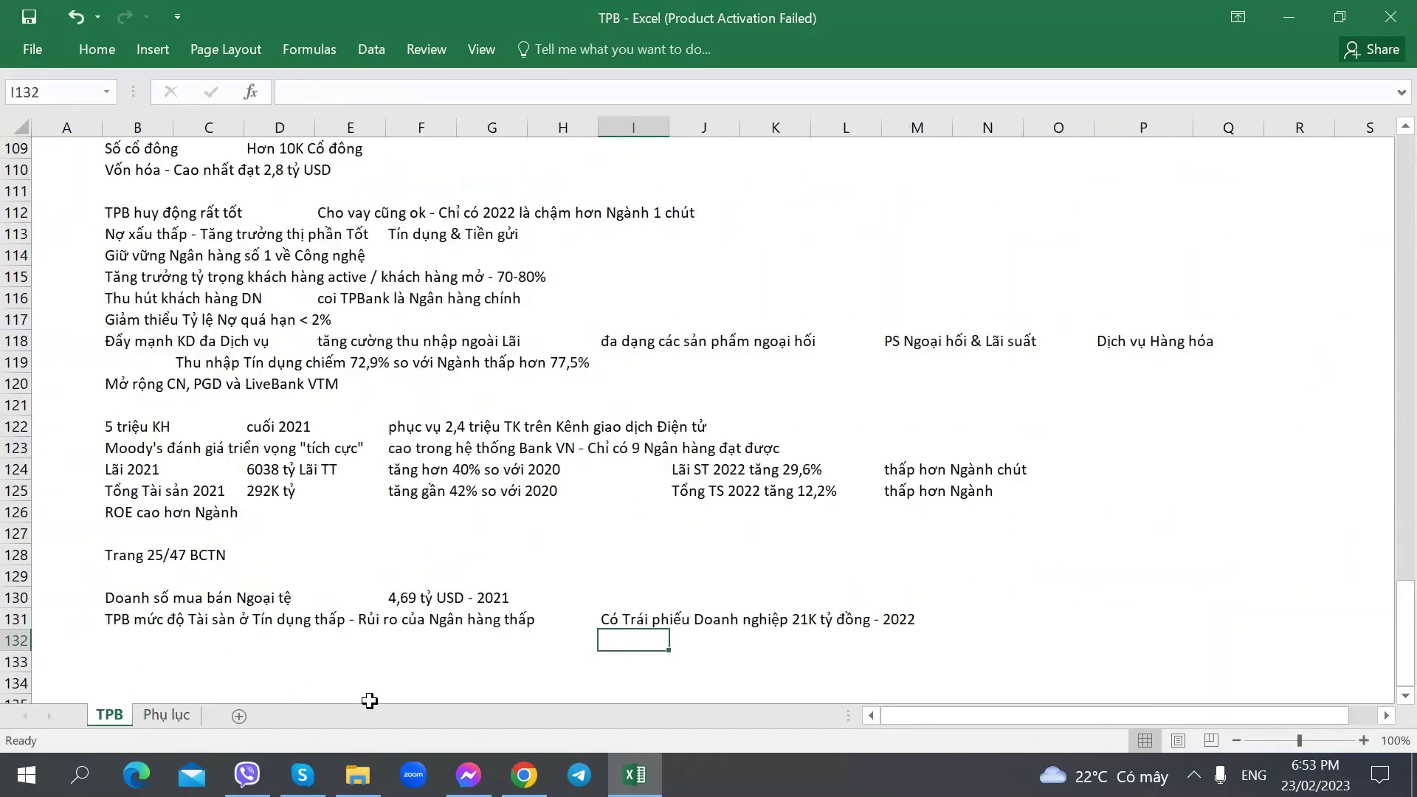
pyautogui.hotkey('alt', 'Tab')
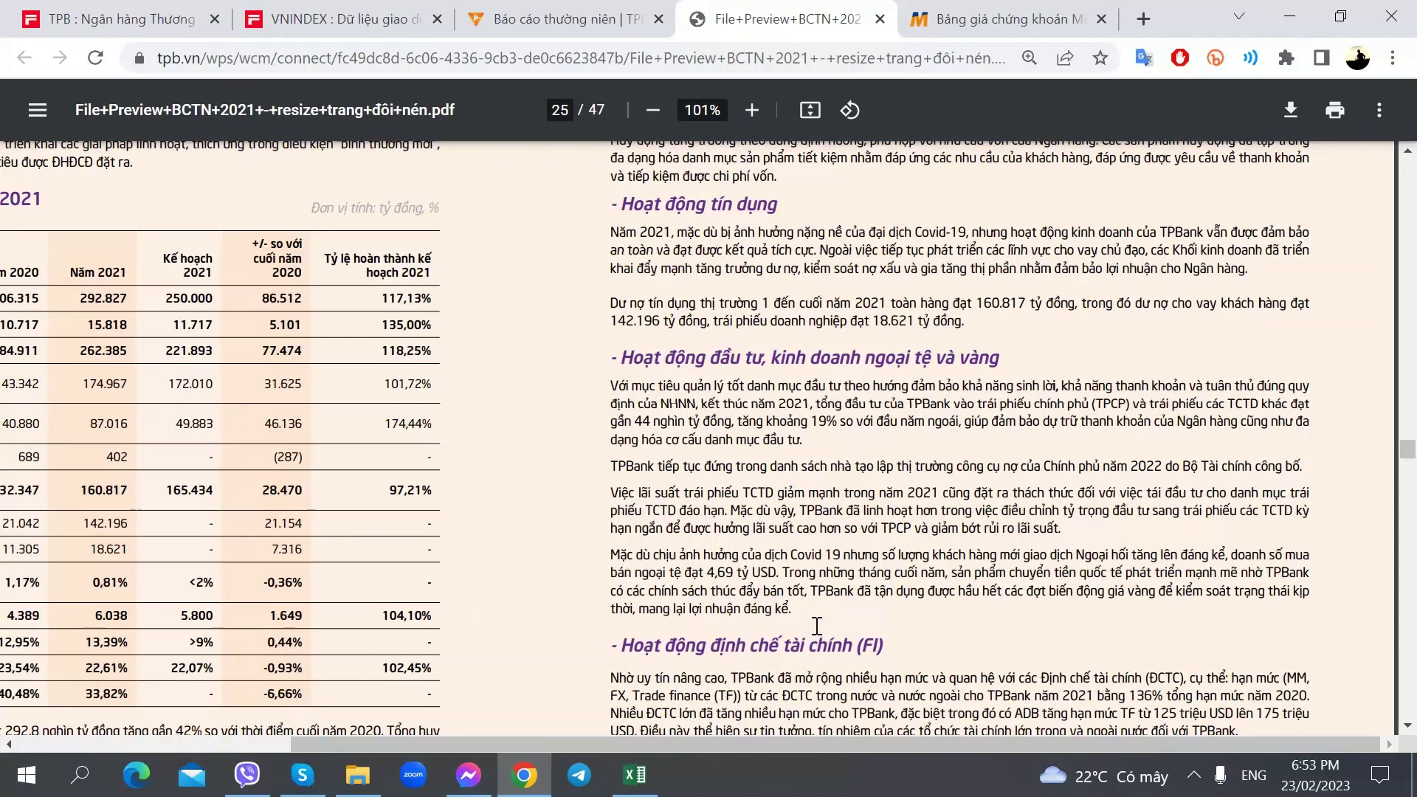
pyautogui.scroll(-2, 914, 503)
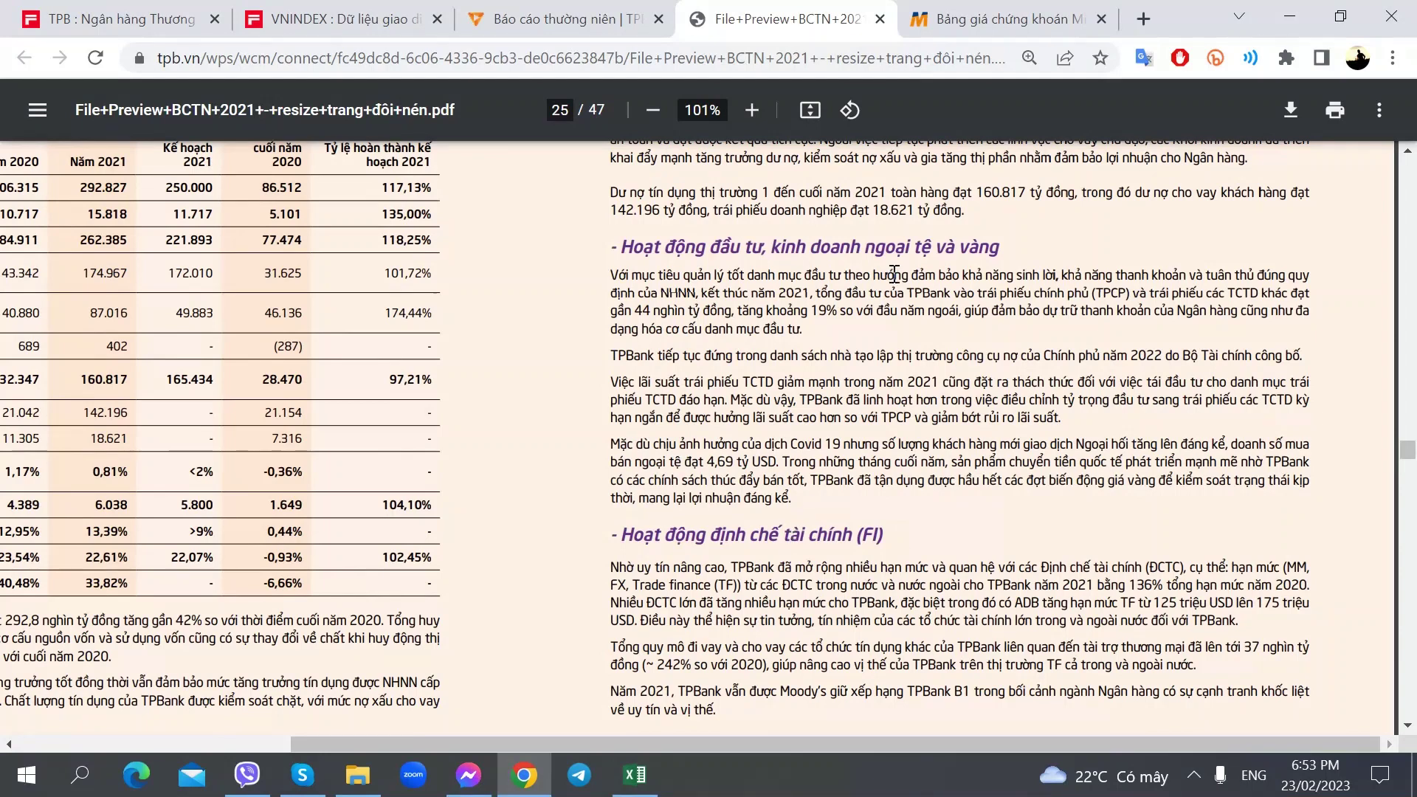
# Switch to Excel and follow TPB's Q3.22 row on the Phụ lục sheet from Tiền gửi NHNN to the quarterly non-credit income growth
pyautogui.click(628, 787)
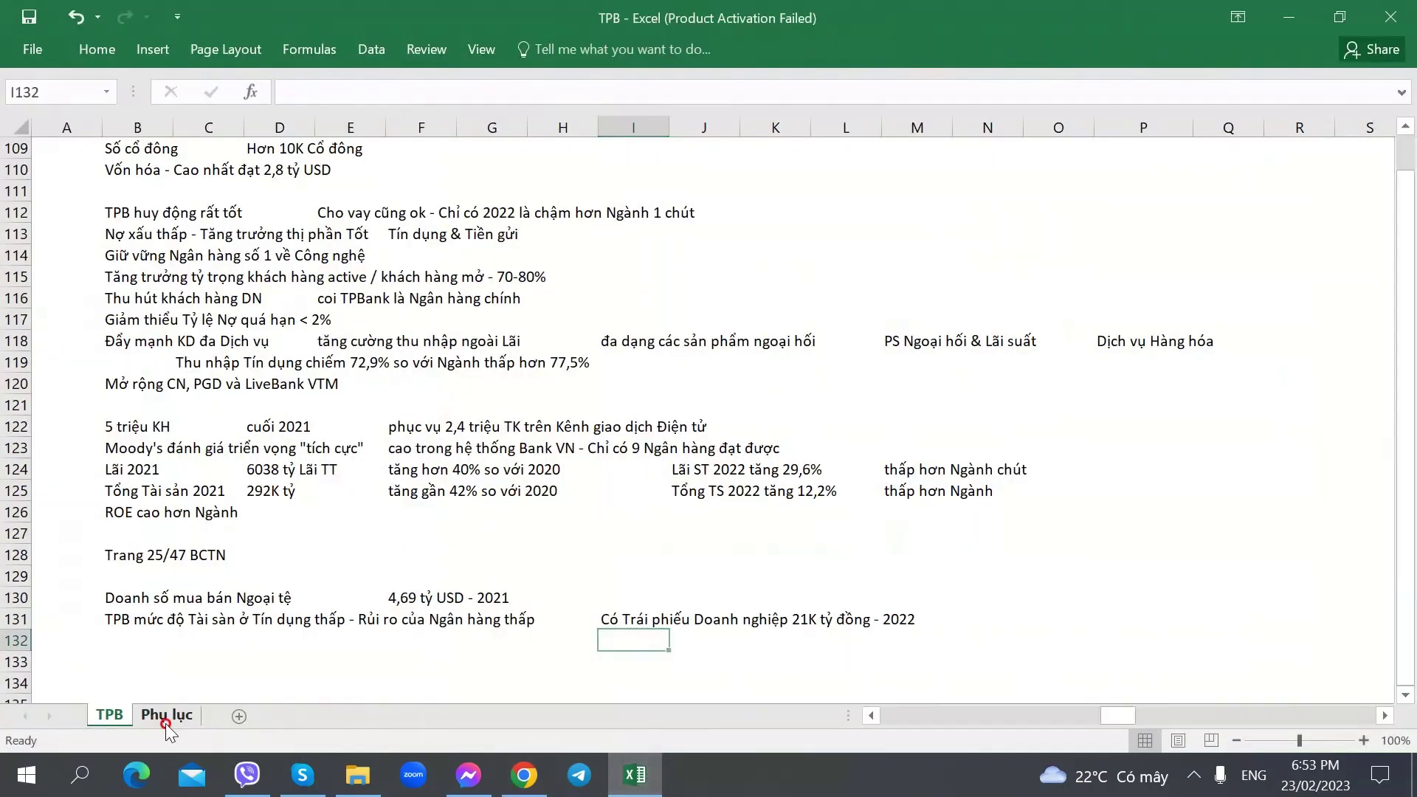
pyautogui.click(152, 714)
pyautogui.click(94, 451)
pyautogui.press('Right')
pyautogui.press('Right')
pyautogui.press('Right')
pyautogui.press('Right')
pyautogui.press('Right')
pyautogui.press('Right')
pyautogui.press('Right')
pyautogui.press('Right')
pyautogui.press('Right')
pyautogui.press('Right')
pyautogui.press('Right')
pyautogui.press('Right')
pyautogui.press('Right')
pyautogui.press('Right')
pyautogui.press('Right')
pyautogui.press('Right')
pyautogui.press('Right')
pyautogui.press('Right')
pyautogui.press('Right')
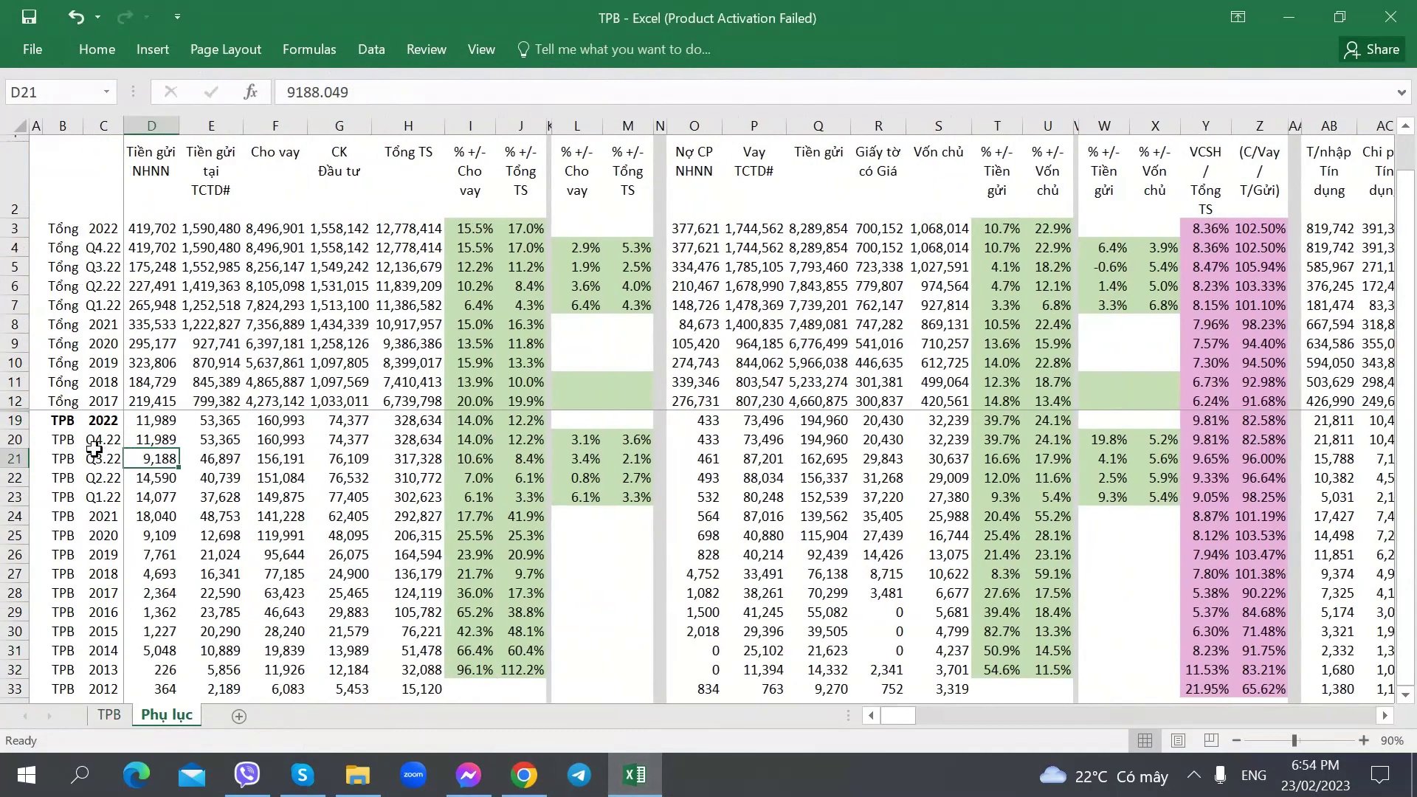
pyautogui.press('Right')
pyautogui.press('Right')
pyautogui.press('Right')
pyautogui.press('Right')
pyautogui.press('Right')
pyautogui.press('Right')
pyautogui.press('Right')
pyautogui.press('Right')
pyautogui.press('Right')
pyautogui.press('Right')
pyautogui.press('Right')
pyautogui.press('Right')
pyautogui.press('Right')
pyautogui.press('Right')
pyautogui.press('Right')
pyautogui.press('Right')
pyautogui.press('Right')
pyautogui.press('Right')
pyautogui.press('Right')
pyautogui.press('Right')
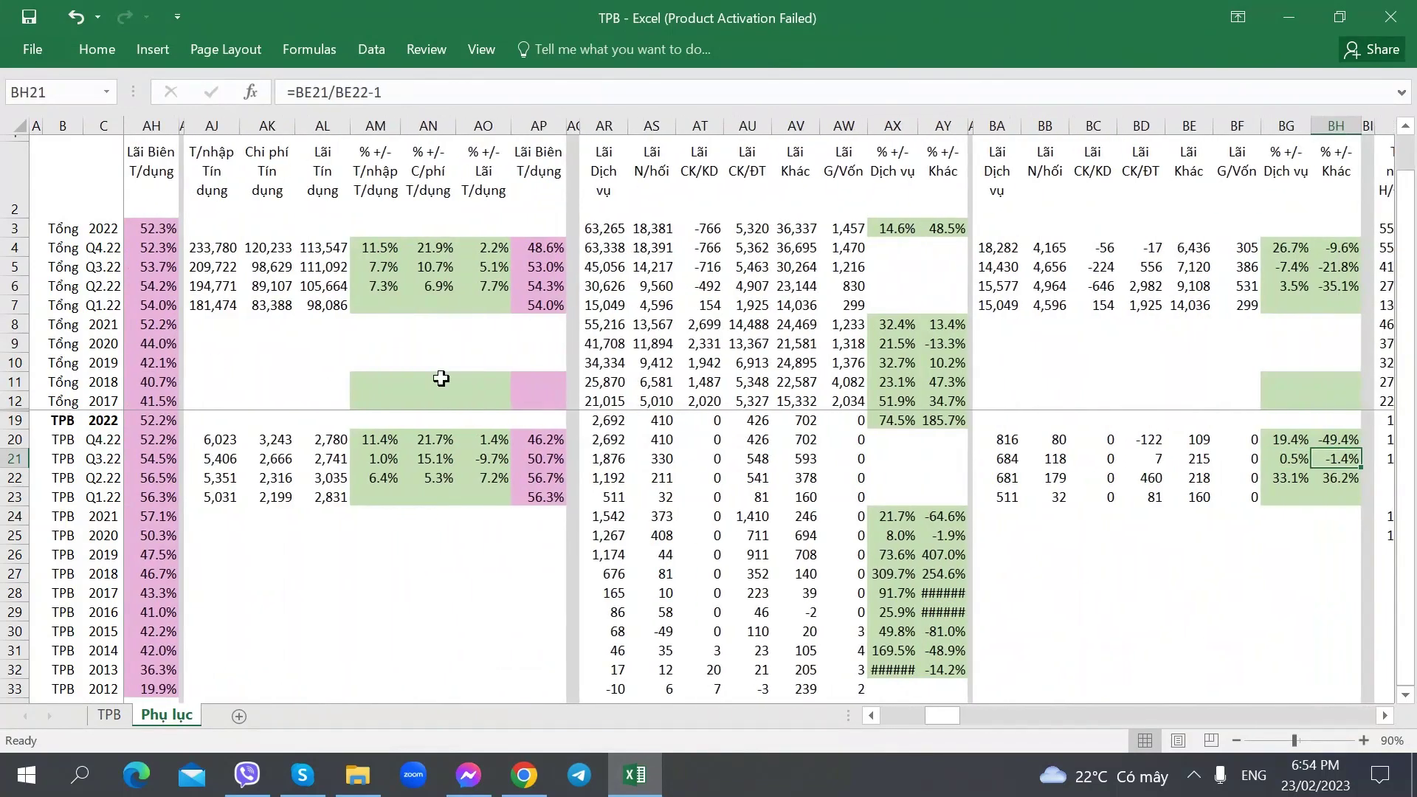
# Examine the sector's foreign exchange profit (Lãi N/hối) for 2022, 2021 and 2020
pyautogui.click(654, 229)
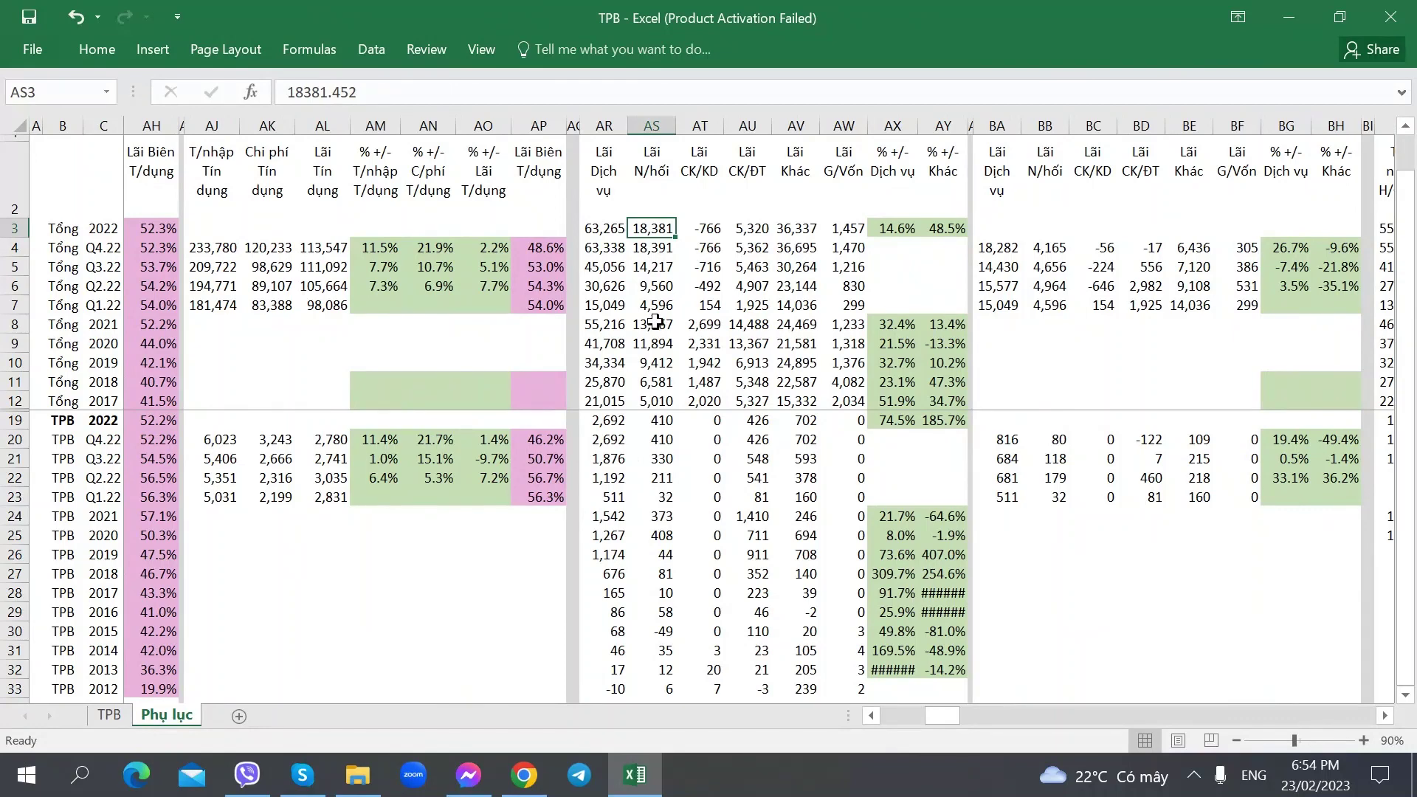
pyautogui.click(654, 325)
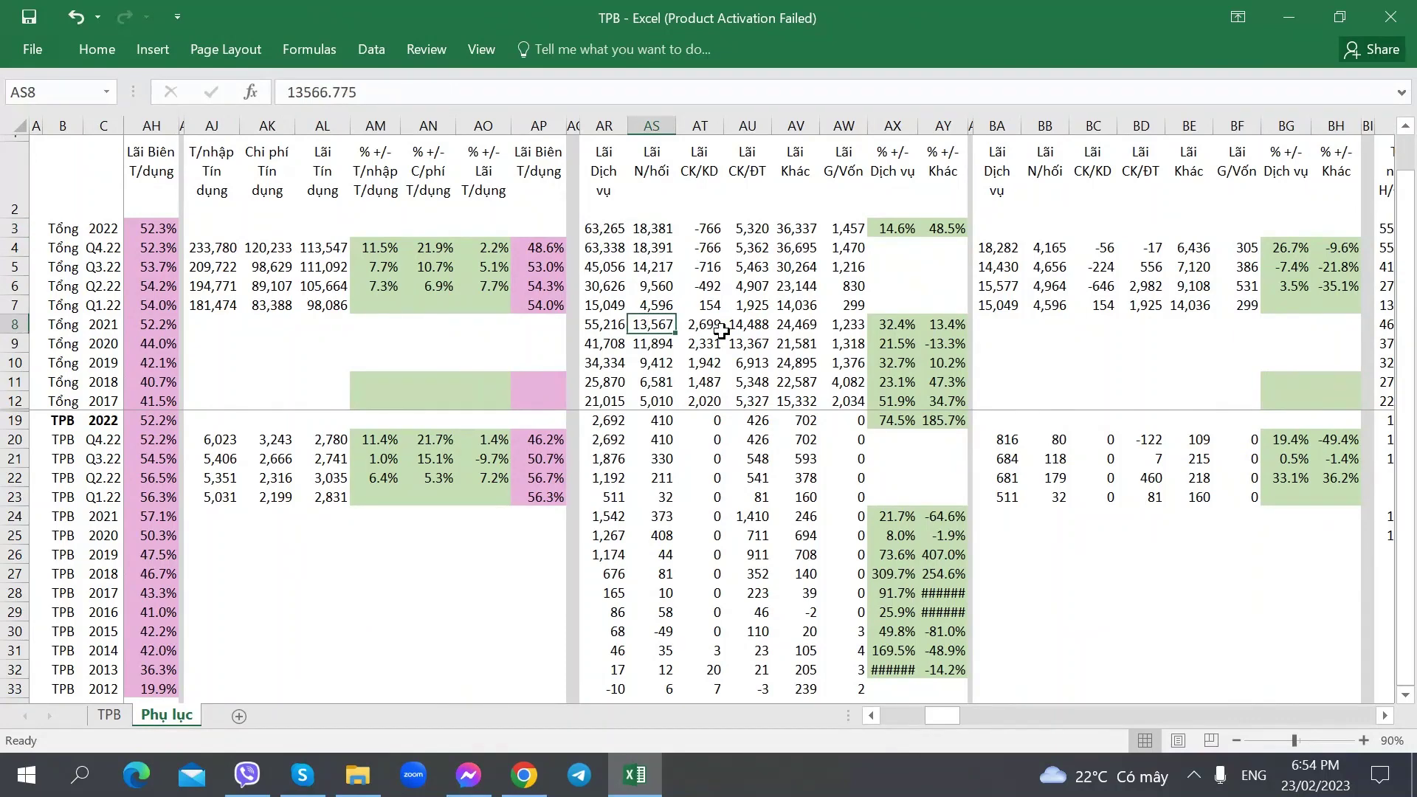
pyautogui.click(655, 344)
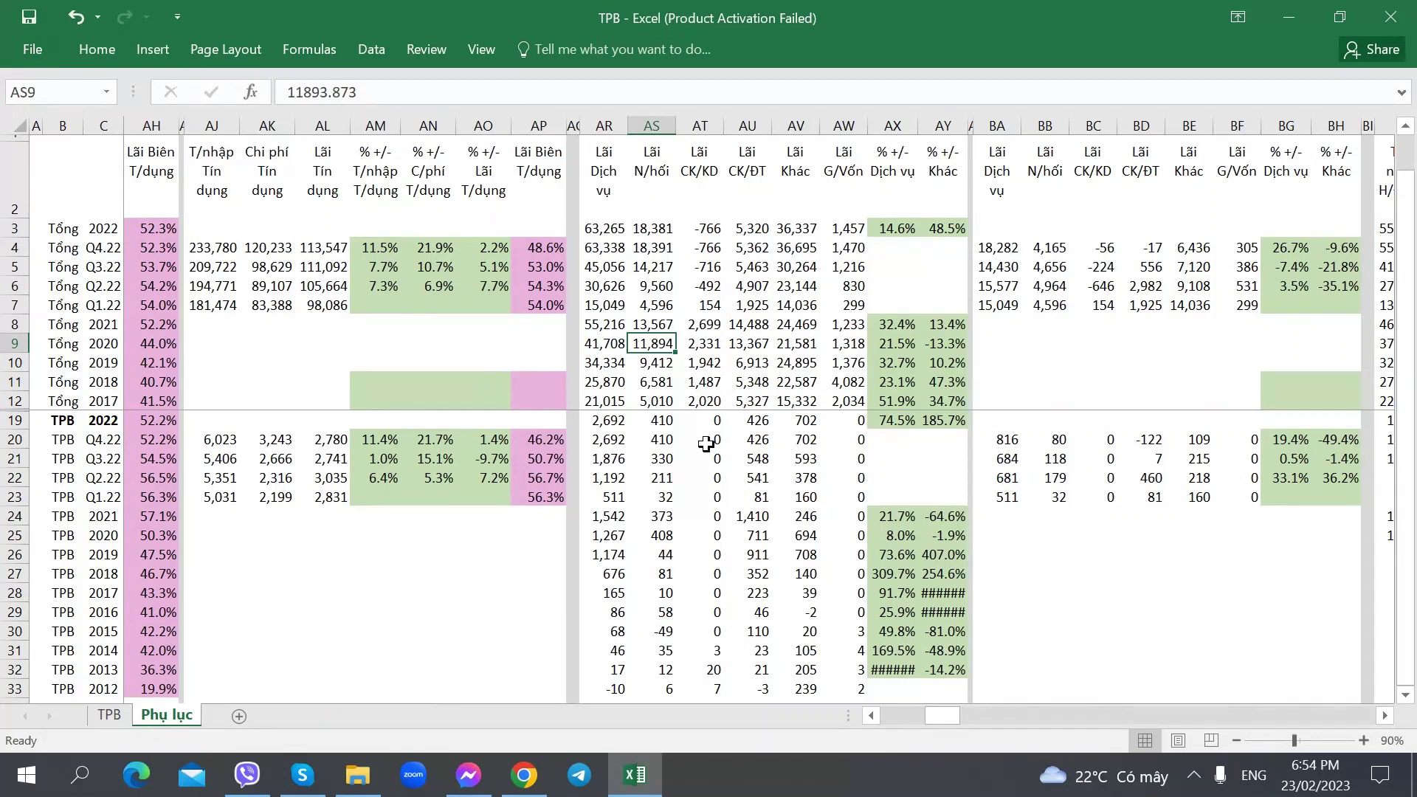
# Compare TPB's Lãi N/hối for Q4.22 and Q3.22 with its 2021 and 2020 figures
pyautogui.click(660, 445)
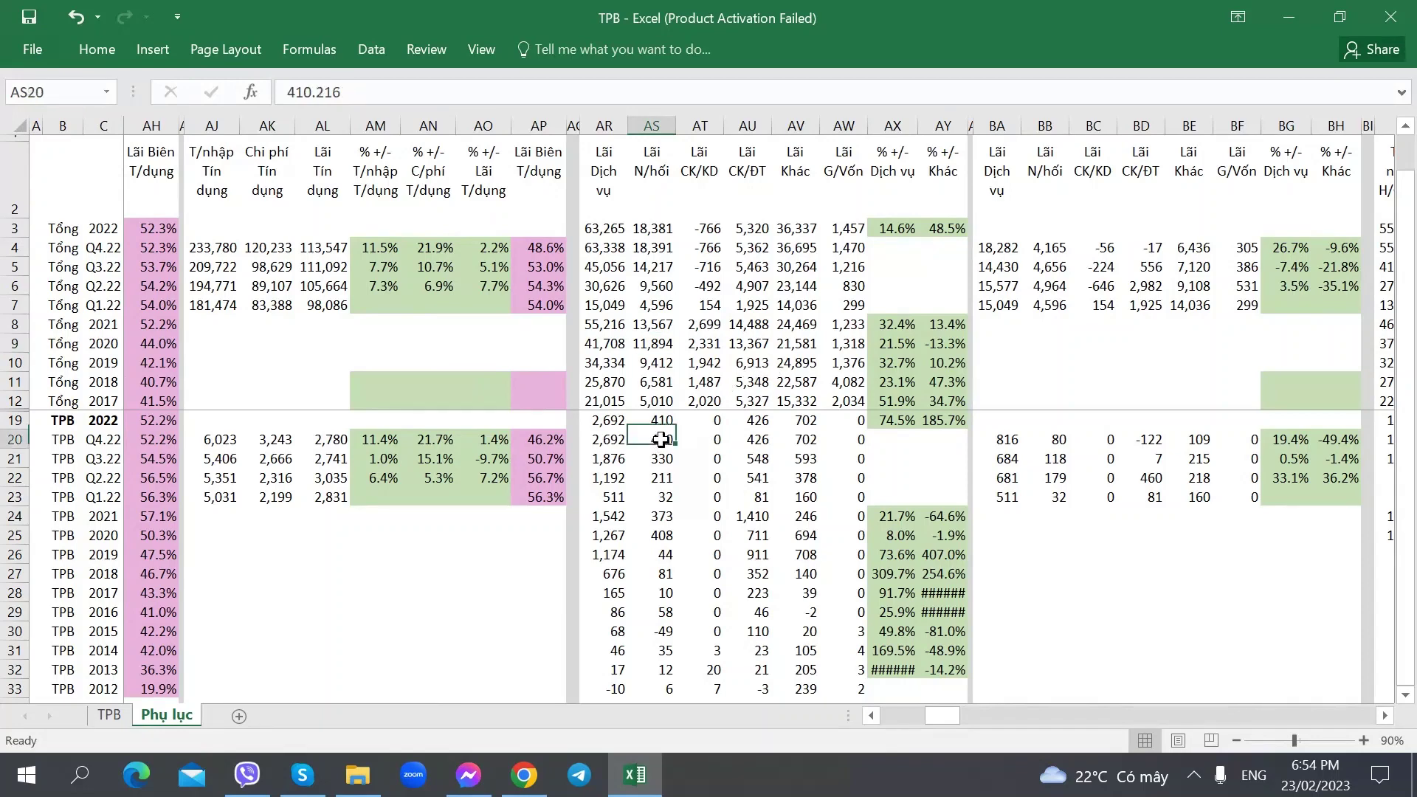
pyautogui.click(664, 521)
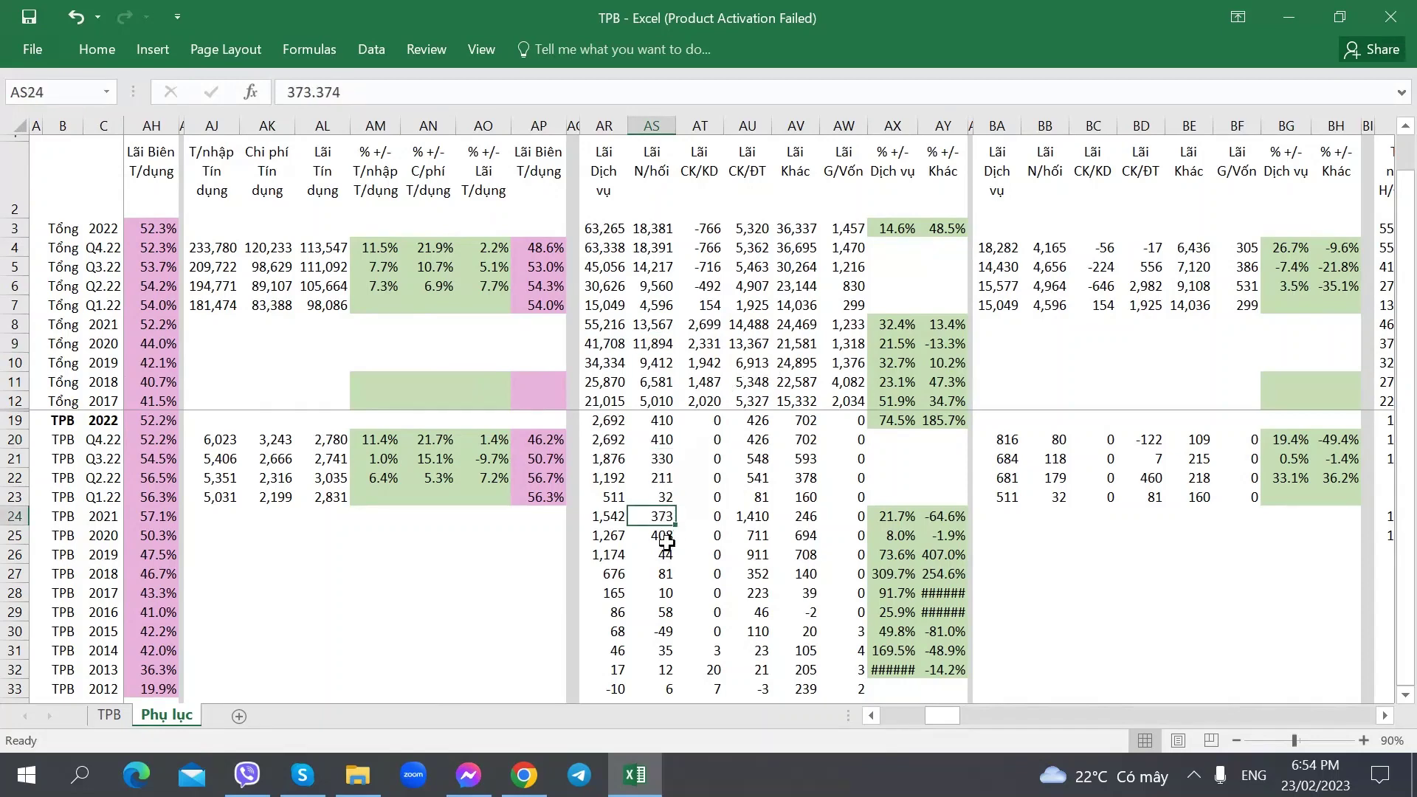
pyautogui.click(660, 440)
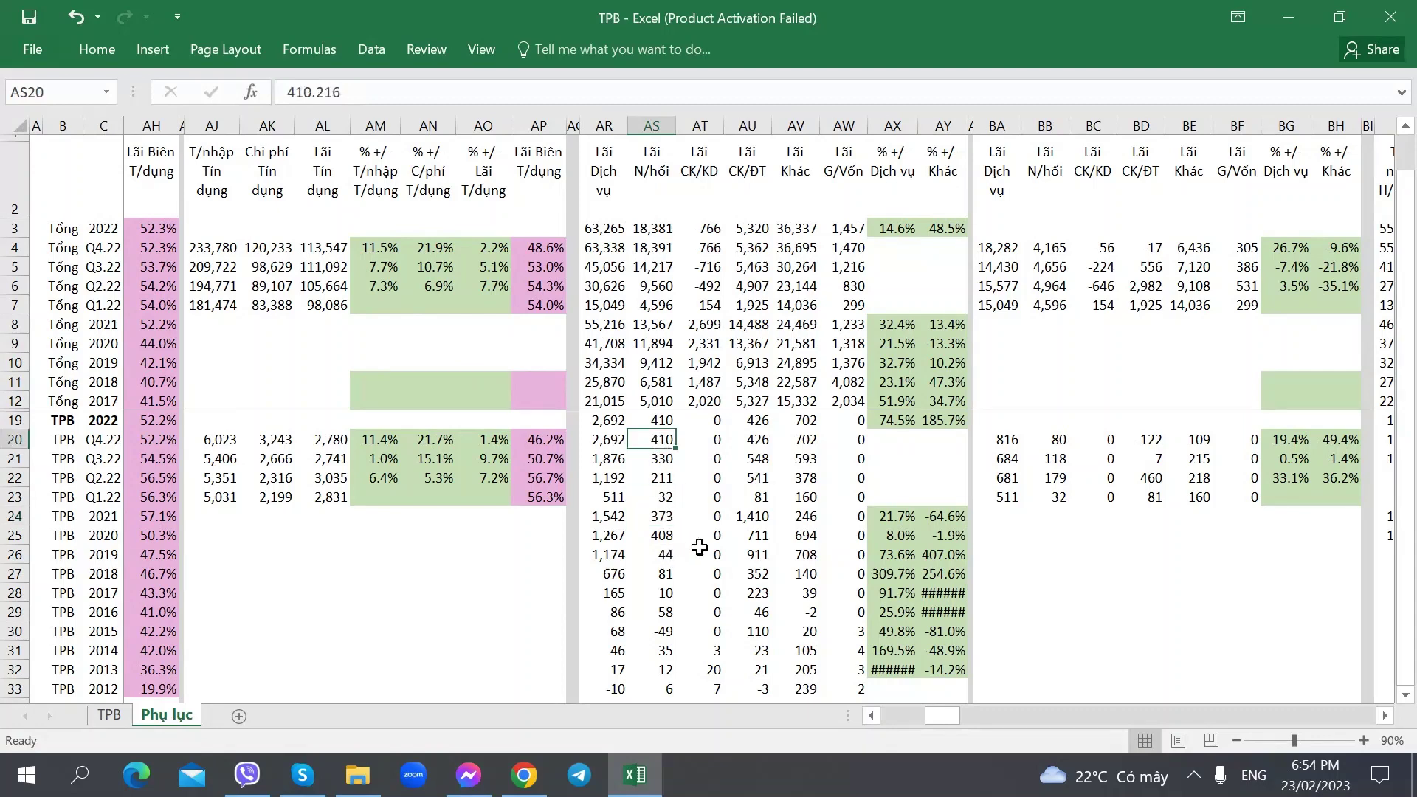
pyautogui.click(657, 534)
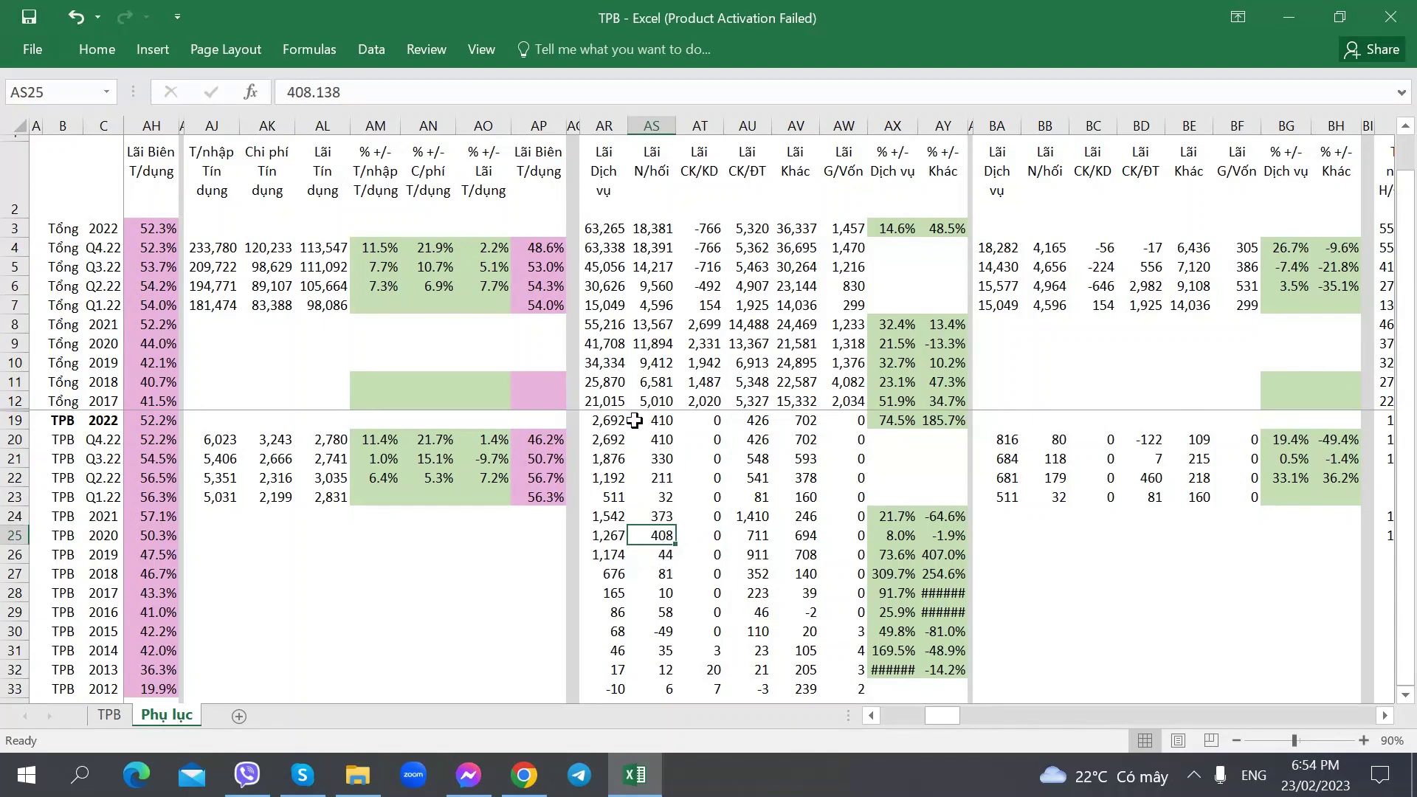
pyautogui.click(654, 454)
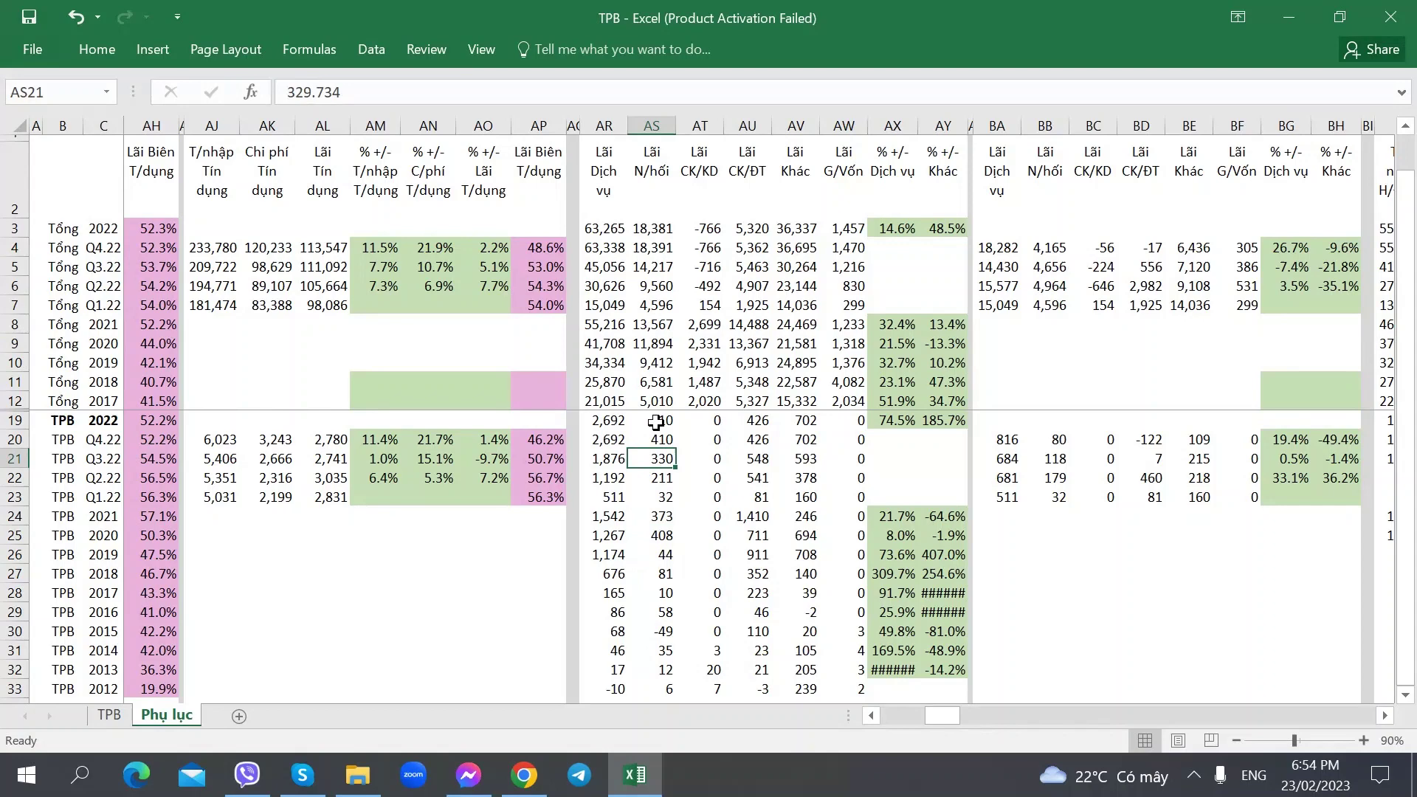
# Recheck the sector's Lãi N/hối for Q3.22, 2021 and Q4.22 against TPB's
pyautogui.click(649, 267)
pyautogui.click(652, 324)
pyautogui.click(650, 247)
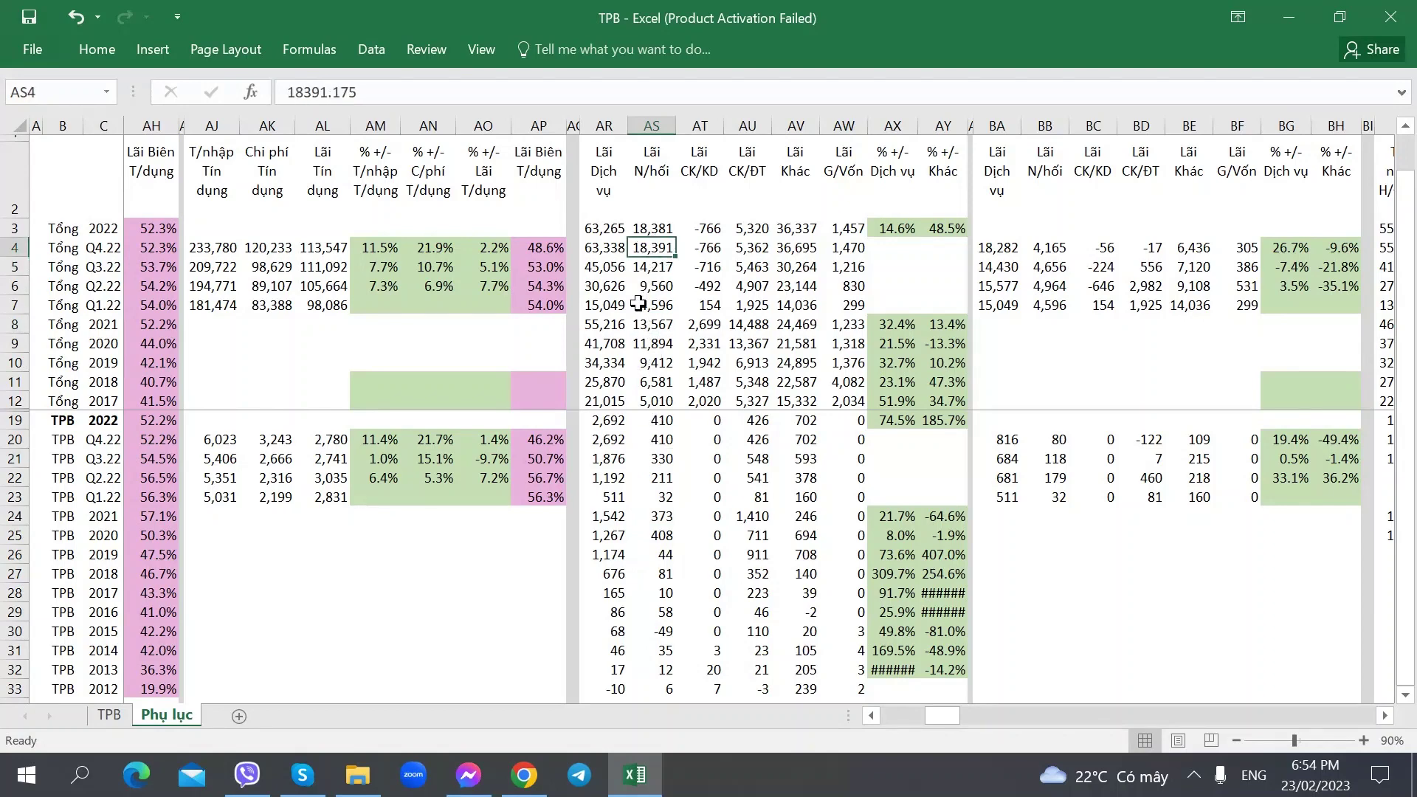
# Check TPB's Q3.22 figures from Lãi CK/KD to the growth columns, and go back to Lãi Khác
pyautogui.click(702, 453)
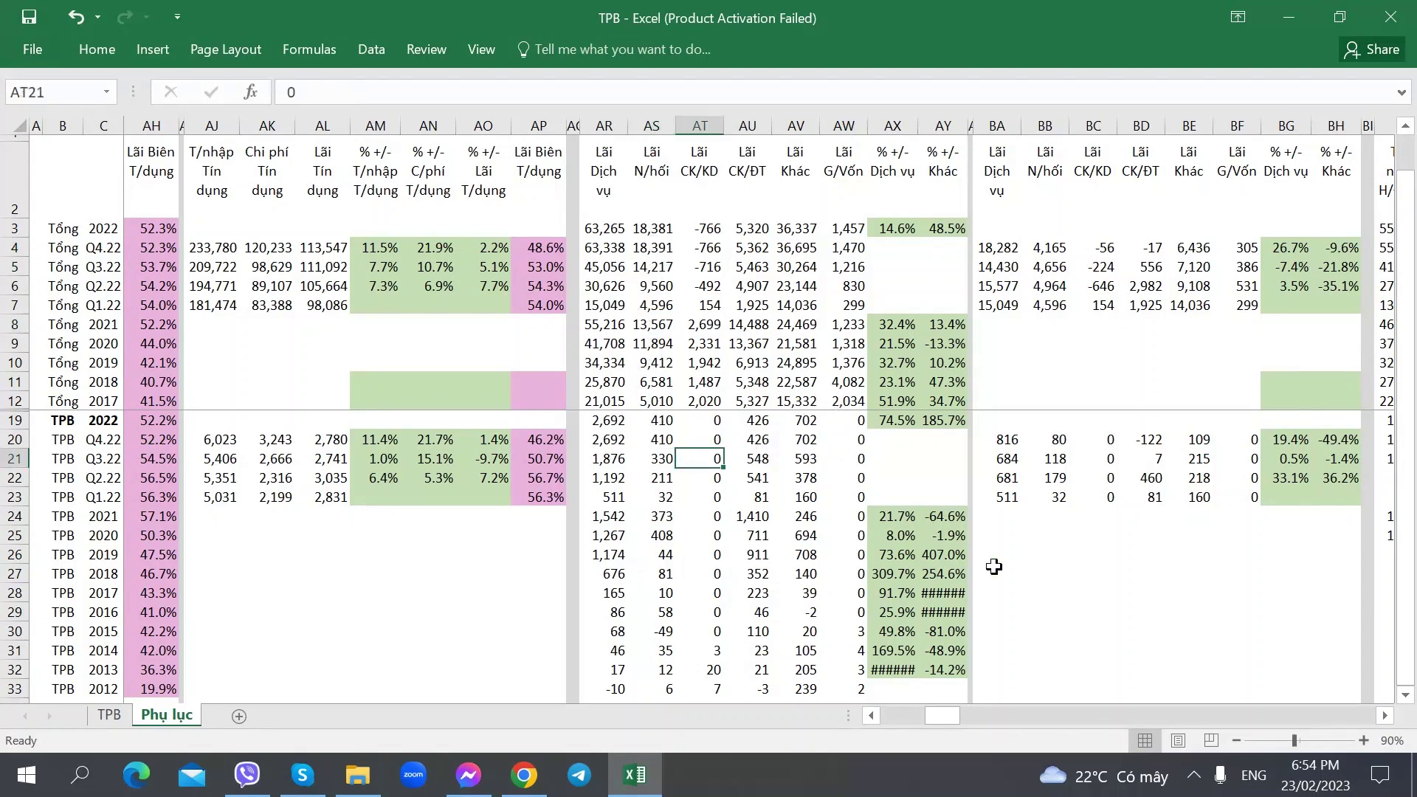
pyautogui.press('Right')
pyautogui.press('Right')
pyautogui.press('Right')
pyautogui.press('Right')
pyautogui.press('Right')
pyautogui.press('Right')
pyautogui.press('Left')
pyautogui.press('Left')
pyautogui.press('Left')
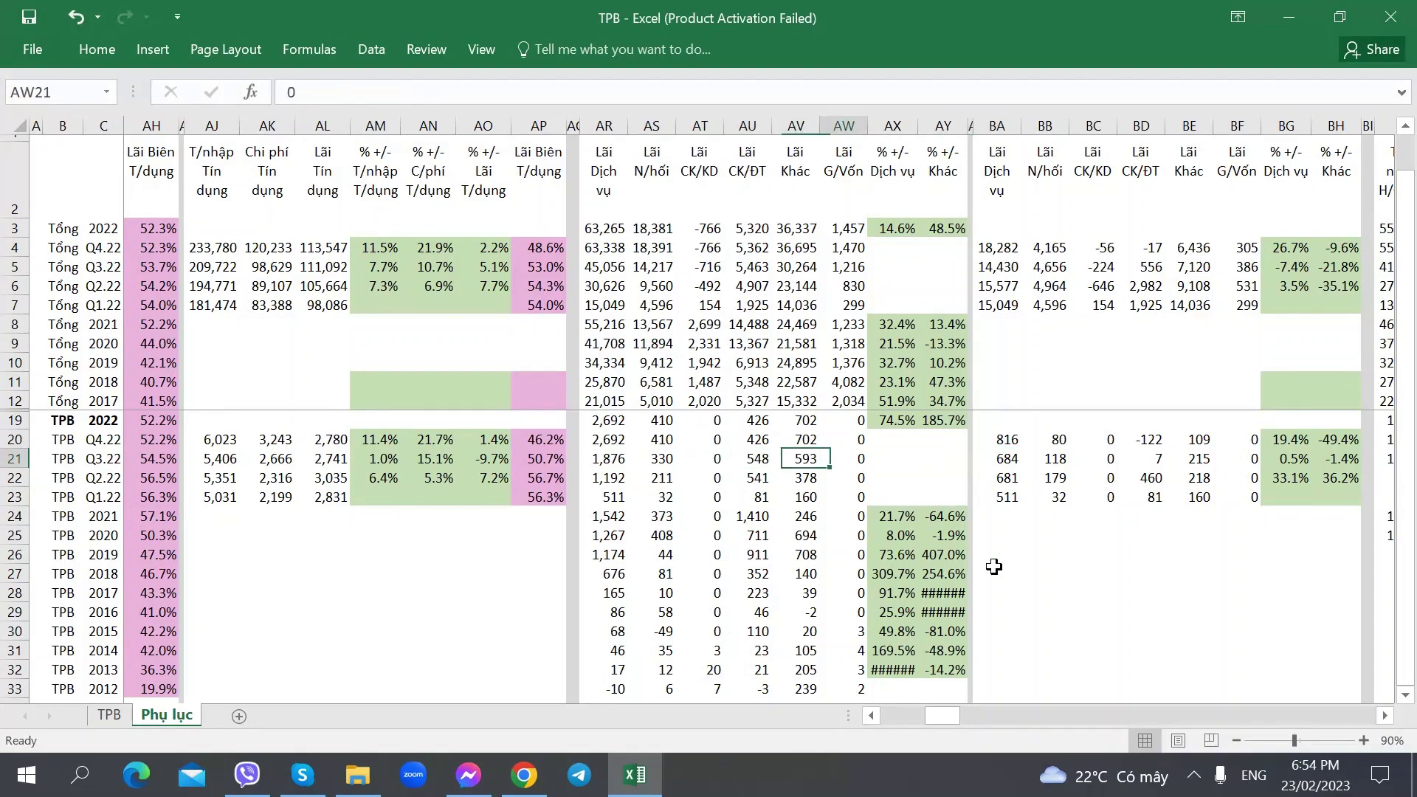
# Follow TPB's Q3.22 row to the operating income and net profit growth columns, and go back to the Q4.22 Tỷ trọng TD / TN HĐ ratio
pyautogui.press('Right')
pyautogui.press('Right')
pyautogui.press('Right')
pyautogui.press('Right')
pyautogui.press('Right')
pyautogui.press('Right')
pyautogui.press('Right')
pyautogui.press('Right')
pyautogui.press('Right')
pyautogui.press('Right')
pyautogui.press('Right')
pyautogui.press('Right')
pyautogui.press('Right')
pyautogui.press('Right')
pyautogui.press('Right')
pyautogui.press('Right')
pyautogui.press('Right')
pyautogui.press('Right')
pyautogui.press('Right')
pyautogui.press('Right')
pyautogui.press('Up')
pyautogui.press('Left')
pyautogui.press('Left')
pyautogui.press('Left')
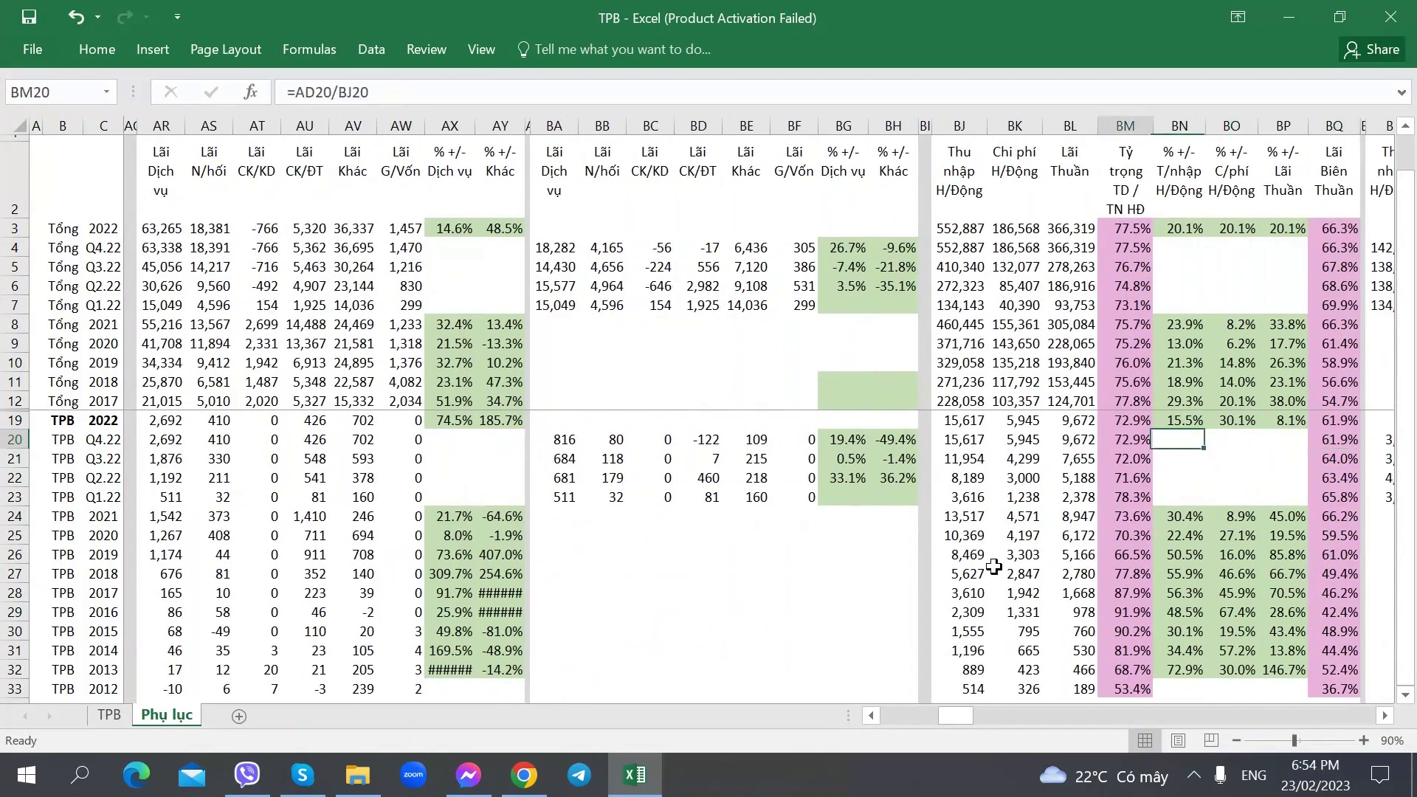
# Look back along TPB's Q4.22 row to the quarterly non-credit gains, and go on to the quarterly operating income and Tỷ trọng TD / TN HĐ
pyautogui.press('Left')
pyautogui.press('Left')
pyautogui.press('Left')
pyautogui.press('Left')
pyautogui.press('Left')
pyautogui.press('Left')
pyautogui.press('Left')
pyautogui.press('Right')
pyautogui.press('Right')
pyautogui.press('Right')
pyautogui.press('Right')
pyautogui.press('Right')
pyautogui.press('Right')
pyautogui.press('Right')
pyautogui.press('Right')
pyautogui.press('Right')
pyautogui.press('Right')
pyautogui.press('Right')
pyautogui.press('Right')
pyautogui.press('Right')
pyautogui.press('Right')
pyautogui.press('Right')
pyautogui.press('Right')
pyautogui.press('Right')
pyautogui.press('Right')
pyautogui.press('Right')
pyautogui.press('Right')
pyautogui.press('Right')
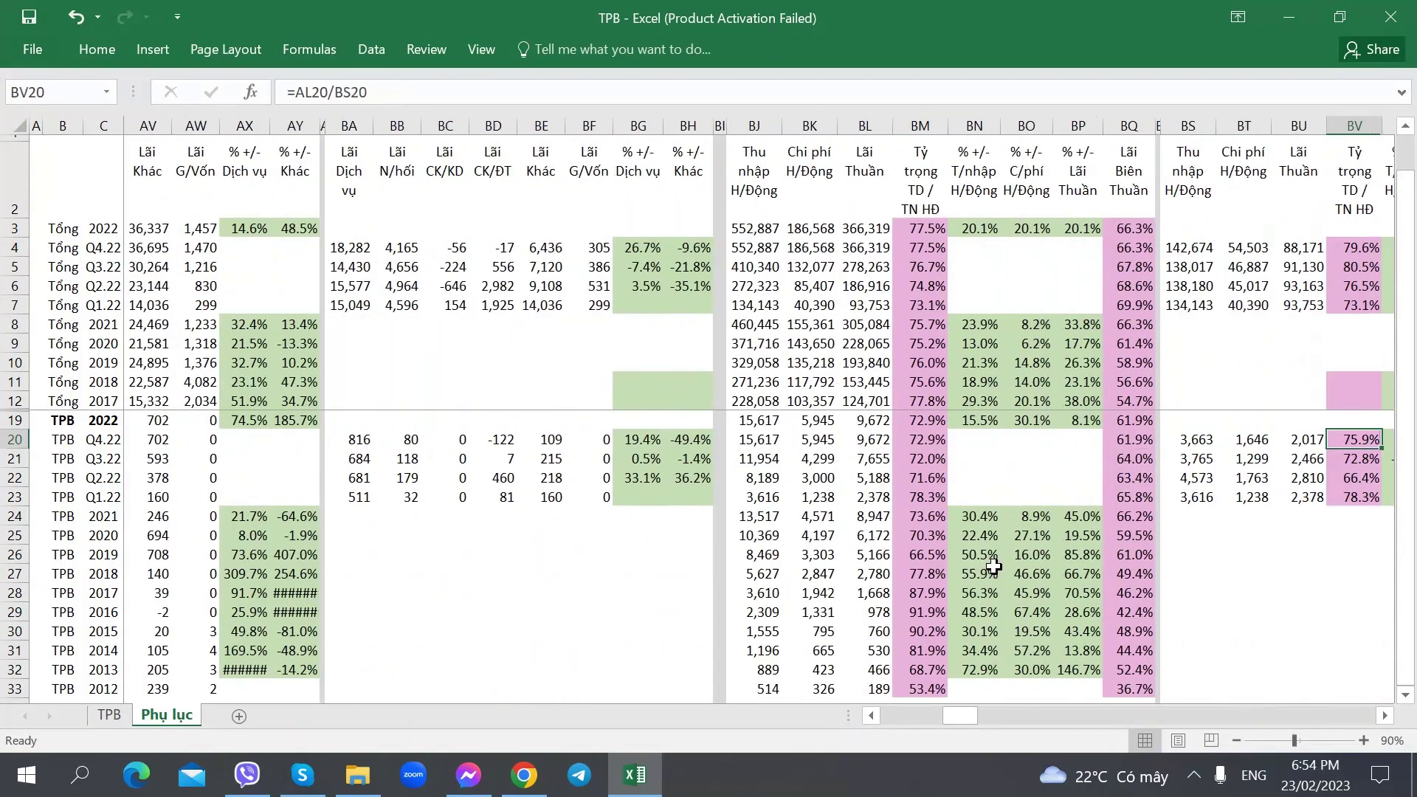
# Follow TPB's Q4.22 row from the quarterly Tỷ trọng TD / TN HĐ ratio through the growth columns to Chi phí D/Phòng
pyautogui.press('Left')
pyautogui.press('Left')
pyautogui.press('Left')
pyautogui.press('Left')
pyautogui.press('Left')
pyautogui.press('Left')
pyautogui.press('Left')
pyautogui.press('Left')
pyautogui.press('Left')
pyautogui.press('Left')
pyautogui.press('Left')
pyautogui.press('Left')
pyautogui.press('Left')
pyautogui.press('Left')
pyautogui.press('Left')
pyautogui.press('Left')
pyautogui.press('Left')
pyautogui.press('Left')
pyautogui.press('Left')
pyautogui.press('Left')
pyautogui.press('Left')
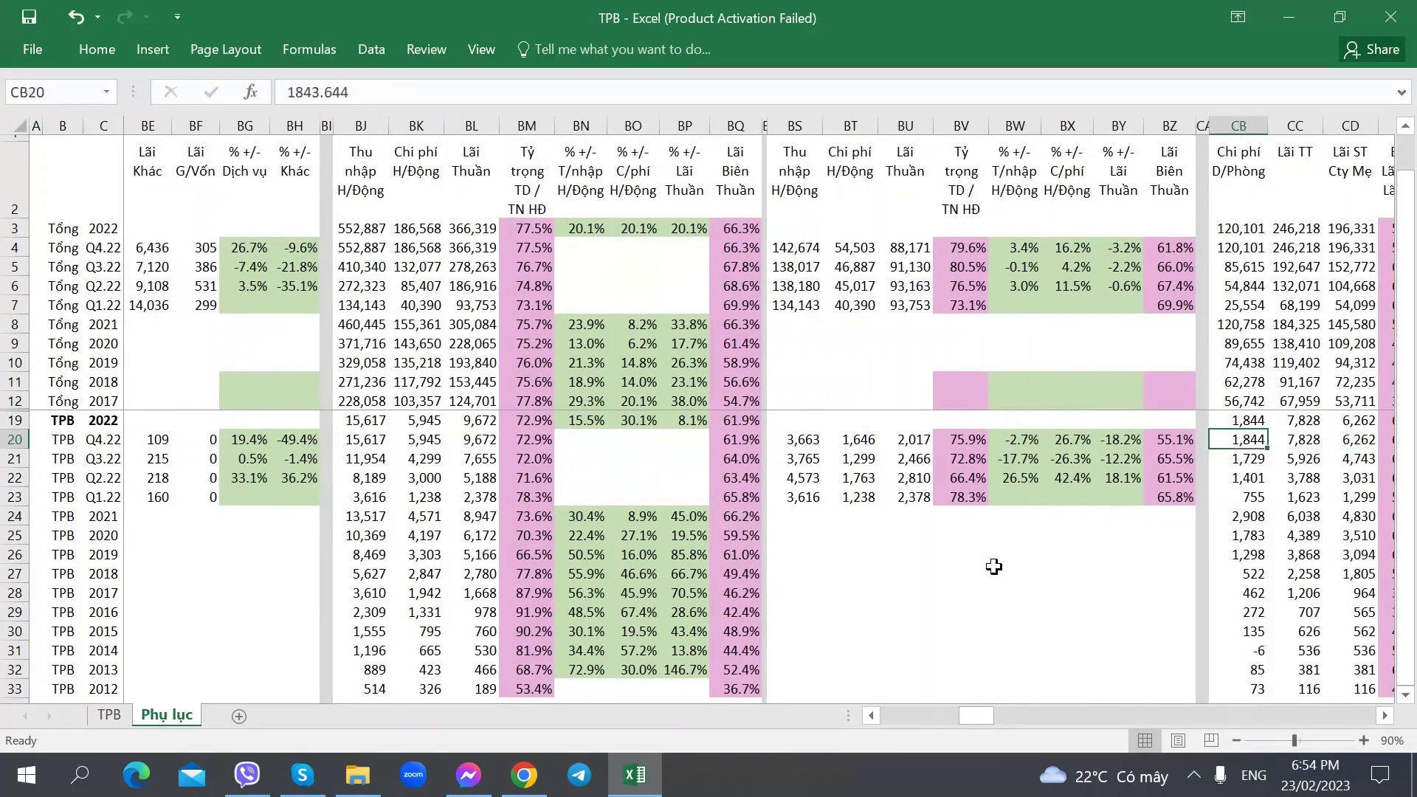
# Look back along TPB's Q4.22 row to the quarterly growth in credit income, % +/- T/nhập T/dụng
pyautogui.press('Left')
pyautogui.press('Left')
pyautogui.press('Left')
pyautogui.press('Left')
pyautogui.press('Left')
pyautogui.press('Left')
pyautogui.press('Left')
pyautogui.press('Left')
pyautogui.press('Left')
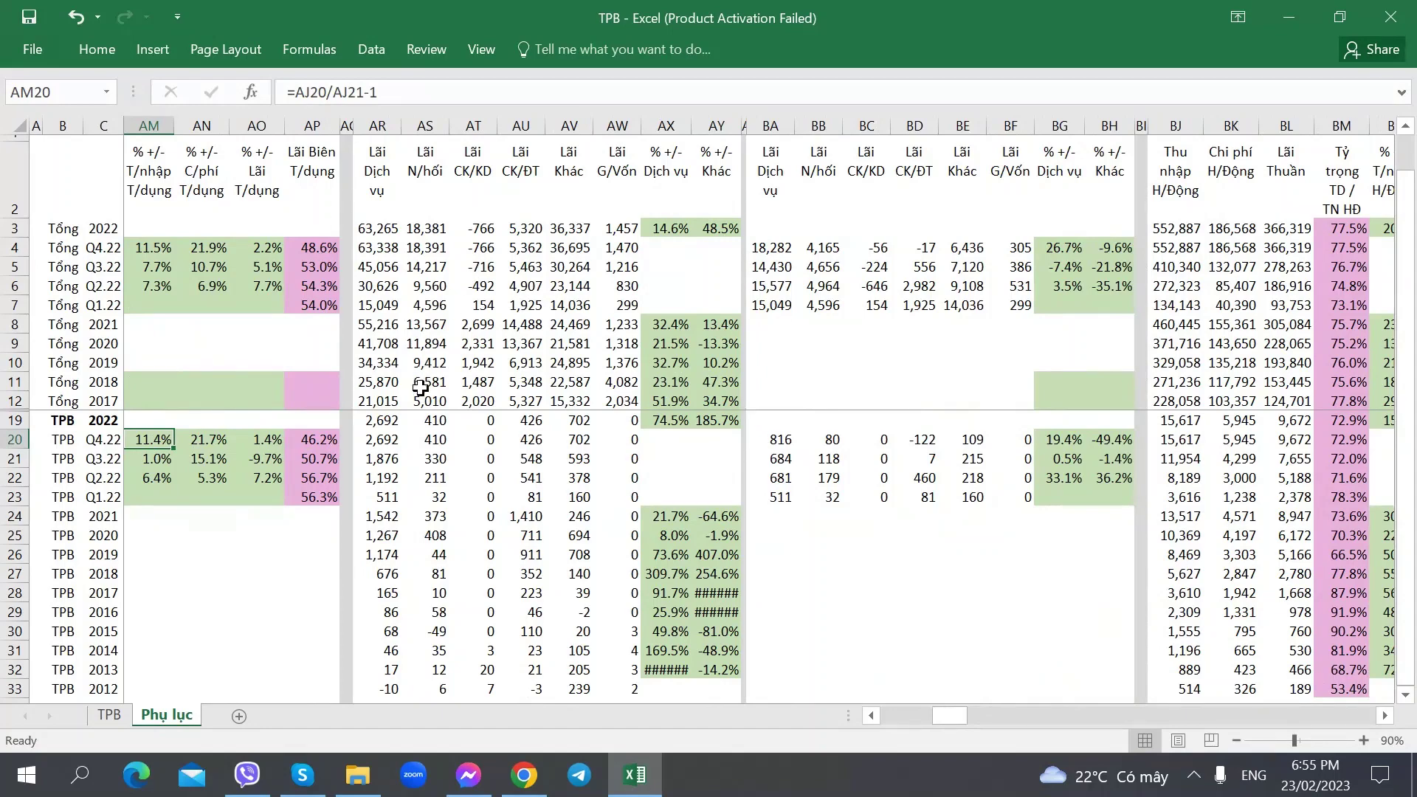
# Check TPB's Q4.22 non-credit gains from Lãi N/hối across to the quarterly Lãi Dịch vụ
pyautogui.click(422, 455)
pyautogui.press('Up')
pyautogui.press('Right')
pyautogui.press('Right')
pyautogui.press('Right')
pyautogui.press('Right')
pyautogui.press('Right')
pyautogui.press('Right')
pyautogui.press('Right')
pyautogui.press('Right')
pyautogui.press('Right')
pyautogui.press('Right')
pyautogui.press('Right')
pyautogui.press('Right')
pyautogui.press('Right')
pyautogui.press('Right')
pyautogui.press('Right')
pyautogui.press('Right')
pyautogui.press('Right')
pyautogui.press('Right')
pyautogui.press('Right')
pyautogui.press('Right')
pyautogui.press('Right')
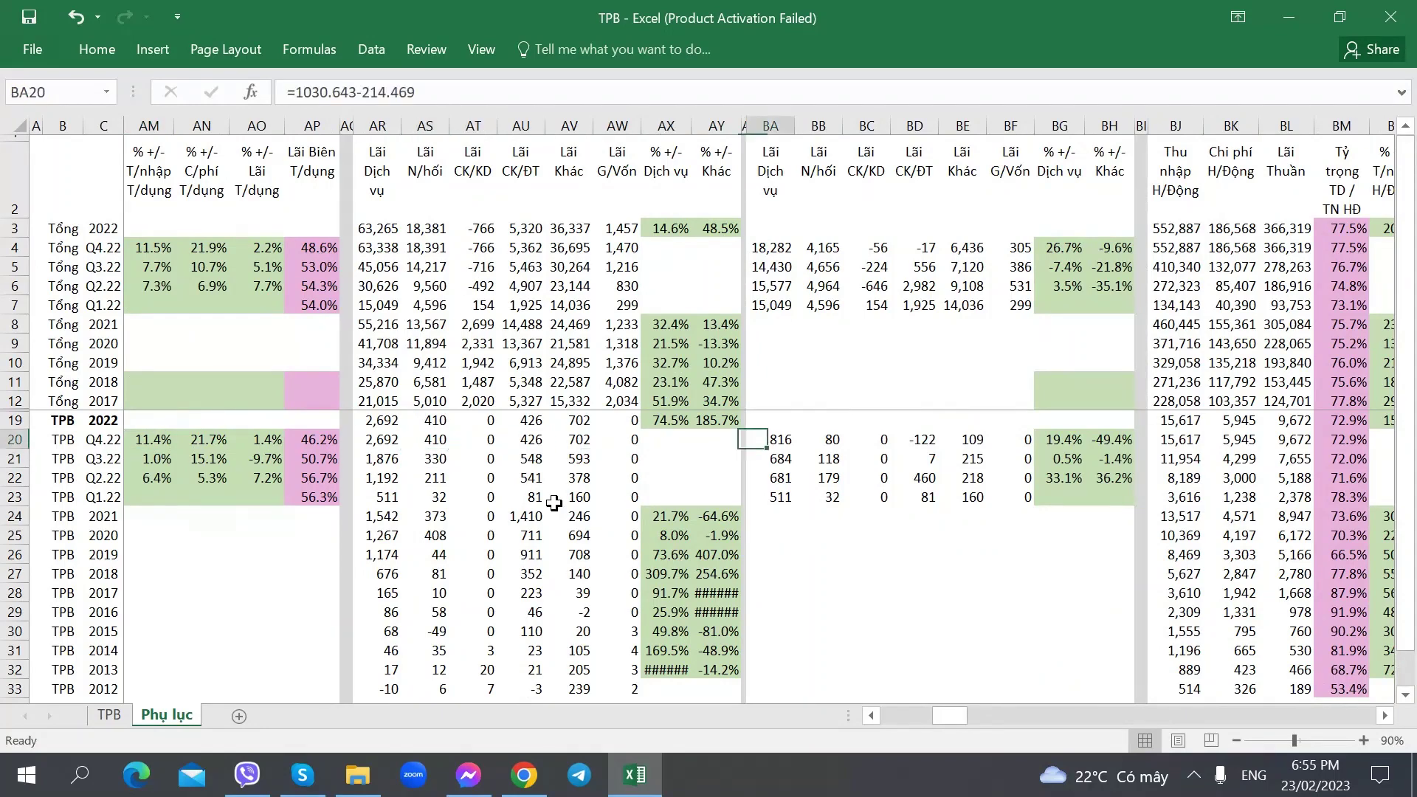
# Follow TPB's Q4.22 row past operating income and net profit to the provision and pre-tax profit columns
pyautogui.press('Left')
pyautogui.press('Left')
pyautogui.press('Left')
pyautogui.press('Left')
pyautogui.press('Left')
pyautogui.press('Left')
pyautogui.press('Left')
pyautogui.press('Left')
pyautogui.press('Left')
pyautogui.press('Left')
pyautogui.press('Left')
pyautogui.press('Left')
pyautogui.press('Left')
pyautogui.press('Left')
pyautogui.press('Left')
pyautogui.press('Left')
pyautogui.press('Left')
pyautogui.press('Left')
pyautogui.press('Left')
pyautogui.press('Left')
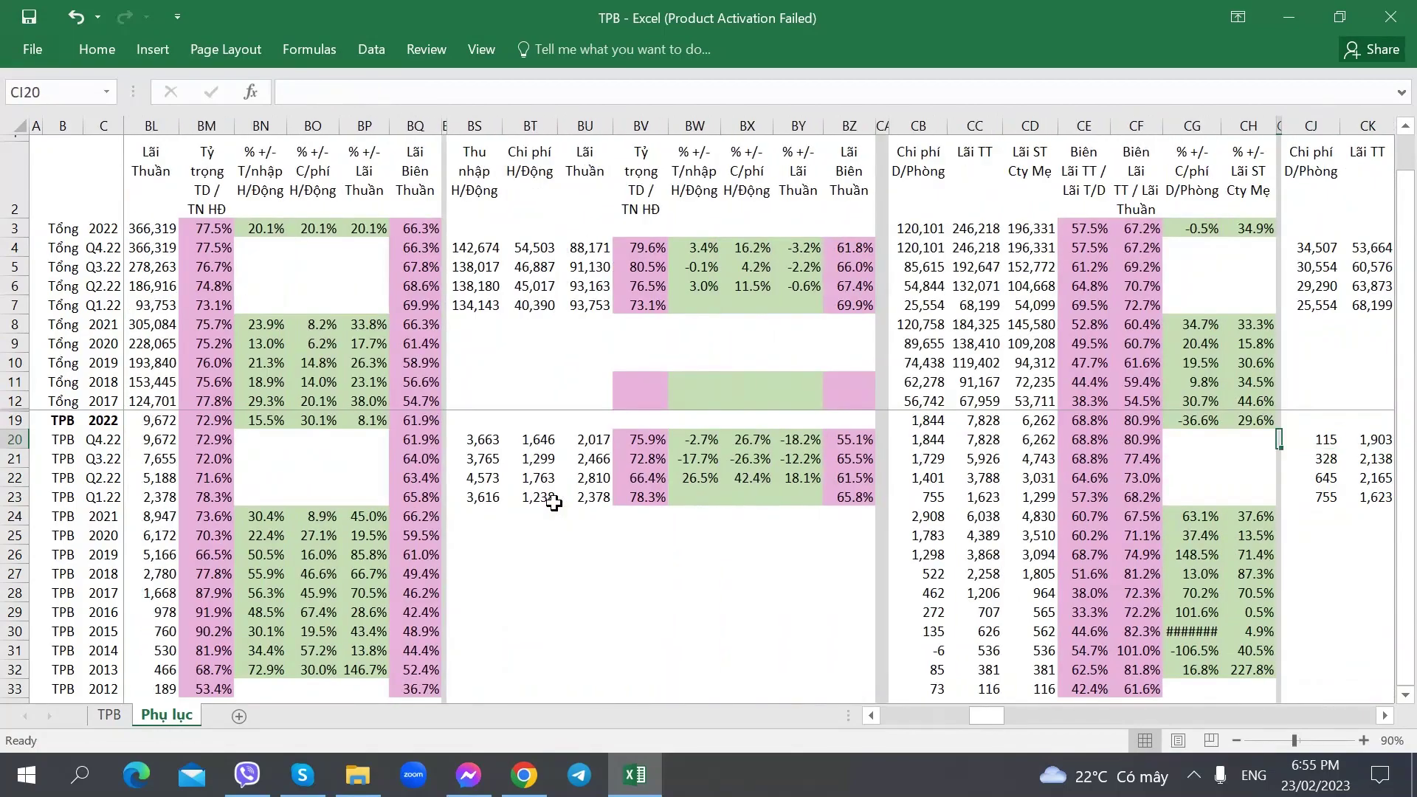
# Go back along TPB's Q4.22 row to the credit margin Lãi Biên T/dụng and the cumulative Lãi Dịch vụ
pyautogui.press('Left')
pyautogui.press('Left')
pyautogui.press('Left')
pyautogui.press('Left')
pyautogui.press('Left')
pyautogui.press('Left')
pyautogui.press('Left')
pyautogui.press('Left')
pyautogui.press('Left')
pyautogui.press('Left')
pyautogui.press('Left')
pyautogui.press('Left')
pyautogui.press('Left')
pyautogui.press('Left')
pyautogui.press('Left')
pyautogui.press('Left')
pyautogui.press('Left')
pyautogui.press('Left')
pyautogui.press('Left')
pyautogui.press('Left')
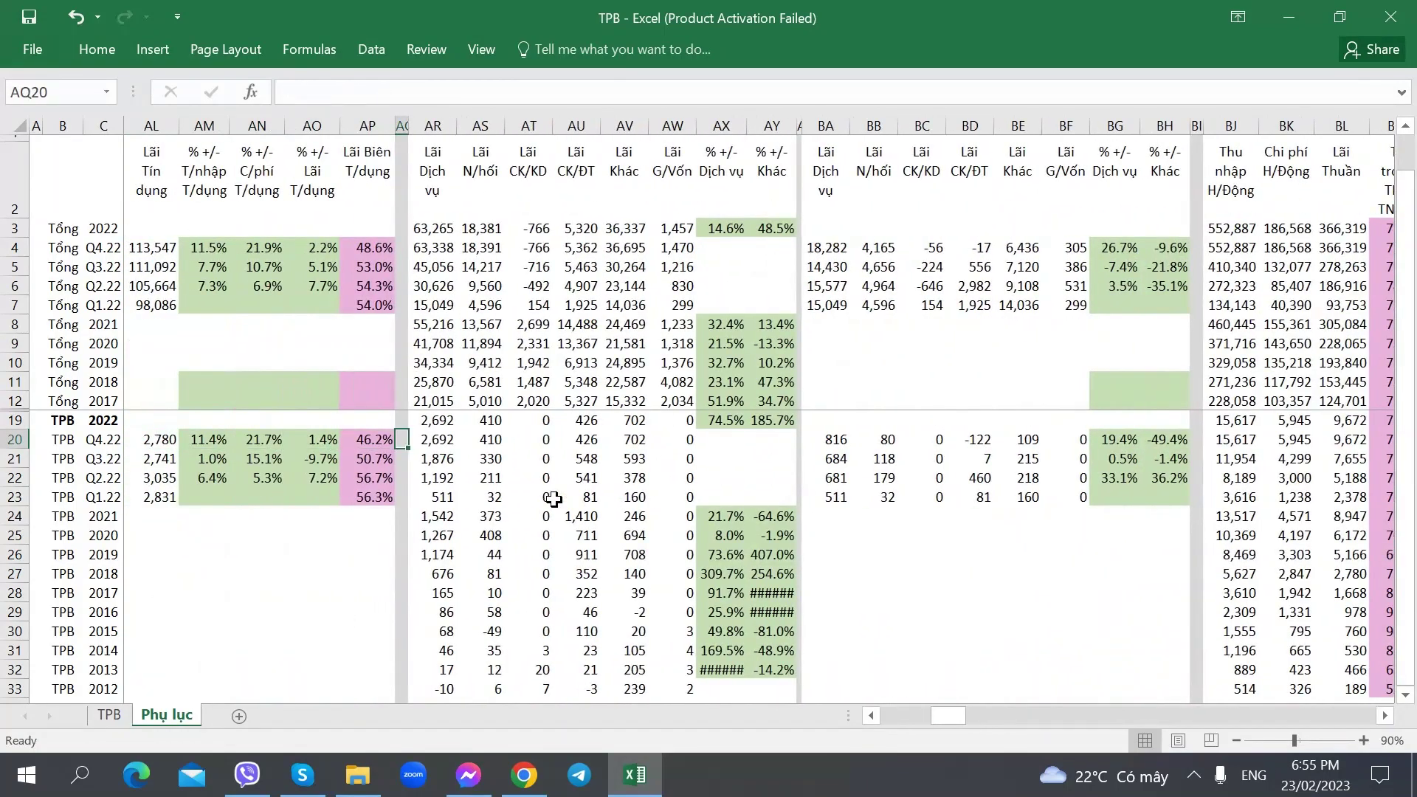
# Switch to the annual report in Chrome and read the Hoạt động định chế tài chính (FI) section on page 25
pyautogui.hotkey('alt', 'Tab')
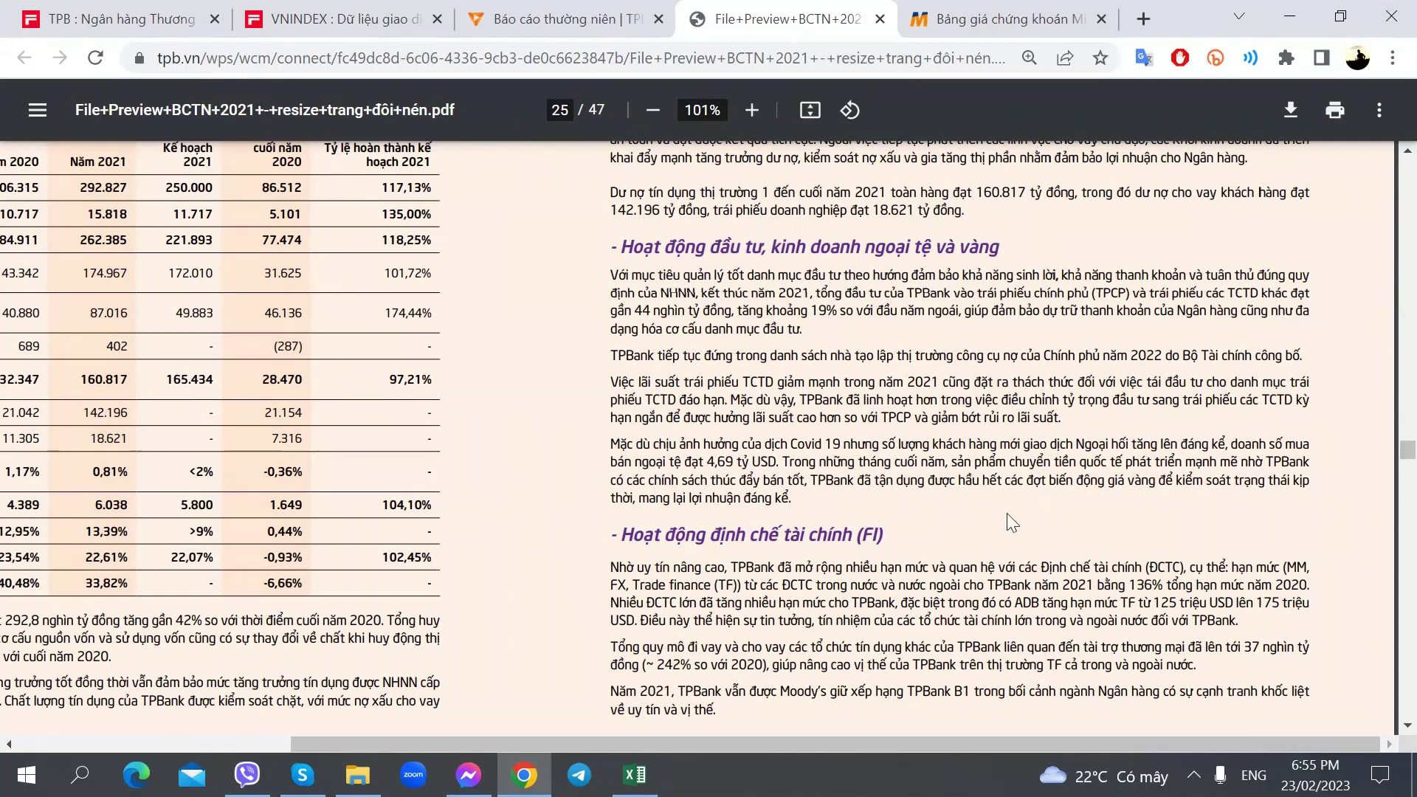
pyautogui.scroll(-2, 675, 545)
pyautogui.scroll(-2, 675, 546)
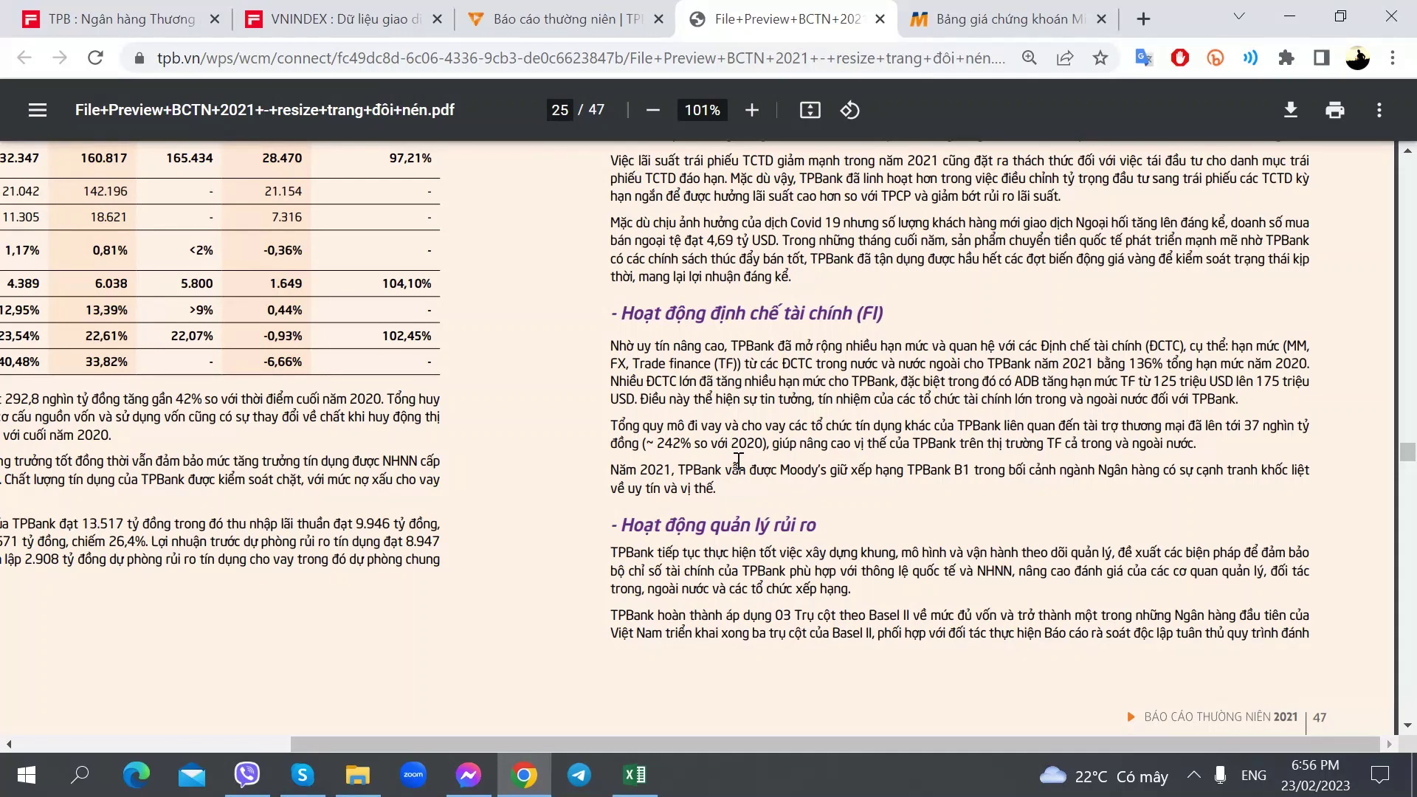
pyautogui.hotkey('alt', 'Tab')
pyautogui.hotkey('alt', 'Tab')
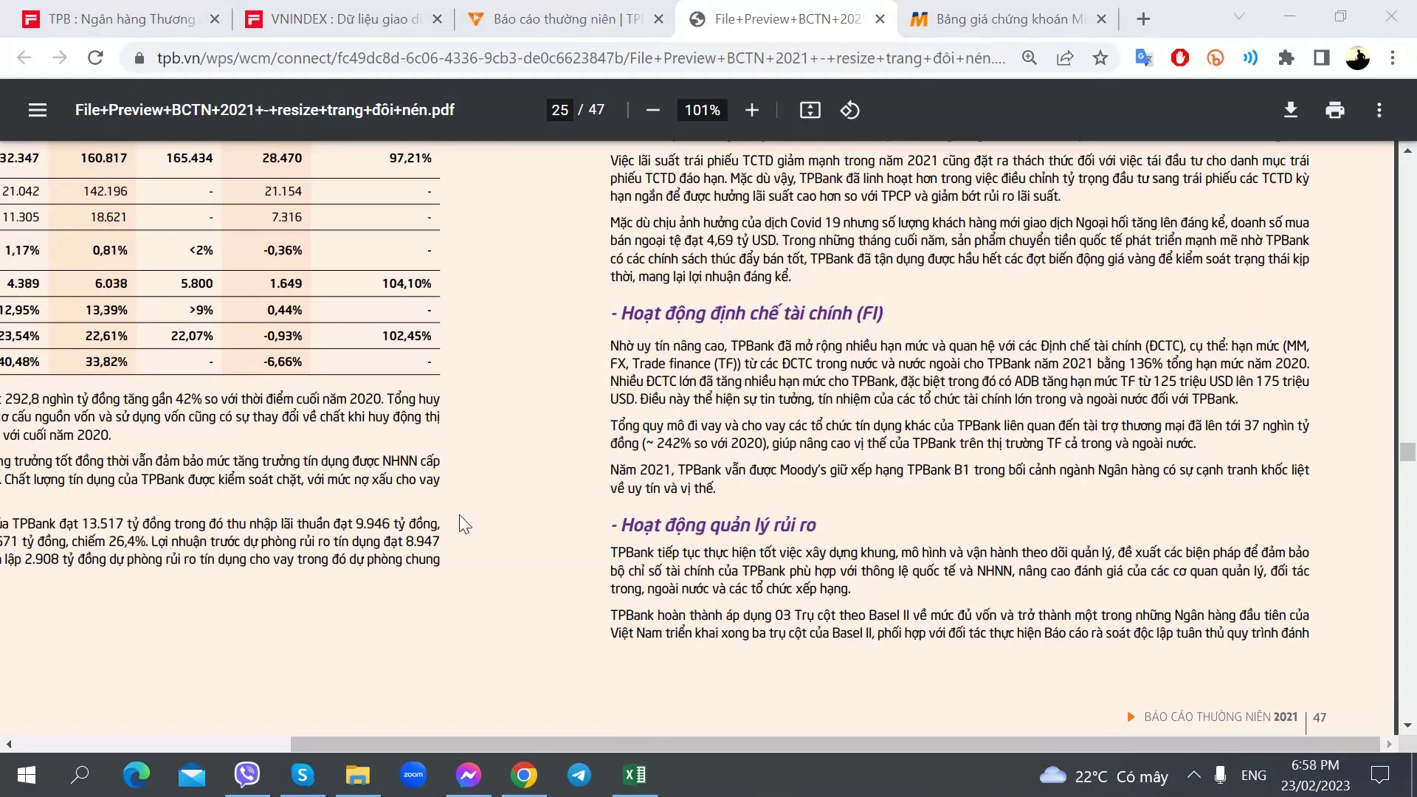
pyautogui.click(441, 521)
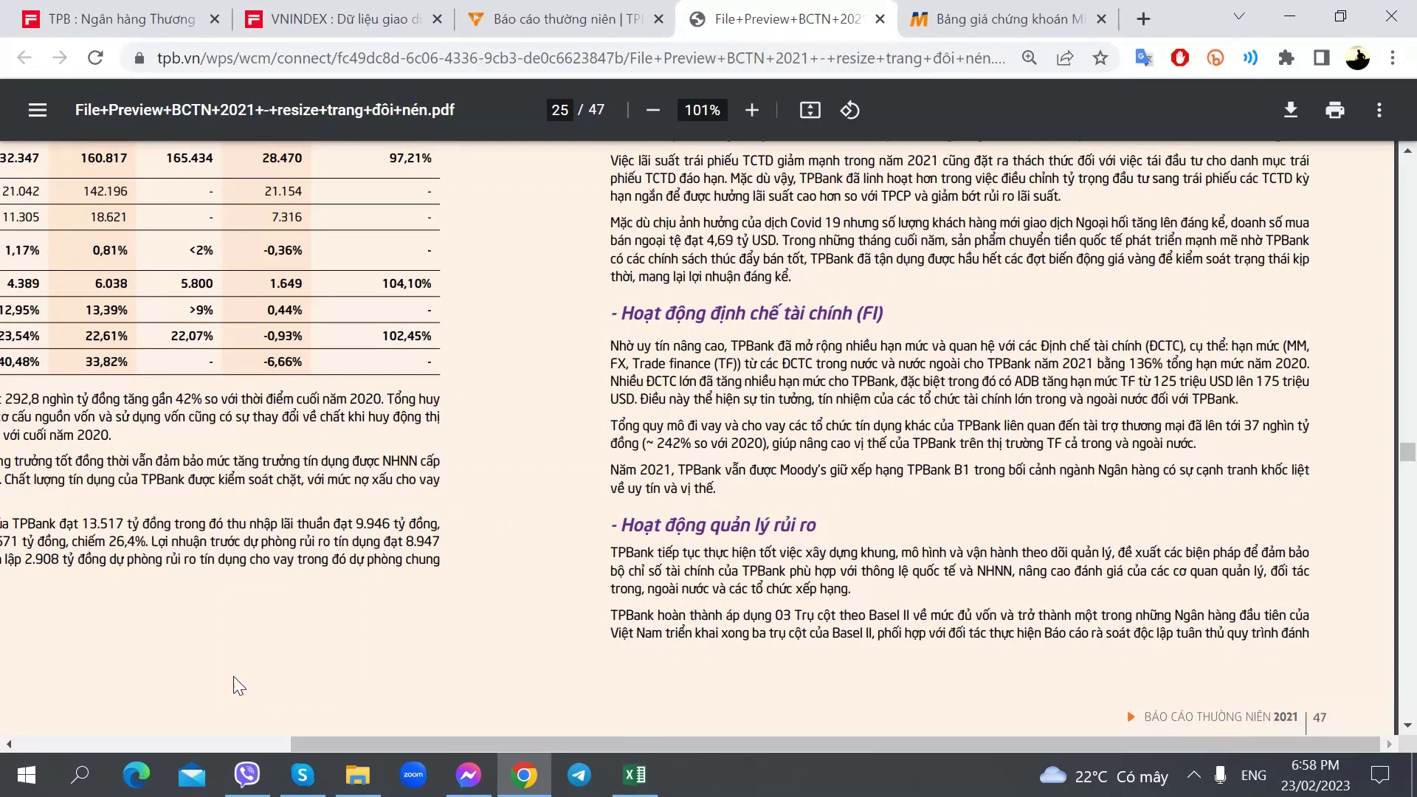
# Return to the Phụ lục sheet in Excel and check TPB's Q4.22 Tiền gửi tại TCTD# and Cho vay
pyautogui.click(612, 791)
pyautogui.click(171, 717)
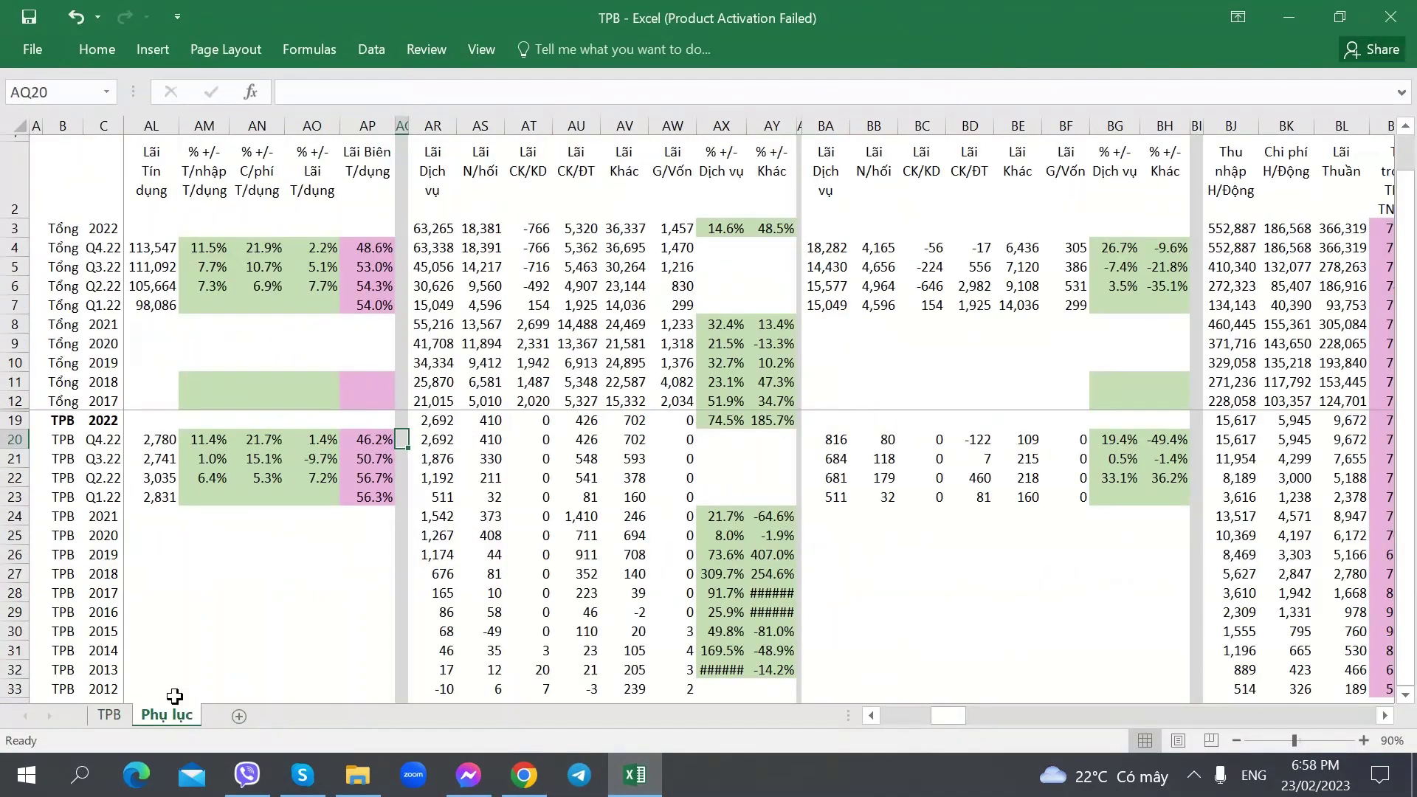
pyautogui.click(102, 444)
pyautogui.press('Right')
pyautogui.press('Right')
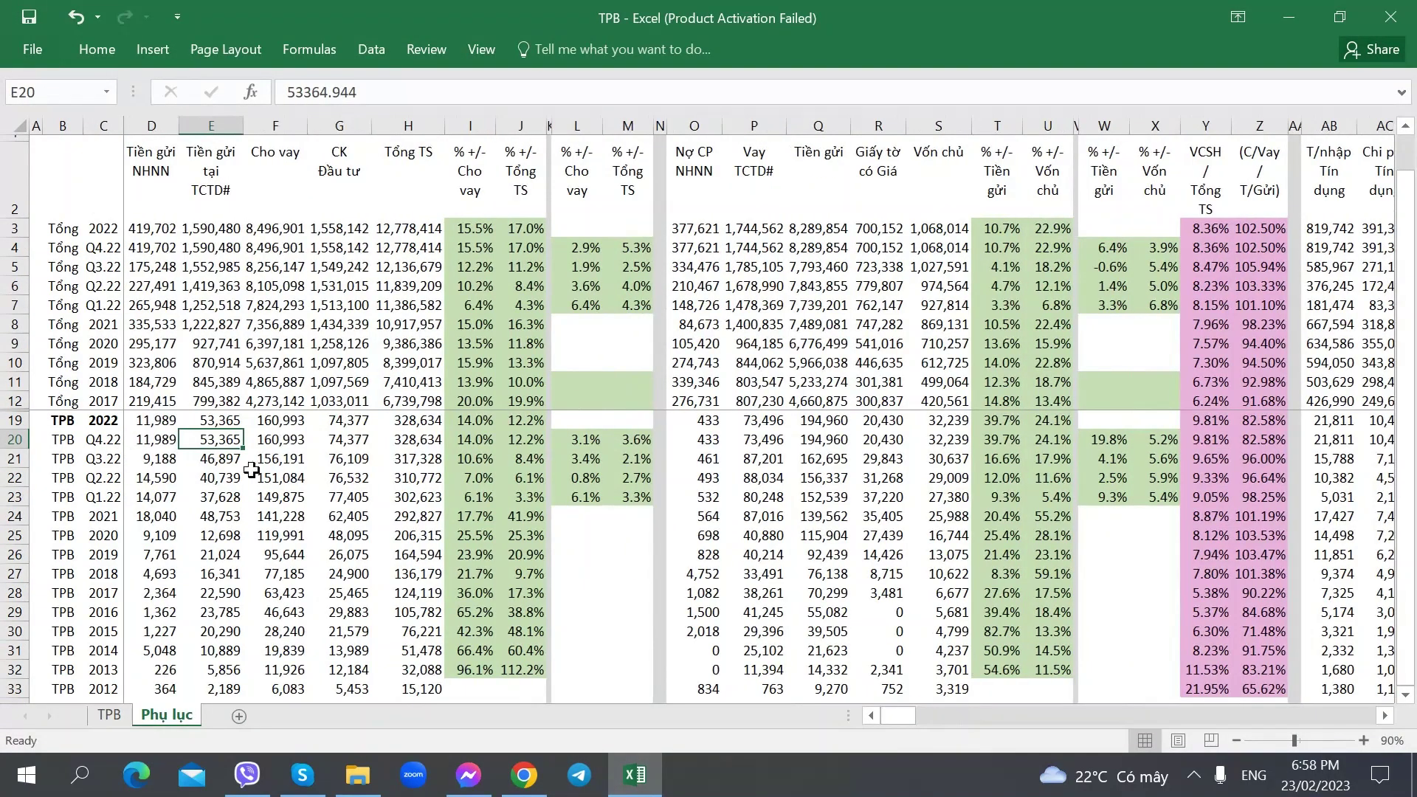
pyautogui.click(292, 441)
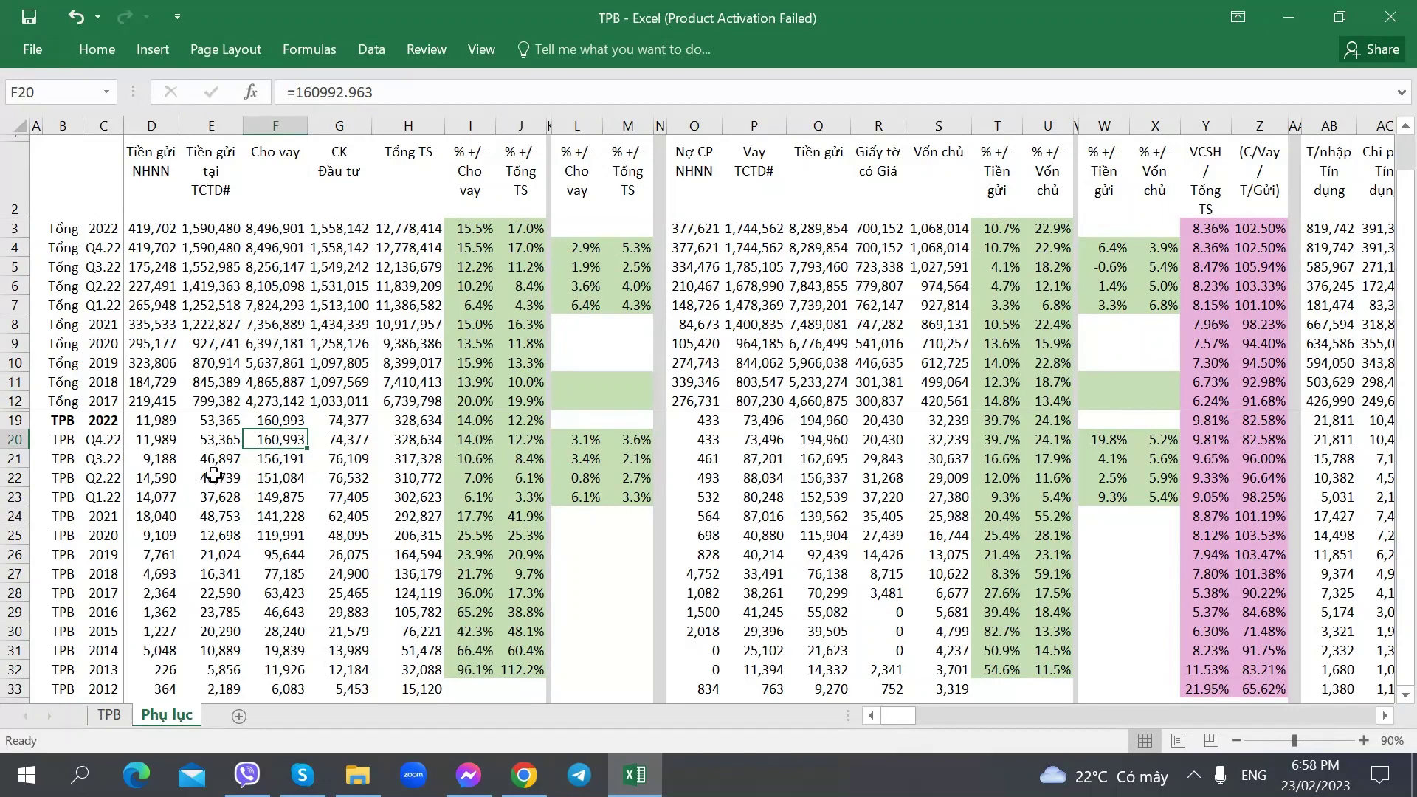
# Recheck the report's FI section, and add the remark "Tốt" in Q132 of the TPB sheet, after the trade finance note
pyautogui.hotkey('alt', 'Tab')
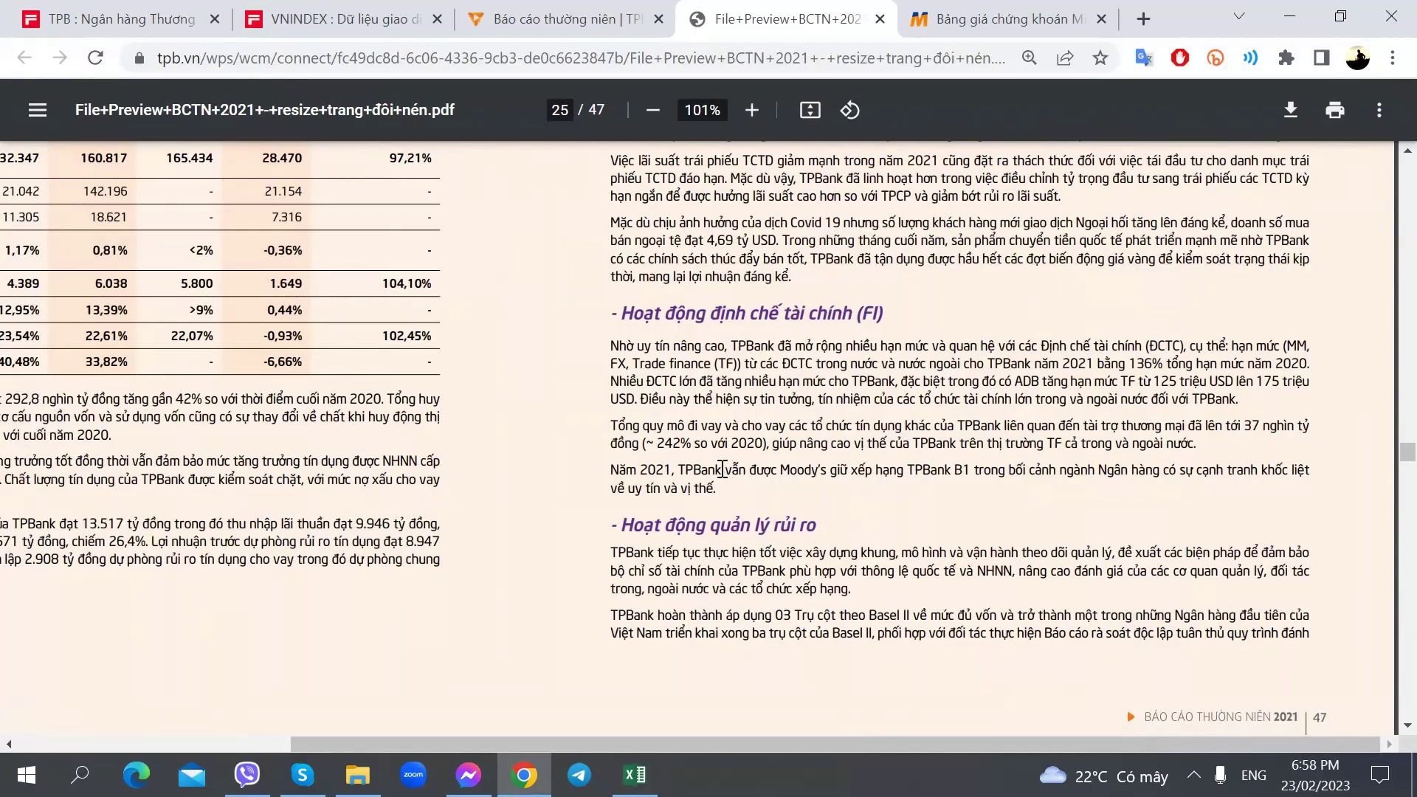
pyautogui.hotkey('alt', 'Tab')
pyautogui.hotkey('alt', 'Tab')
pyautogui.hotkey('alt', 'Tab')
pyautogui.click(109, 714)
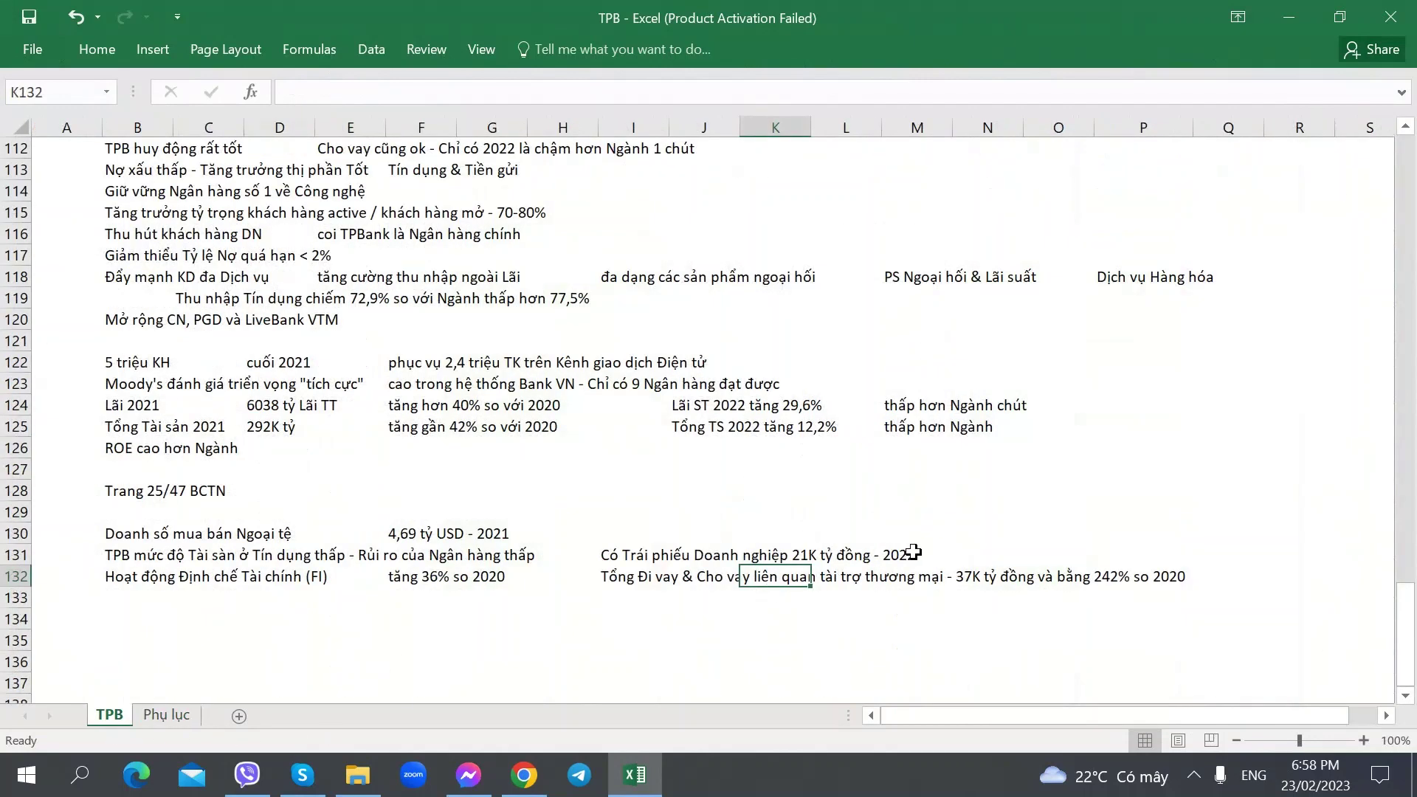
pyautogui.click(1255, 577)
pyautogui.write('Tốt')
pyautogui.press('Return')
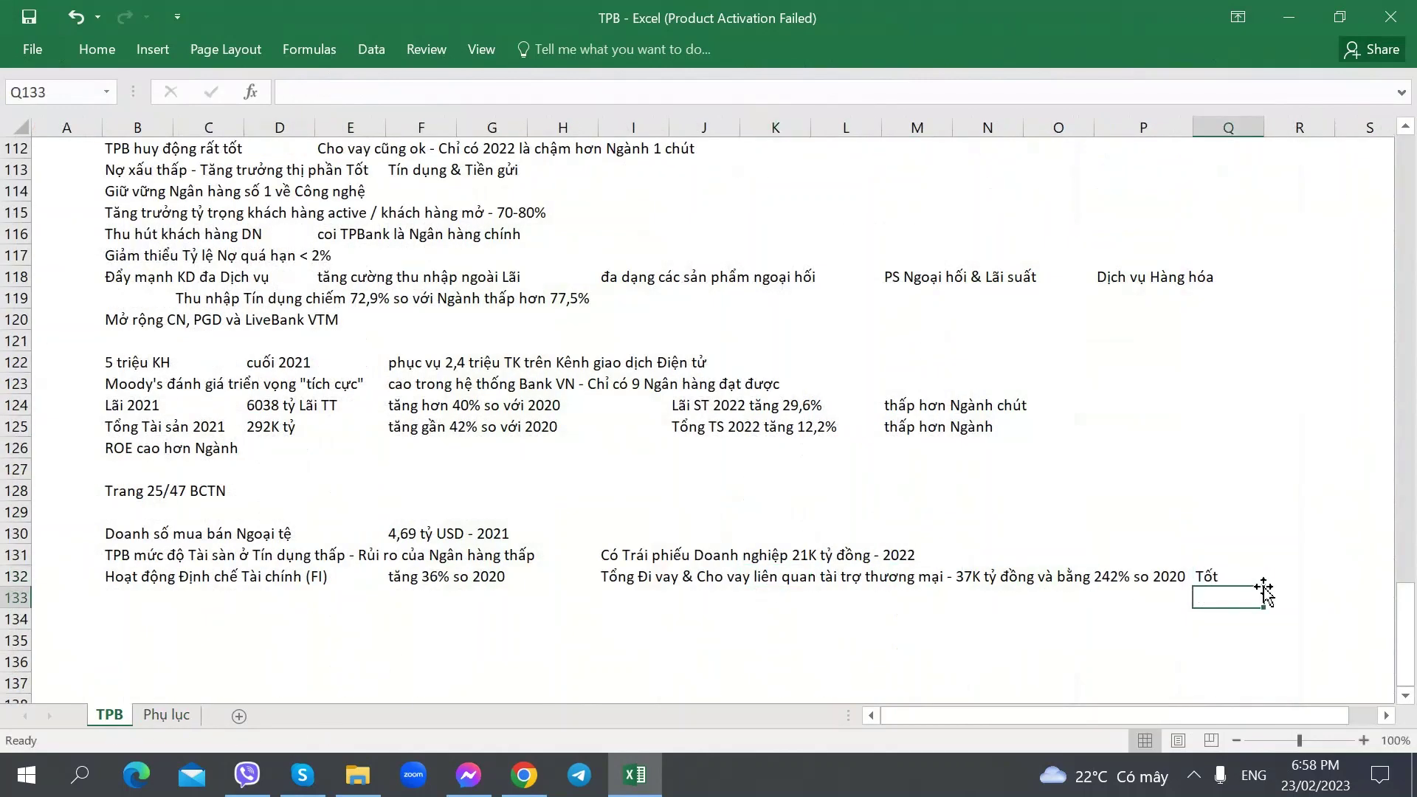
# Read the report's risk management section through to page 26, and enter "Basel III" in E133 beside the Basel II note
pyautogui.click(123, 616)
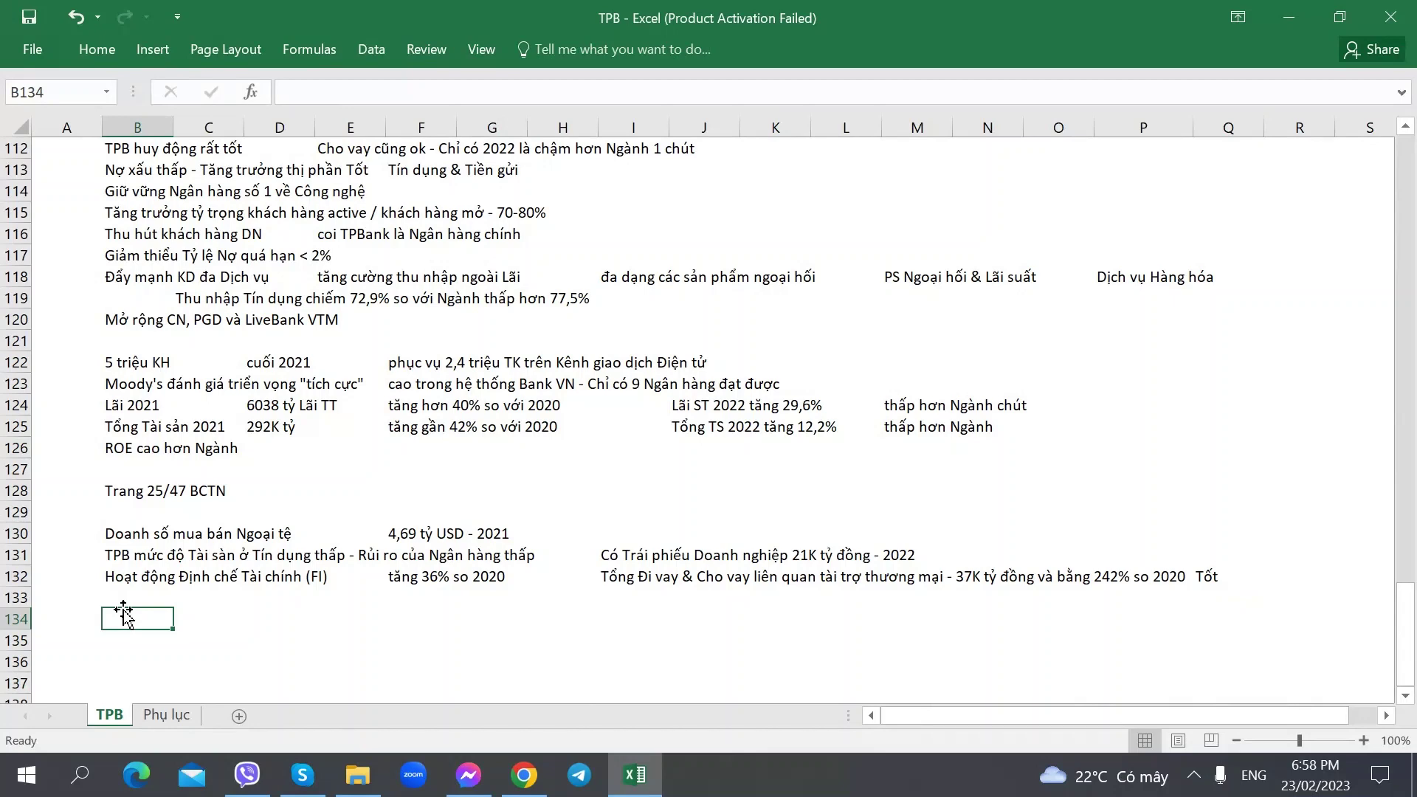
pyautogui.hotkey('alt', 'Tab')
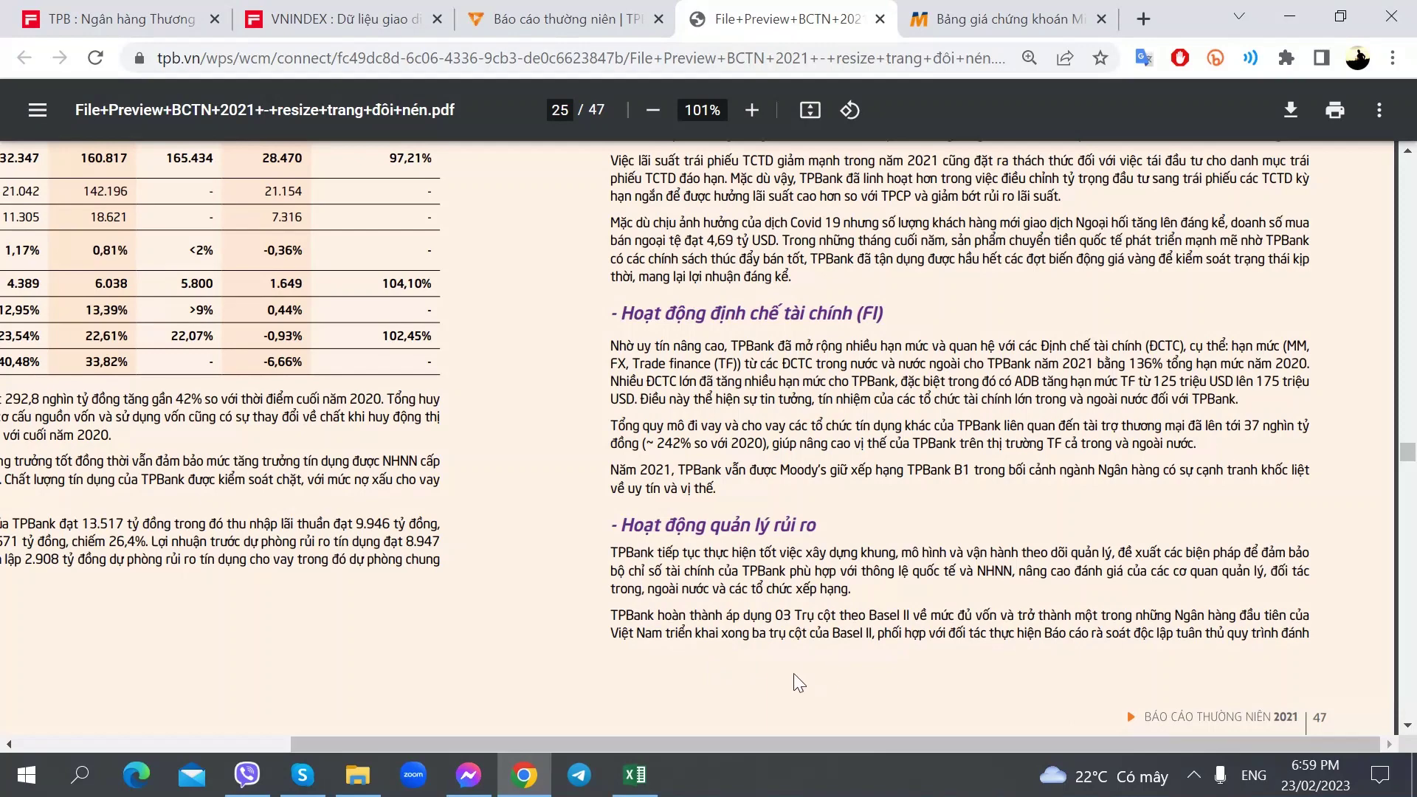
pyautogui.moveTo(941, 744); pyautogui.dragTo(668, 744)
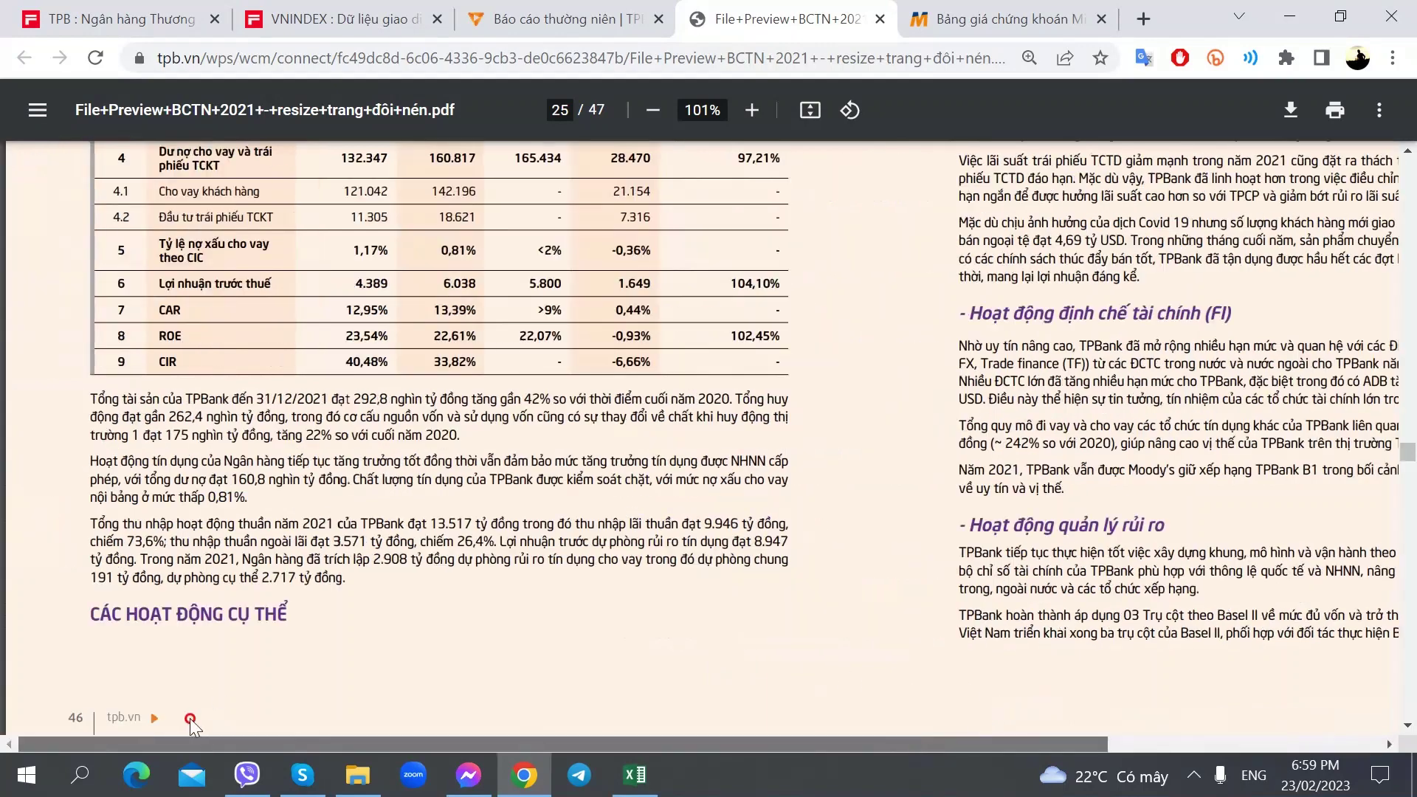
pyautogui.scroll(-8, 129, 495)
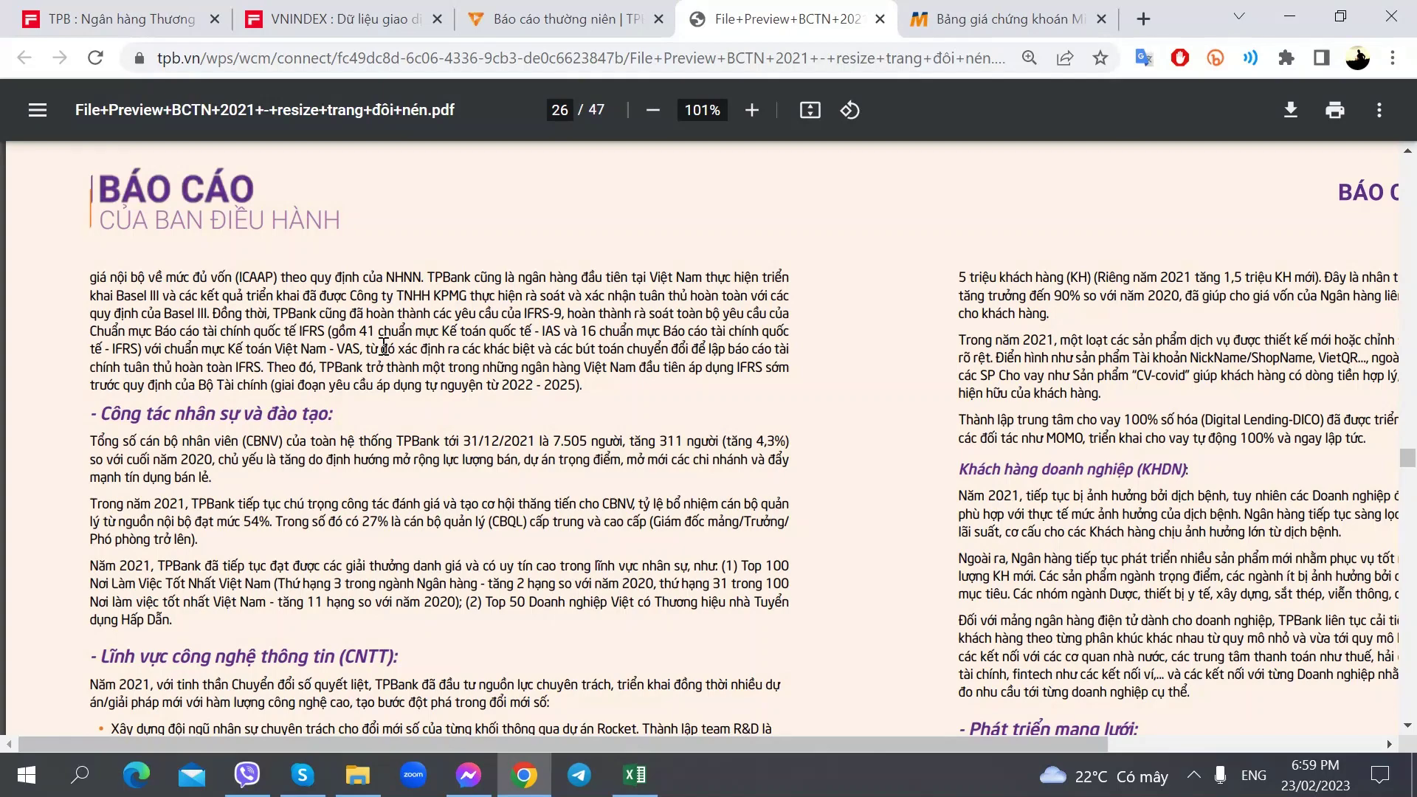
pyautogui.hotkey('alt', 'Tab')
pyautogui.click(335, 612)
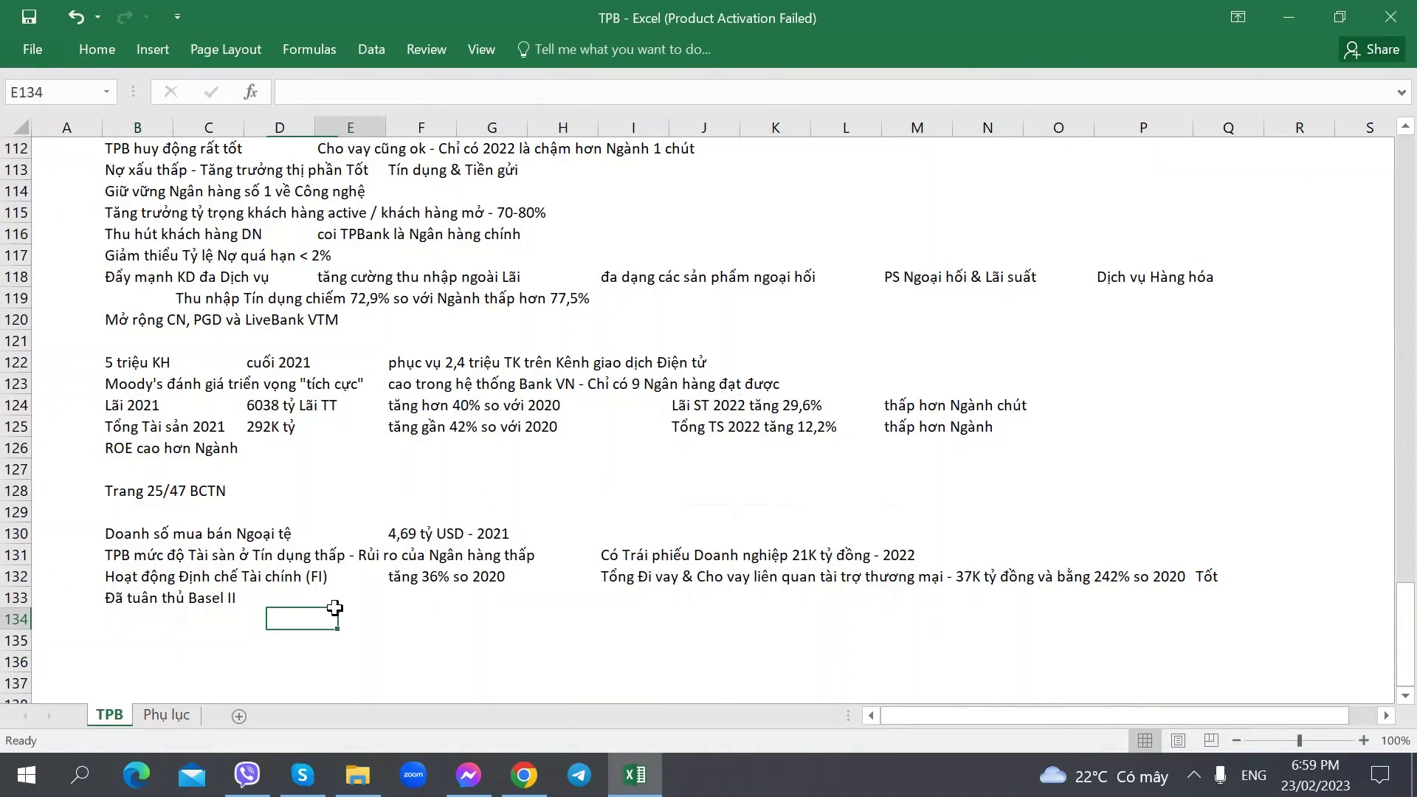
pyautogui.click(335, 605)
pyautogui.write('Basel III')
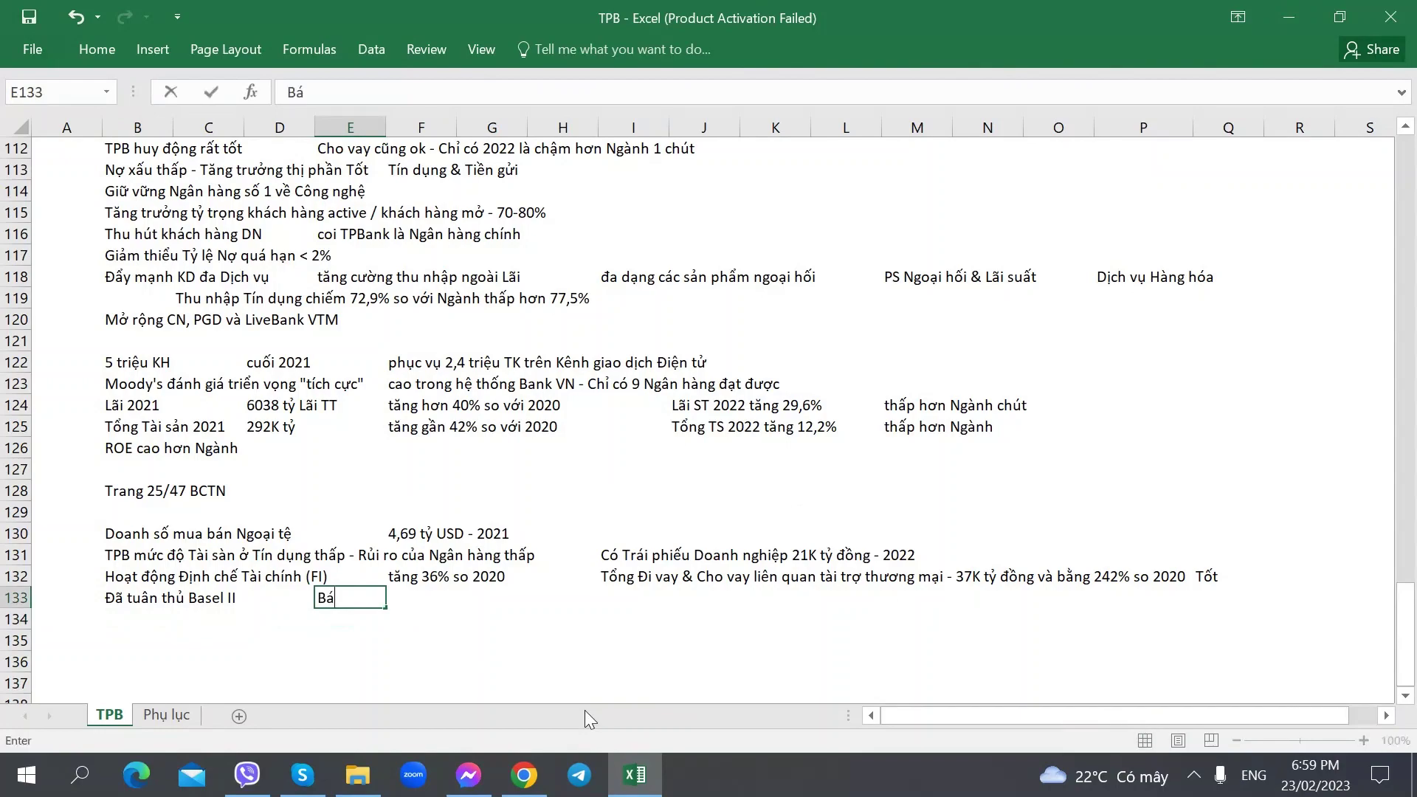
pyautogui.press('Return')
# Read the report's Công tác nhân sự và đào tạo section on page 26, and return to the Excel workbook
pyautogui.hotkey('alt', 'Tab')
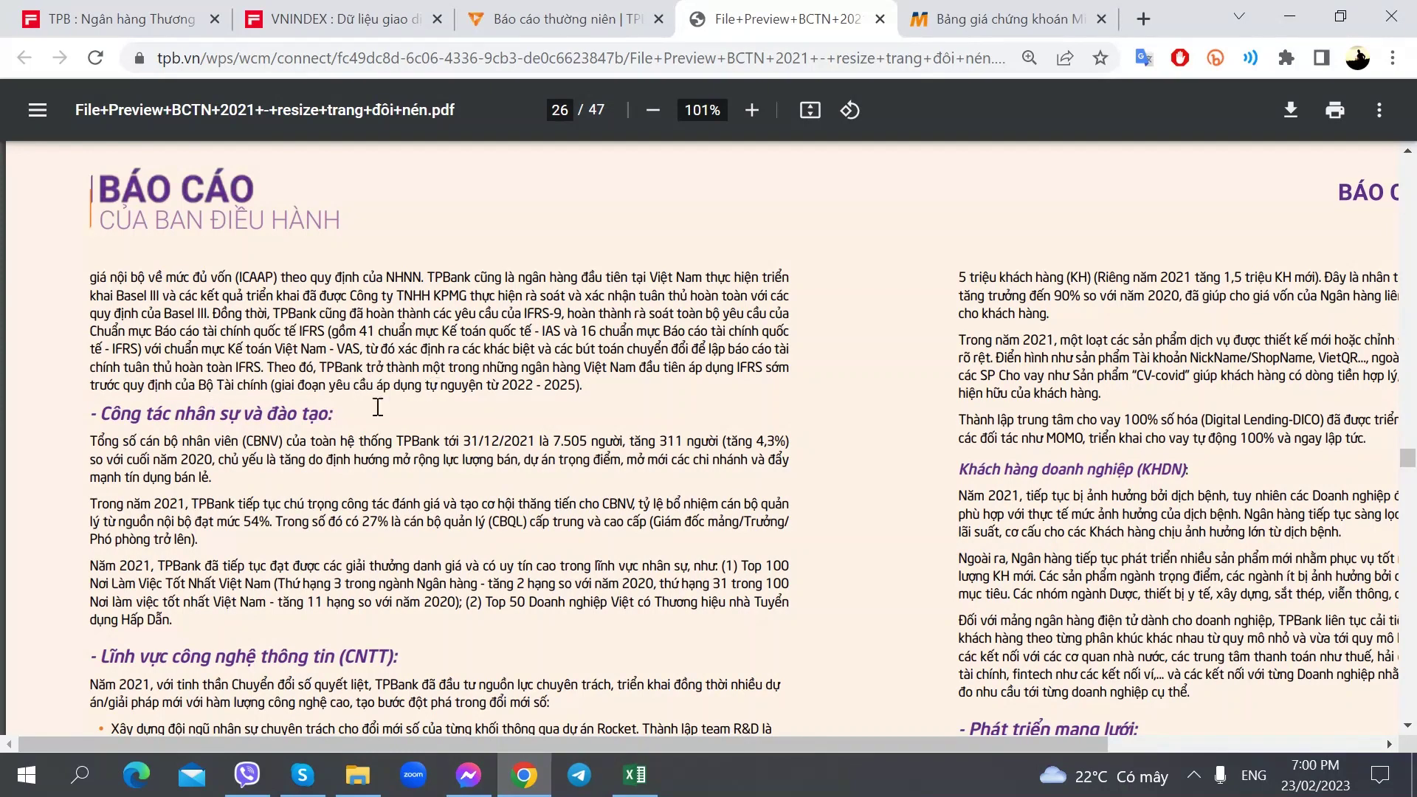
pyautogui.scroll(-2, 189, 443)
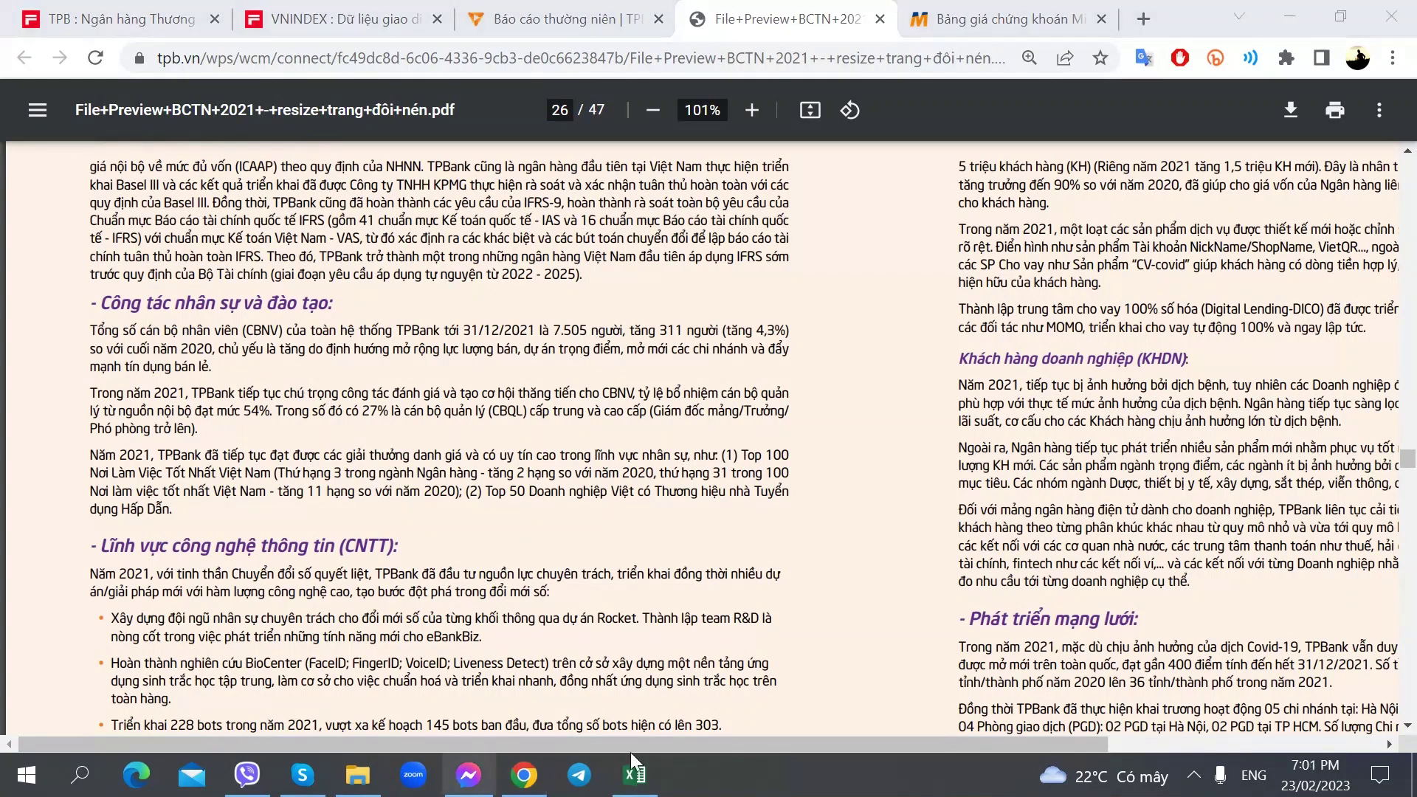
pyautogui.click(635, 775)
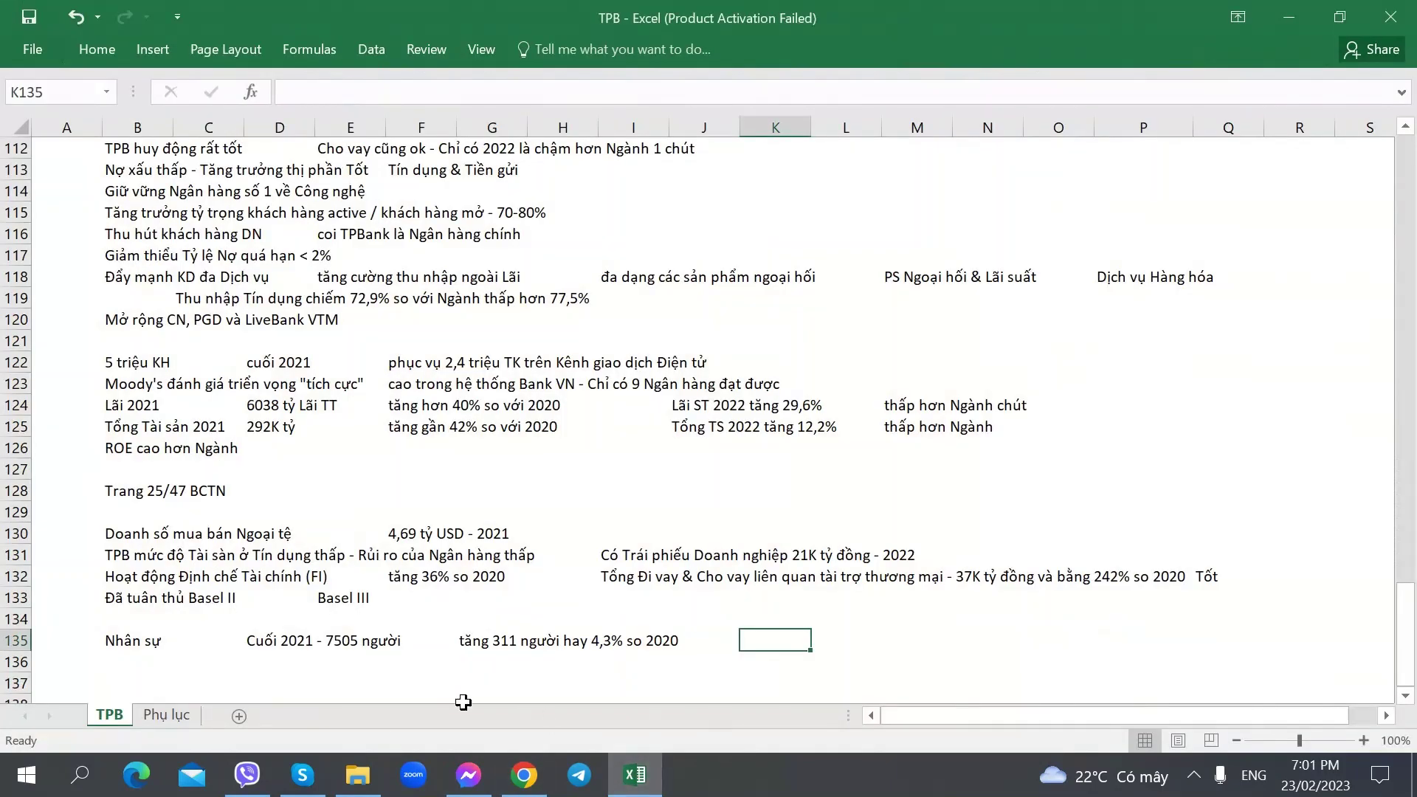
# Find TPB's 2022 average headcount in the Số CBCNV BQ column of the Phụ lục sheet
pyautogui.click(166, 716)
pyautogui.press('Right')
pyautogui.press('Right')
pyautogui.press('Right')
pyautogui.press('Right')
pyautogui.press('Right')
pyautogui.press('Right')
pyautogui.press('Right')
pyautogui.press('Right')
pyautogui.press('Right')
pyautogui.press('Right')
pyautogui.press('Right')
pyautogui.press('Right')
pyautogui.press('Right')
pyautogui.press('Right')
pyautogui.press('Right')
pyautogui.press('Right')
pyautogui.press('Right')
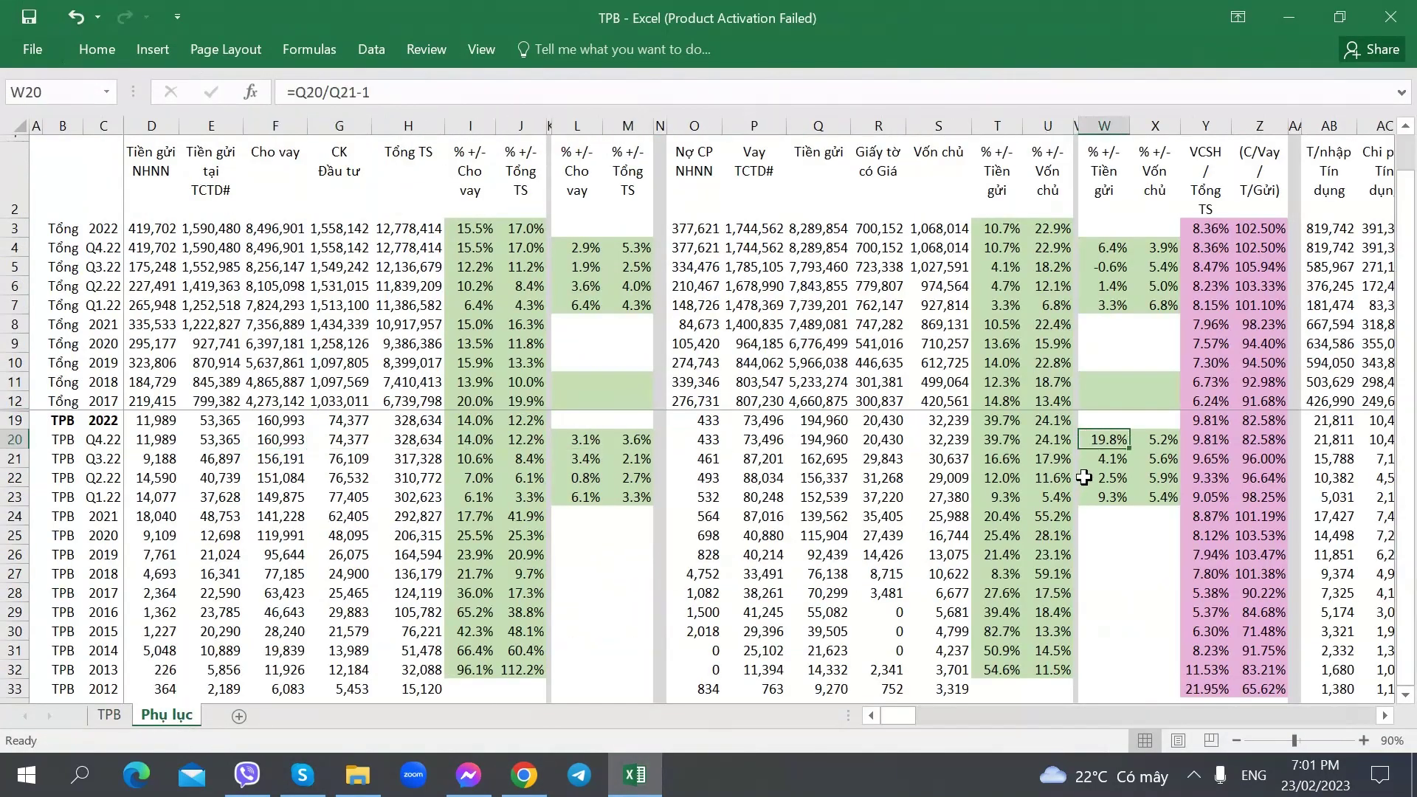
pyautogui.hotkey('ctrl', 'Right')
pyautogui.press('Right')
pyautogui.press('Right')
pyautogui.press('Up')
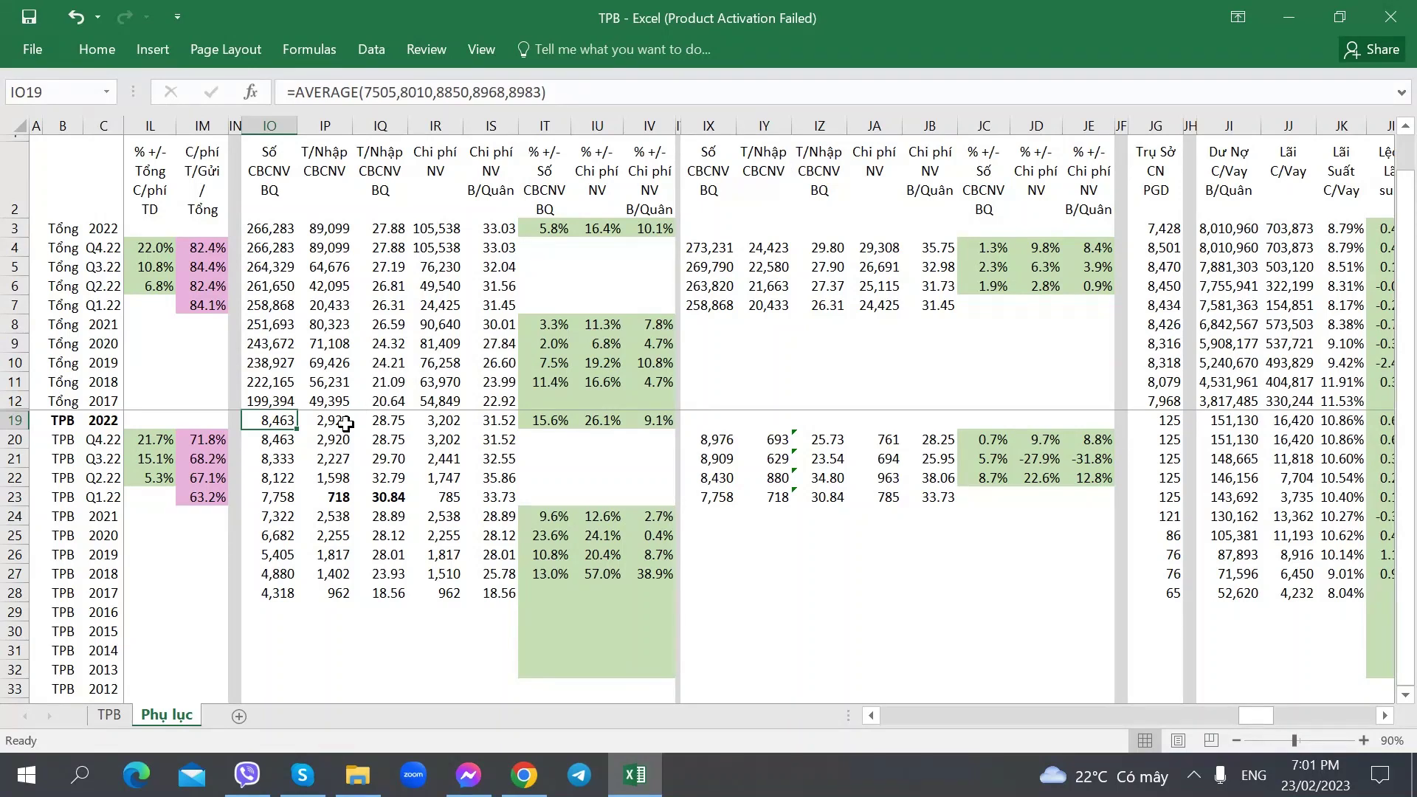
# Check TPB's average headcount for Q1.22, 2021 and 2022, and compare its 2022 growth with the sector's
pyautogui.click(288, 499)
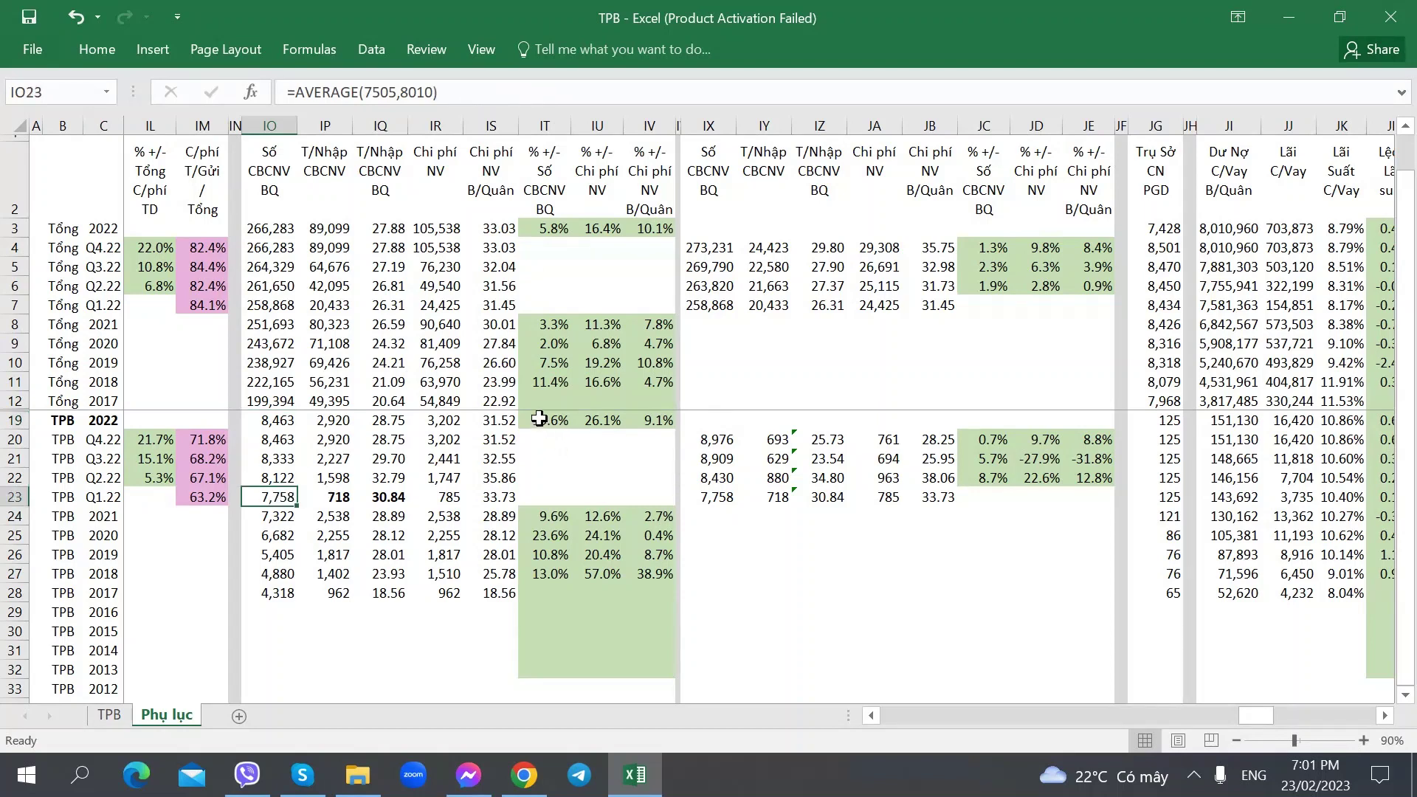
pyautogui.click(293, 520)
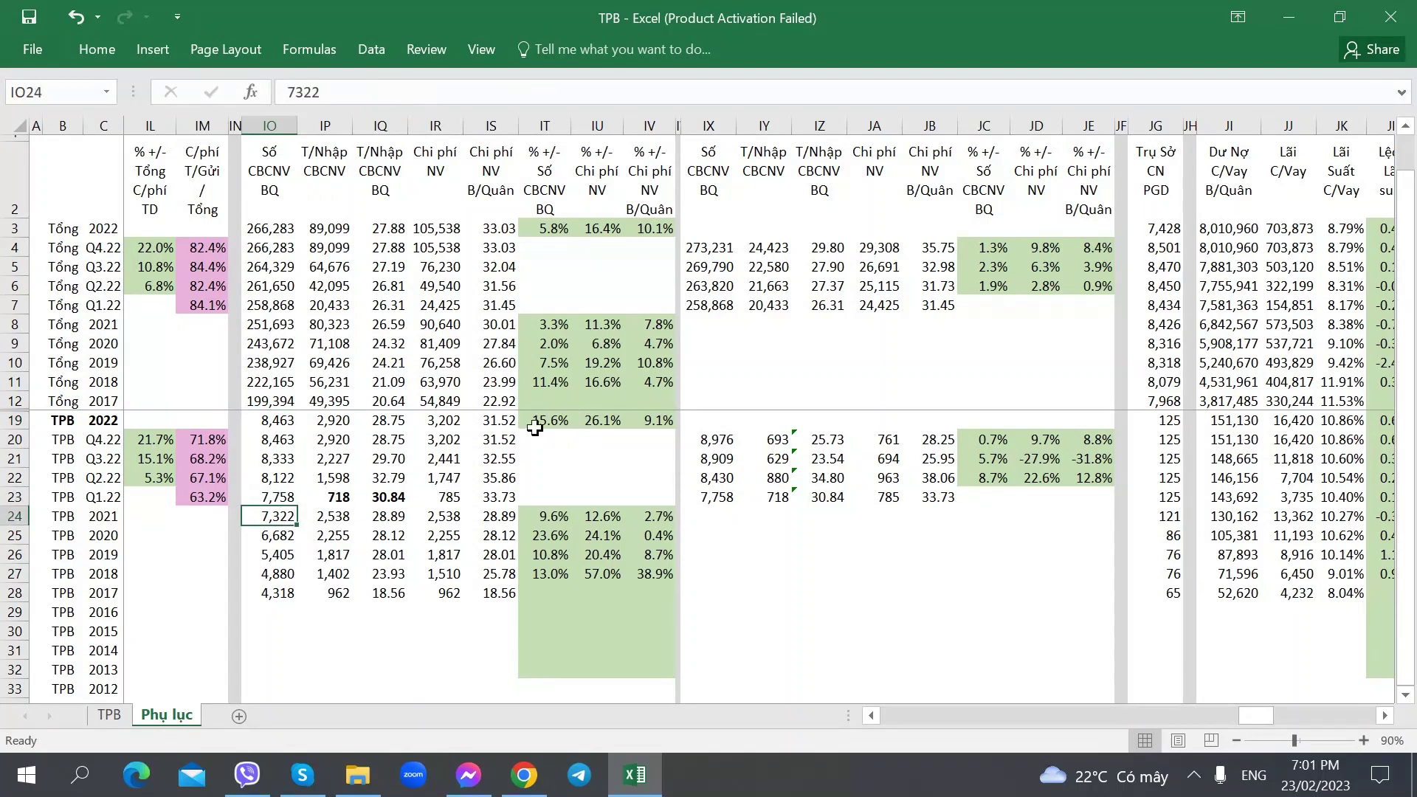
pyautogui.click(537, 423)
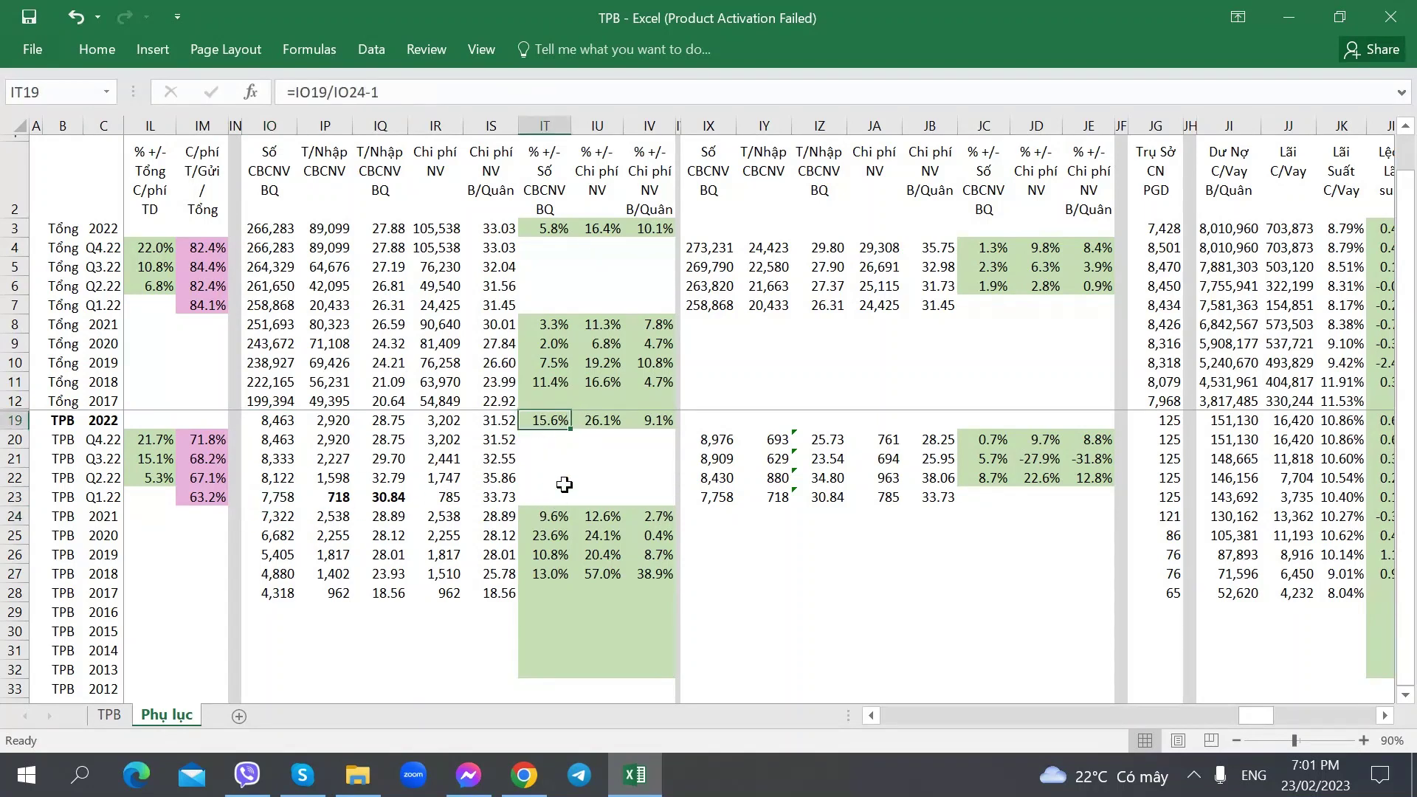
pyautogui.click(551, 235)
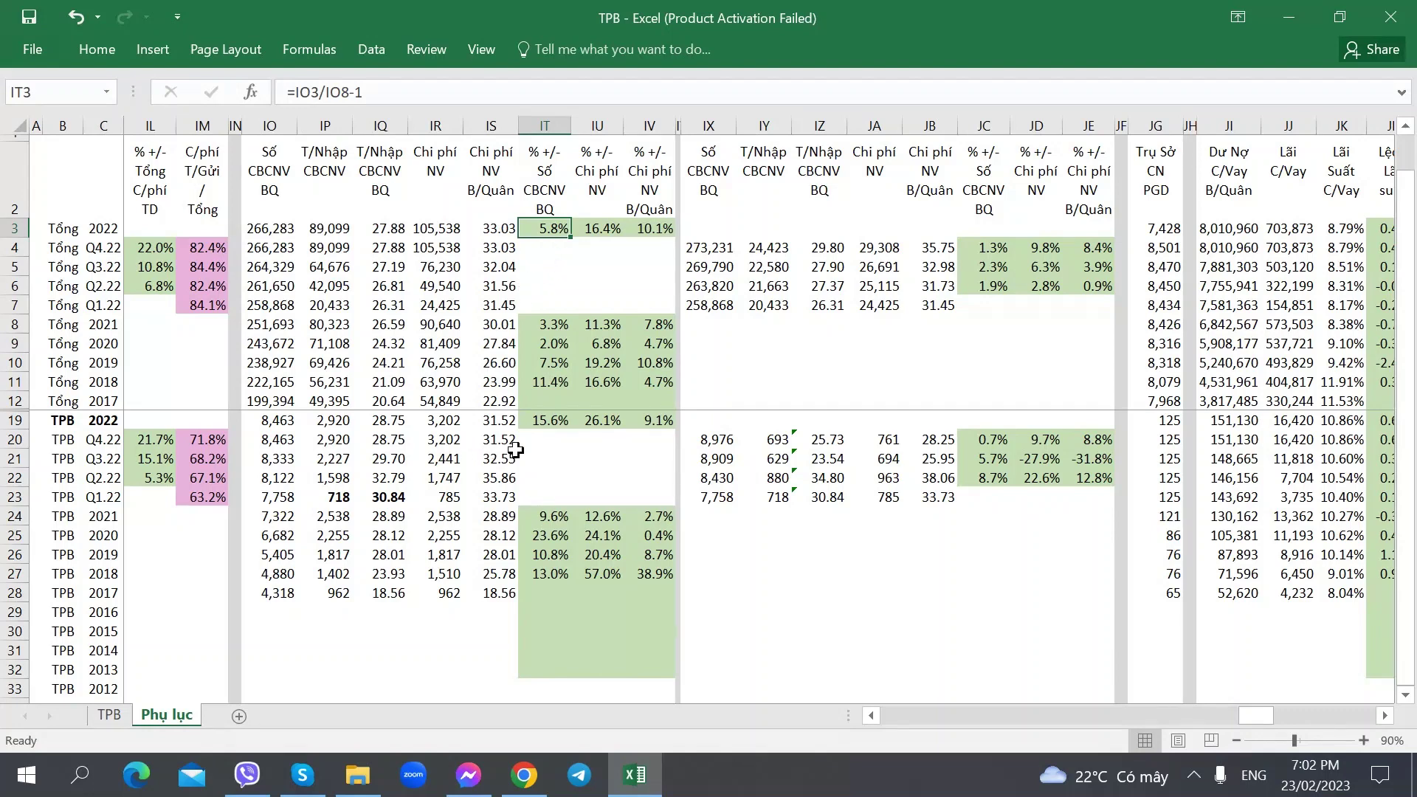
pyautogui.click(272, 425)
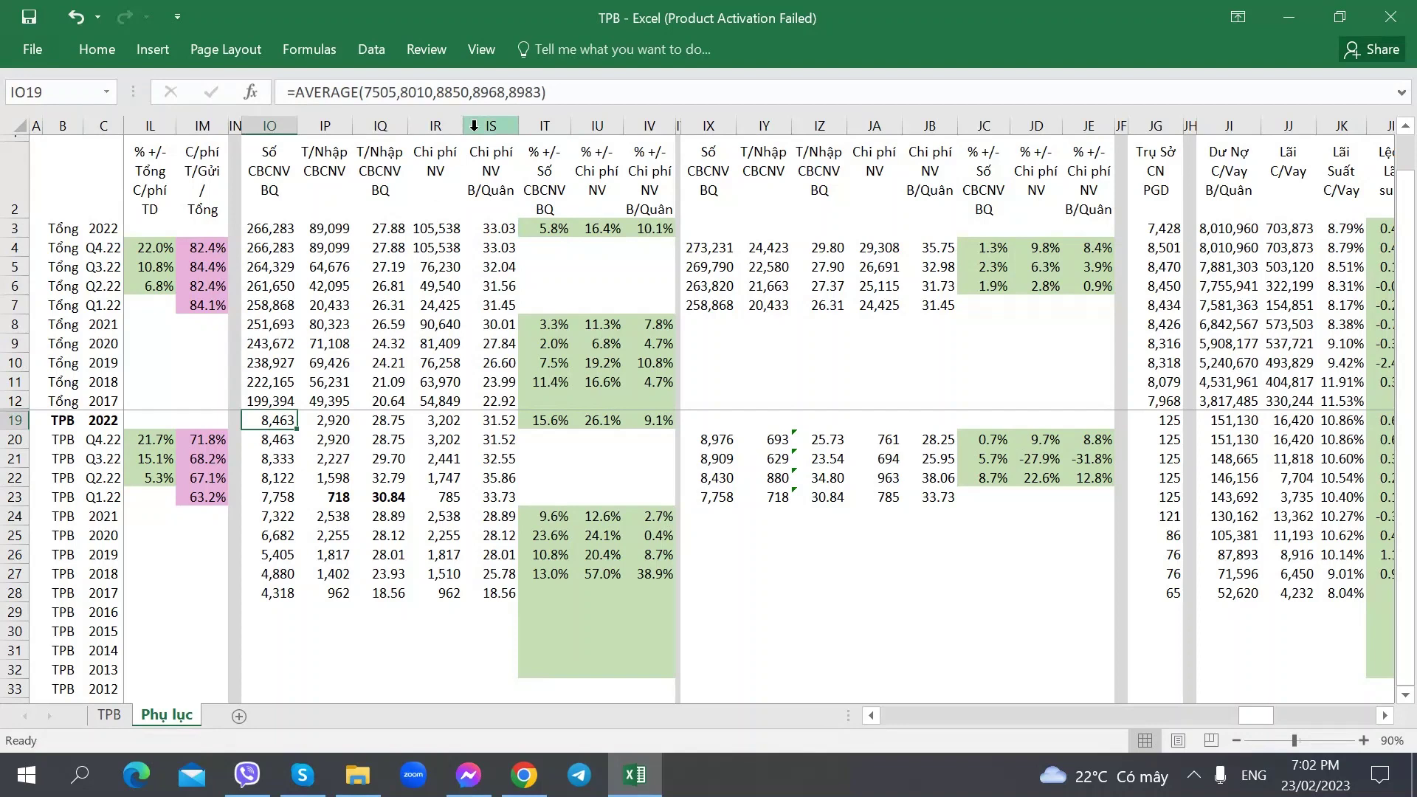
# Enter "Cuối 2022 - 8983 người" in D136 of the TPB sheet, under the 2021 headcount note
pyautogui.click(111, 714)
pyautogui.scroll(-1, 385, 632)
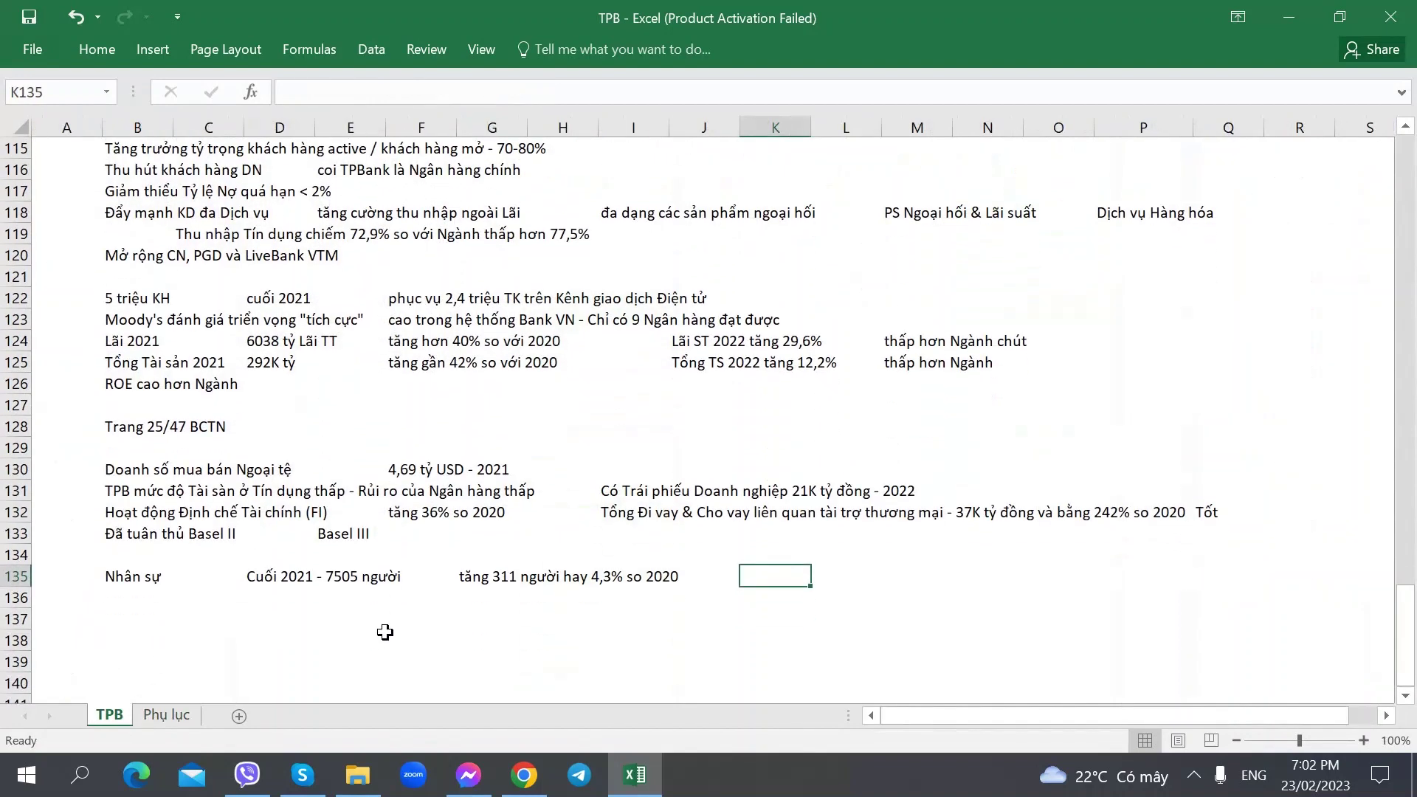
pyautogui.click(279, 600)
pyautogui.write('Cuối 2021')
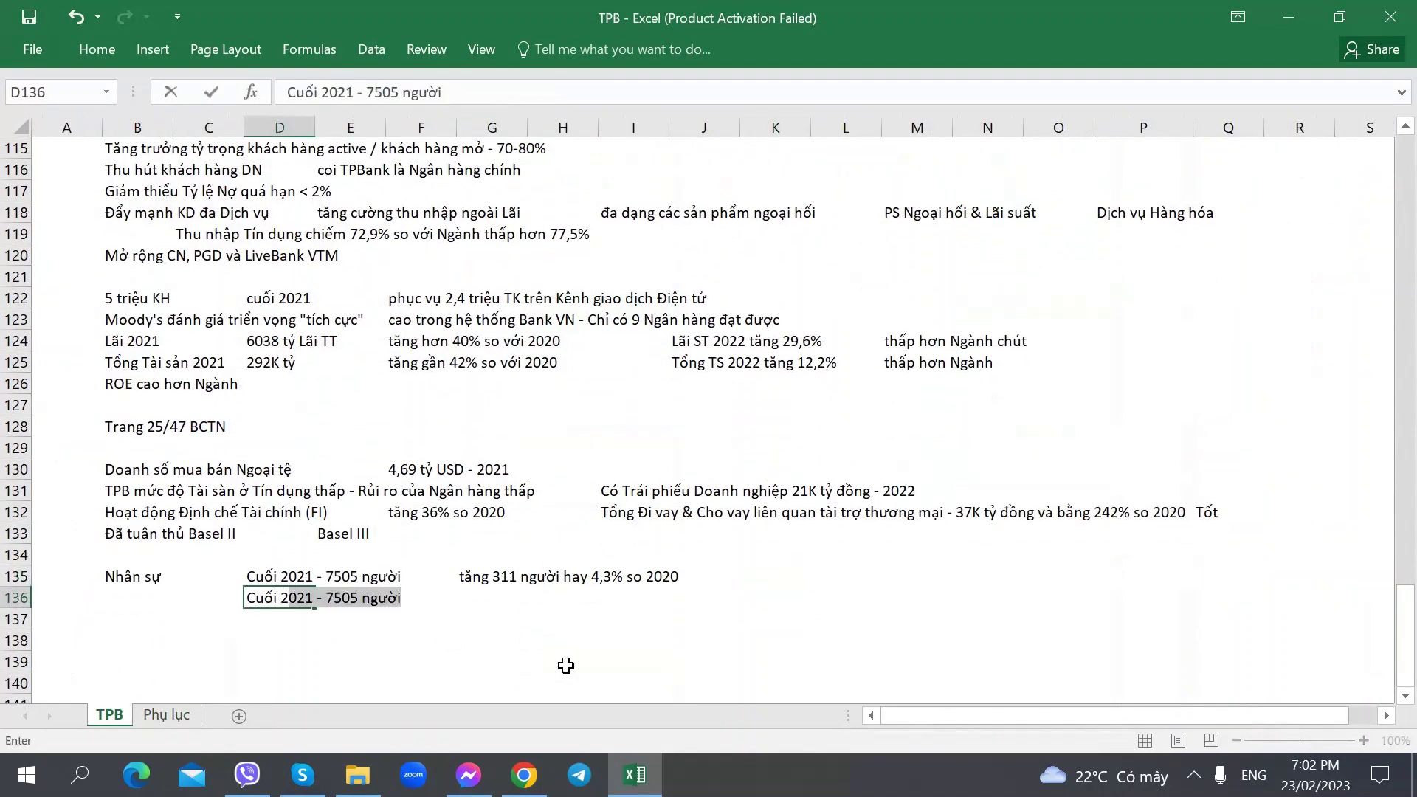
pyautogui.press('BackSpace')
pyautogui.write('2 - 8989')
pyautogui.press('BackSpace')
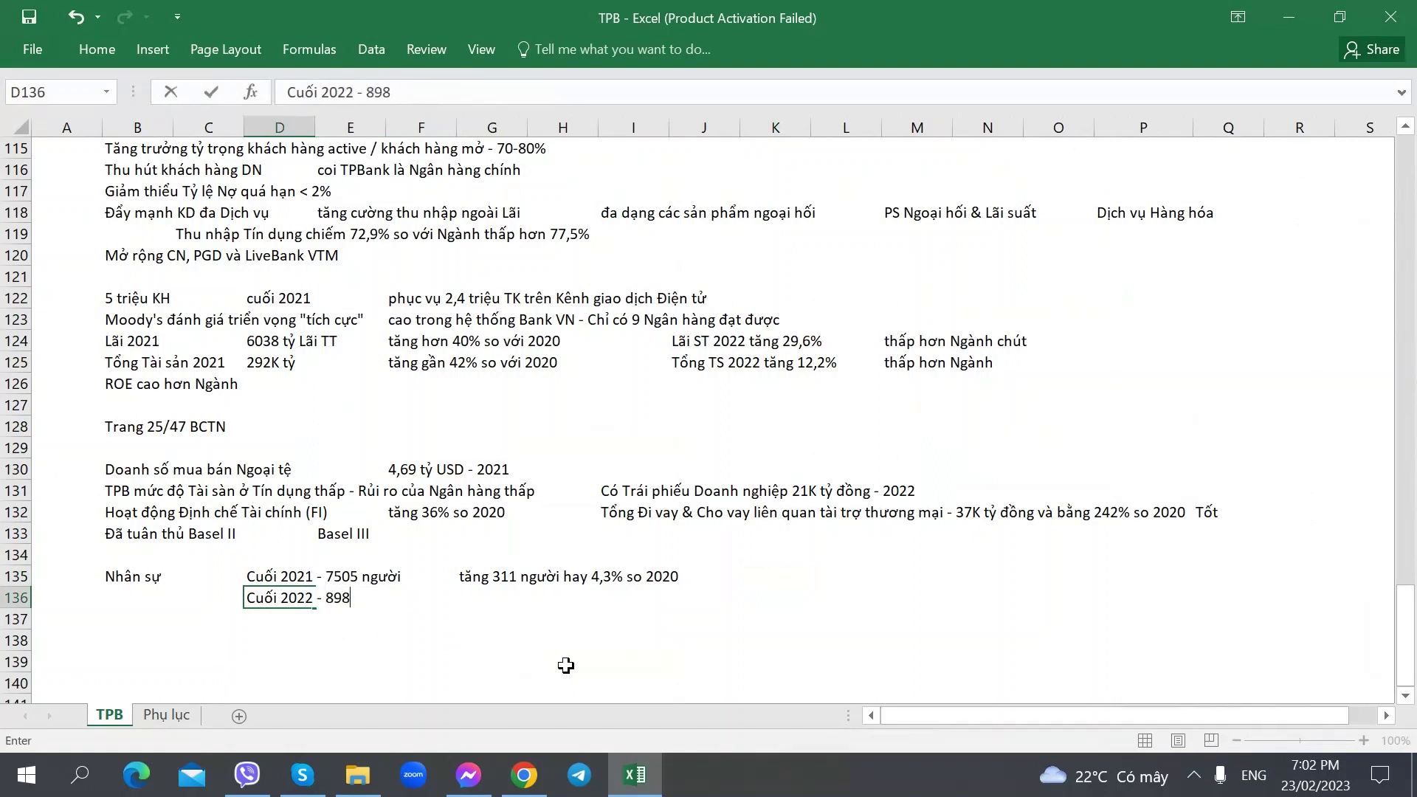
pyautogui.write('3 người')
# Enter "tăng 1478 người hay 19,69% so 2021" in G136 beside the 2022 headcount
pyautogui.press('Right')
pyautogui.press('Right')
pyautogui.press('Right')
pyautogui.write('tăng 1478 người hay 19,69% so 2021')
pyautogui.press('Return')
pyautogui.scroll(-1, 565, 665)
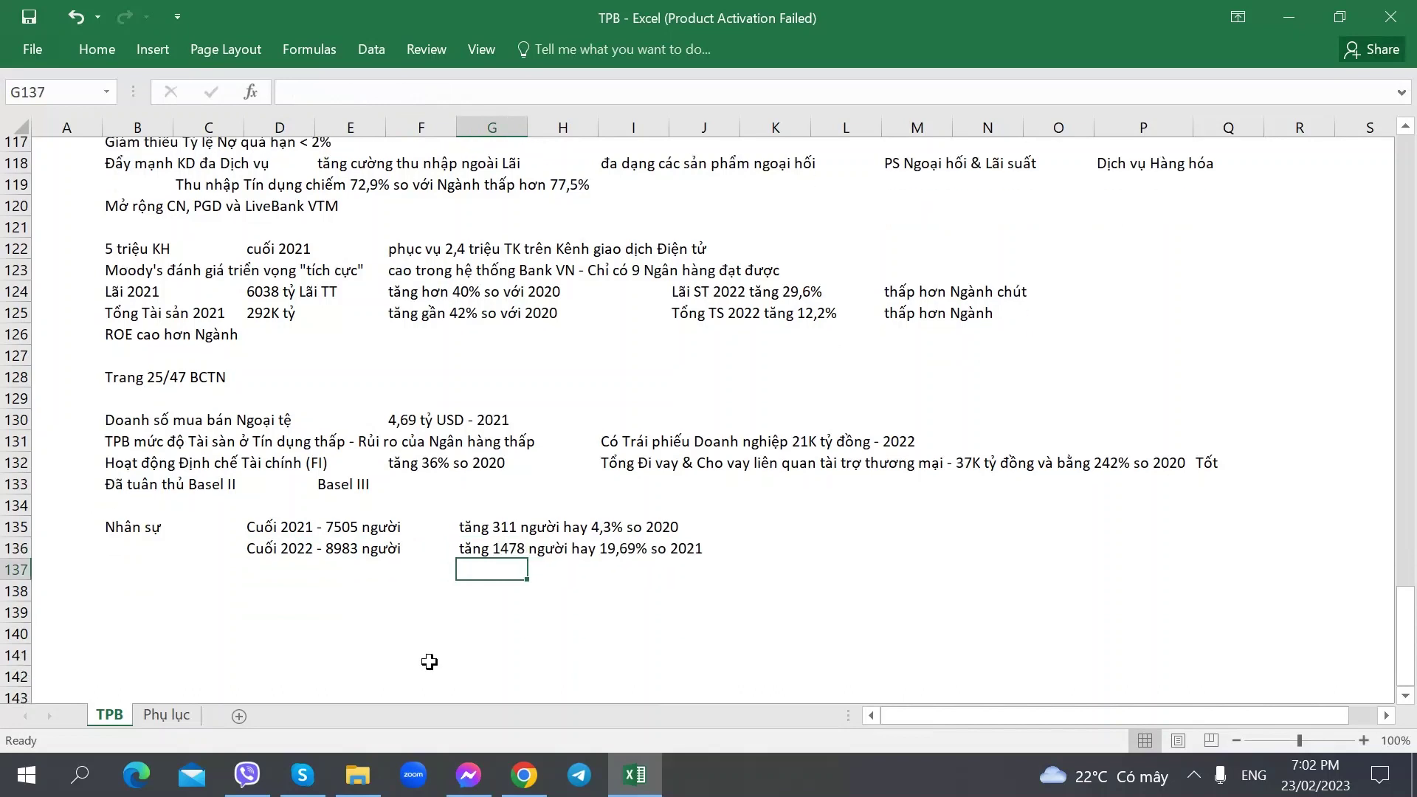
# Enter "Tăng người mạnh - Cơ sở để các năm sau như 2023 tăng mạnh hoạt động" in L136
pyautogui.click(549, 577)
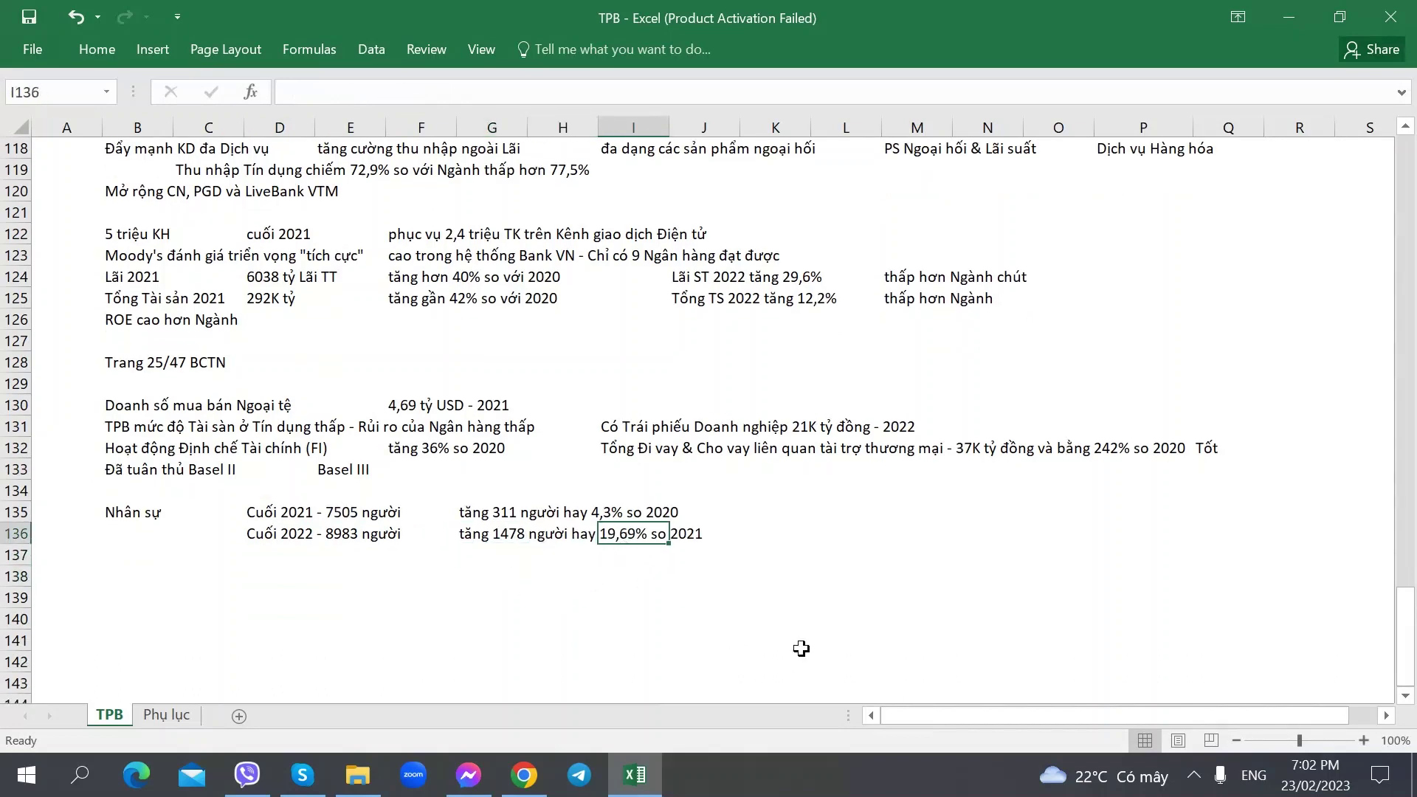
pyautogui.click(837, 570)
pyautogui.hotkey('alt', 'Tab')
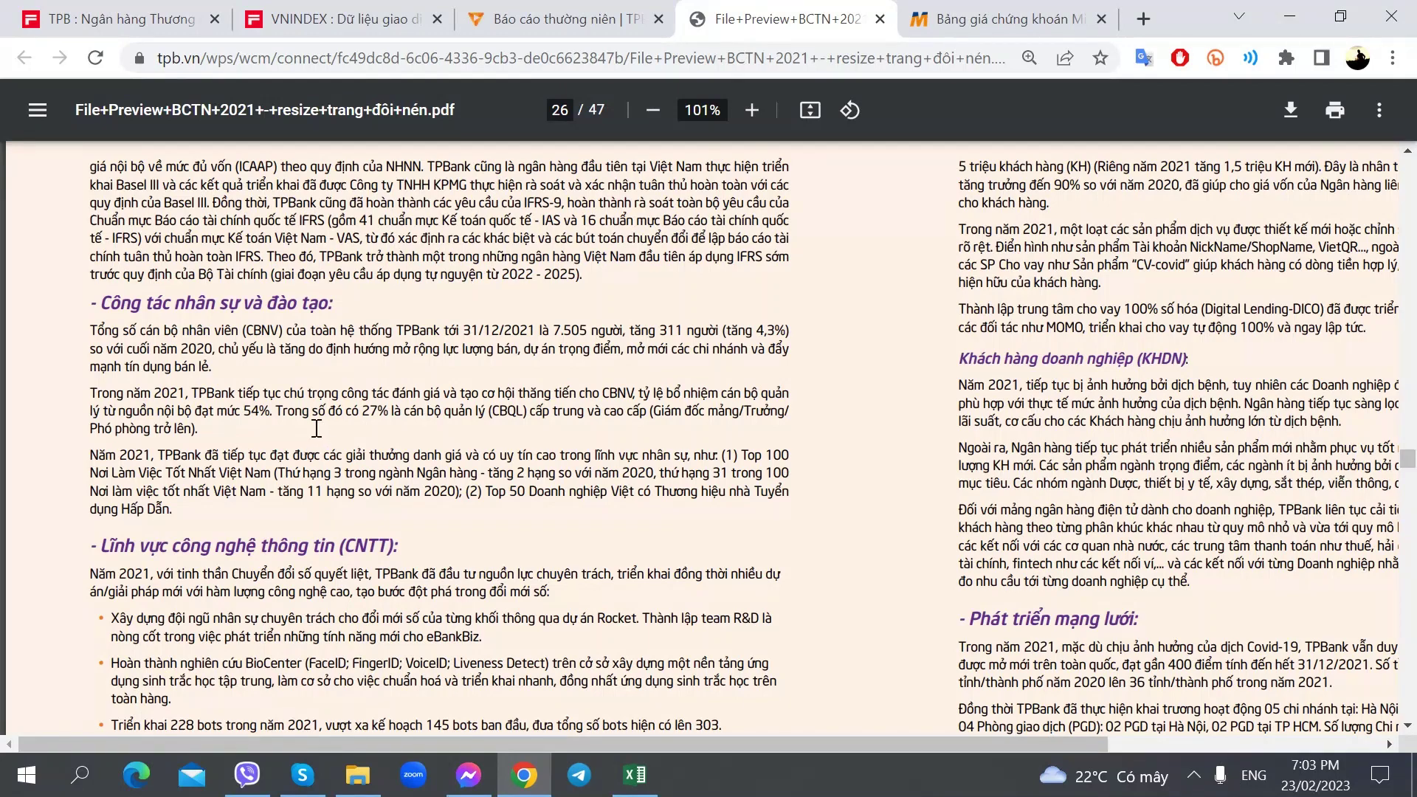
pyautogui.hotkey('alt', 'Tab')
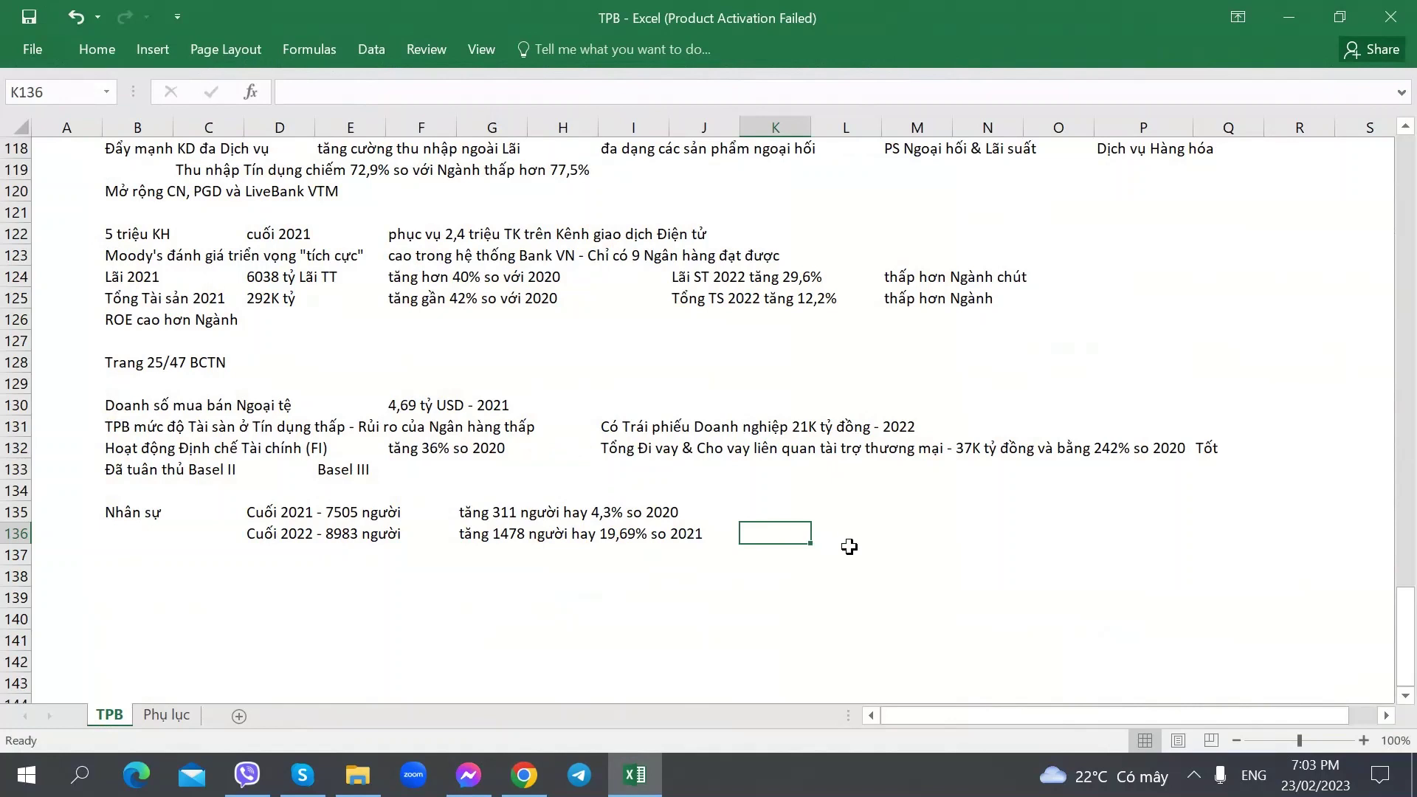
pyautogui.click(849, 548)
pyautogui.write('T')
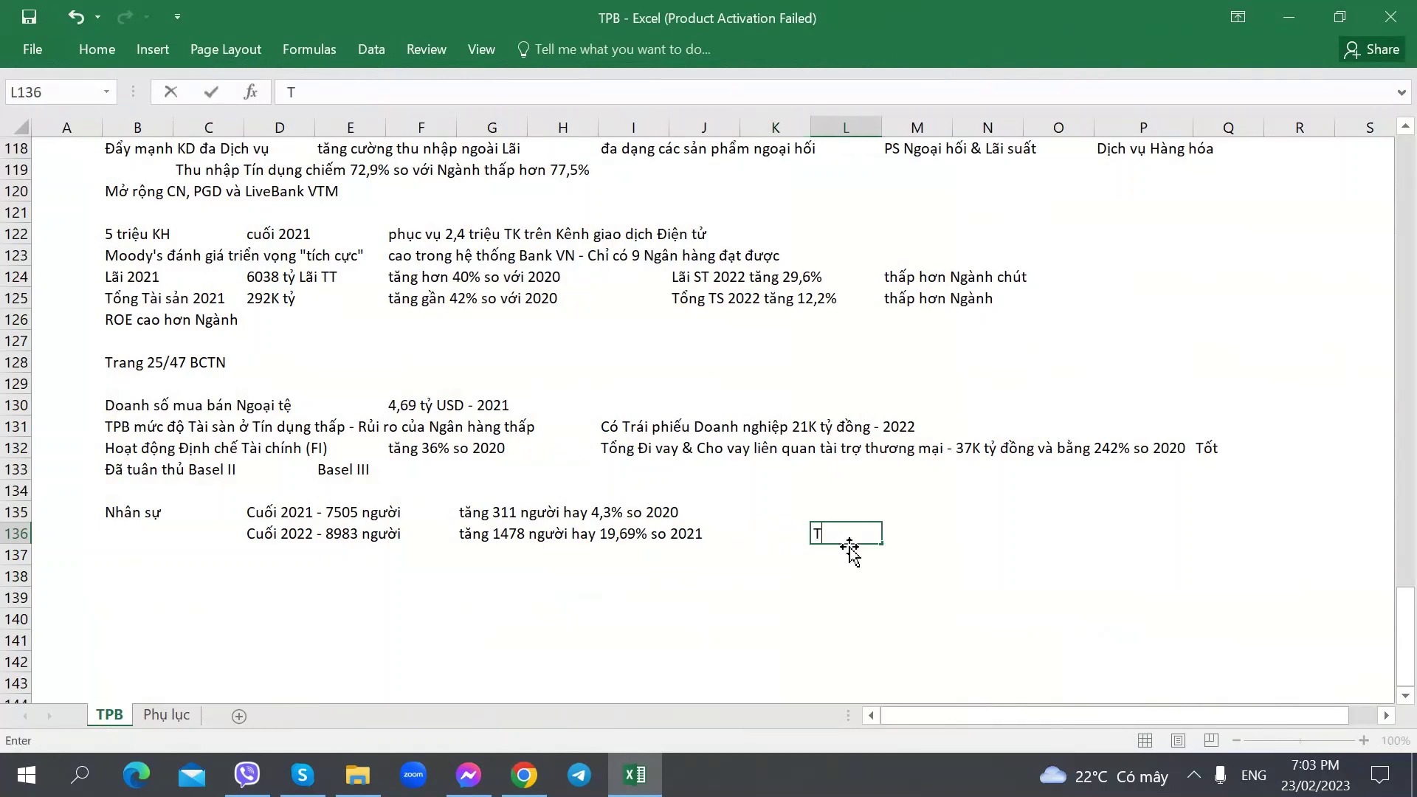
pyautogui.write('ăng người')
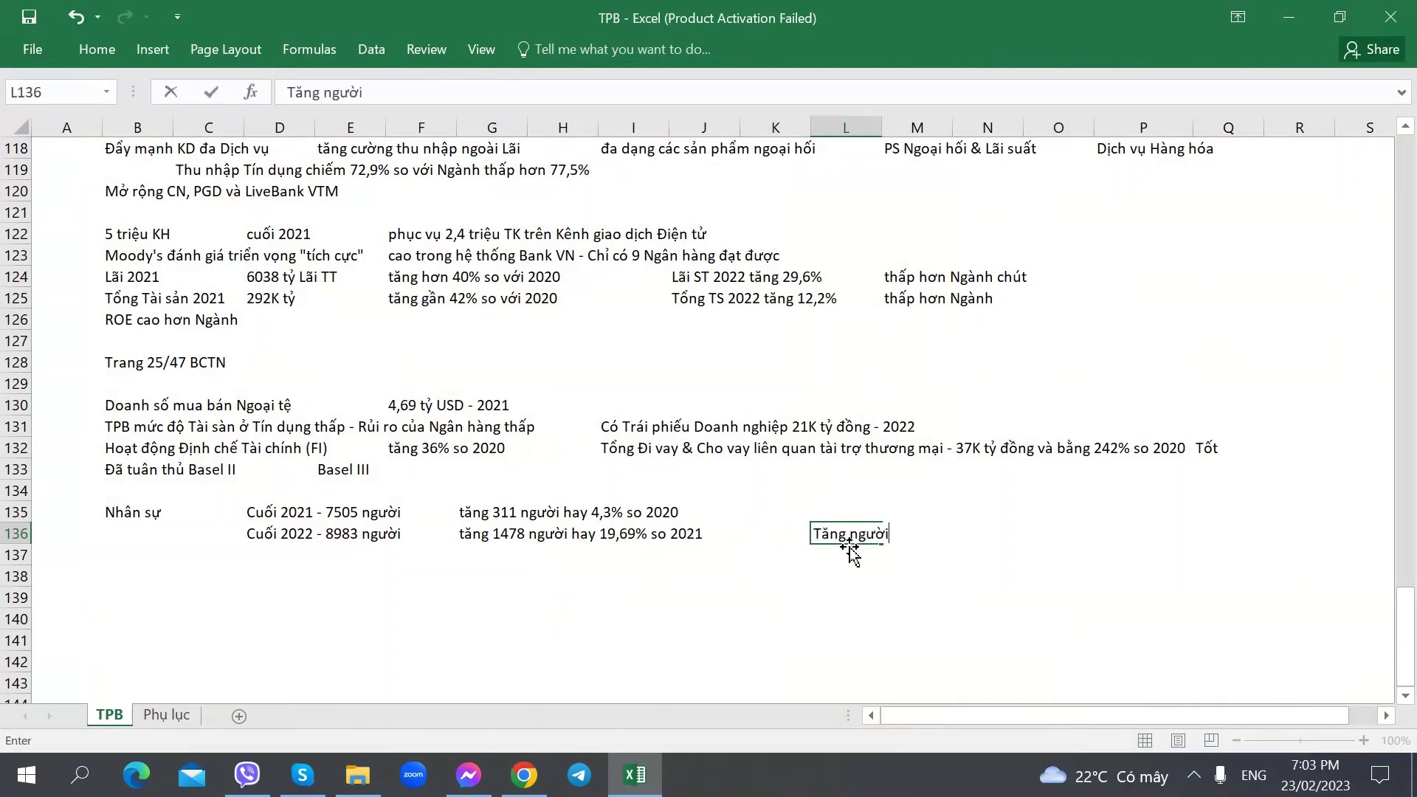
pyautogui.write(' mạnh - Cơ sở đến')
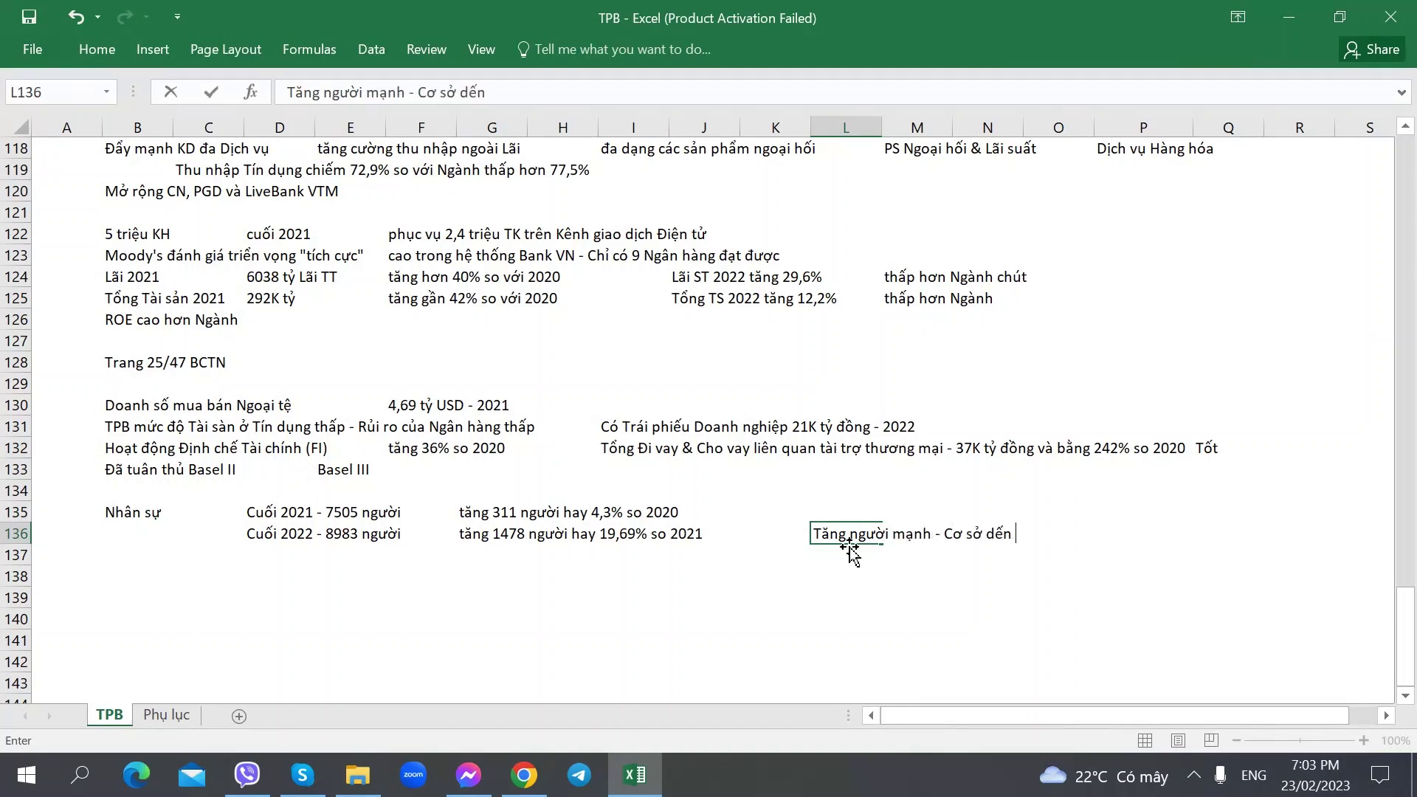
pyautogui.press('BackSpace')
pyautogui.press('BackSpace')
pyautogui.write('ể các năm sa')
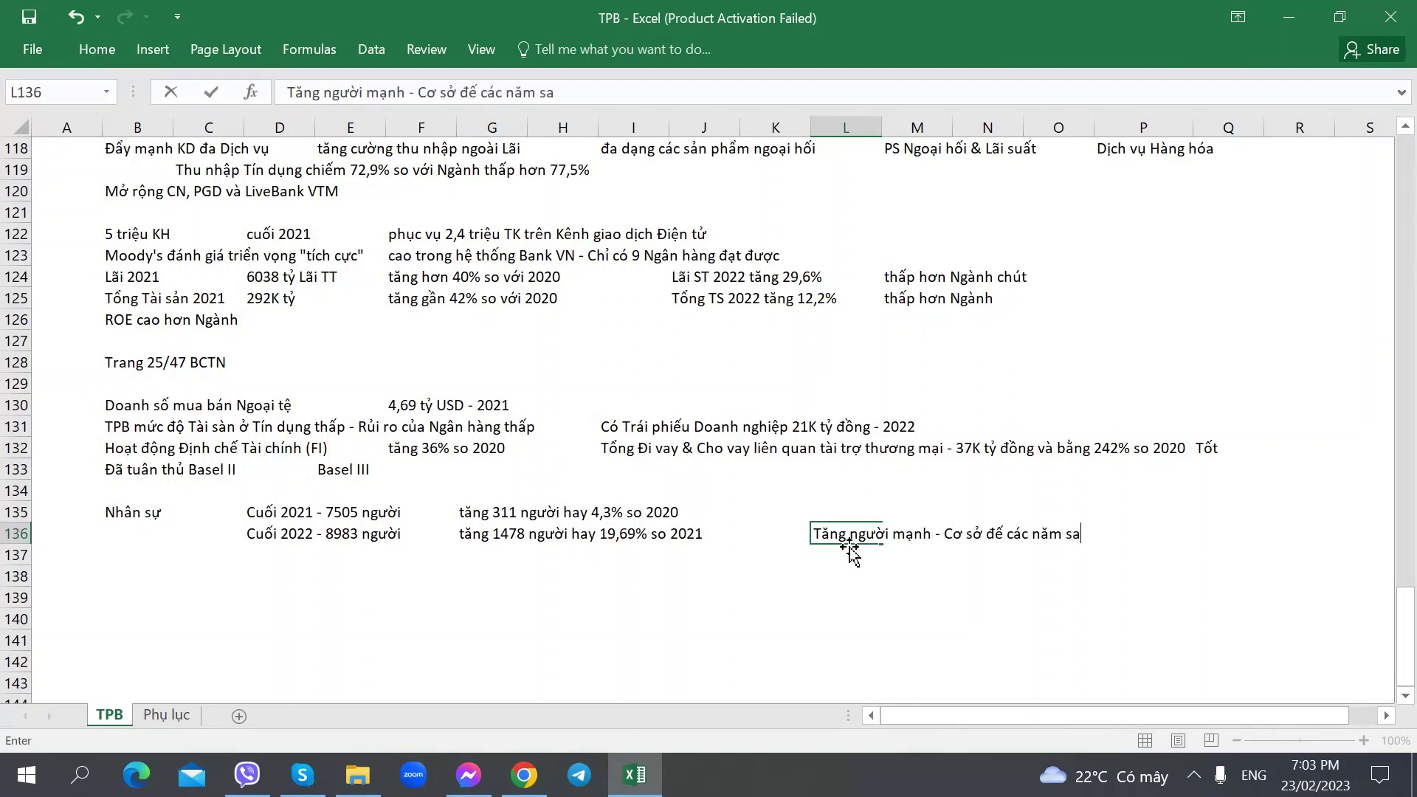
pyautogui.write('u như 2023 tăn')
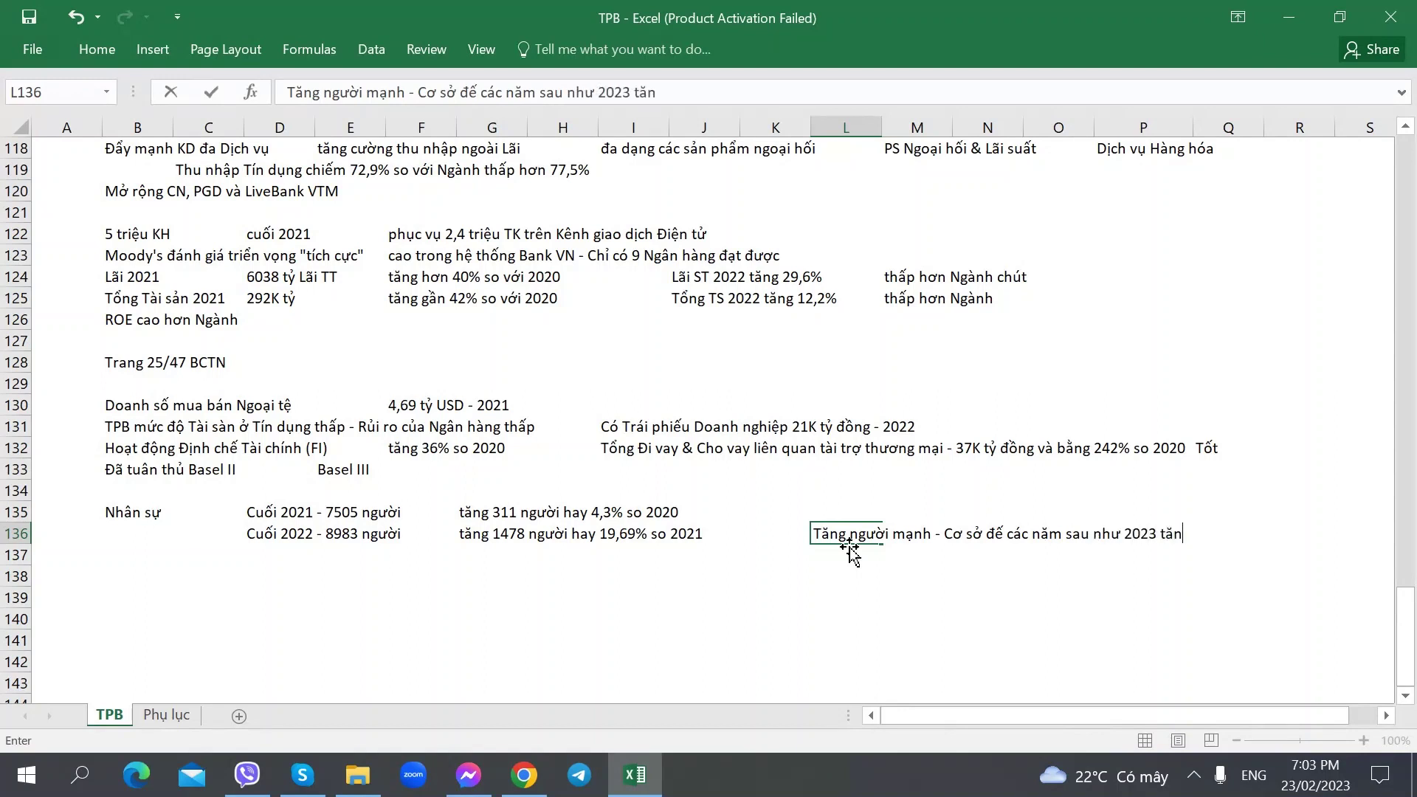
pyautogui.write('g mạnh hoạt động')
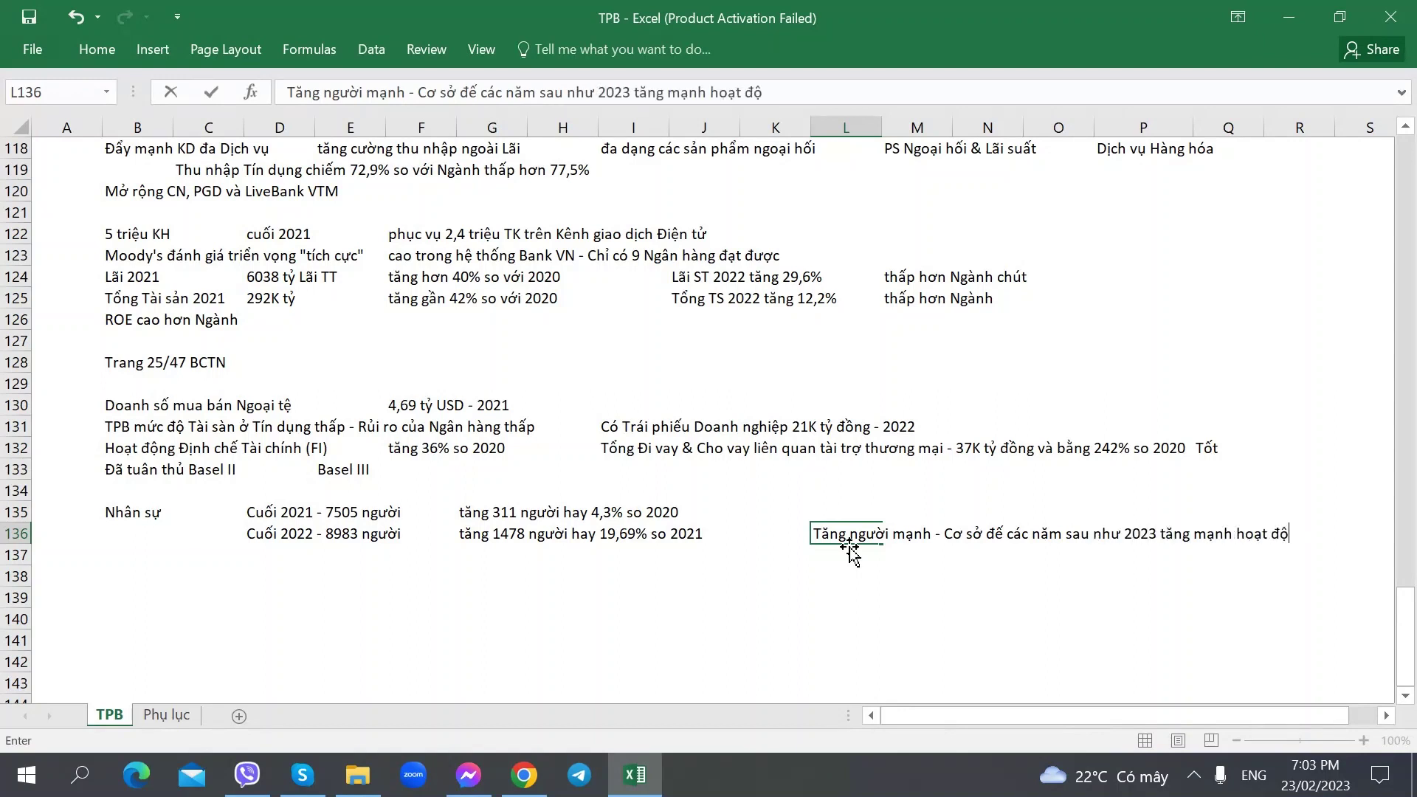
pyautogui.press('Return')
pyautogui.press('Left')
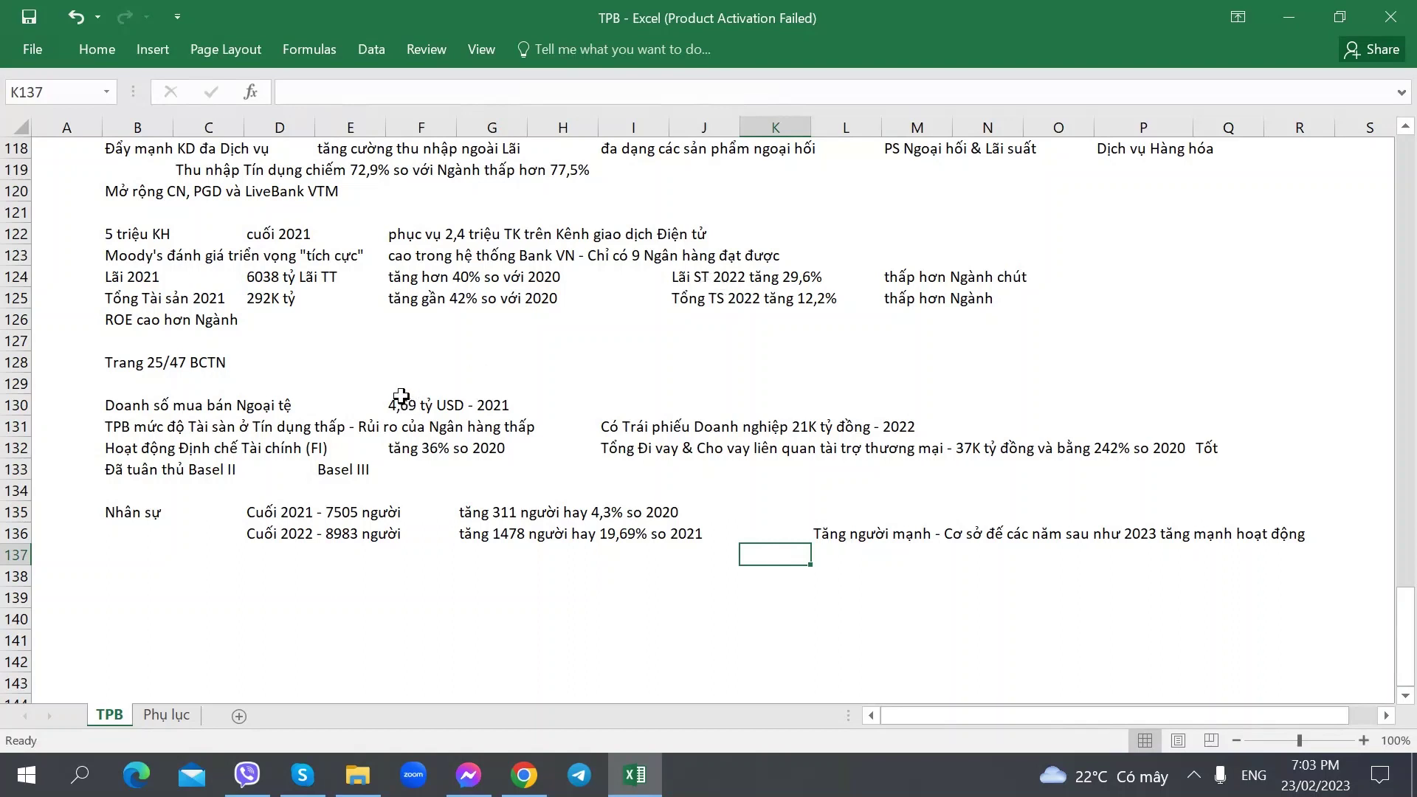
# Enter "Tăng mạnh hơn Ngành" in L137, below the comment on staff growth
pyautogui.click(321, 534)
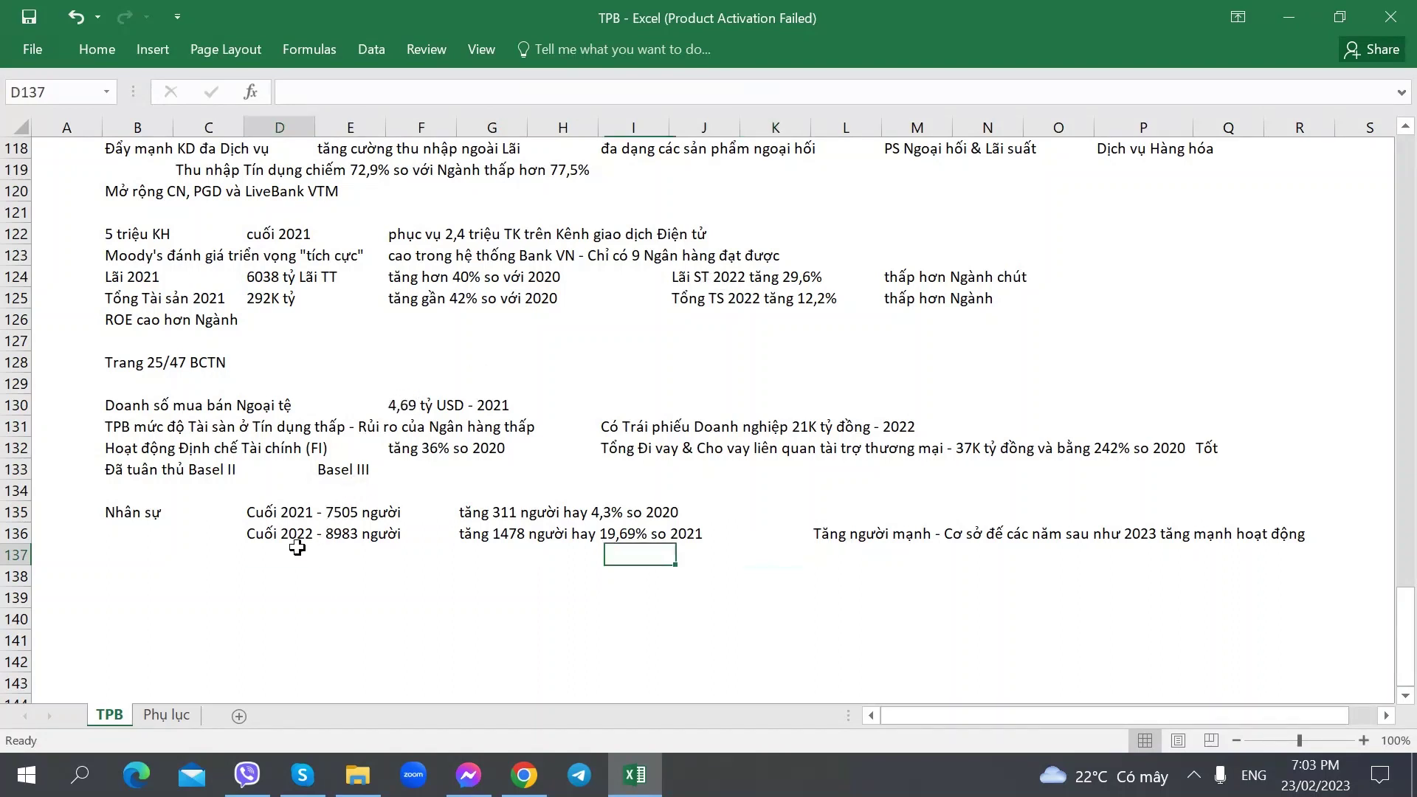
pyautogui.click(345, 554)
pyautogui.hotkey('alt', 'Tab')
pyautogui.hotkey('alt', 'Tab')
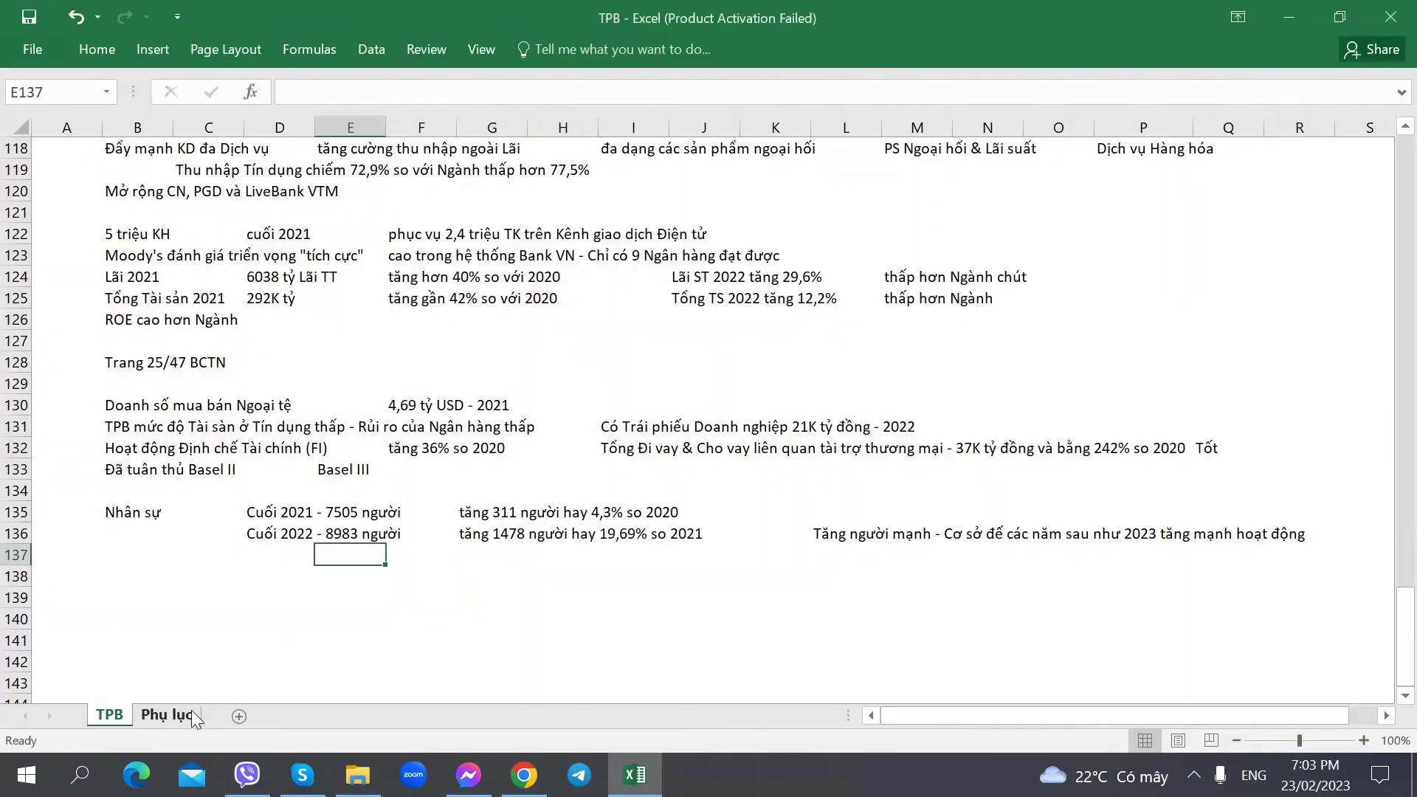
pyautogui.click(876, 559)
pyautogui.write('Tăng mạnh ')
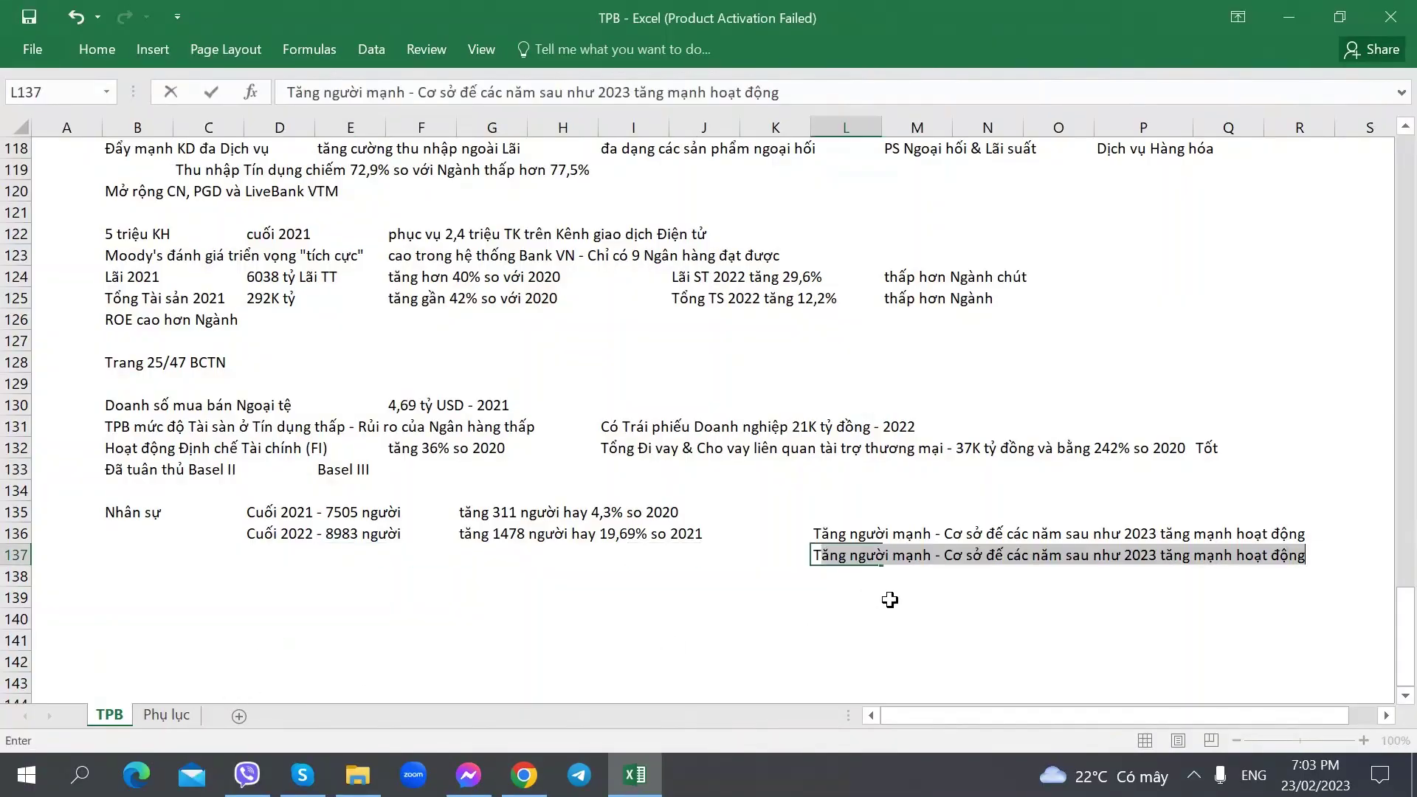
pyautogui.write('hơn Ngành')
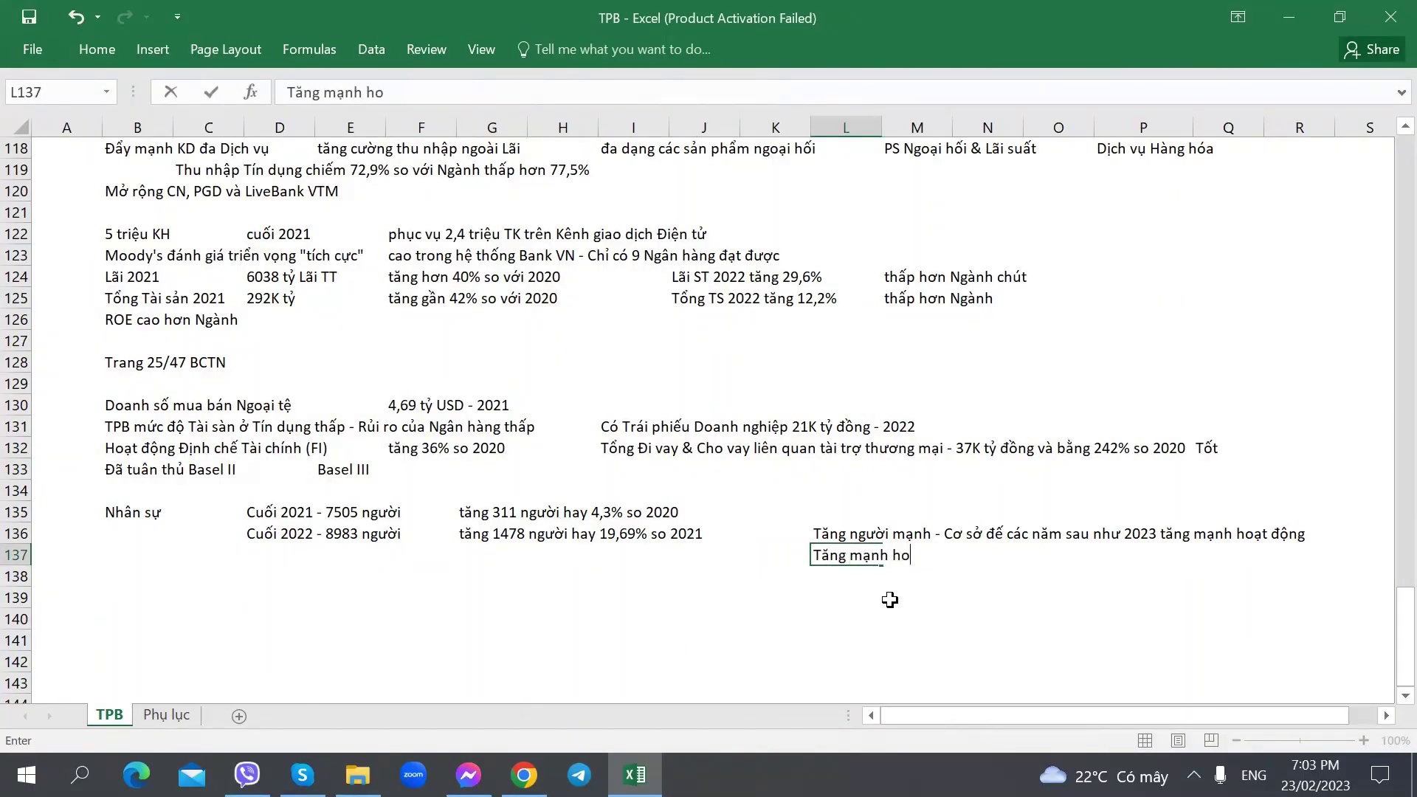
pyautogui.press('Tab')
pyautogui.press('Tab')
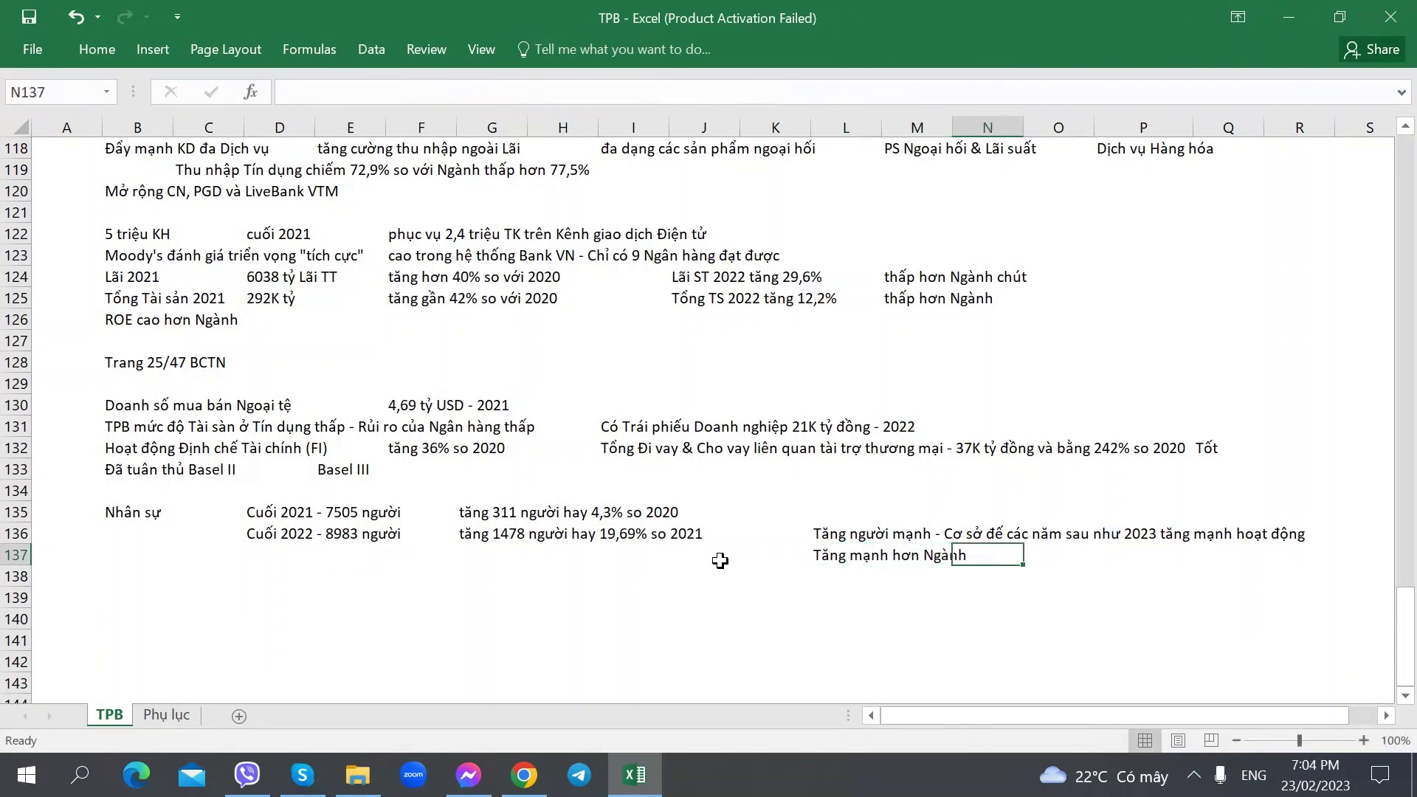
# Check TPB's Q4.22 and 2022 average headcounts on the Phụ lục sheet against the sector's 2021 figure
pyautogui.click(259, 573)
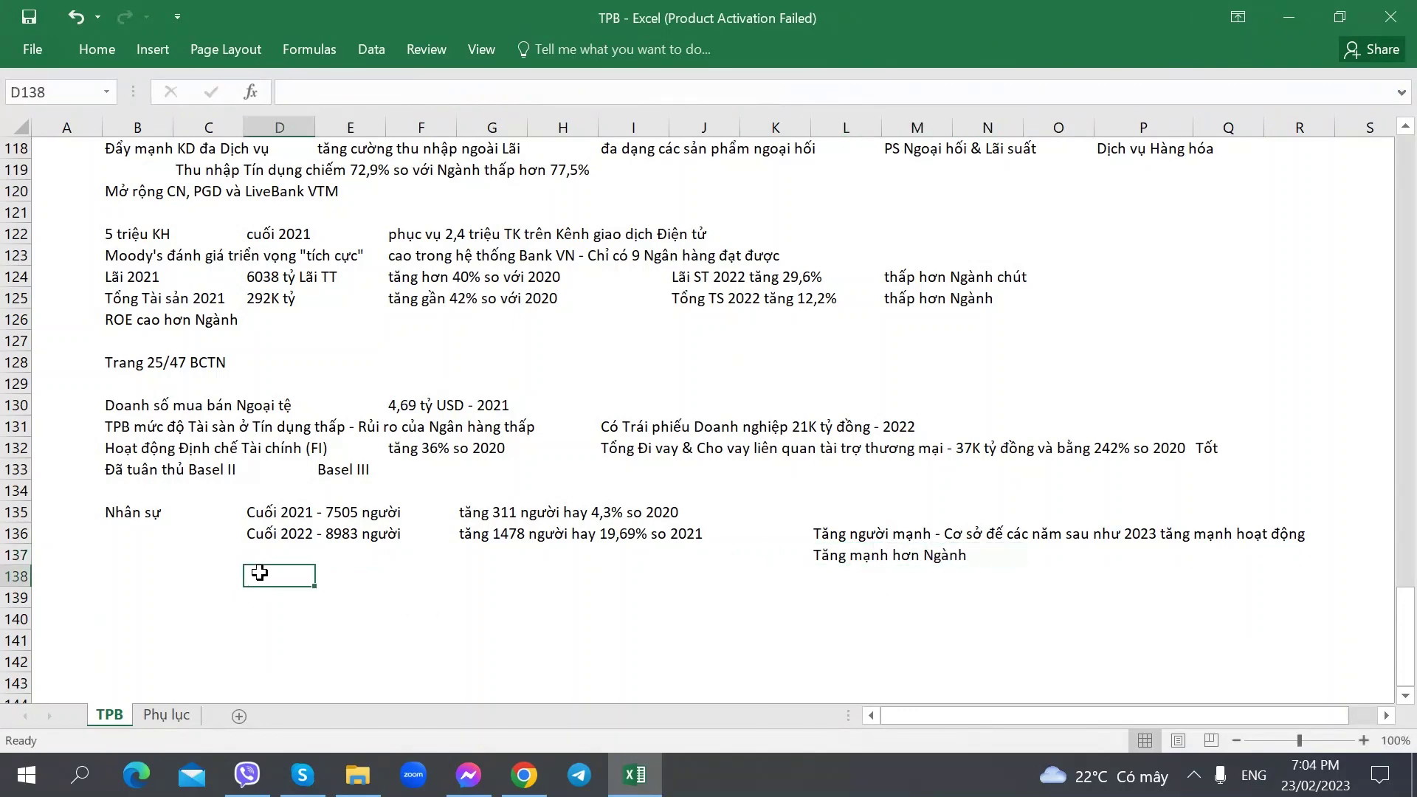
pyautogui.click(170, 716)
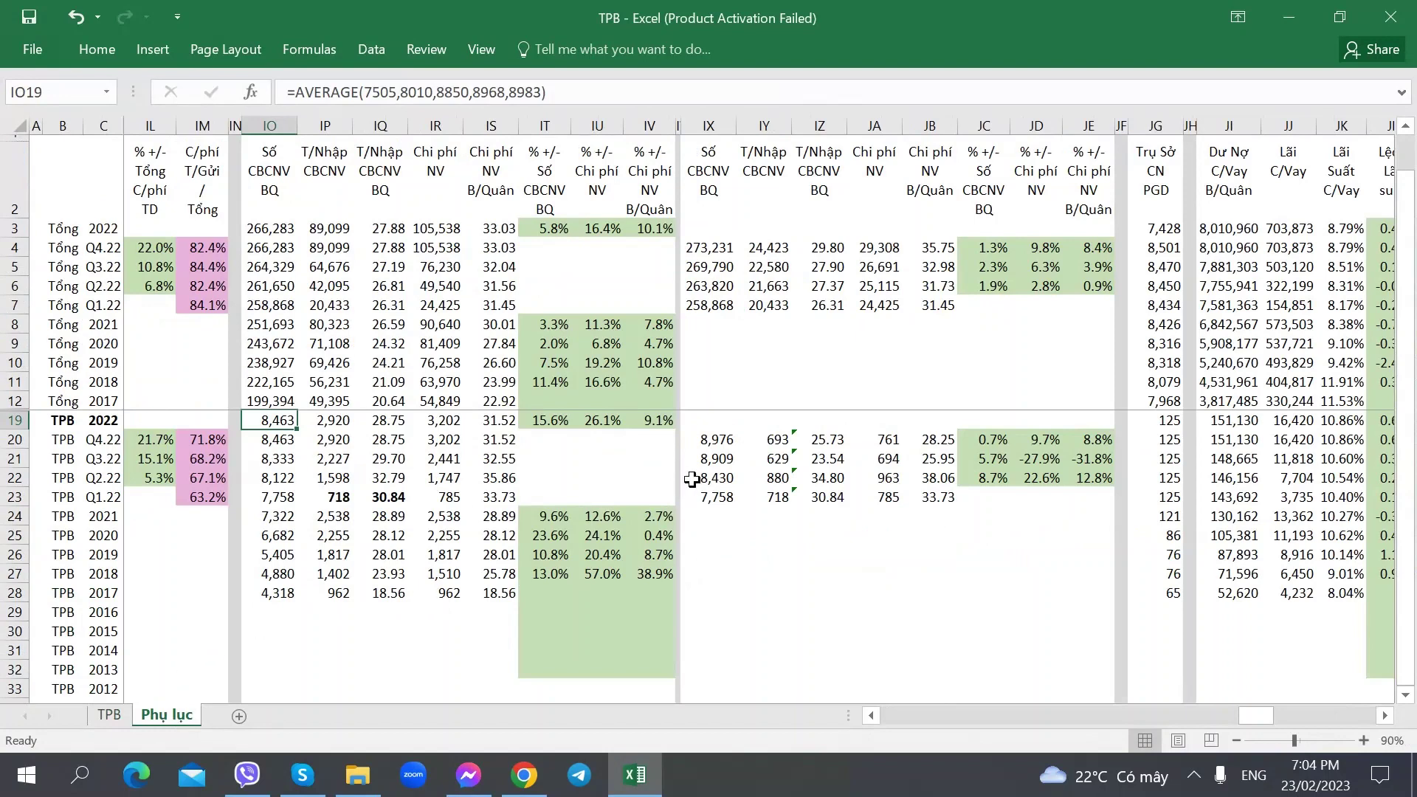
pyautogui.click(705, 442)
pyautogui.click(281, 453)
pyautogui.click(288, 322)
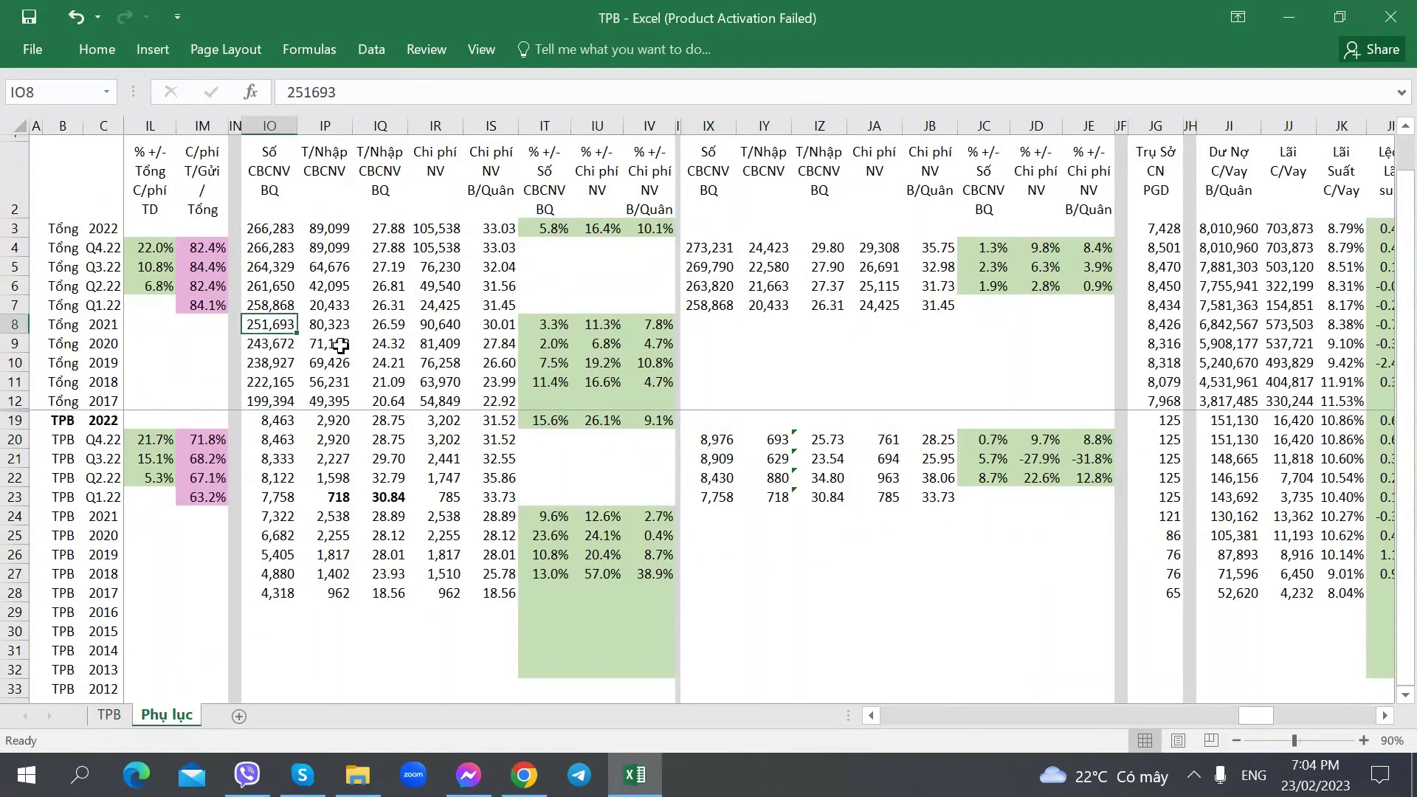
pyautogui.click(723, 442)
pyautogui.click(289, 326)
pyautogui.click(279, 419)
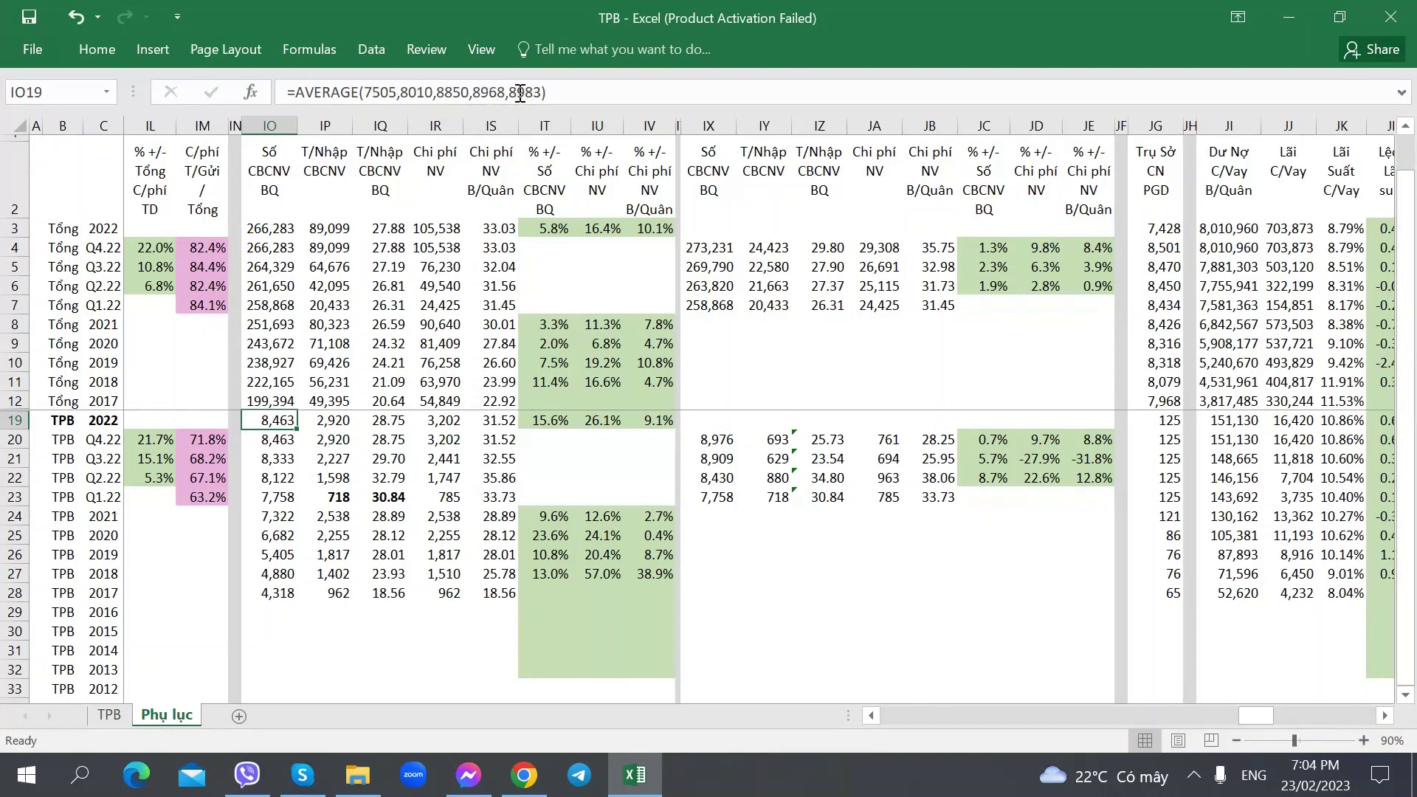
# Check TPB's quarterly staffing figures, and compare its 2022 Chi phí NV B/Quân with the sector's
pyautogui.click(721, 454)
pyautogui.press('Down')
pyautogui.press('Down')
pyautogui.press('Right')
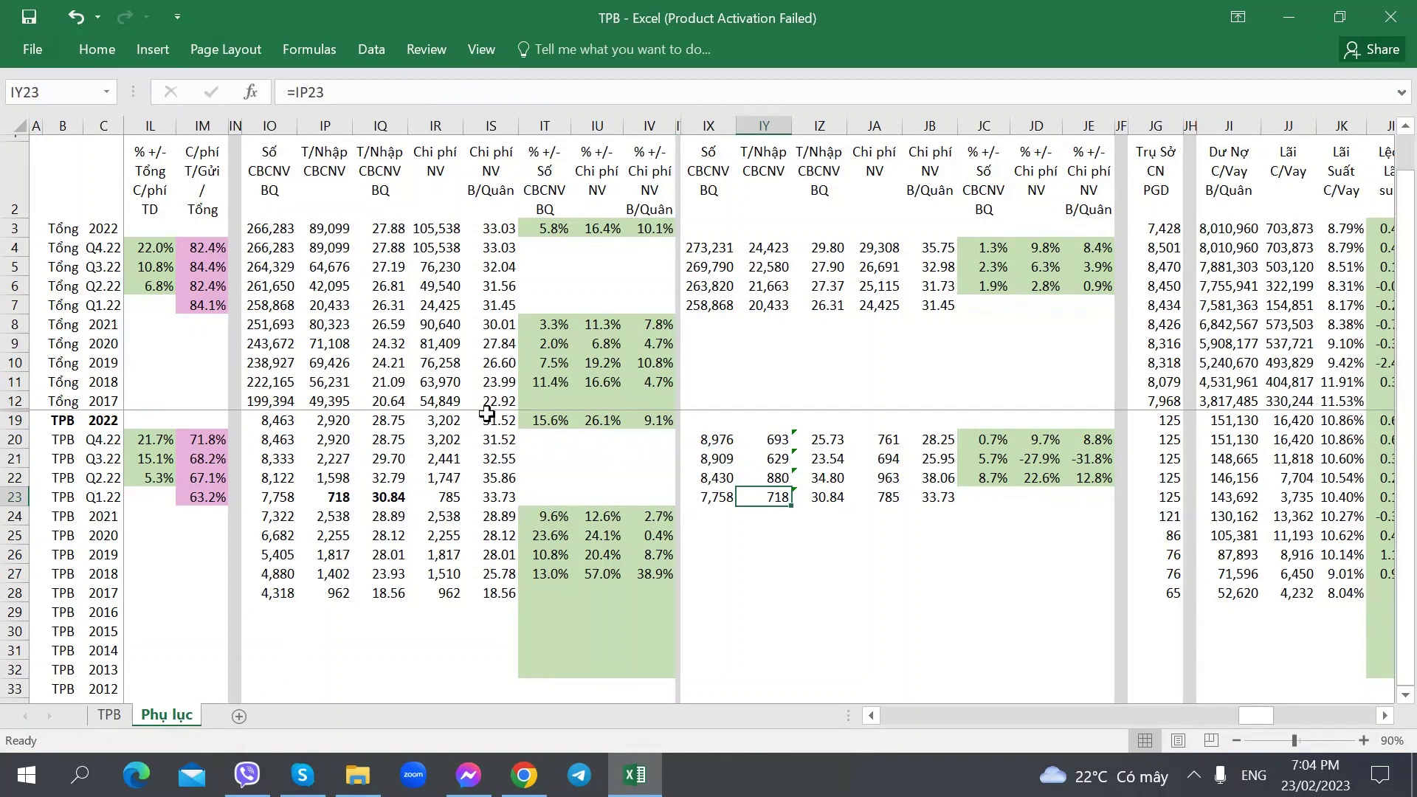
pyautogui.click(513, 420)
pyautogui.click(499, 229)
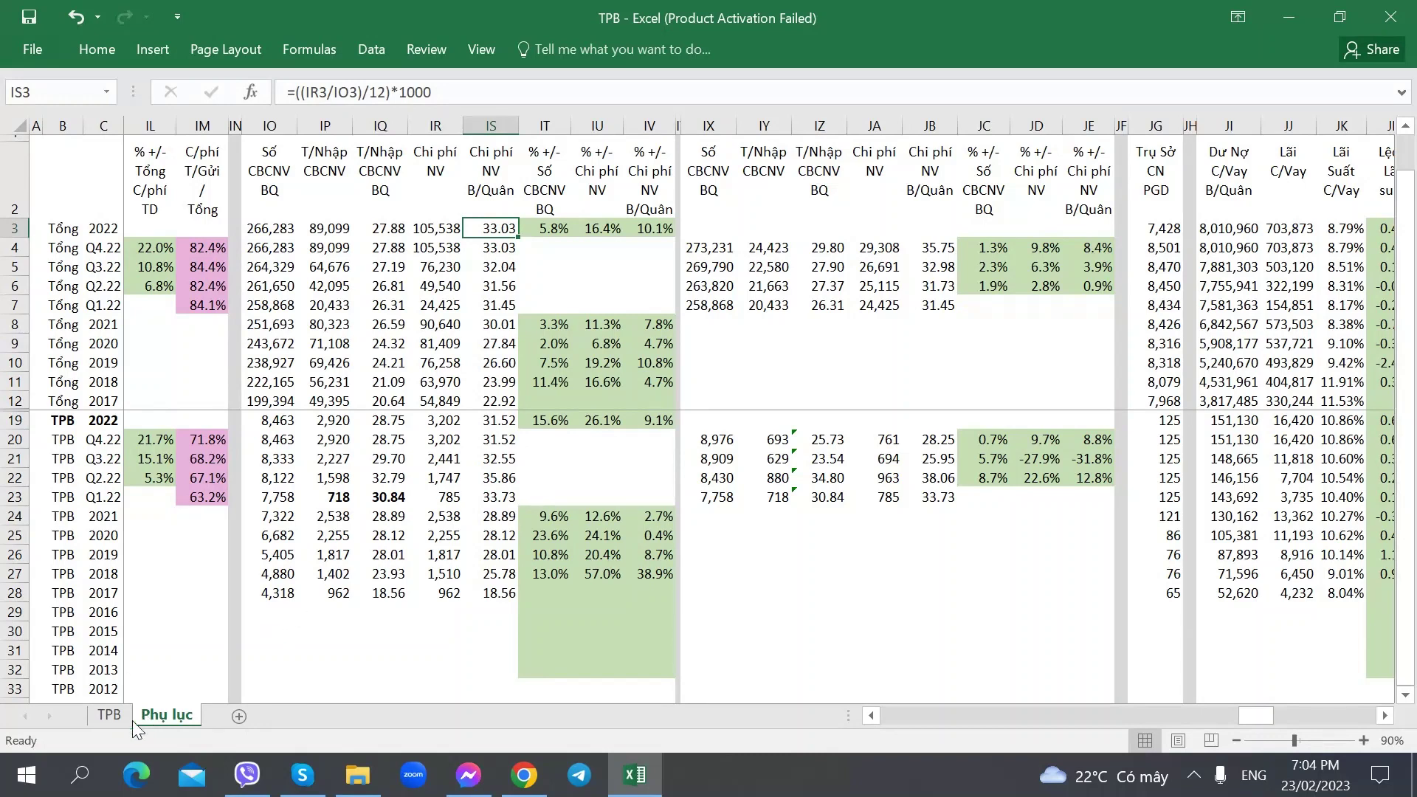
# Return to the TPB sheet, then switch to Chrome and read the Lĩnh vực công nghệ thông tin section on page 26
pyautogui.click(109, 714)
pyautogui.click(523, 774)
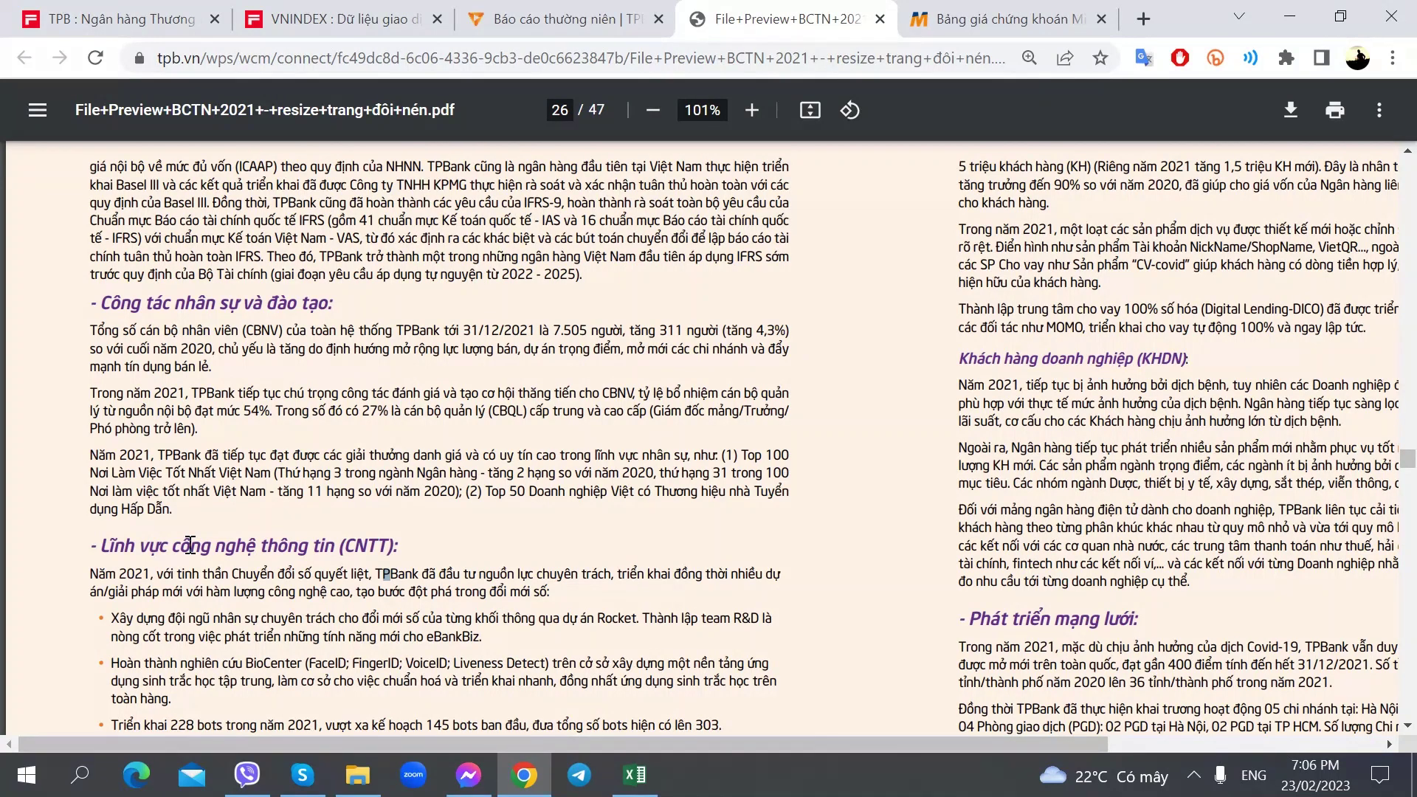
pyautogui.scroll(-3, 190, 546)
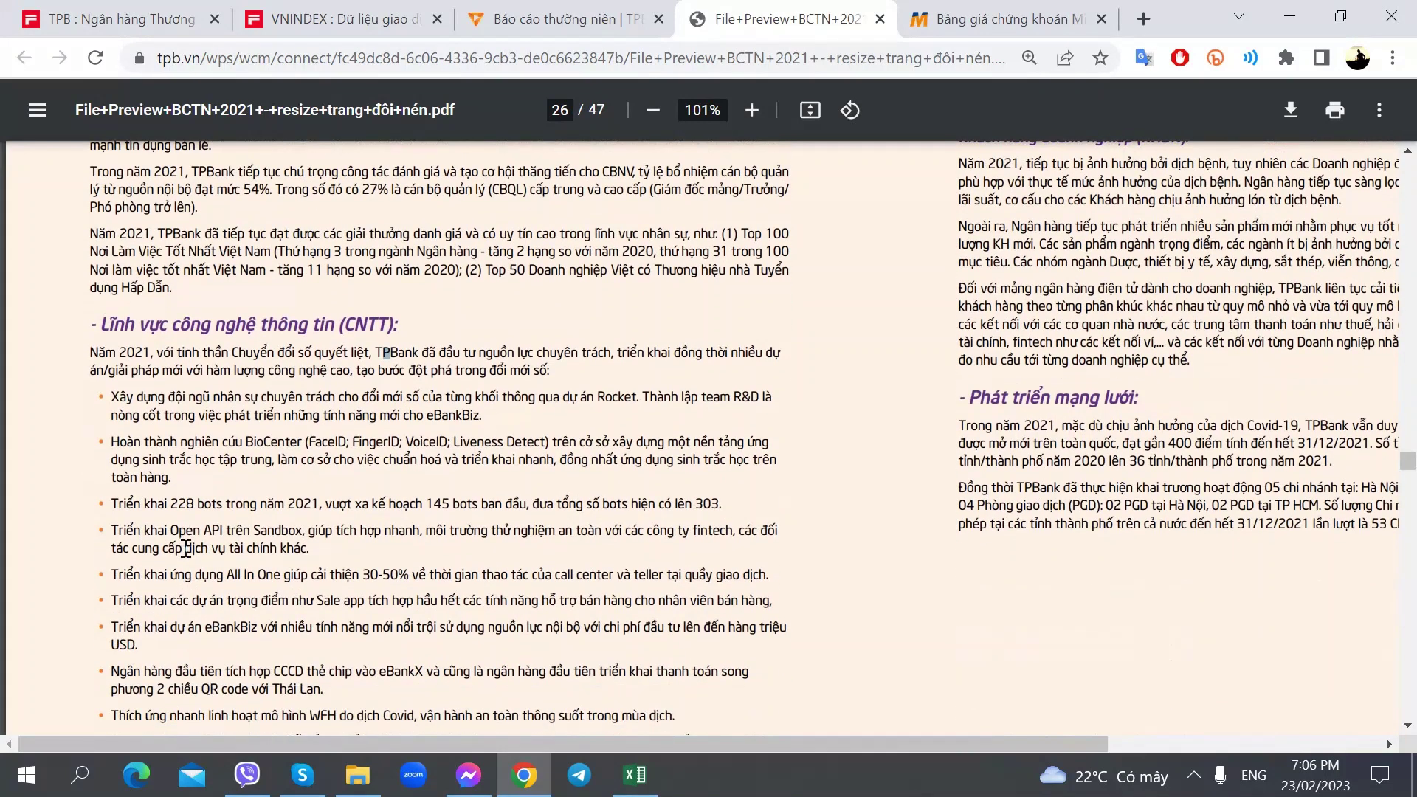
pyautogui.click(323, 452)
pyautogui.click(370, 455)
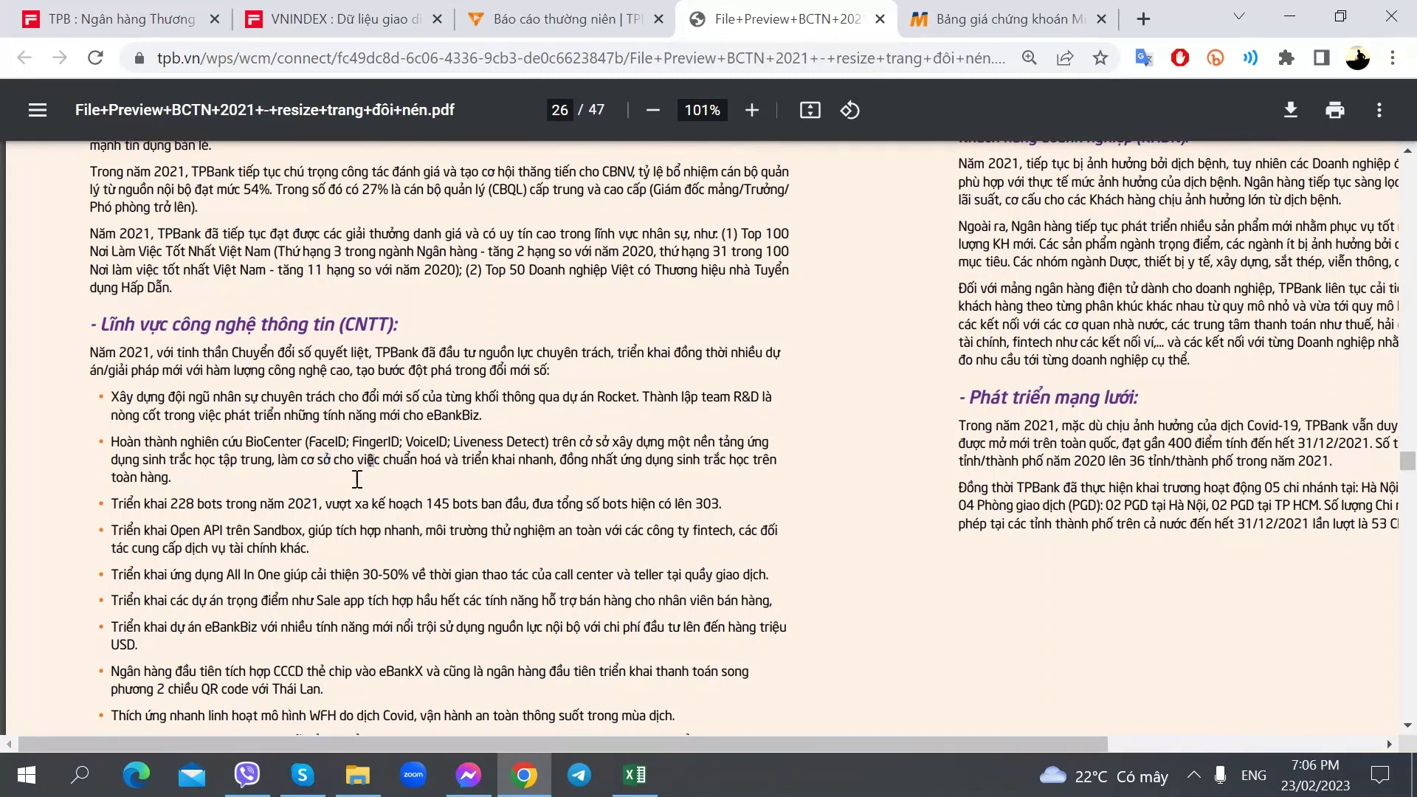
pyautogui.click(385, 437)
pyautogui.click(615, 460)
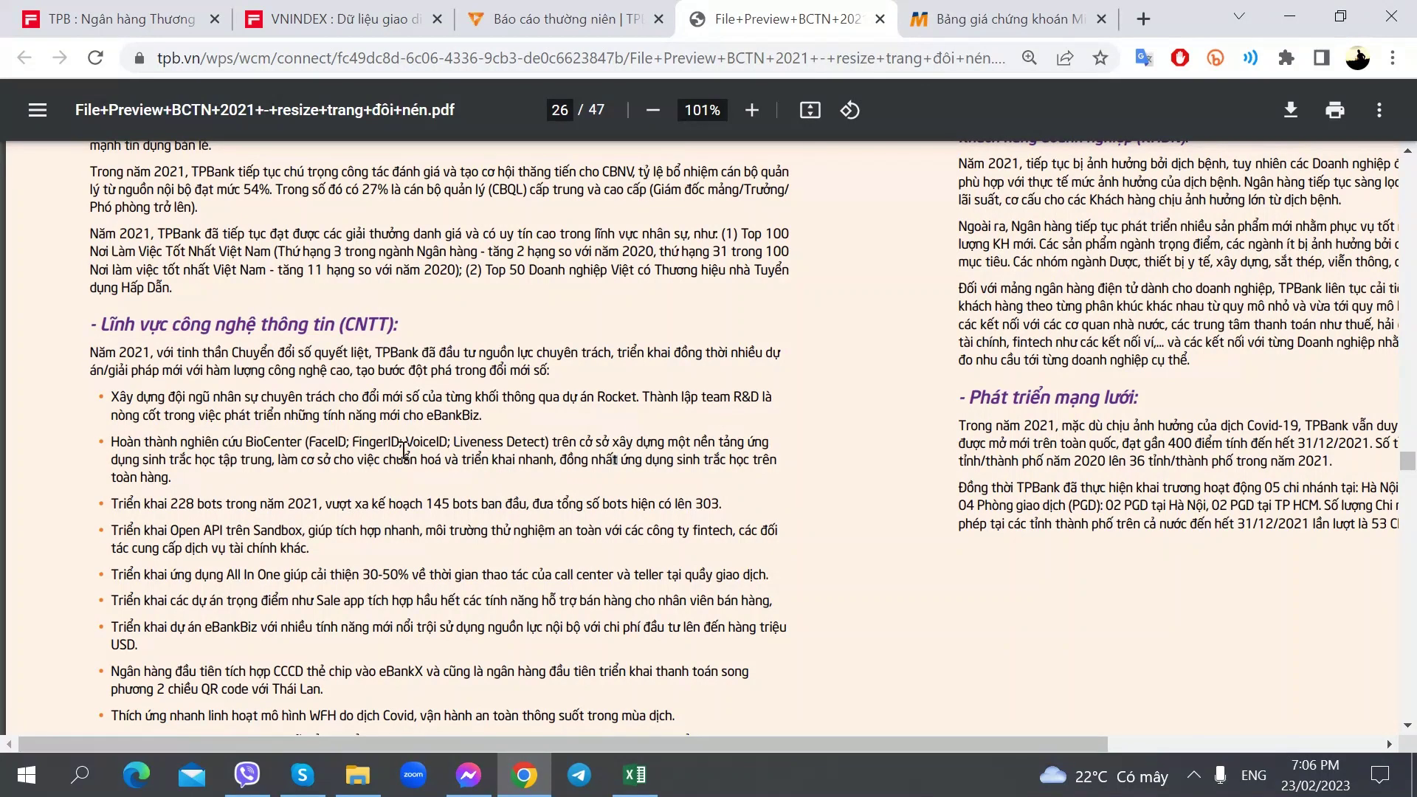